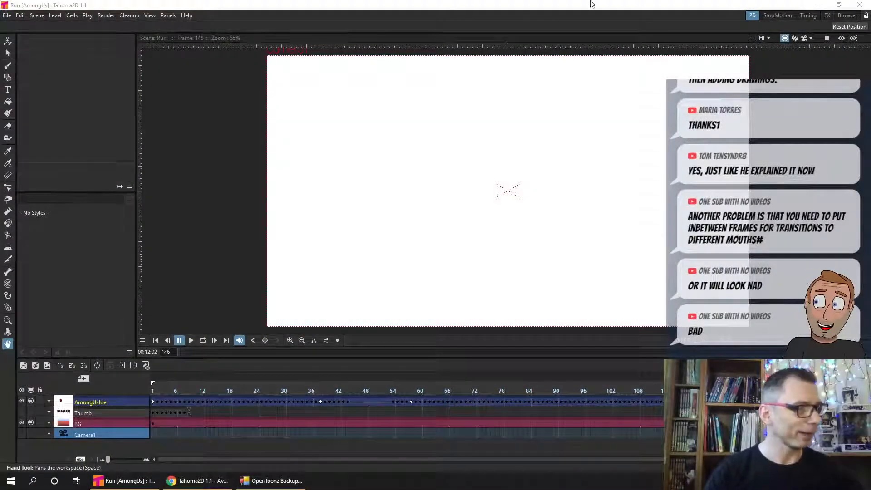
- Switch to Chrome and open the "Tahoma2D 1.1 is out!" news post on the Tahoma2D website
click(124, 480)
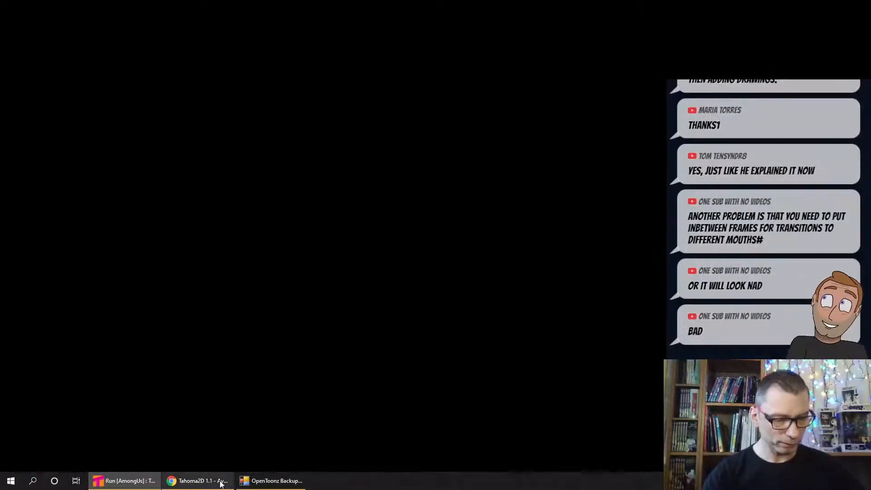
click(203, 480)
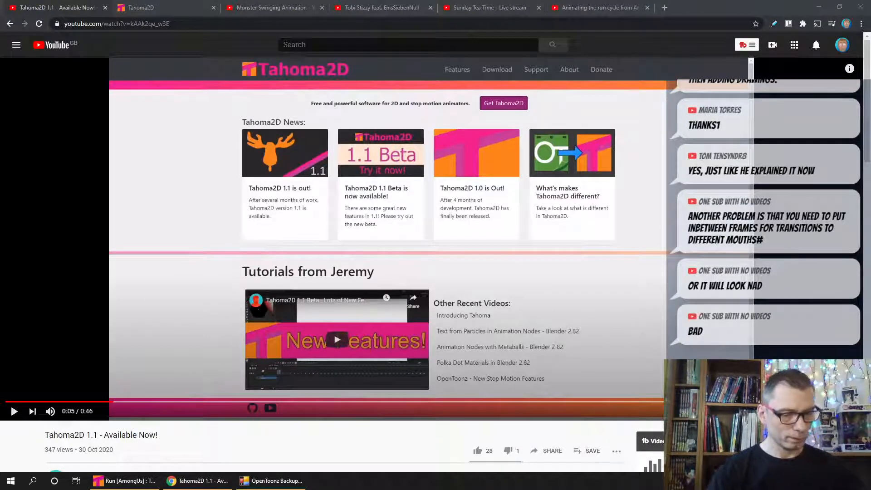
click(149, 9)
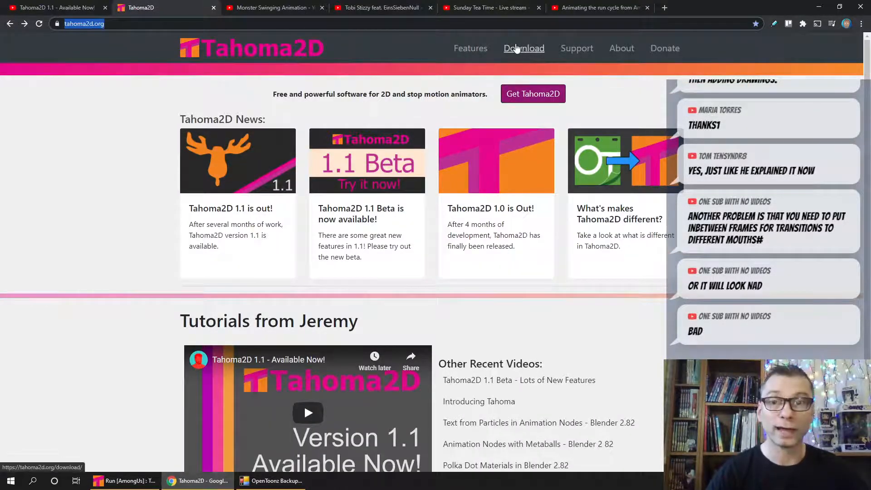
click(224, 175)
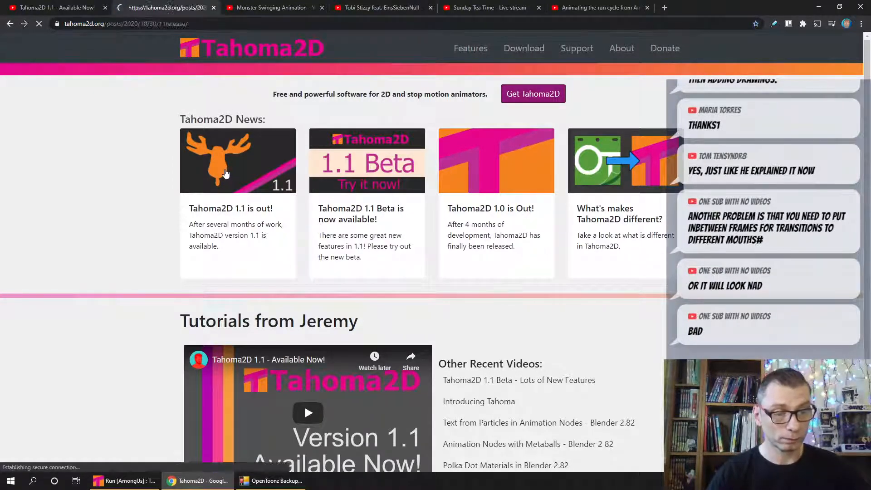
- Examine the release notes on bug fixes, vanishing points, 15 degree line snapping and the vector brush options
scroll(220, 178, down, 2)
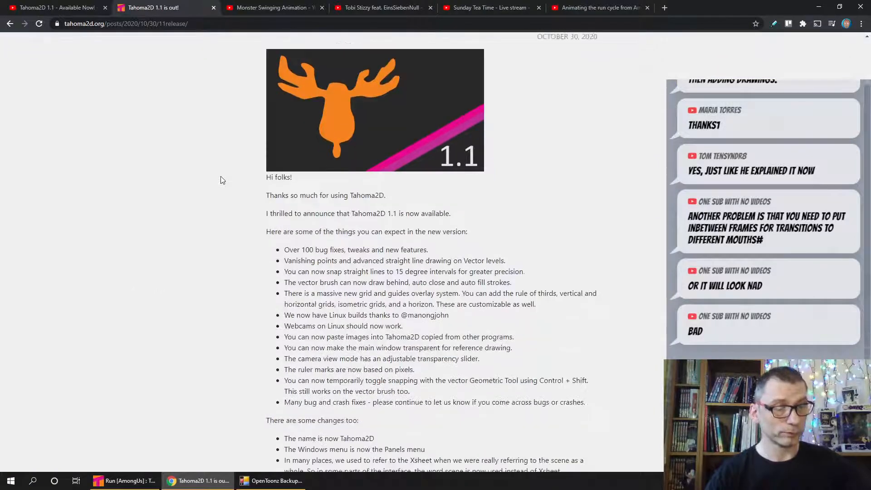
scroll(222, 180, down, 2)
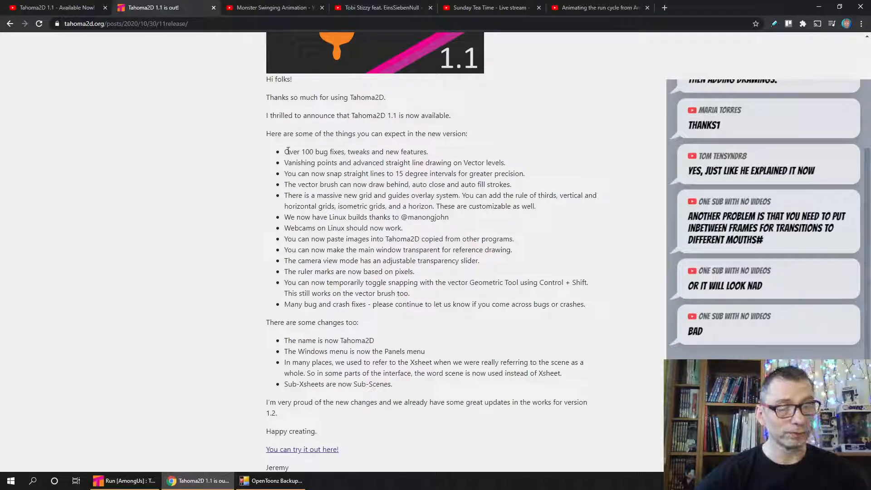
drag(287, 151, 338, 151)
click(440, 153)
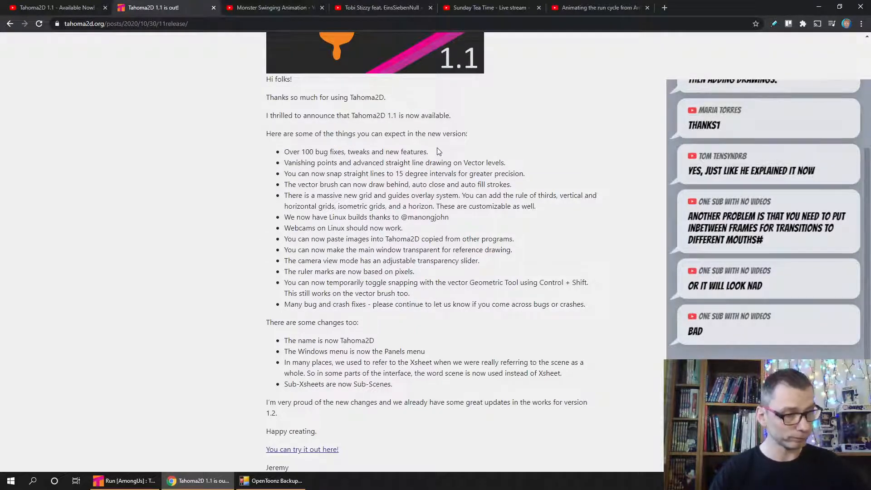
drag(314, 162, 433, 159)
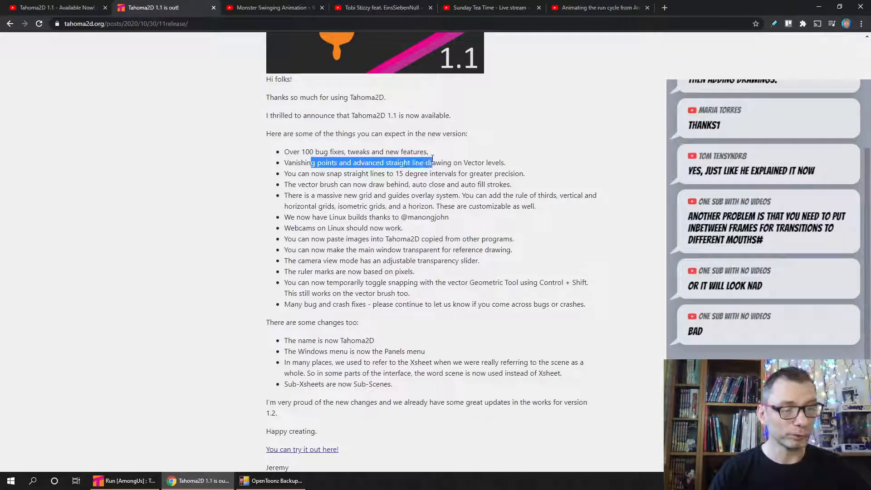
click(467, 162)
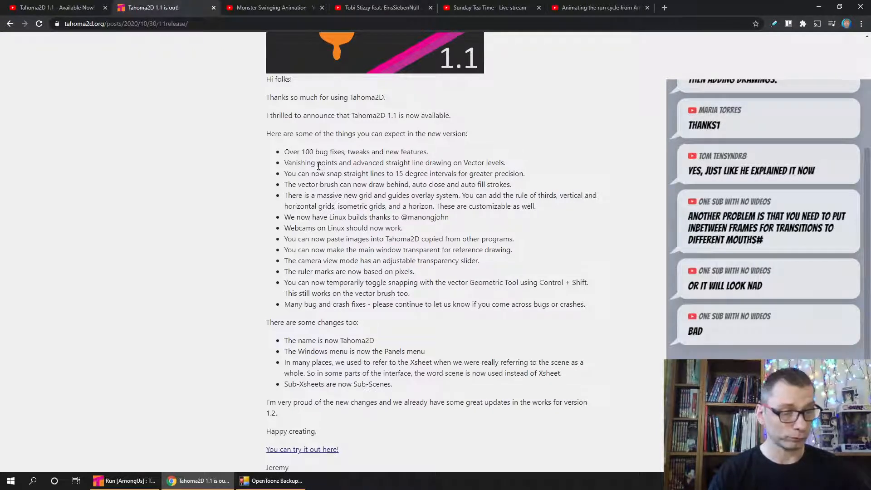
drag(316, 173, 431, 174)
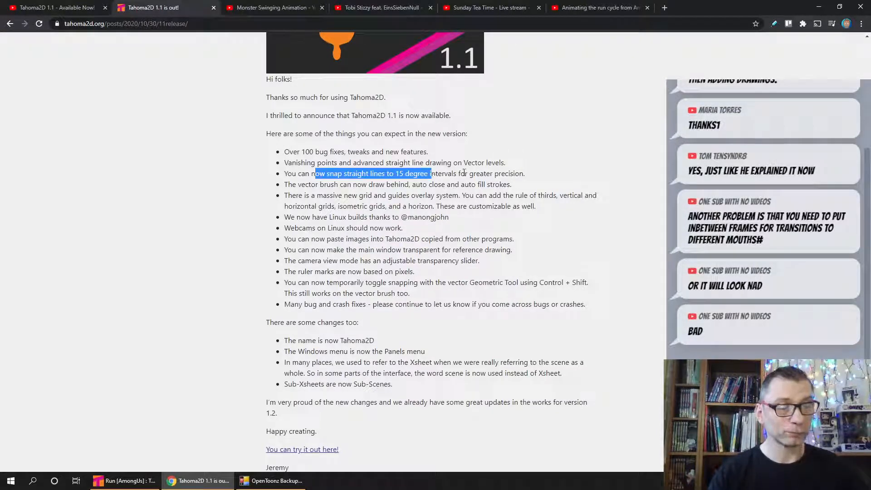
click(530, 176)
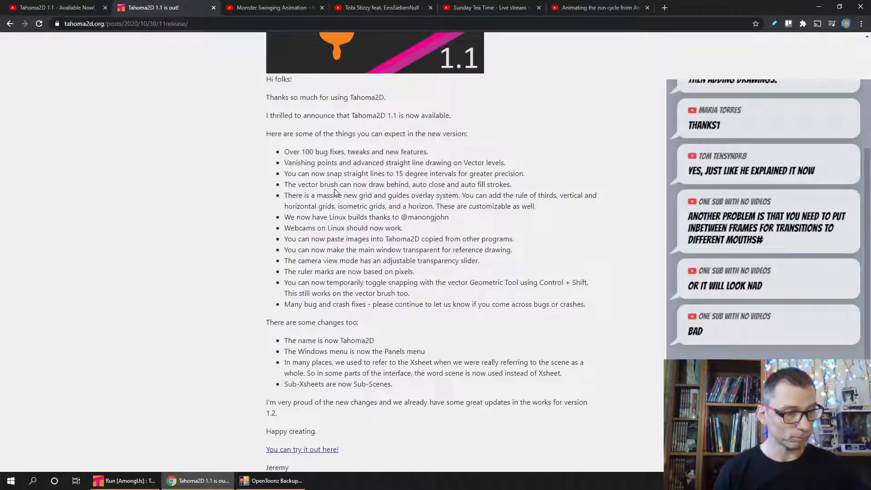
mouse_move(299, 184)
mouse_down()
mouse_move(345, 174)
mouse_move(361, 186)
mouse_up()
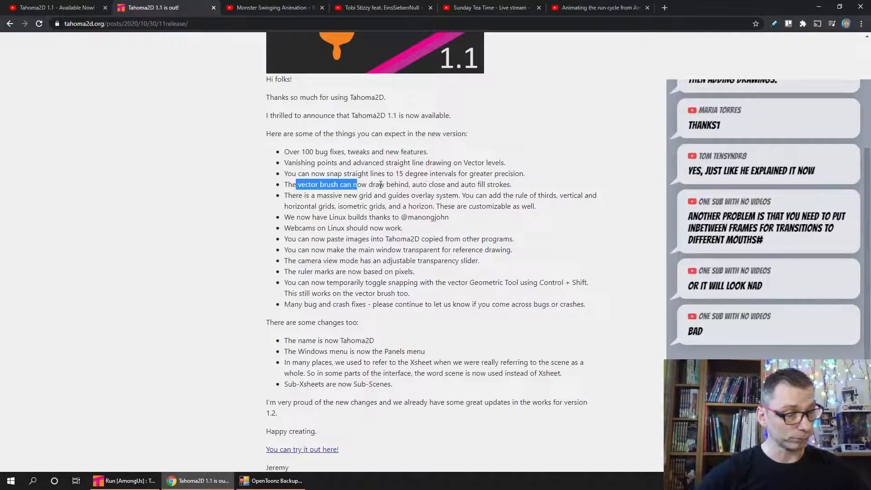
- Examine the release notes on the grid and guides overlay, Linux builds, Linux webcams and pasting images
mouse_move(327, 195)
mouse_down()
mouse_move(414, 207)
mouse_move(416, 195)
mouse_up()
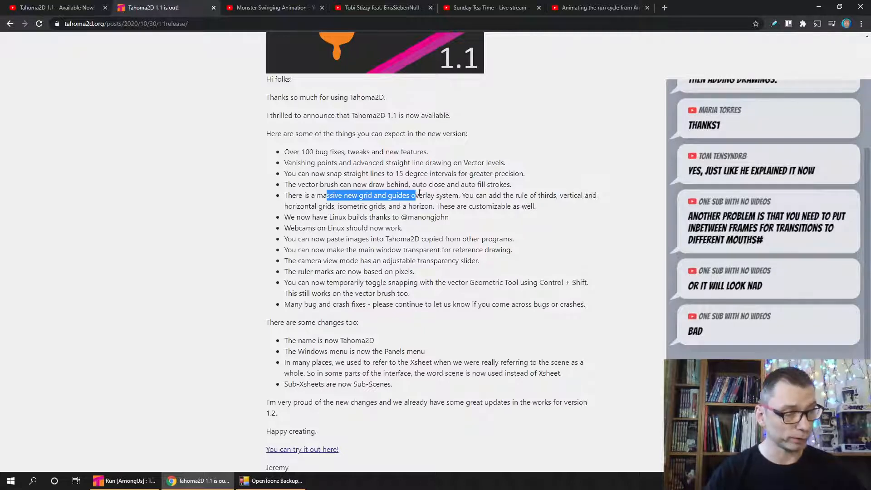
click(441, 194)
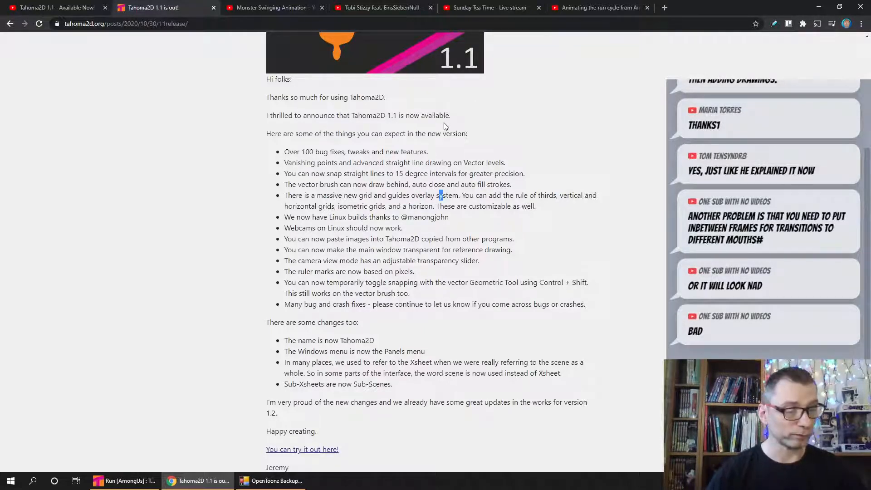
drag(319, 217, 376, 218)
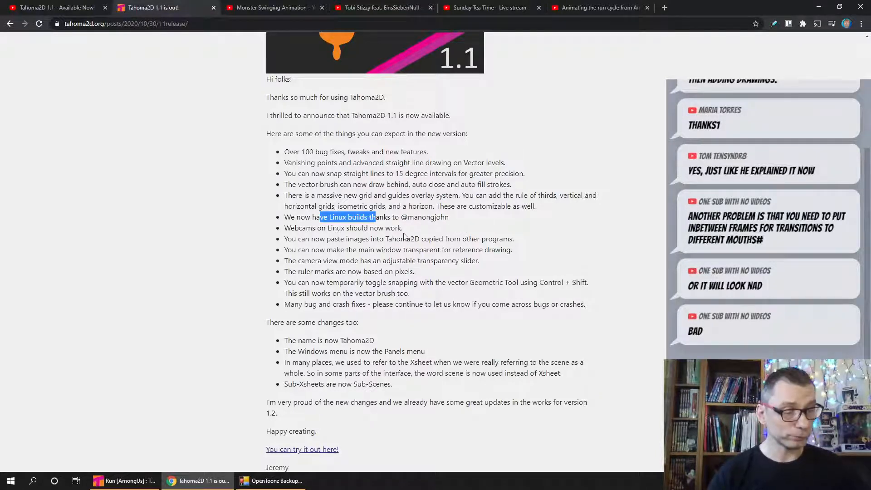
click(357, 219)
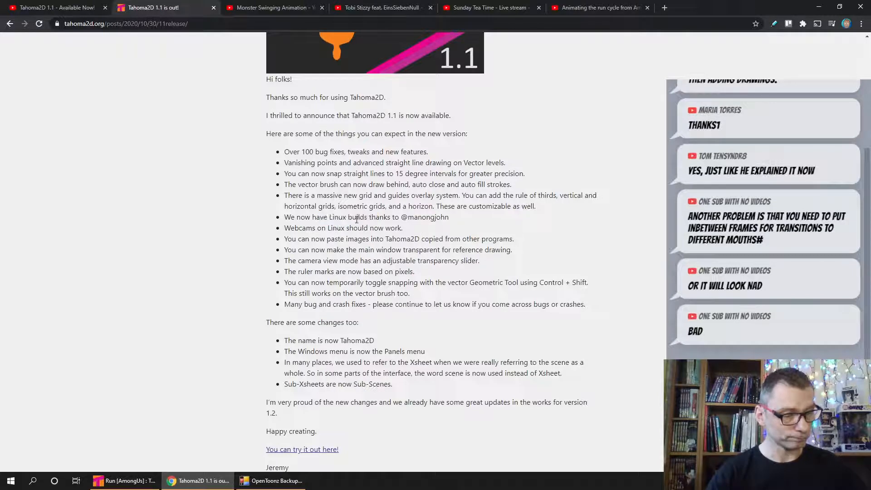
drag(288, 229, 348, 229)
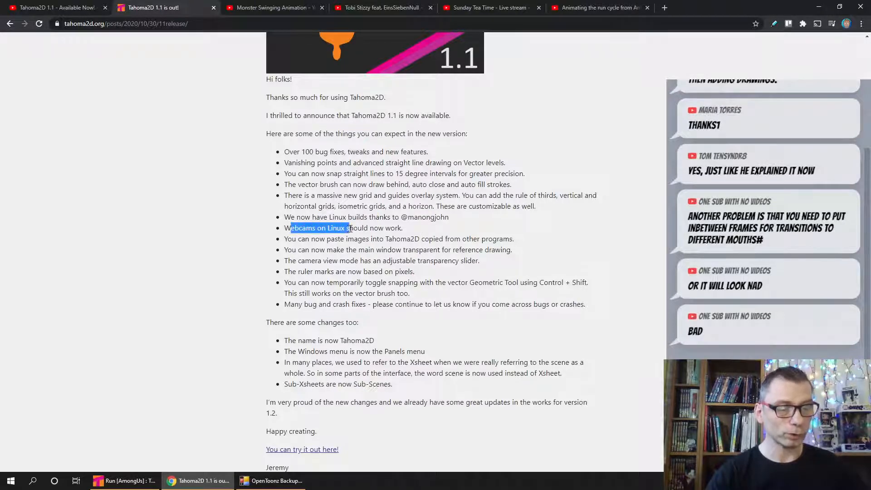
click(378, 227)
drag(292, 238, 380, 239)
click(457, 242)
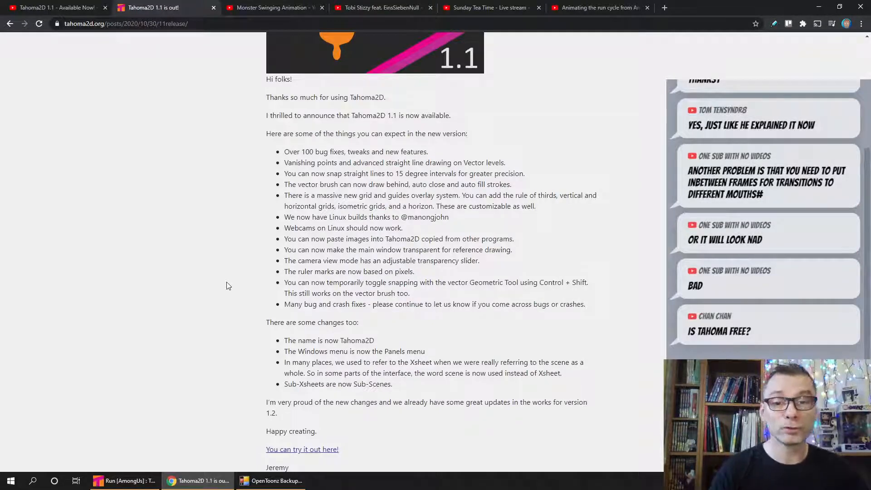
scroll(237, 271, up, 4)
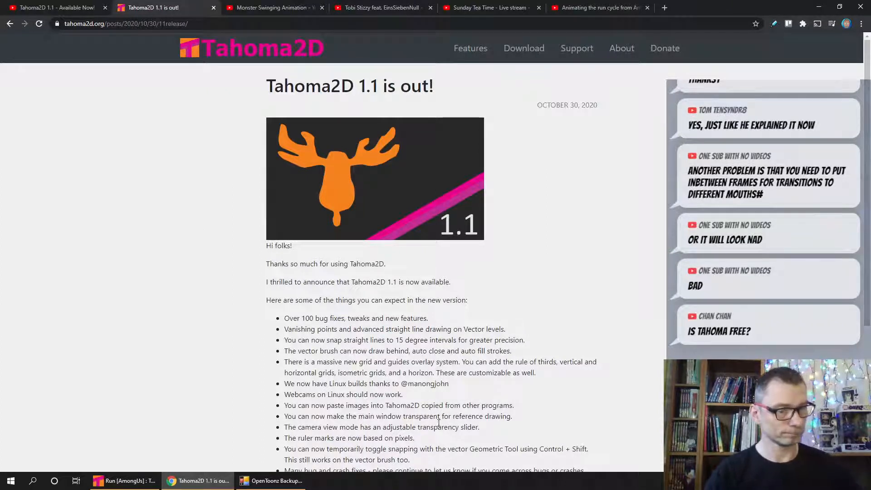
scroll(181, 263, down, 1)
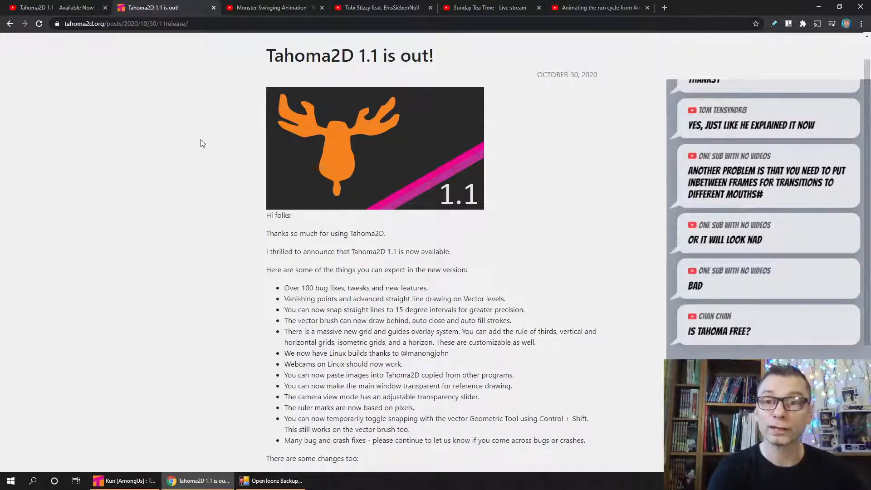
- Play the "Monster Swinging Animation" YouTube video, skip ahead through the drawing process to the finished animation, and stop playback
click(261, 8)
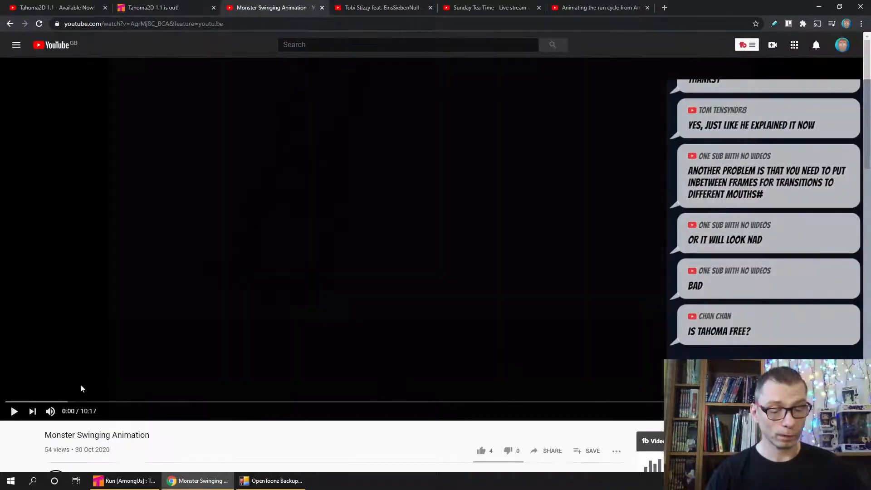
click(14, 411)
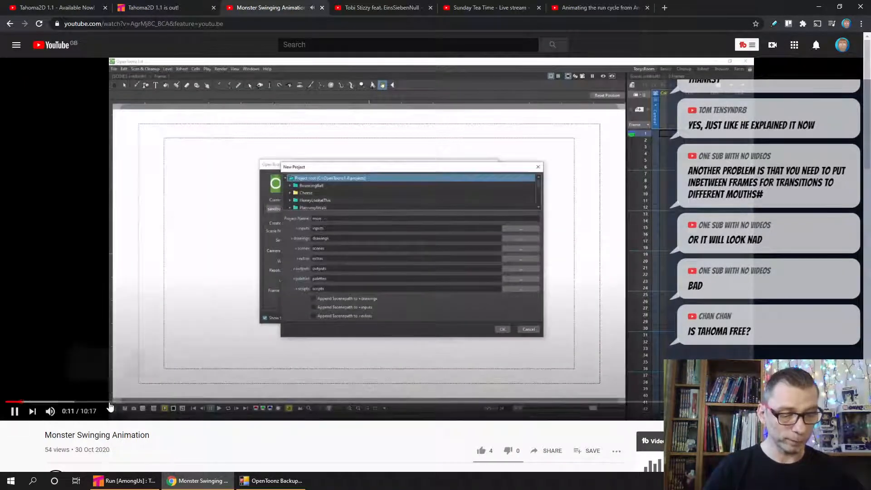
click(50, 402)
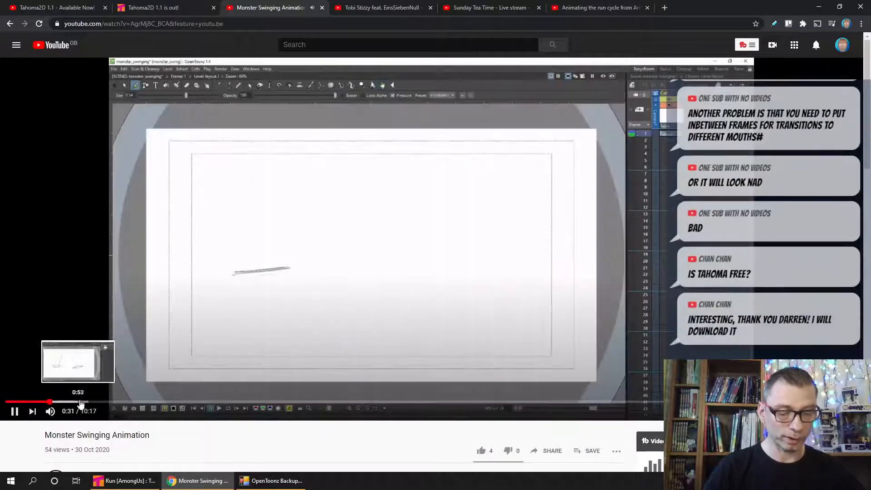
click(84, 402)
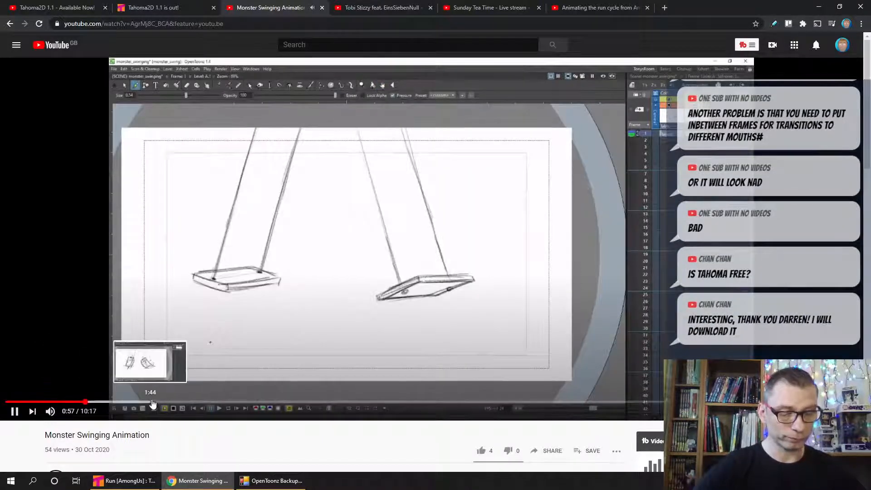
click(166, 403)
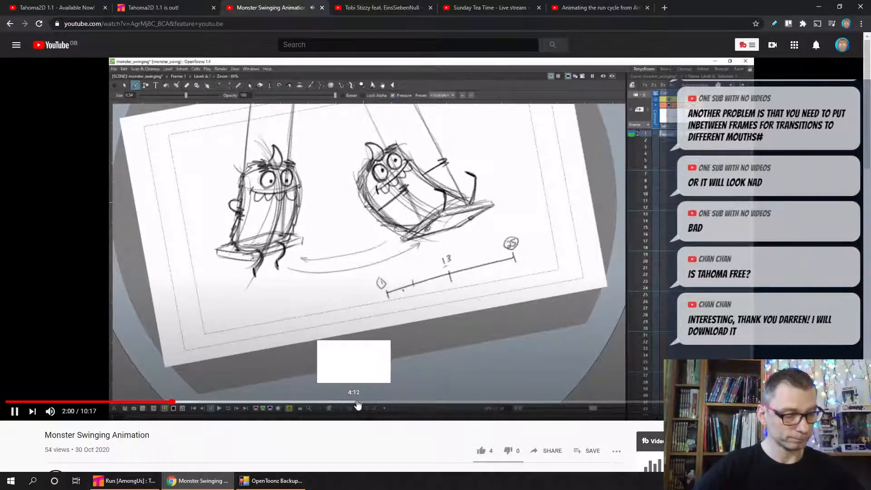
click(382, 402)
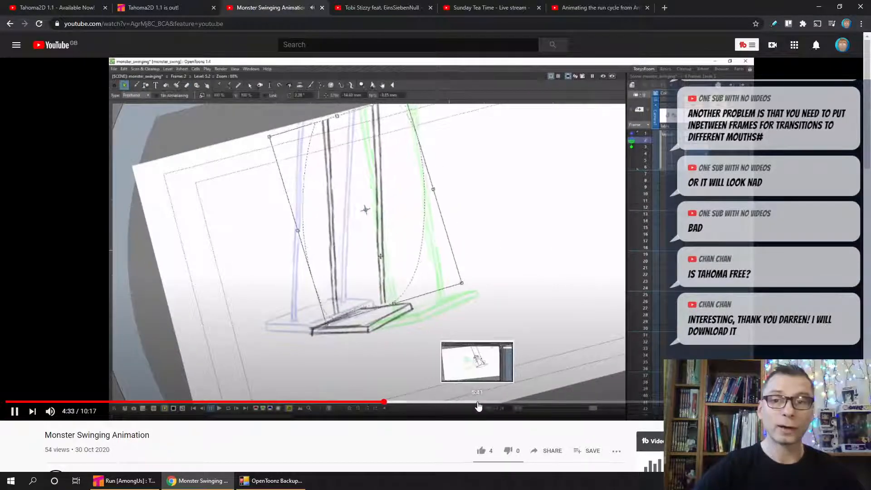
click(515, 402)
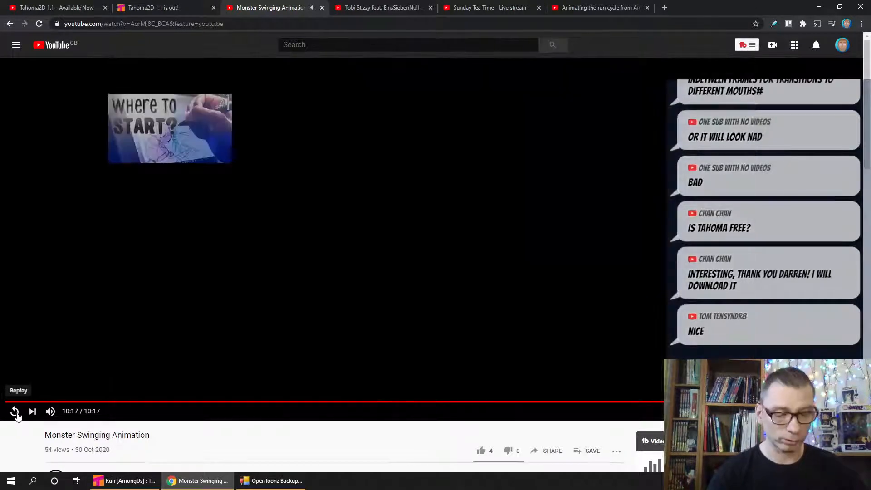
click(15, 412)
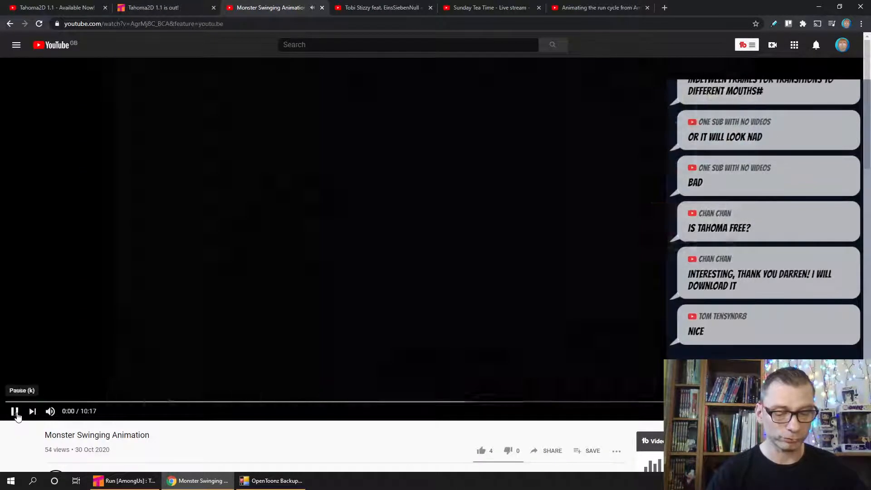
click(13, 411)
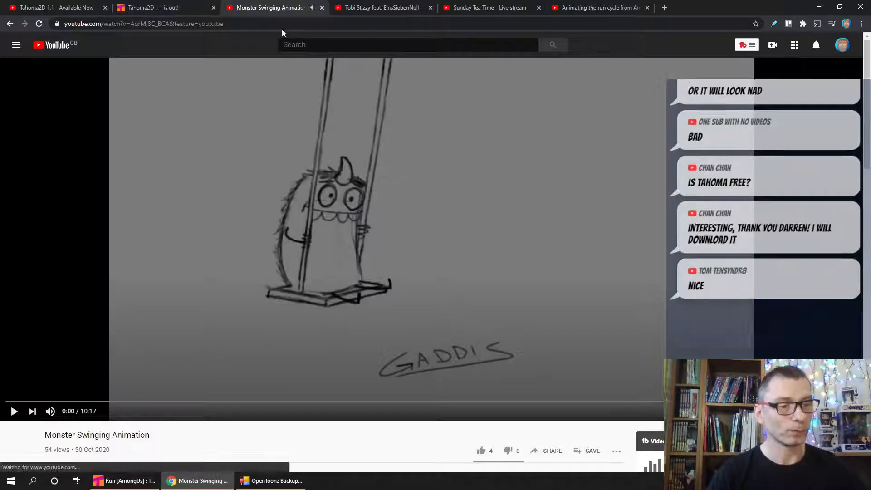
- Play the "Psycho" animated music video, skip ahead through the castle scenes, and pause it at 1:14
click(368, 6)
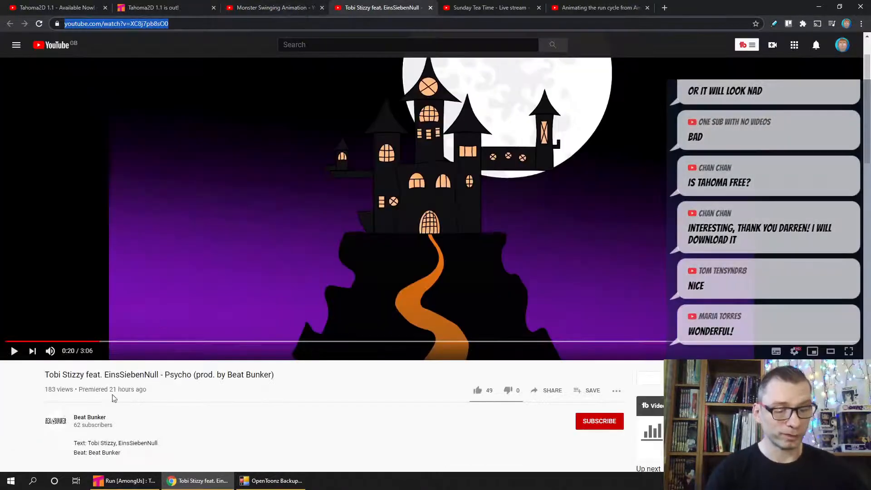
click(14, 353)
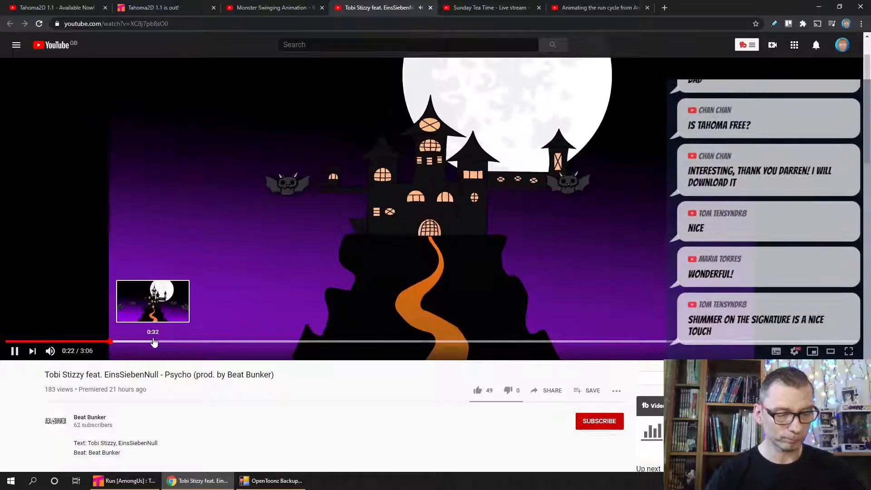
click(221, 340)
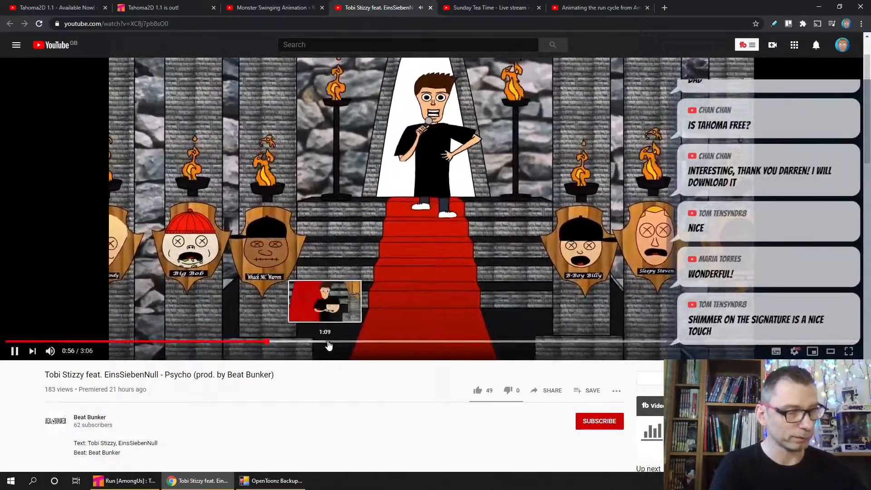
click(325, 341)
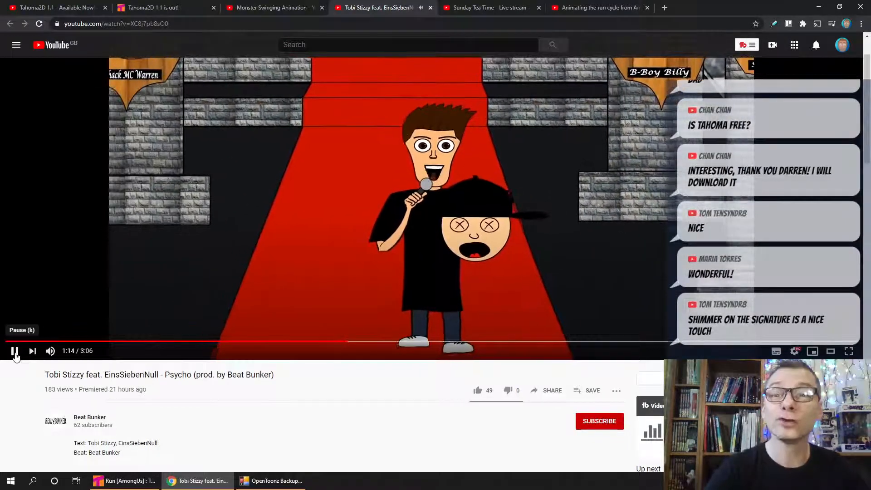
click(15, 352)
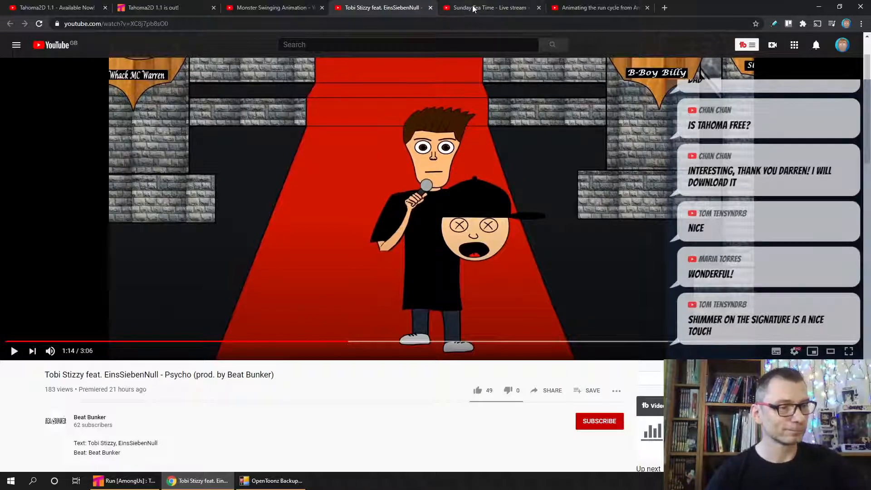
- Bring up the "Sunday Tea Time" live stream video about animating the Among Us run cycle
click(499, 7)
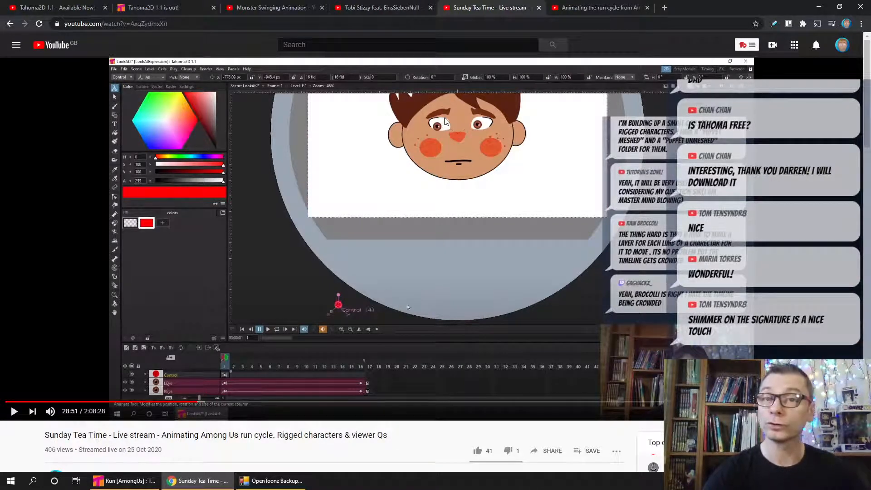
- Read the live stream's full description, examining the timestamps for the complex character rigging, lip syncing and run cycle questions
scroll(205, 276, down, 2)
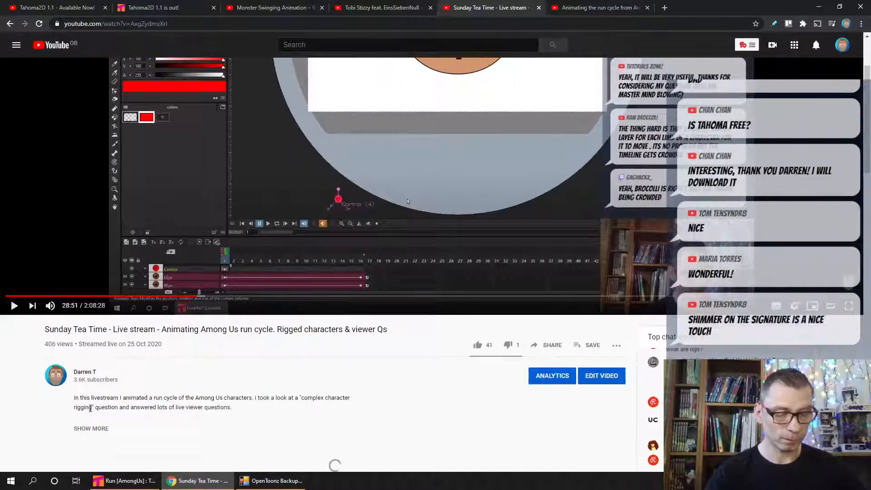
scroll(40, 363, down, 4)
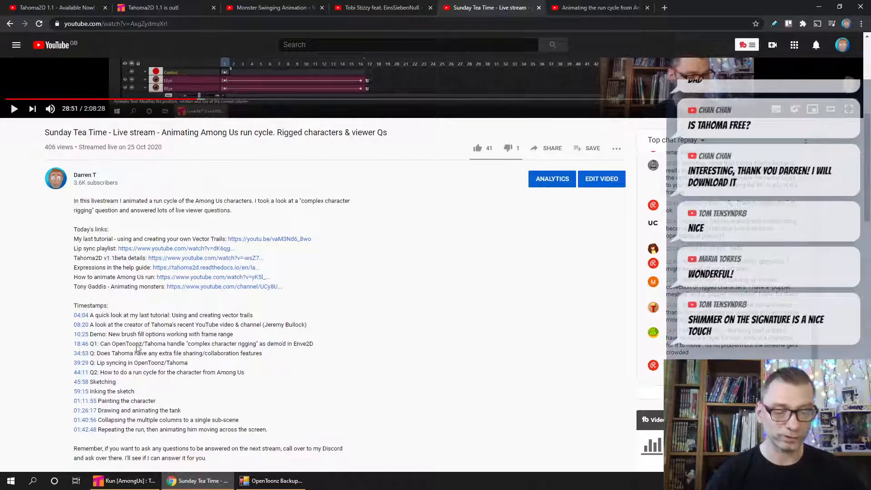
drag(107, 344, 184, 344)
click(111, 353)
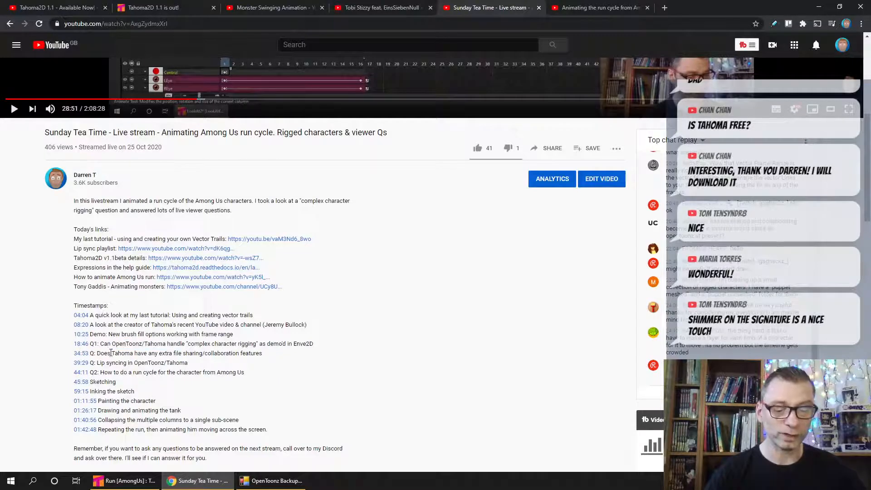
drag(109, 363, 164, 363)
drag(107, 372, 182, 372)
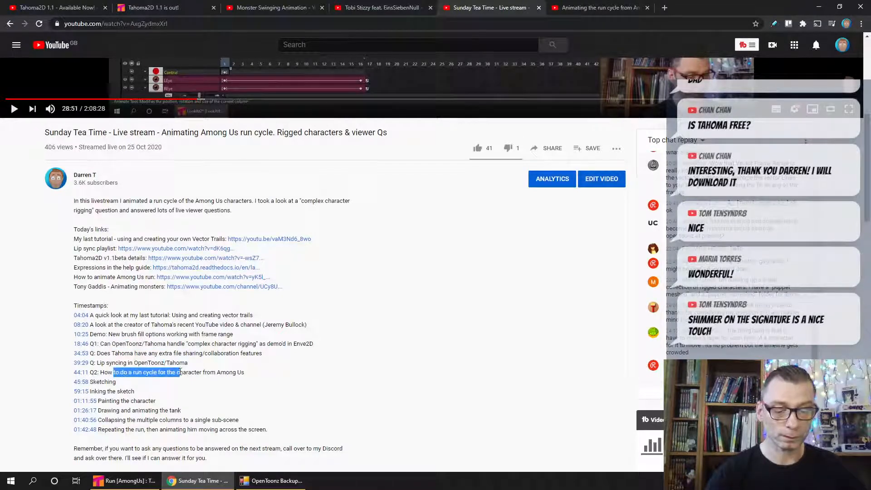
click(215, 372)
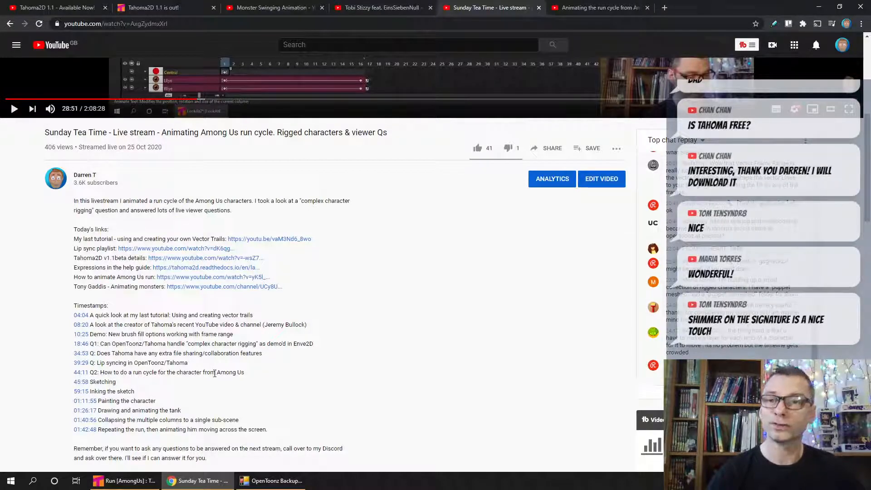
scroll(365, 304, up, 6)
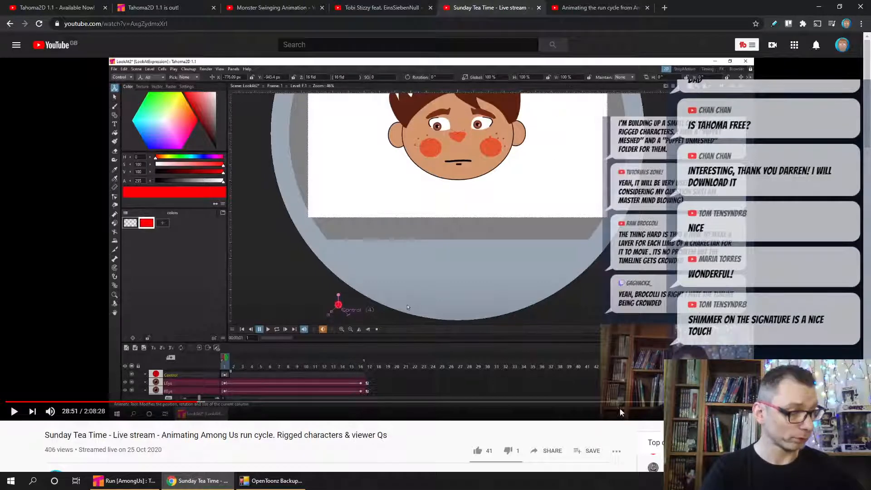
- Play the muted live stream, skip ahead through the character painting to the finished run cycle, and pause it at 1:58:44
click(521, 402)
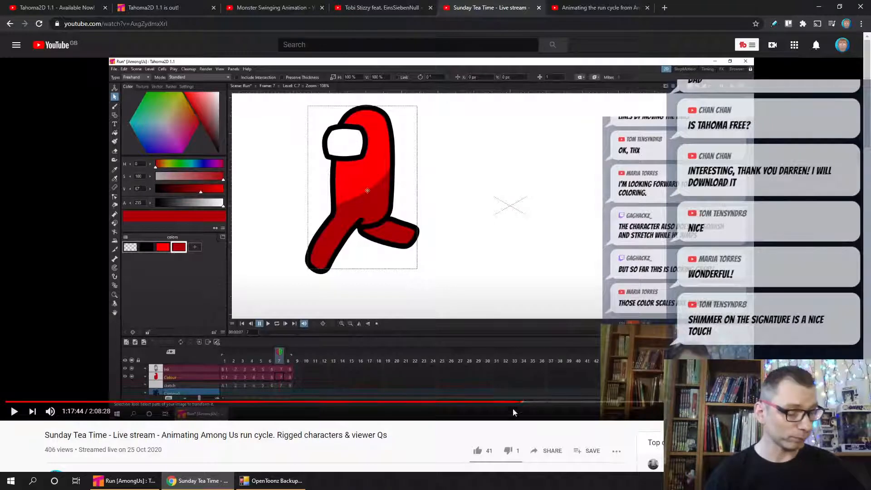
click(523, 402)
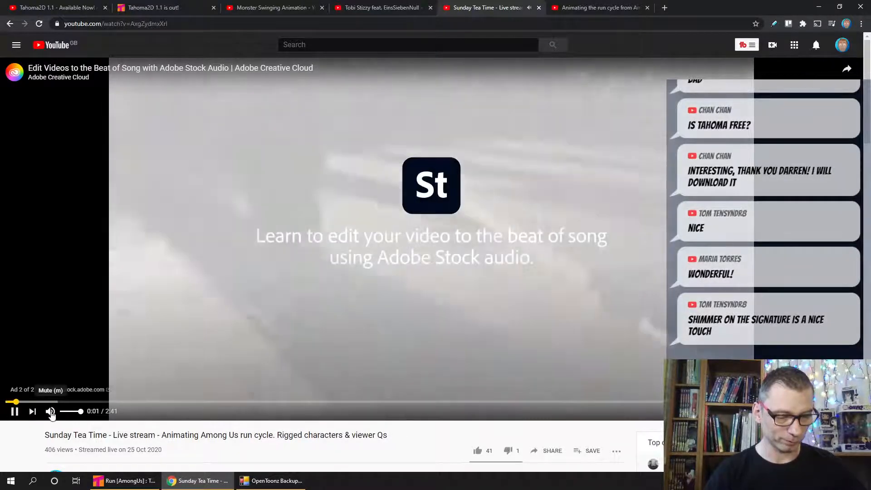
click(50, 411)
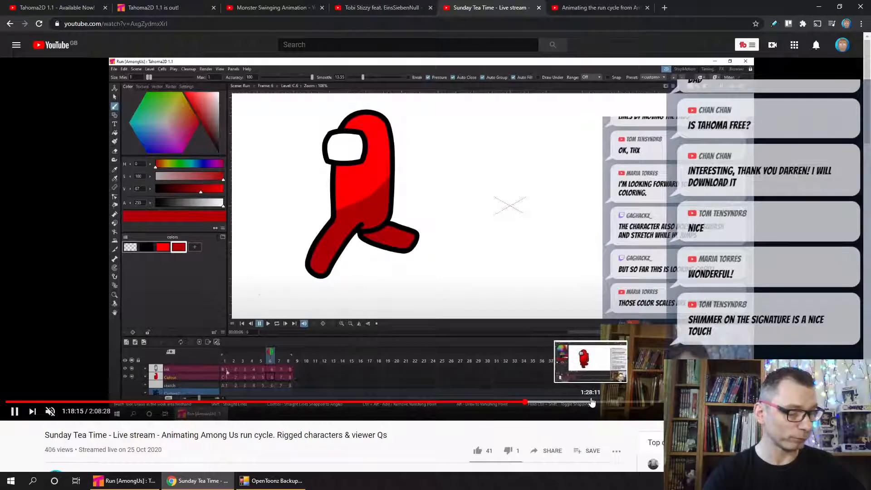
click(592, 403)
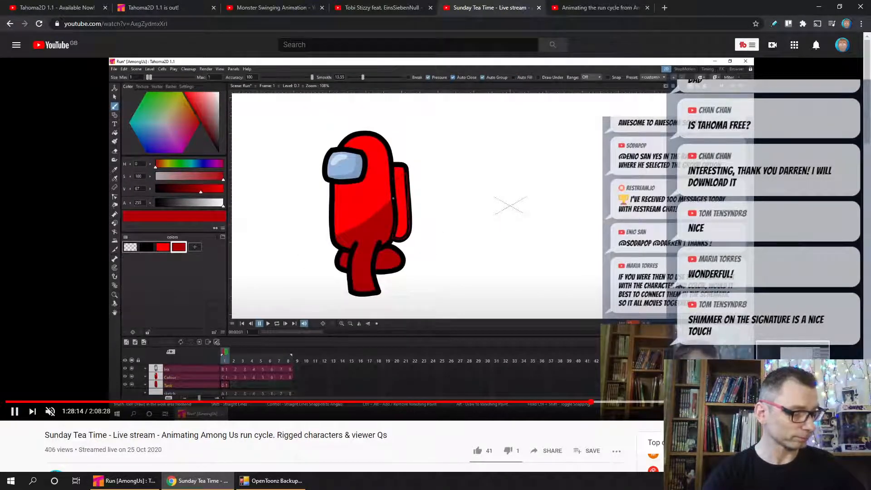
click(793, 402)
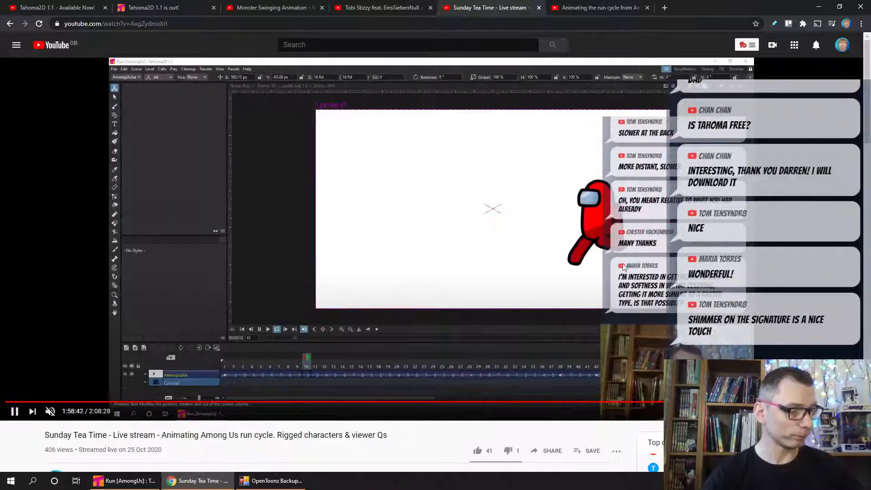
click(14, 412)
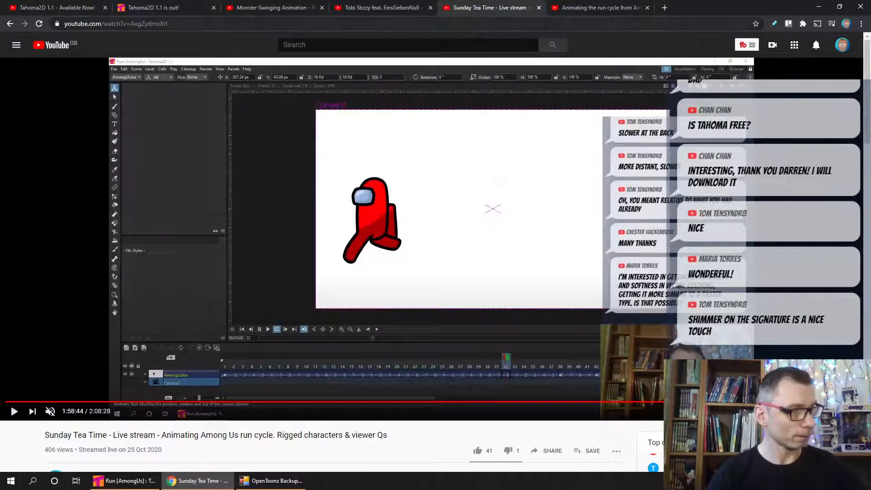
- Bring up the "Animating the run cycle from Among Us" speedpaint, skip through its drawing stages, play the ending muted, and pause at 4:05
click(584, 7)
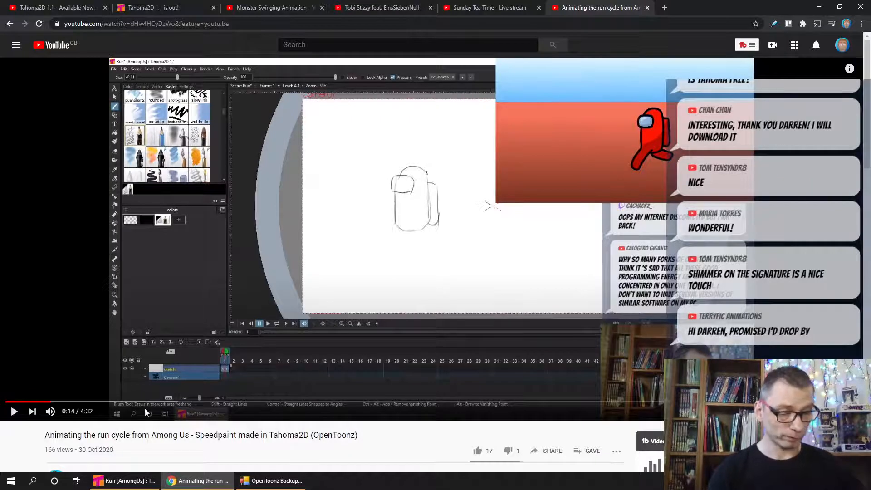
click(42, 402)
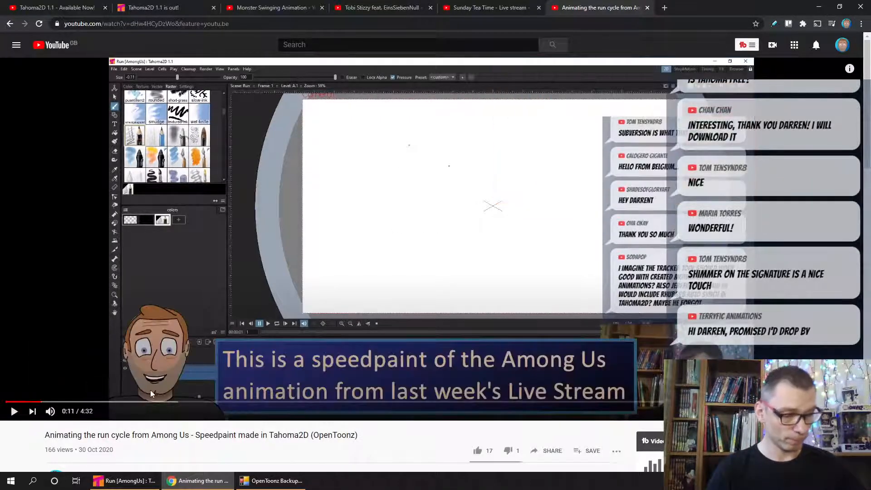
click(151, 402)
click(244, 402)
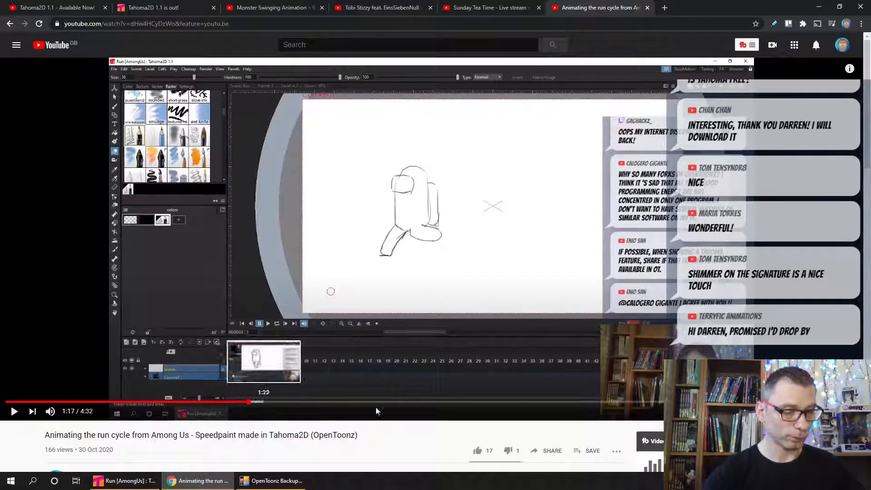
click(491, 403)
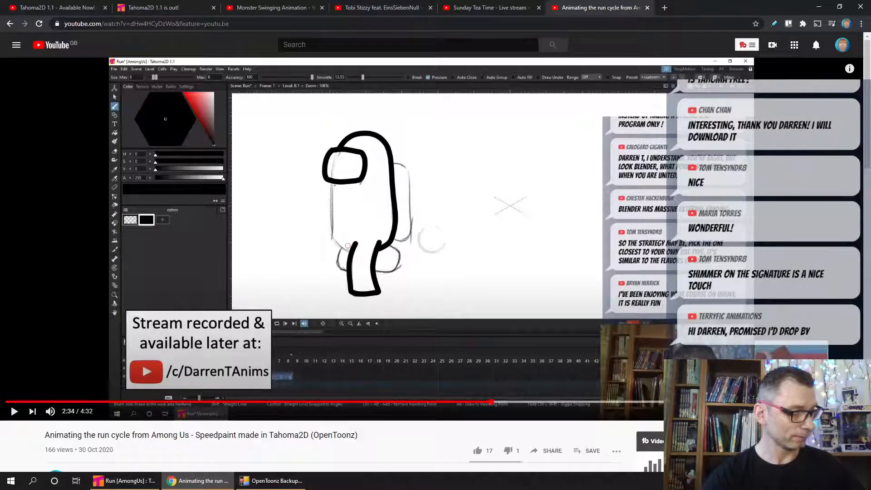
click(764, 402)
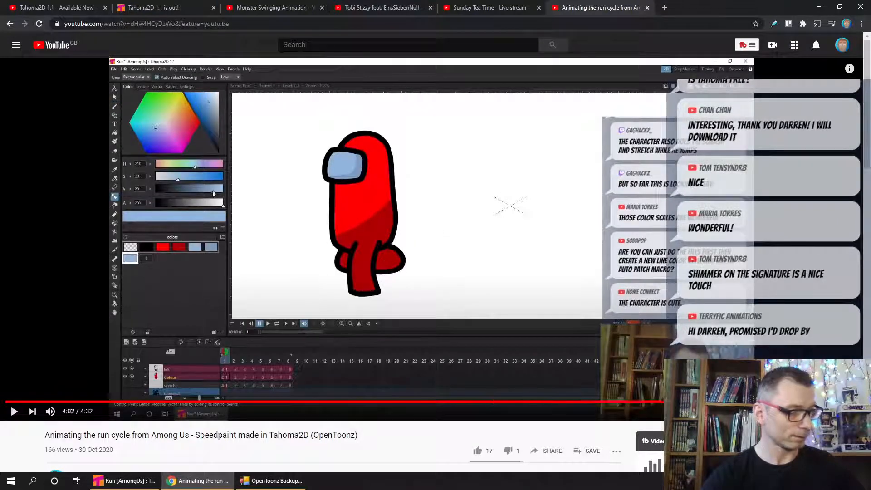
click(14, 412)
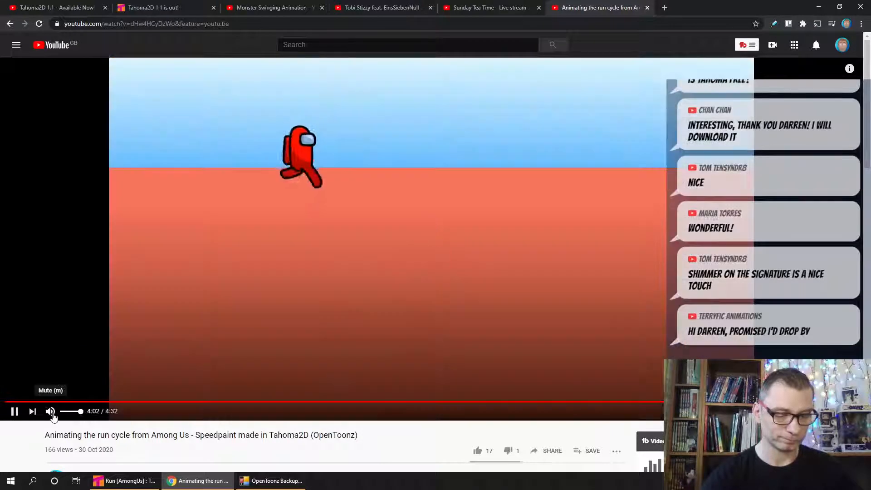
click(51, 412)
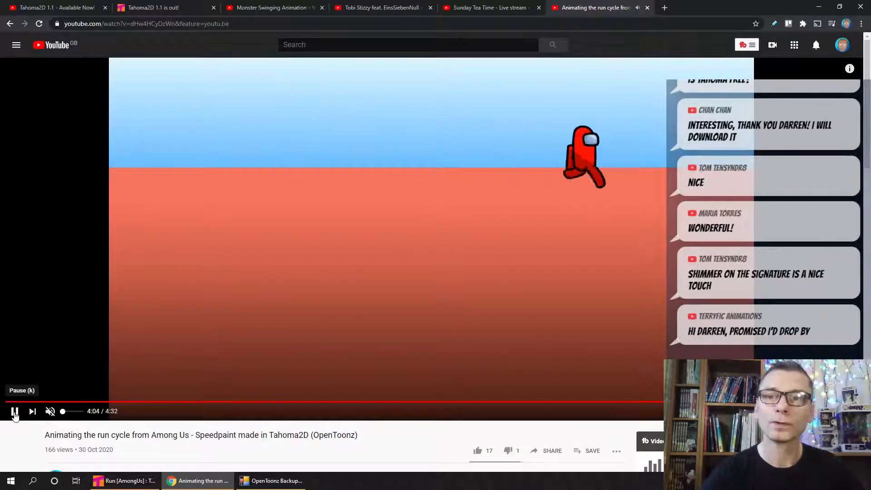
click(15, 413)
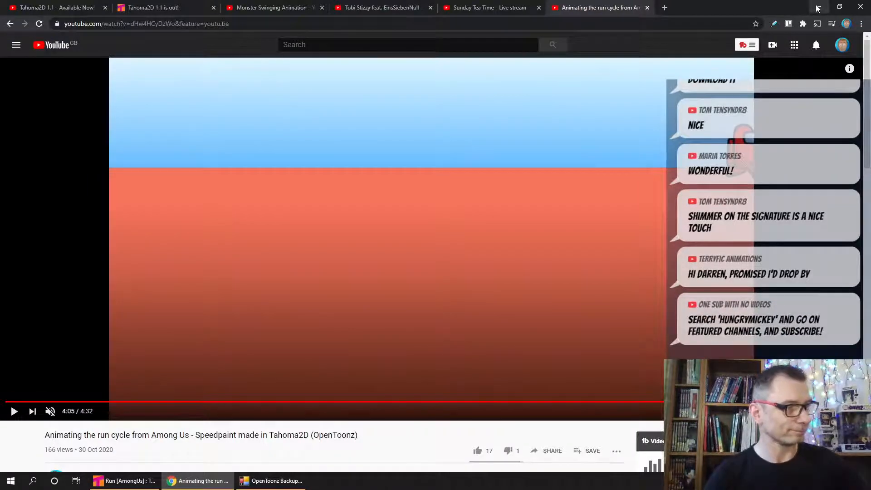
- Switch to Tahoma2D, preview the run animation in the Run scene through the camera view, and save the scene
click(816, 9)
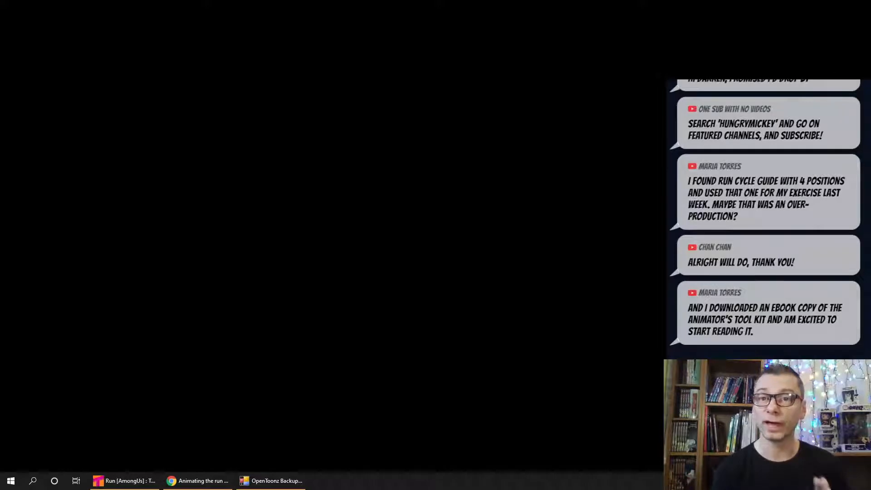
click(122, 482)
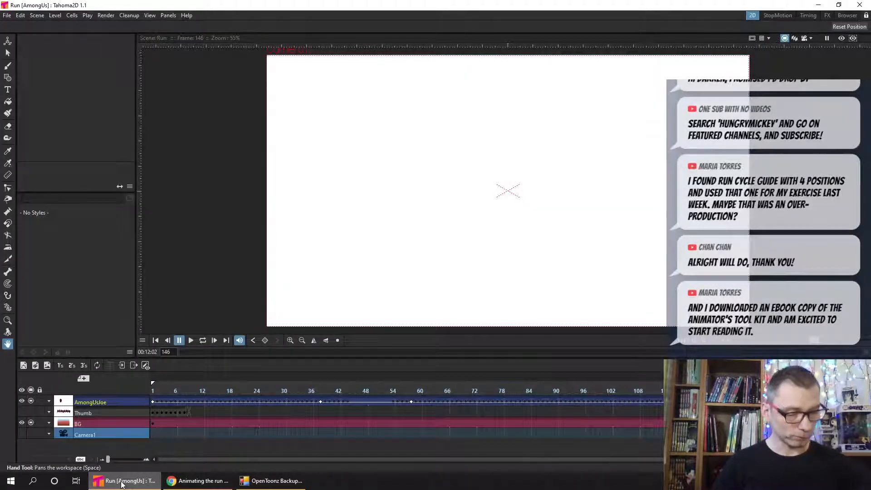
click(153, 391)
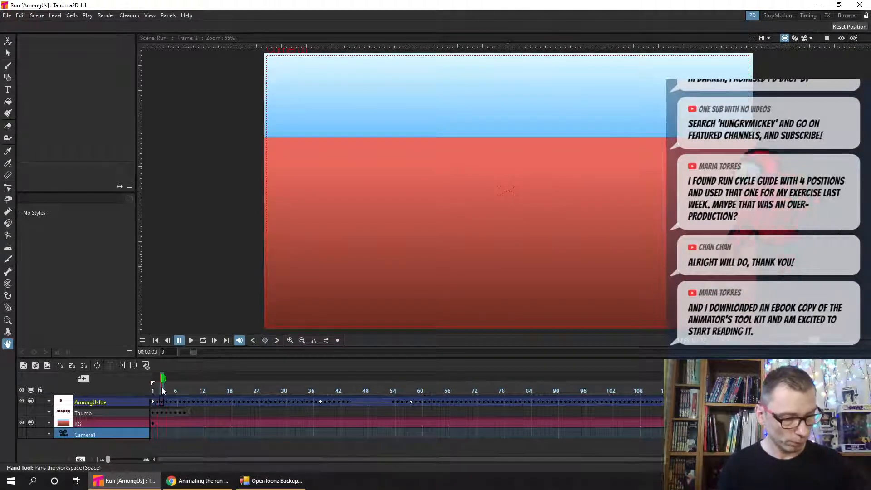
click(189, 341)
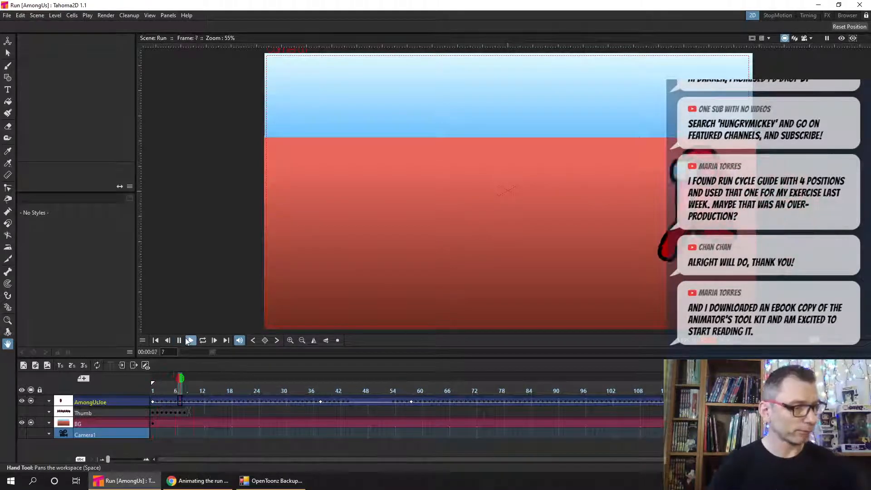
click(804, 39)
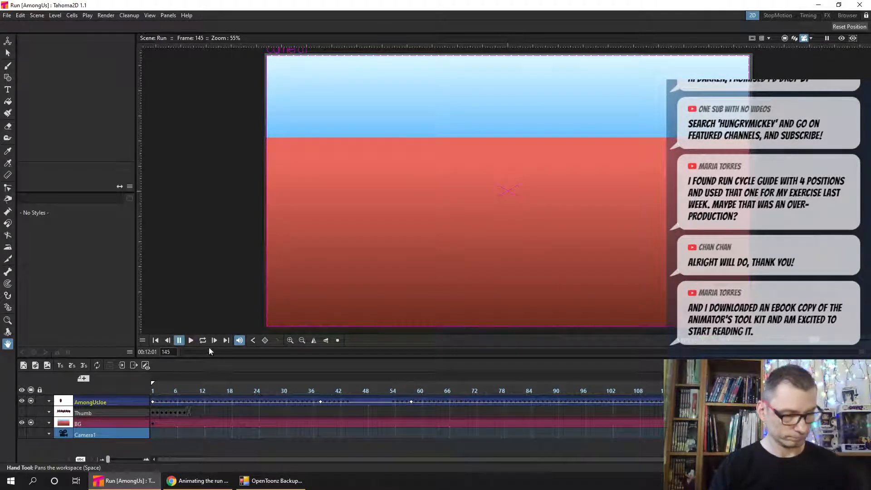
click(785, 39)
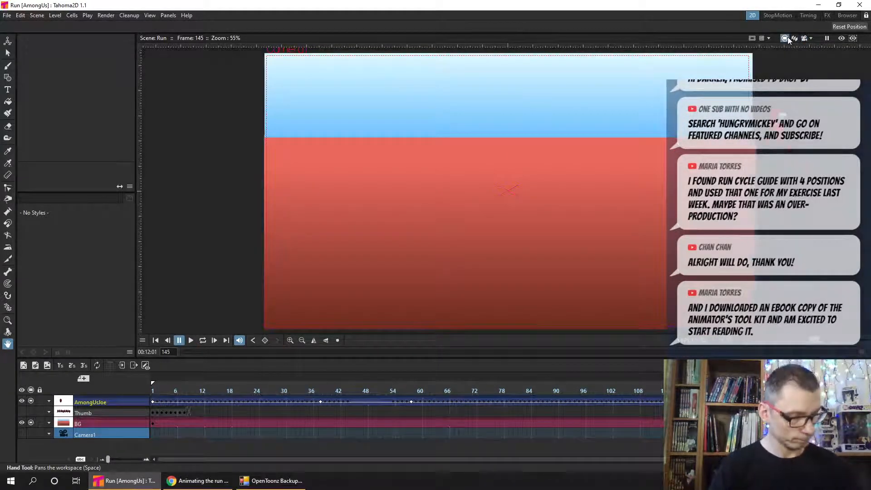
drag(166, 384, 251, 384)
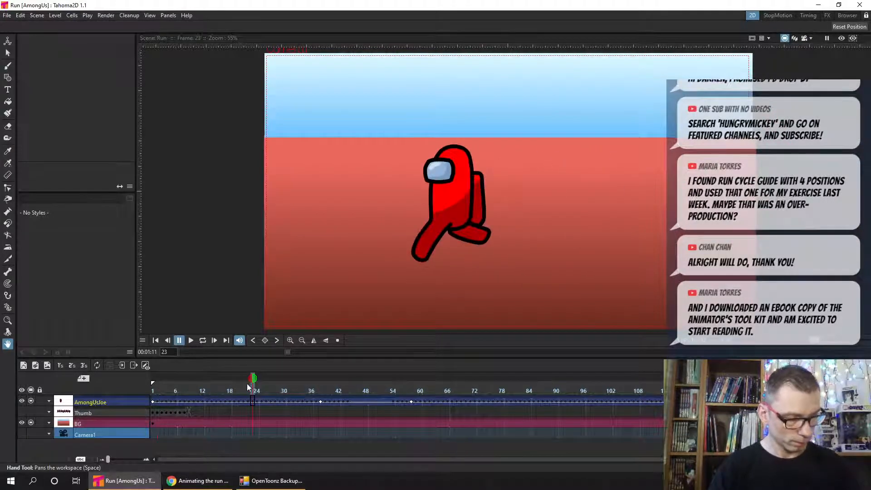
key(ctrl+s)
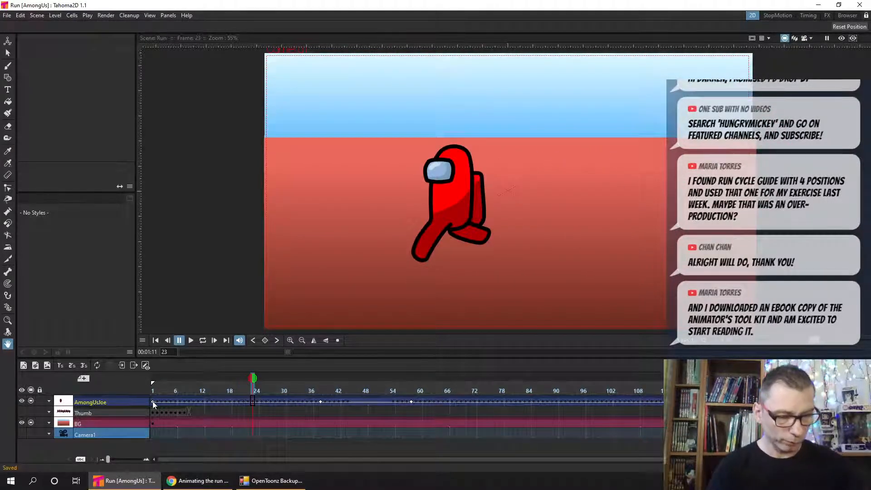
- Enlarge the timeline frames and scrub the AmongUsJoe run cycle from frame 1 to frame 9
click(146, 460)
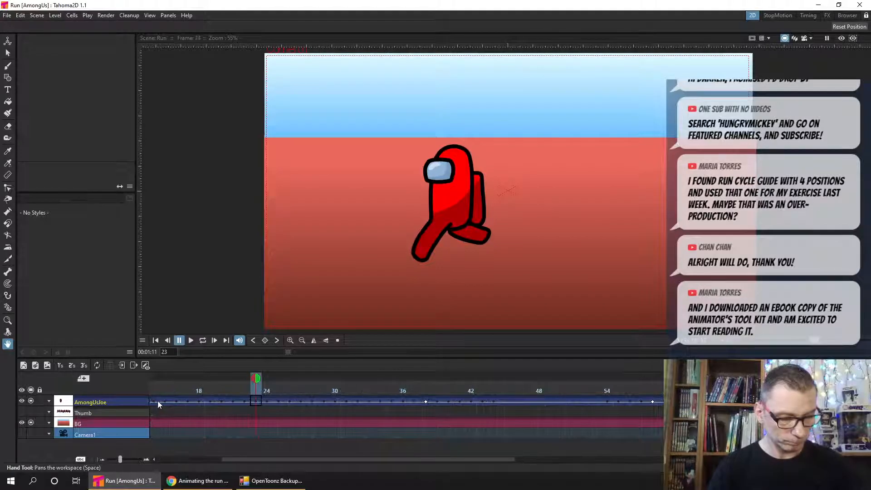
click(157, 400)
click(155, 340)
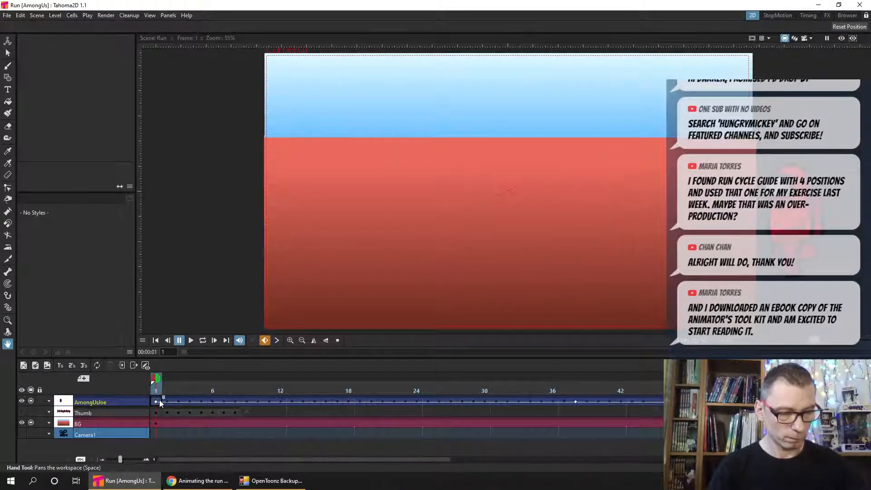
drag(166, 392, 246, 391)
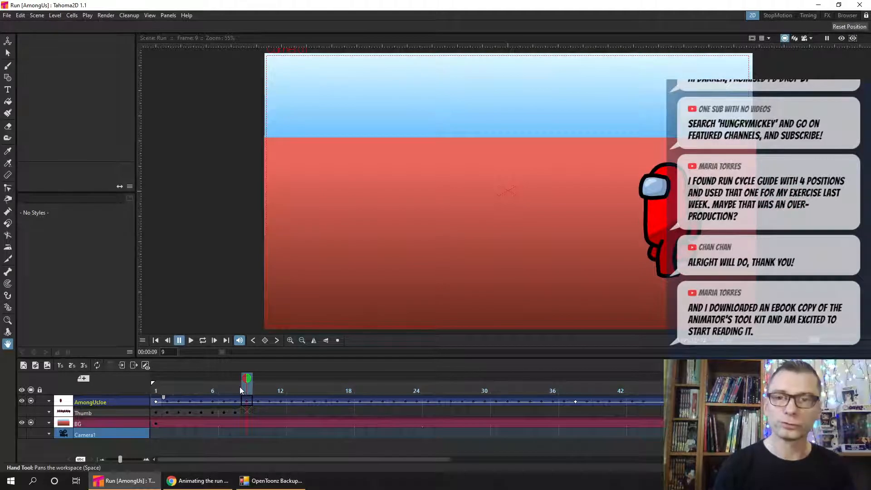
click(248, 404)
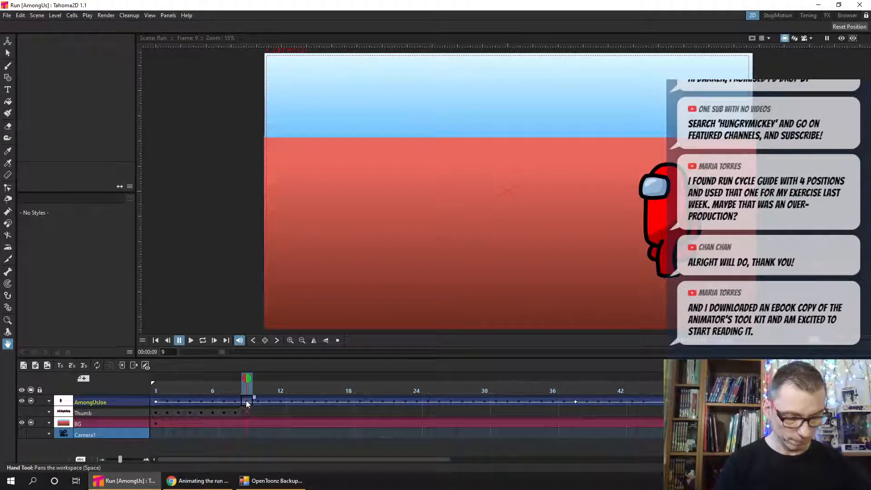
- Insert an empty column above the AmongUsJoe column in the timeline
click(146, 458)
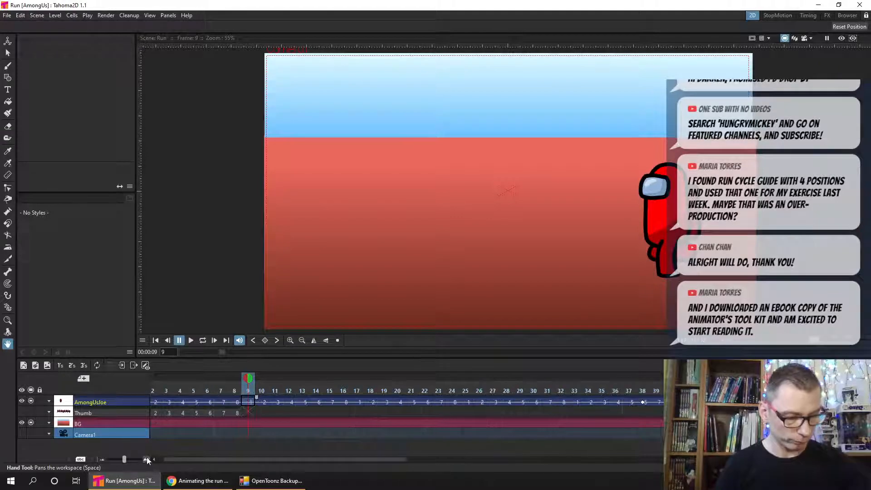
right_click(131, 401)
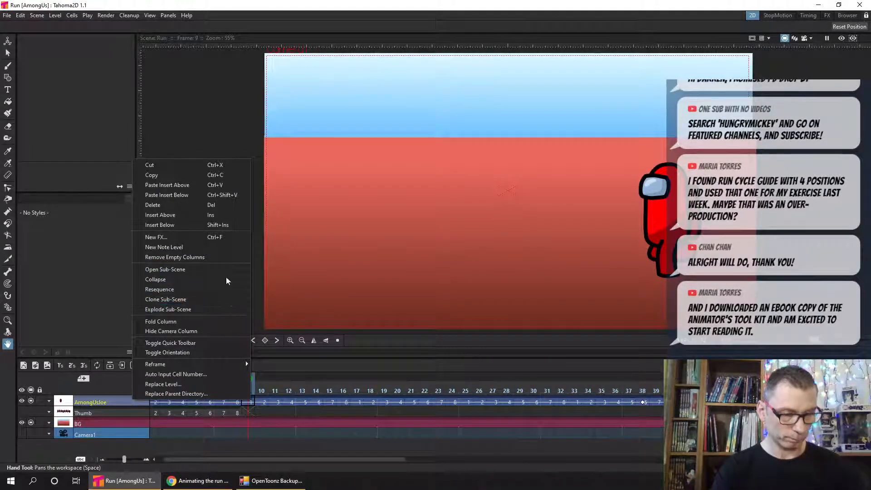
click(212, 215)
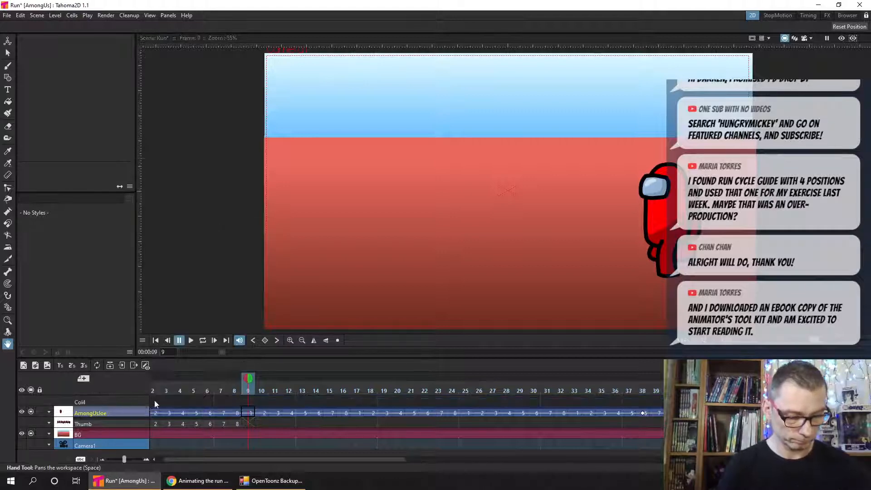
- Paste the copied character pose into frame 1 of the empty Col4 column and save the scene
click(154, 399)
drag(164, 459, 157, 459)
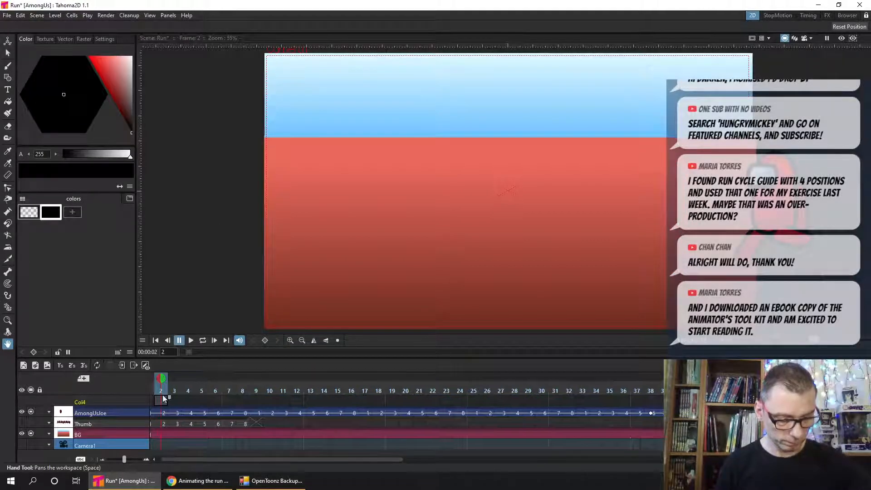
click(154, 401)
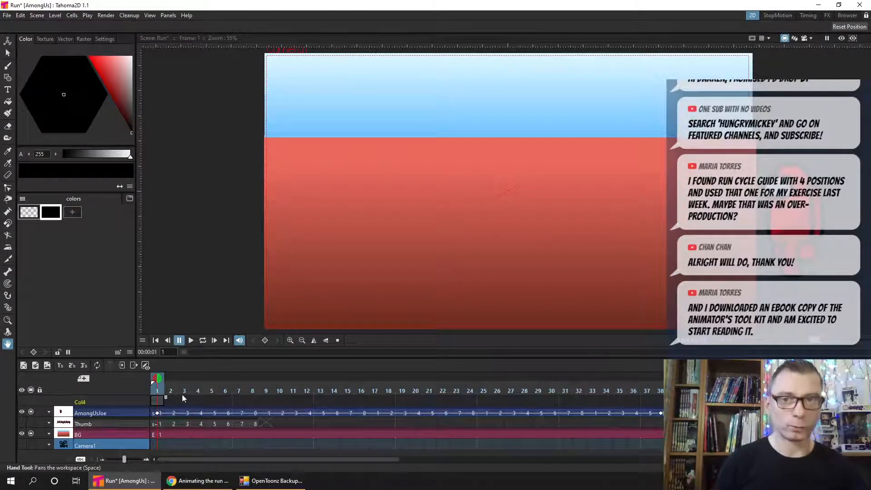
key(ctrl+v)
key(ctrl+s)
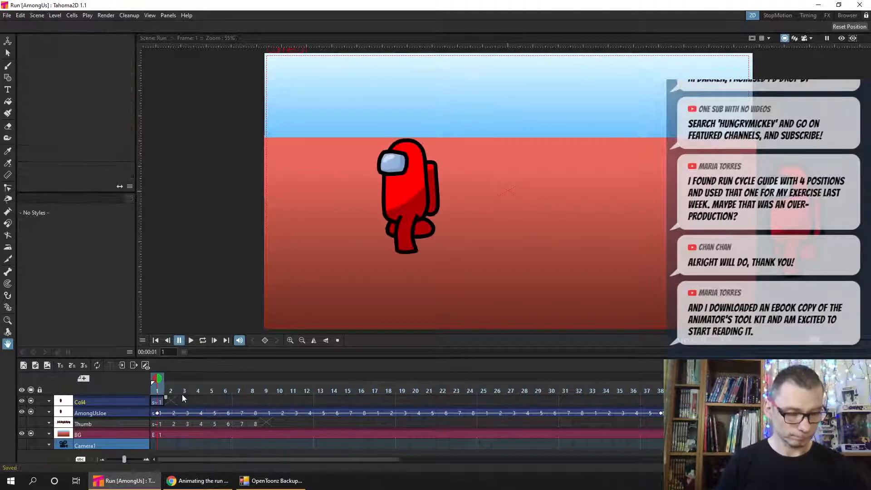
- Hide the AmongUsJoe column, extend Col4's single drawing along the length of the run animation, and save the scene
click(31, 412)
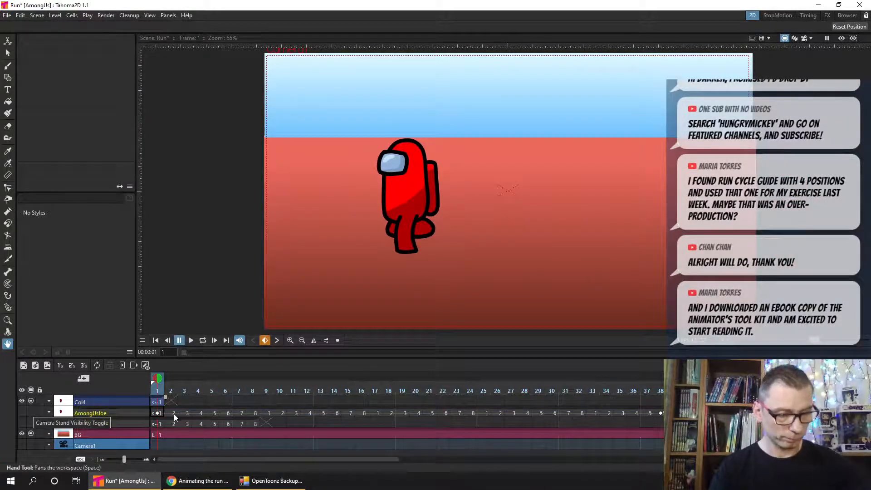
drag(165, 398, 662, 401)
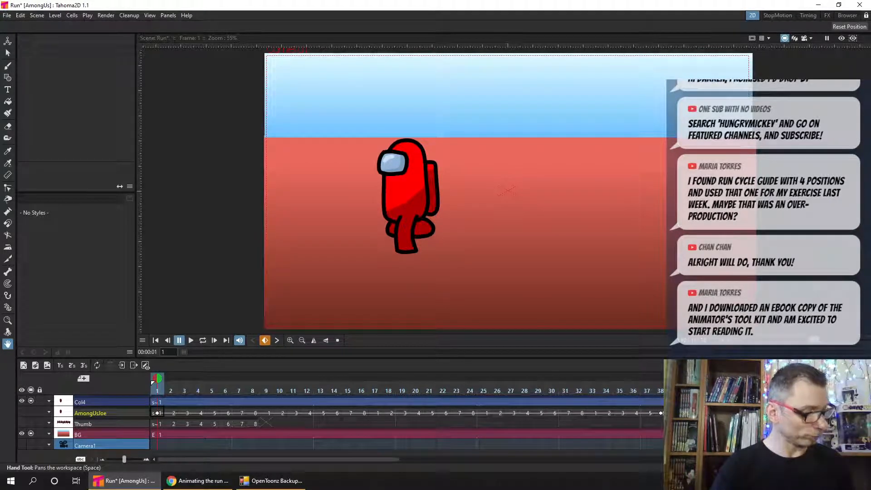
key(ctrl+s)
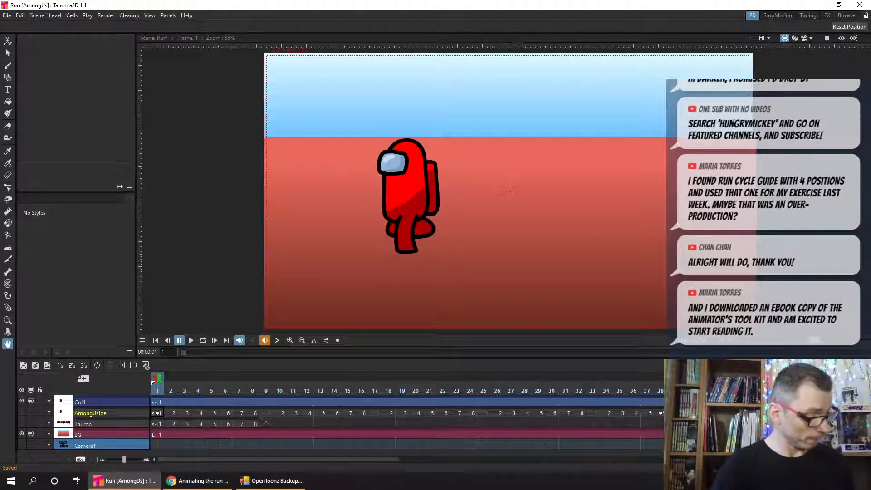
- Set the playback stop marker at frame 48, return to frame 1 of Col4, and save the scene
click(797, 390)
right_click(797, 391)
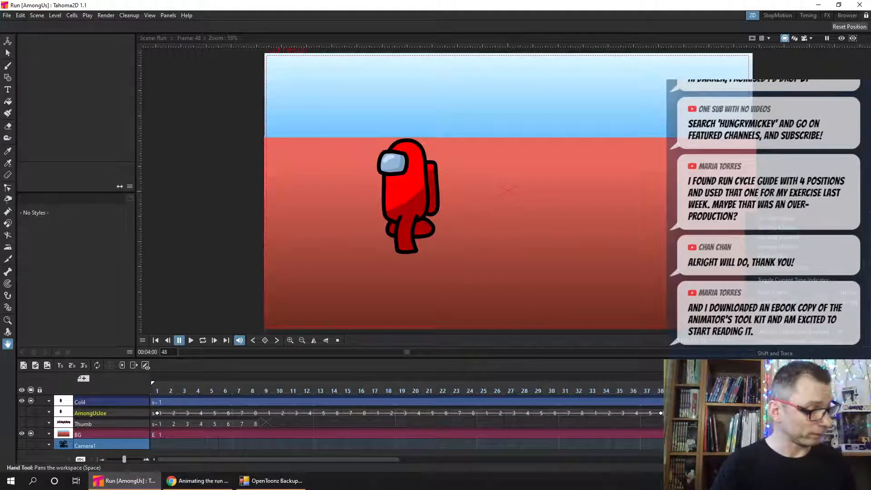
click(787, 237)
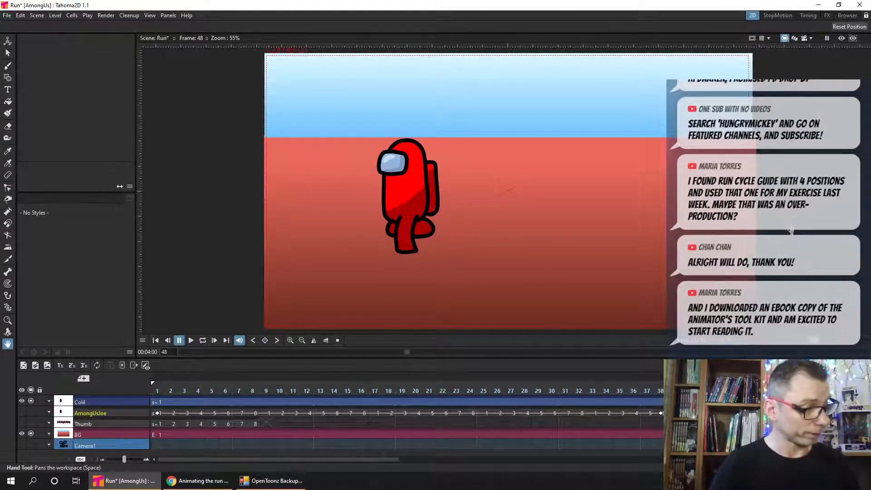
click(155, 402)
key(ctrl+s)
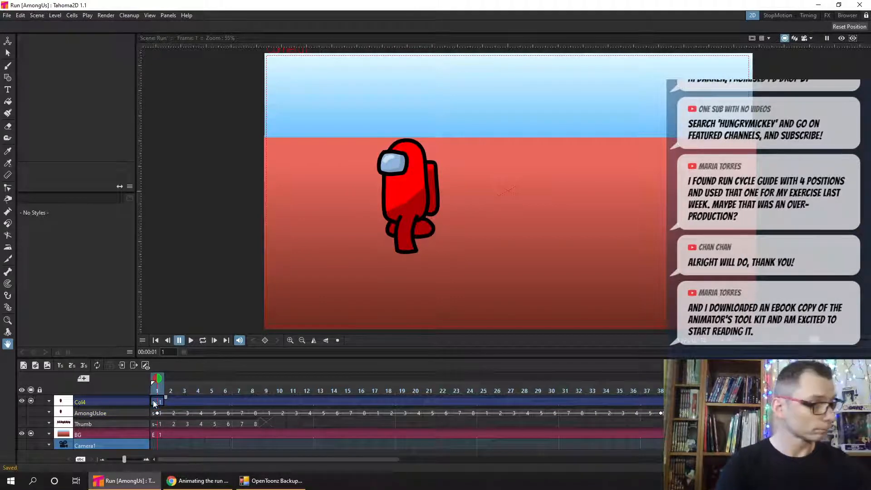
- Bring up the FX schematic in the FX room and move the Scene and Output nodes away from the column nodes
click(826, 16)
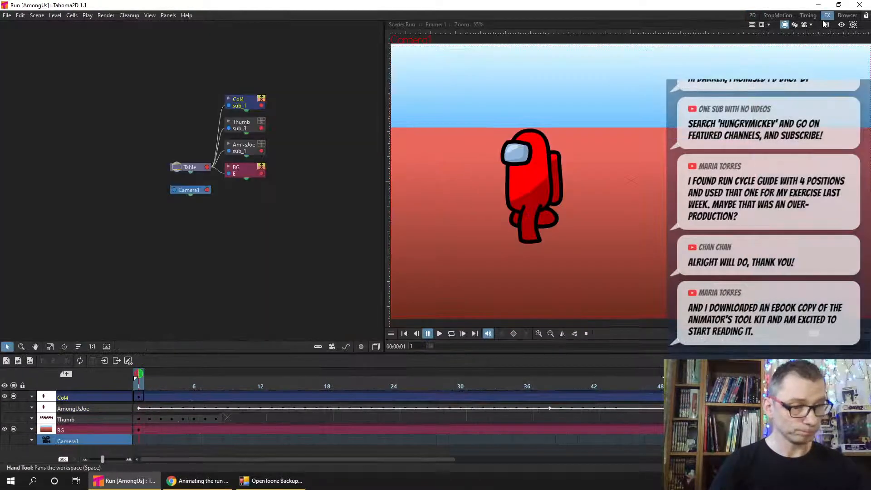
click(376, 347)
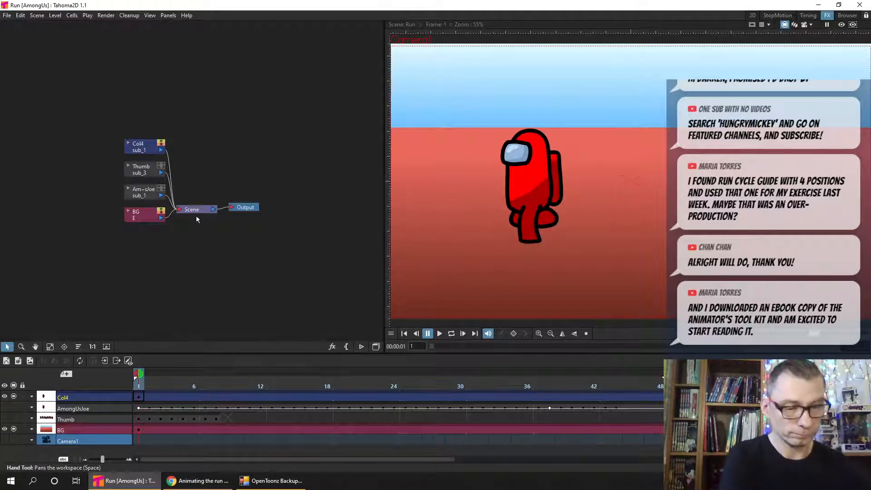
click(218, 210)
drag(219, 210, 294, 175)
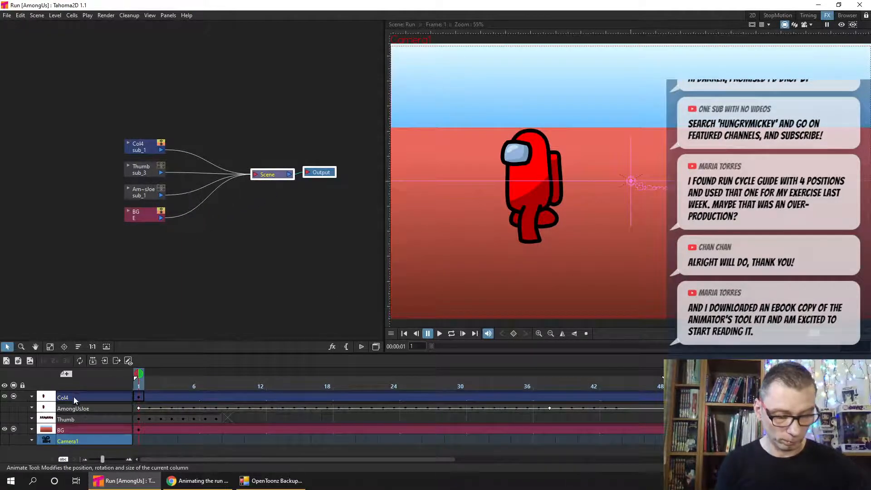
- Rename the Col4 column as Character
double_click(75, 397)
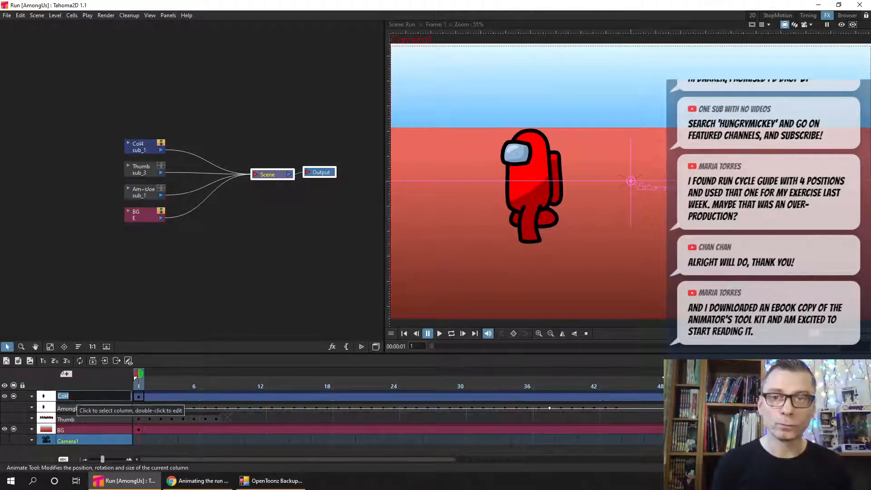
text(Character)
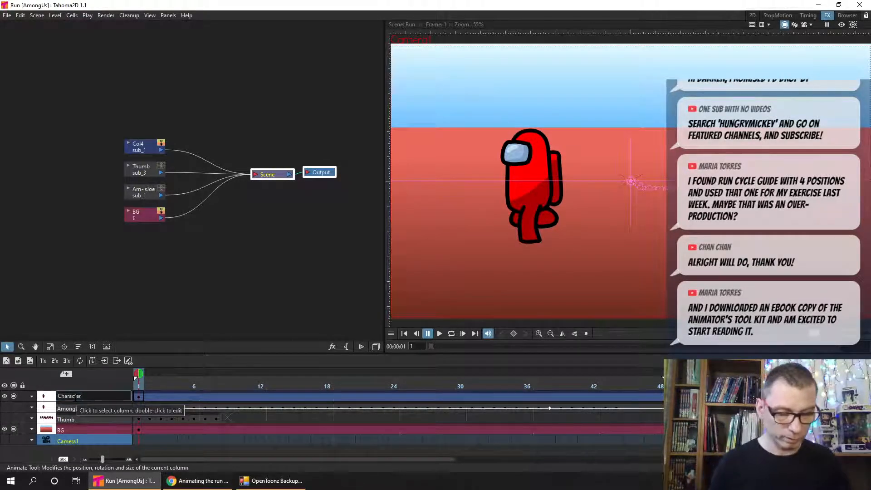
key(Return)
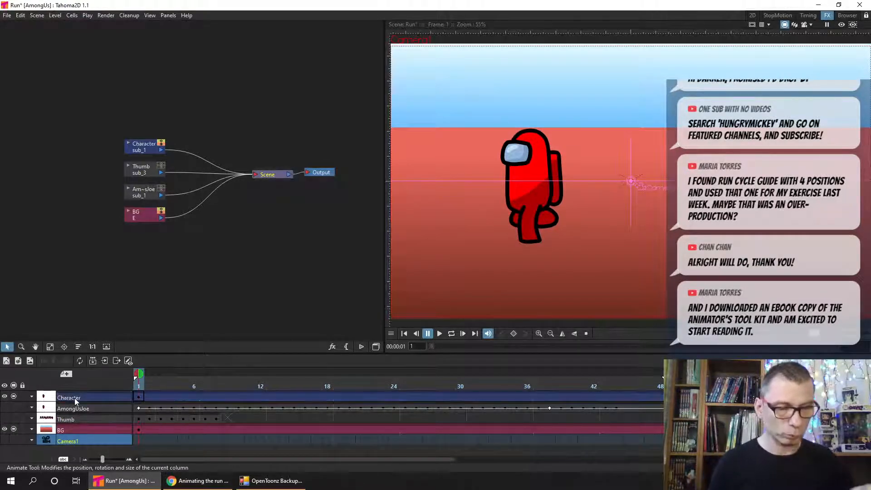
- Separate the Character node from the Thumb, AmongUsJoe and BG nodes in the schematic, and save the scene
drag(148, 144, 138, 235)
drag(145, 167, 115, 270)
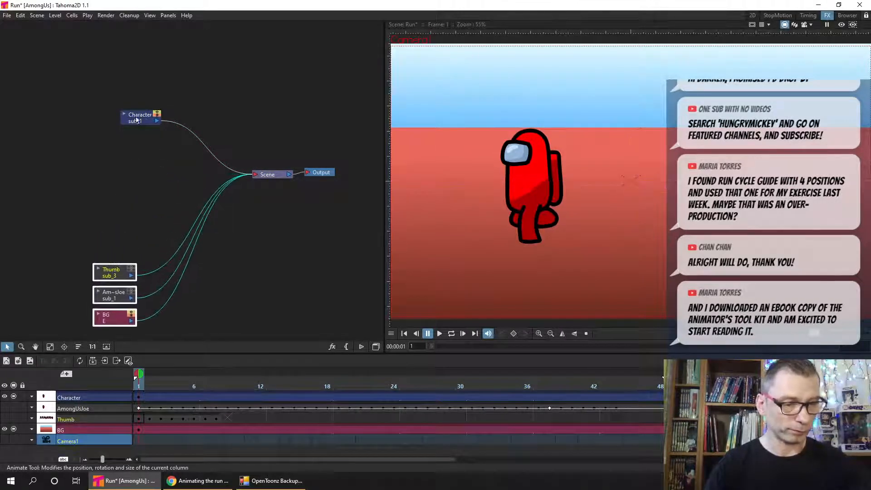
drag(131, 113, 100, 114)
key(ctrl+s)
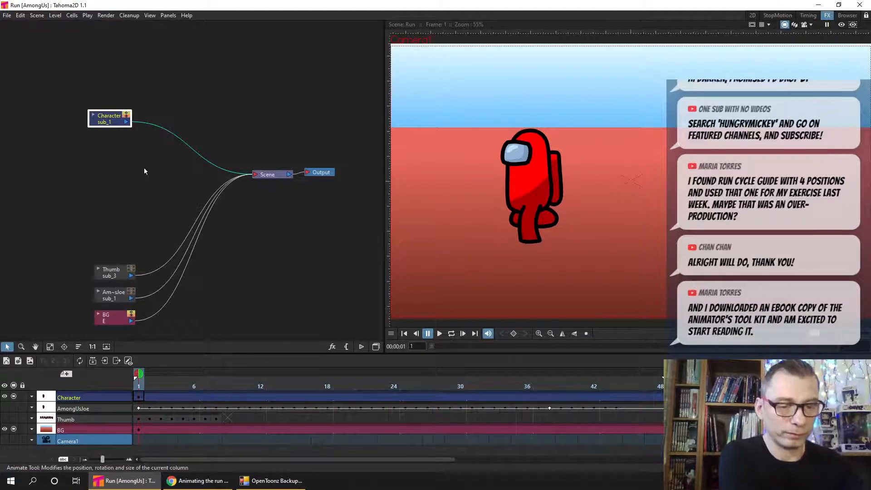
- Insert a Transparency effect from the Layer_Blending group after the Character node and position it between Character and Scene
right_click(108, 121)
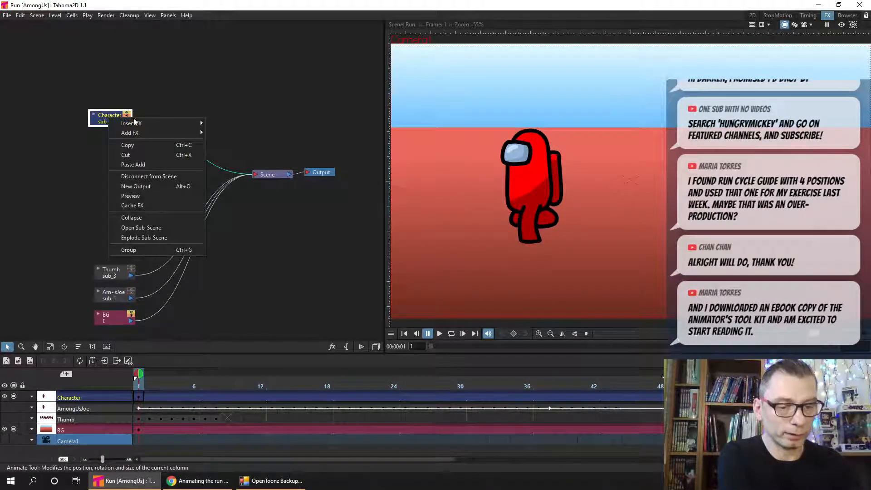
mouse_move(162, 123)
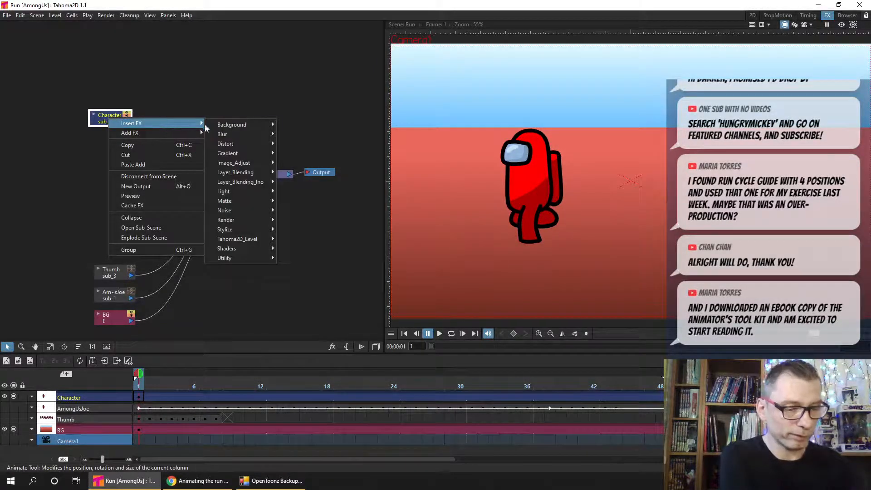
mouse_move(268, 191)
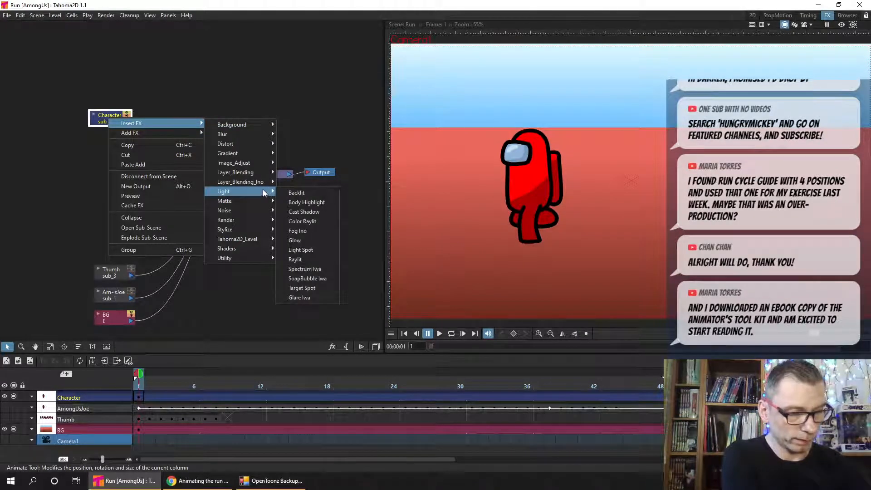
mouse_move(257, 174)
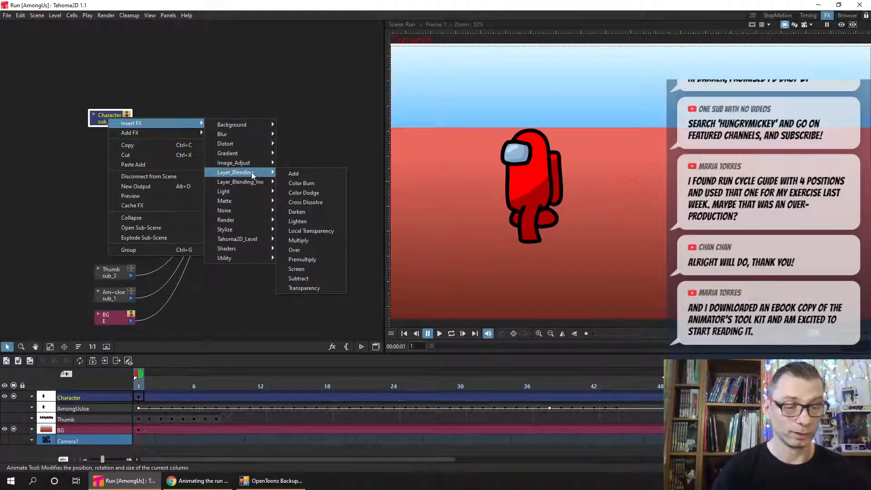
click(321, 287)
click(185, 119)
drag(185, 119, 193, 123)
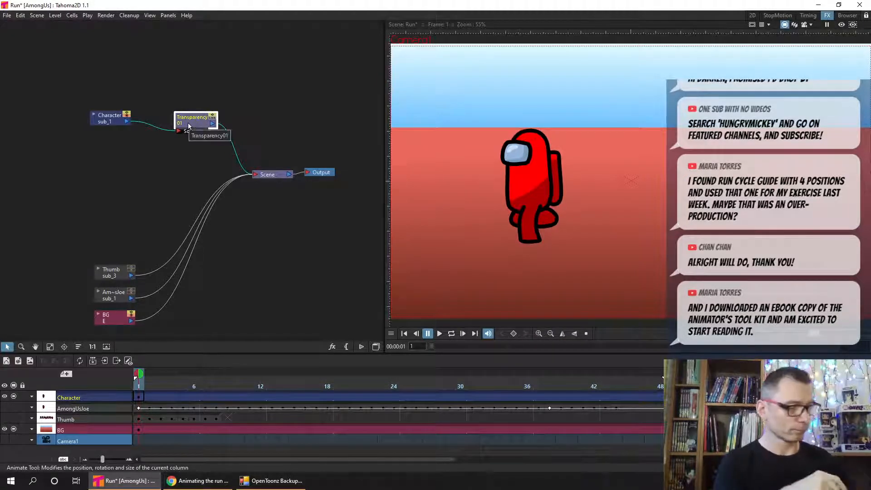
- Open the Transparency effect's settings beside the character and set its Intensity to 100 at frame 1
drag(0, 295, 456, 60)
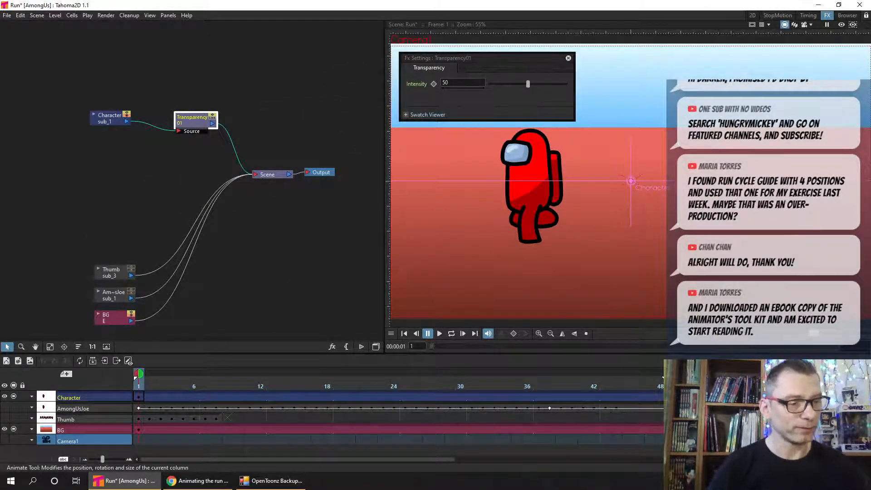
click(139, 398)
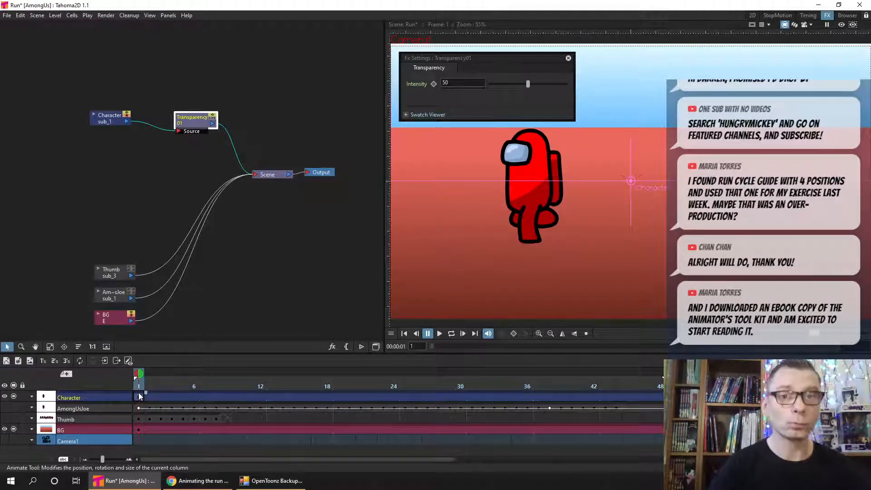
click(473, 83)
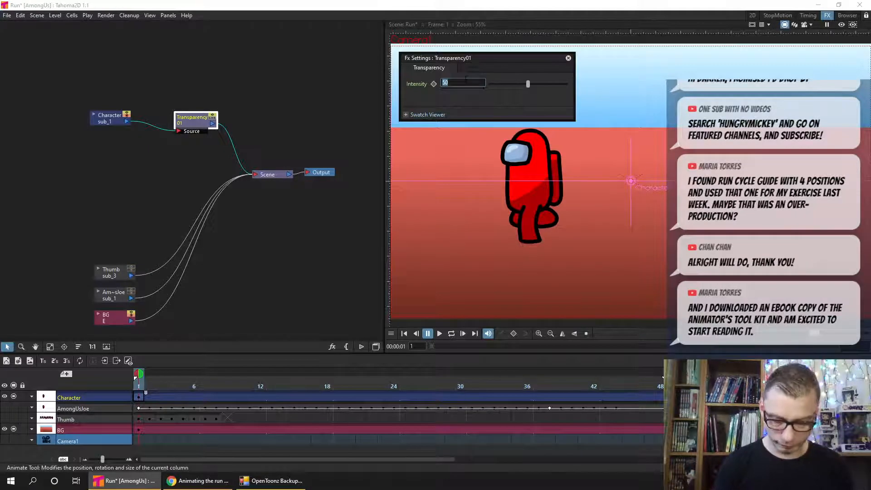
text(100)
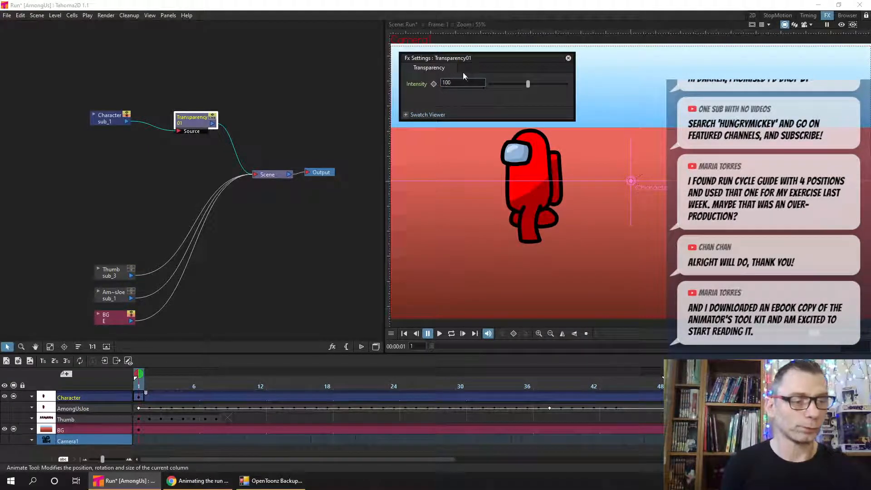
key(Return)
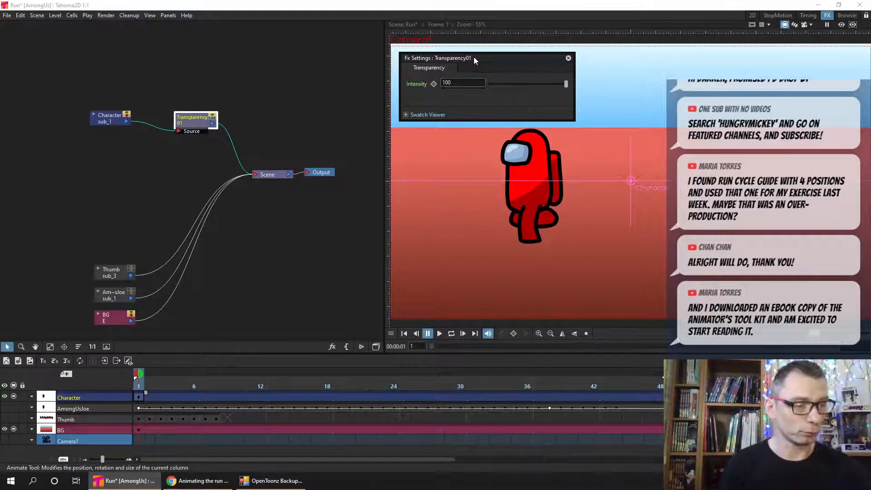
drag(568, 82, 523, 87)
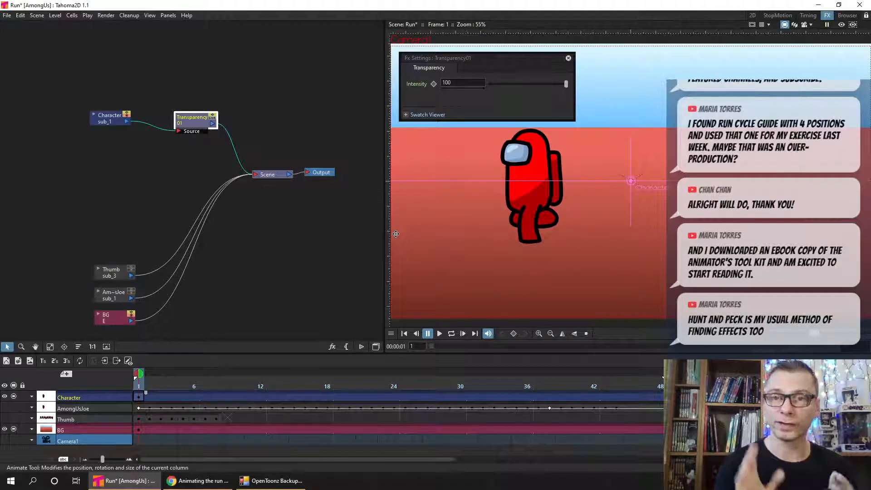
- Set a keyframe for the Transparency effect's Intensity of 100 at frame 1
drag(464, 58, 456, 55)
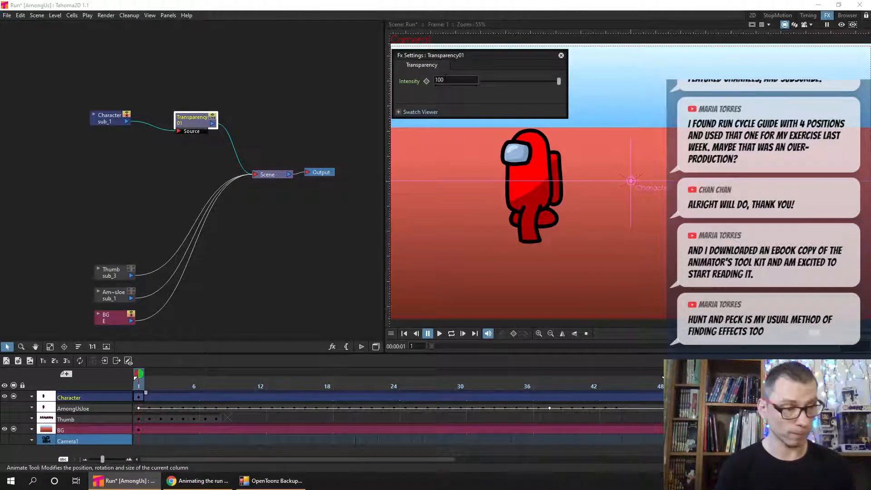
click(427, 83)
click(427, 84)
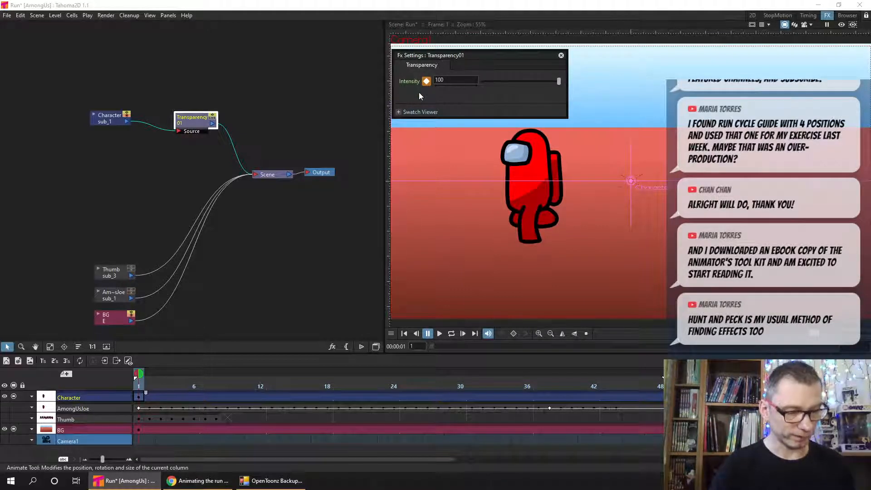
- Add a second Intensity keyframe of 100 for the Transparency effect at frame 12
click(141, 382)
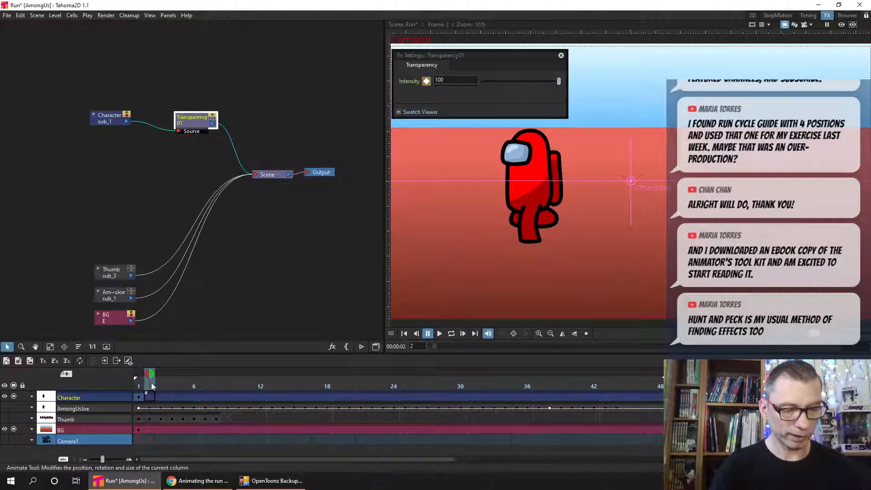
drag(194, 380, 259, 389)
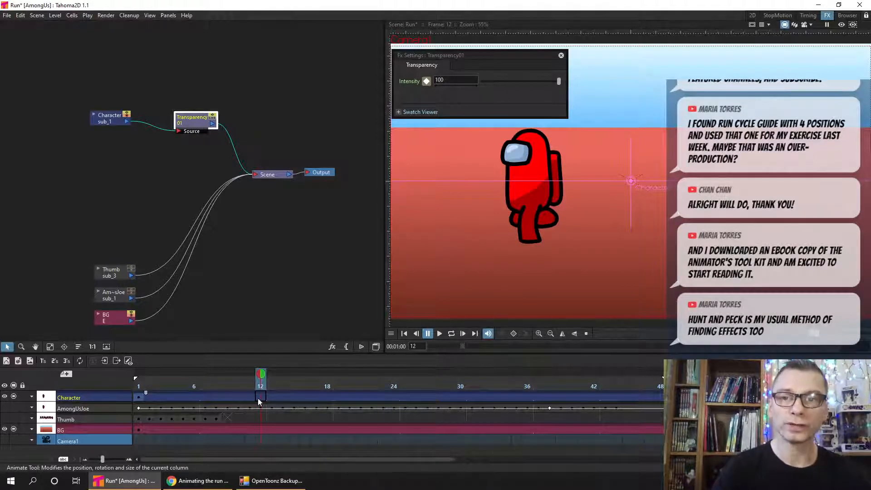
click(427, 82)
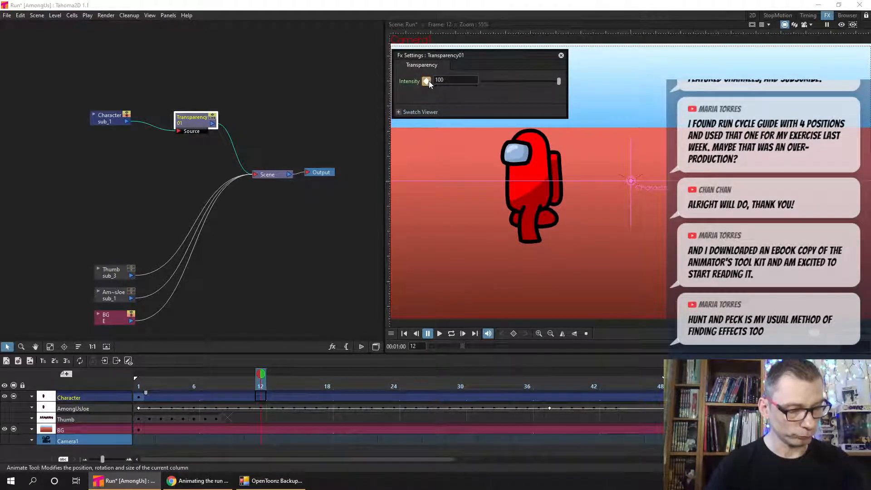
click(274, 386)
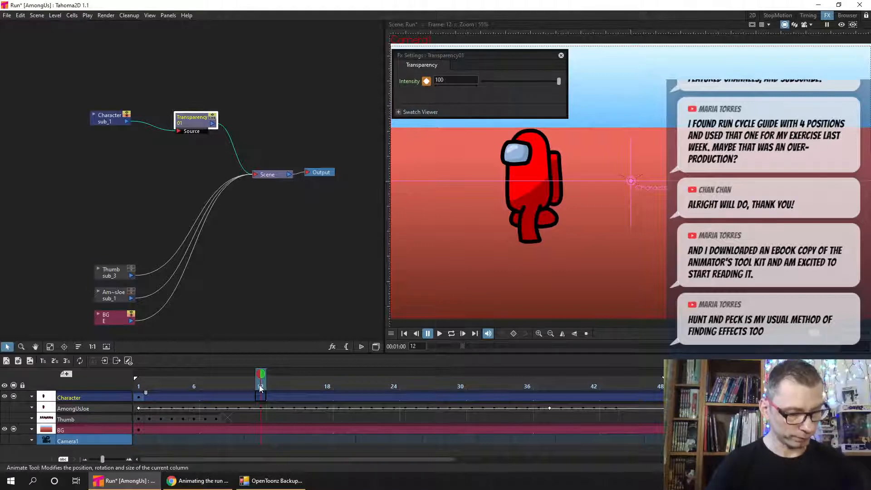
click(260, 382)
click(261, 397)
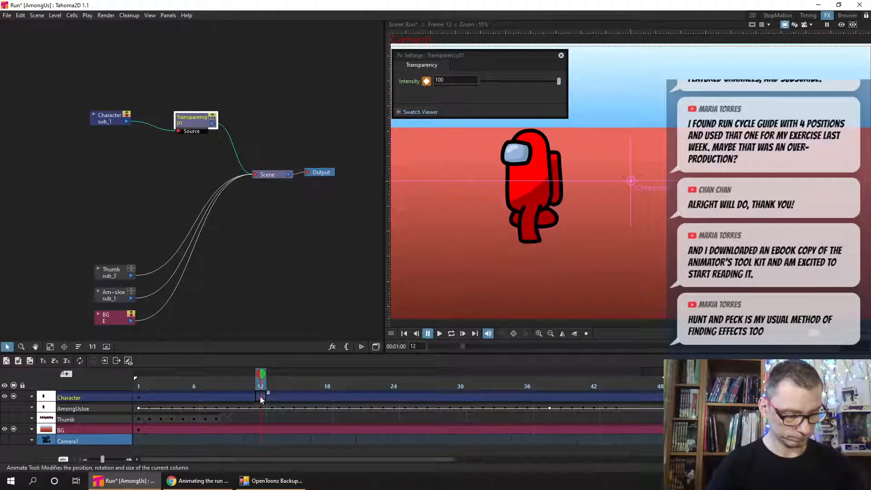
- Turn on the viewer preview and check the Transparency effect's result around the frame 12 keyframe
click(427, 83)
click(428, 83)
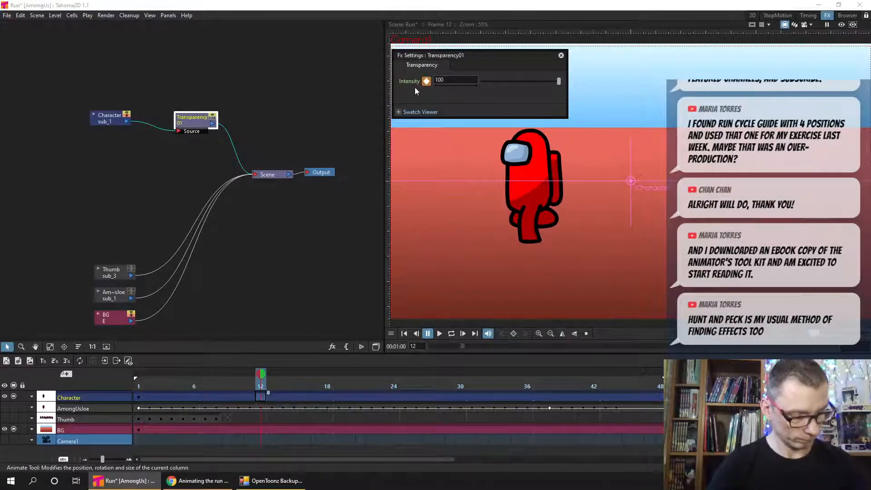
click(268, 385)
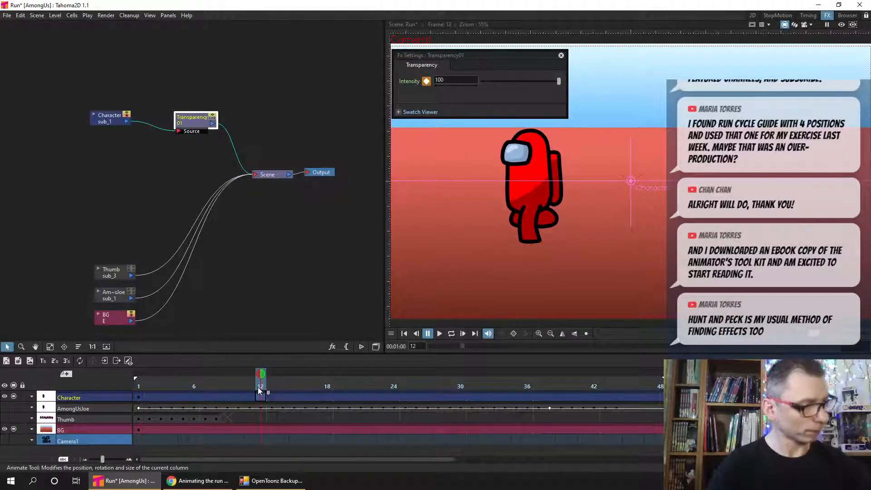
click(841, 25)
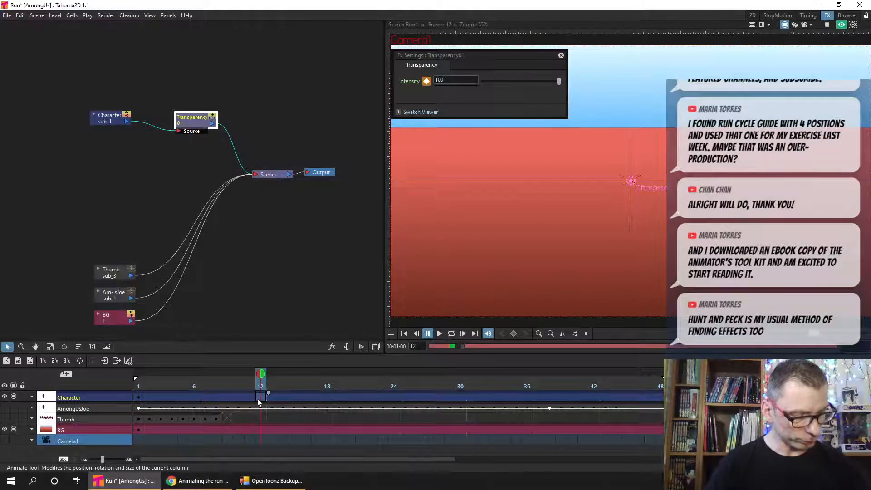
mouse_move(259, 388)
mouse_down()
mouse_move(137, 386)
mouse_move(266, 386)
mouse_up()
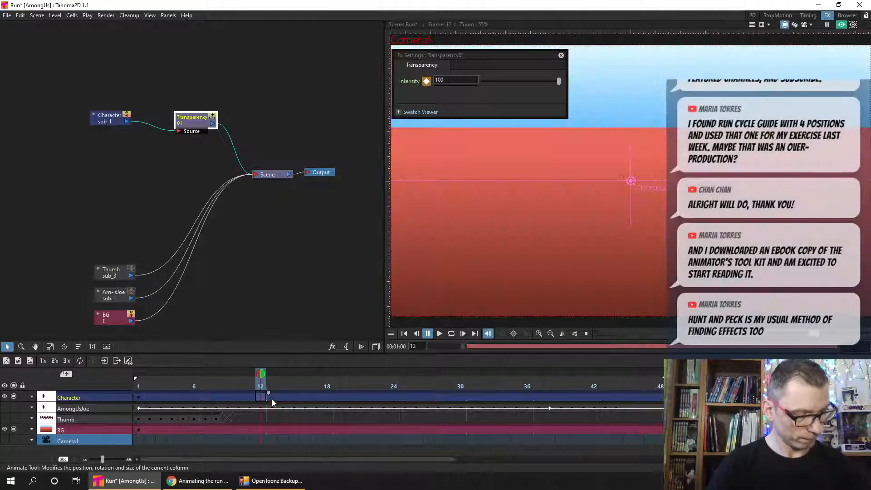
- Test a lower Transparency Intensity at frame 12, return it to 100, and save the scene
drag(559, 82, 517, 91)
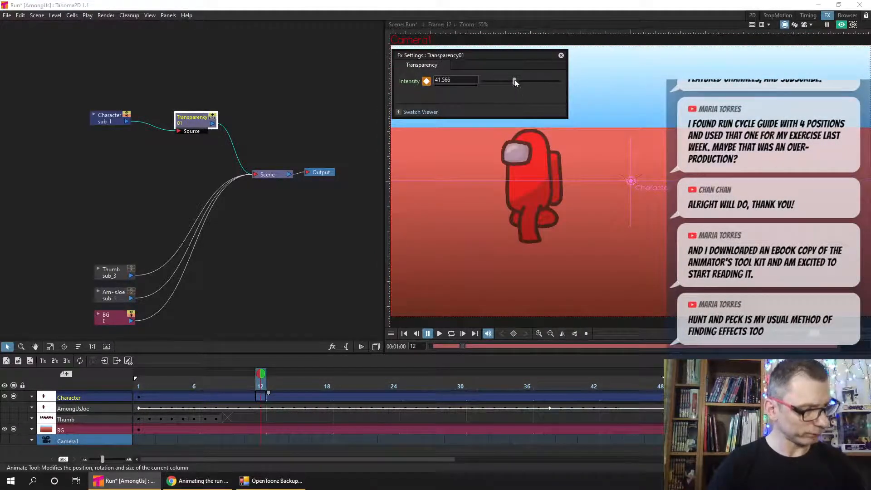
drag(514, 82, 570, 81)
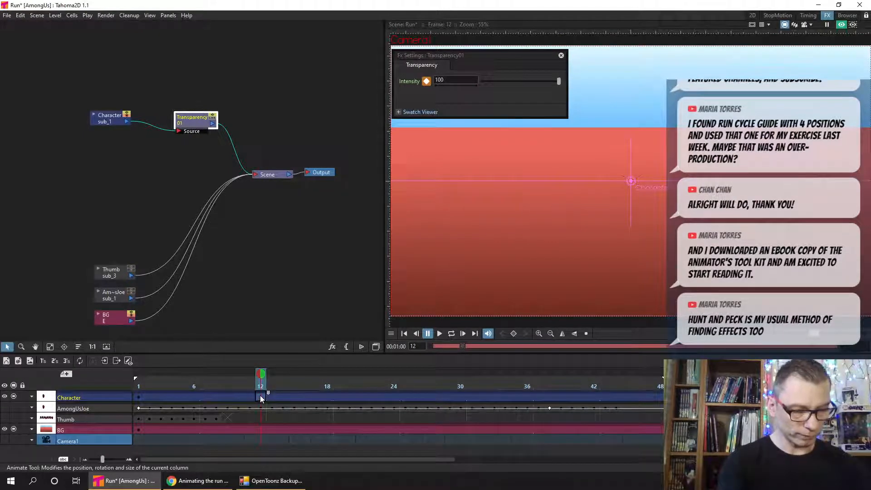
key(ctrl+s)
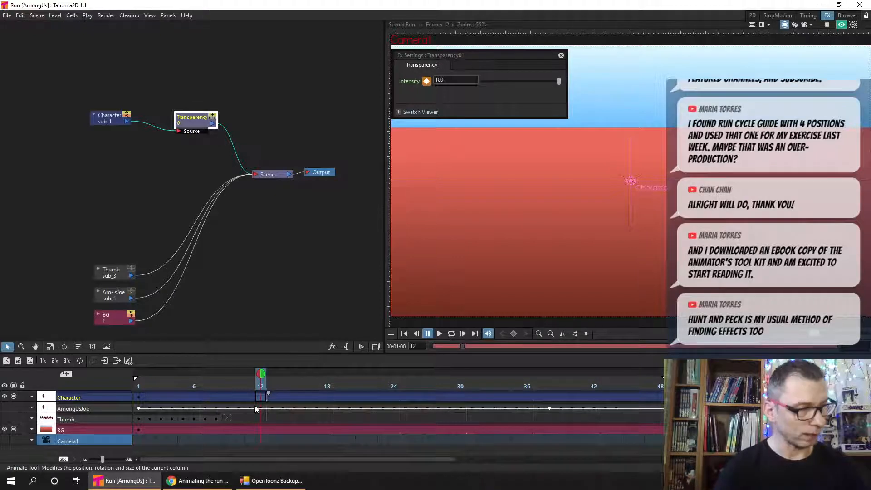
- Set the Transparency effect's Intensity to 50 at frame 24 and keyframe it
drag(474, 54, 485, 52)
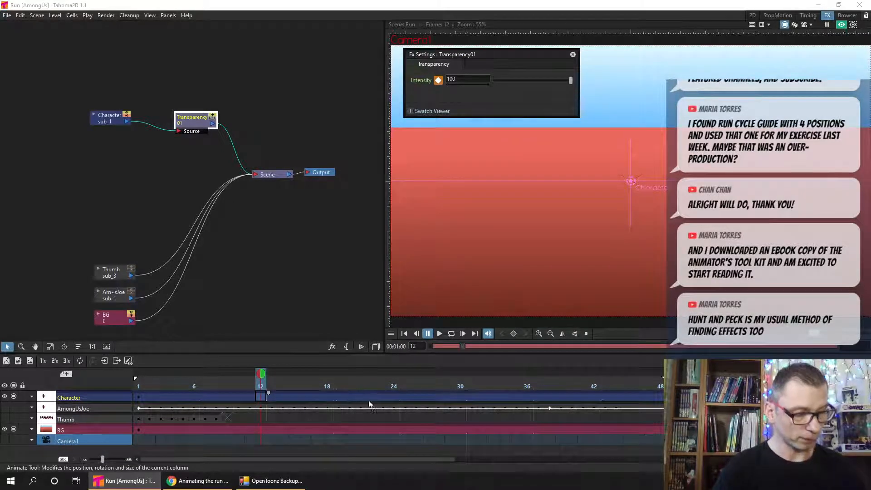
click(393, 385)
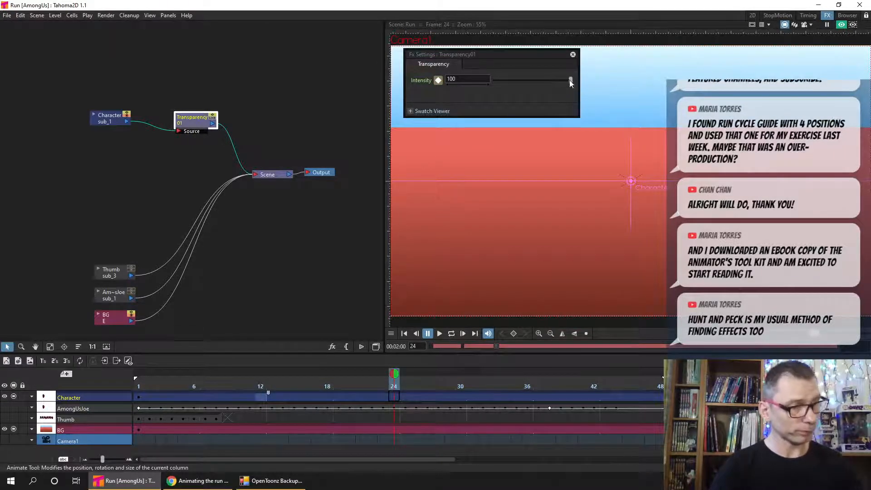
drag(570, 80, 530, 91)
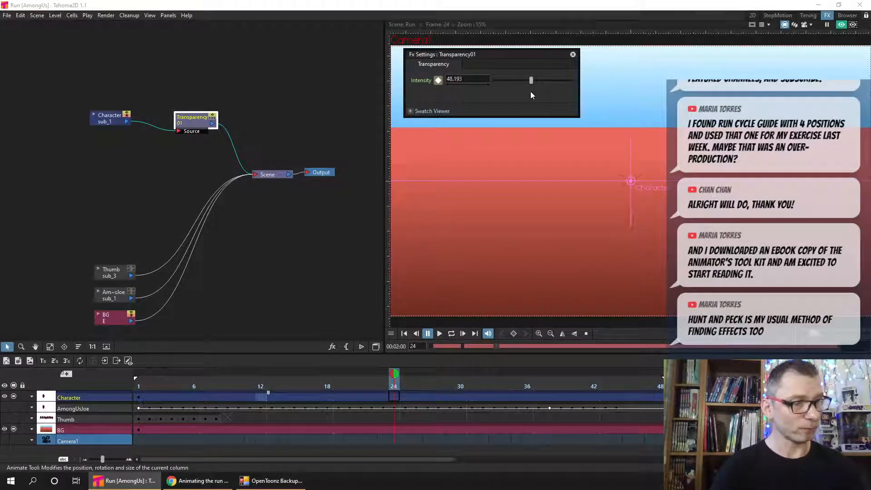
click(439, 80)
click(477, 78)
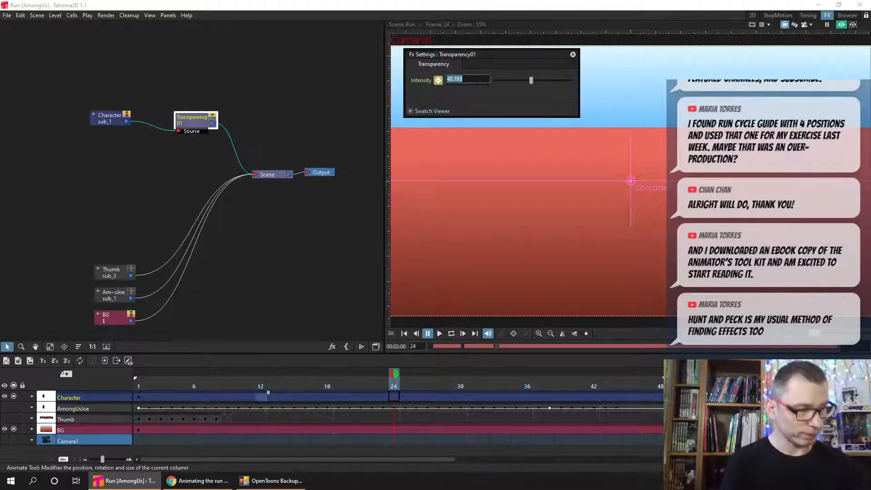
text(50)
key(Return)
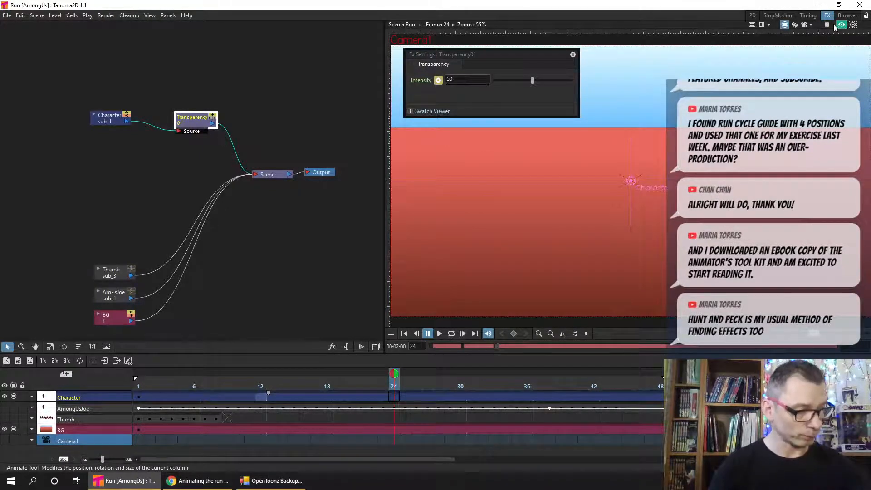
click(438, 81)
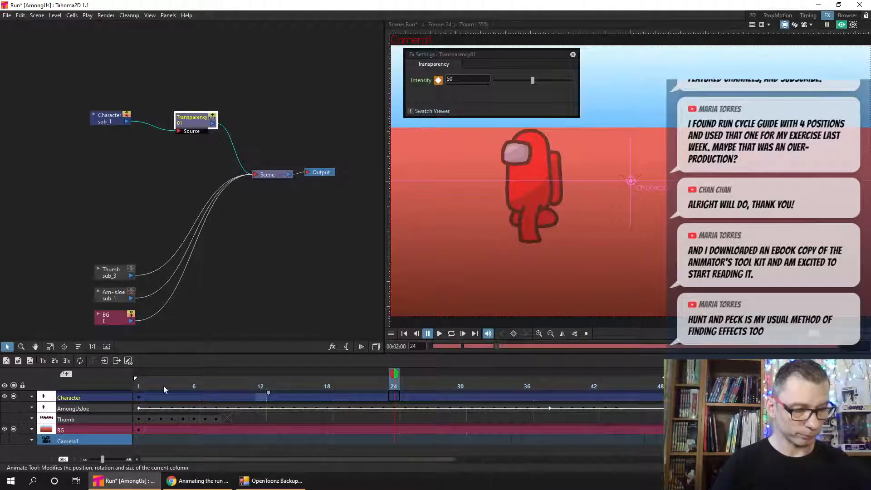
- Play the previewed transparency animation from frame 1, pause it, and scrub through the frames after 24
click(137, 386)
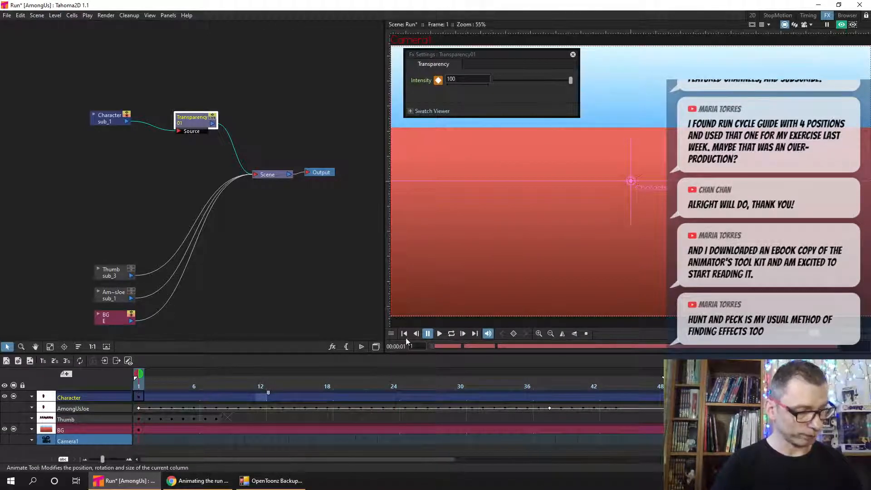
click(439, 333)
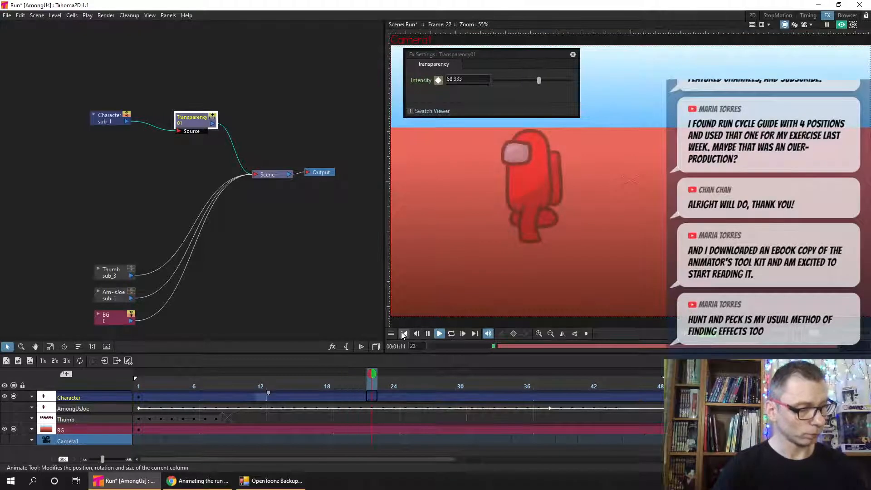
click(427, 334)
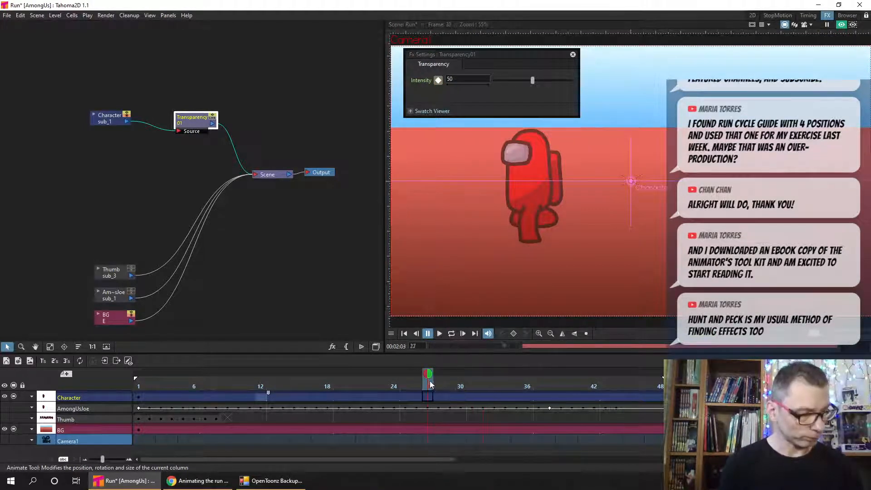
drag(429, 381, 562, 385)
click(538, 387)
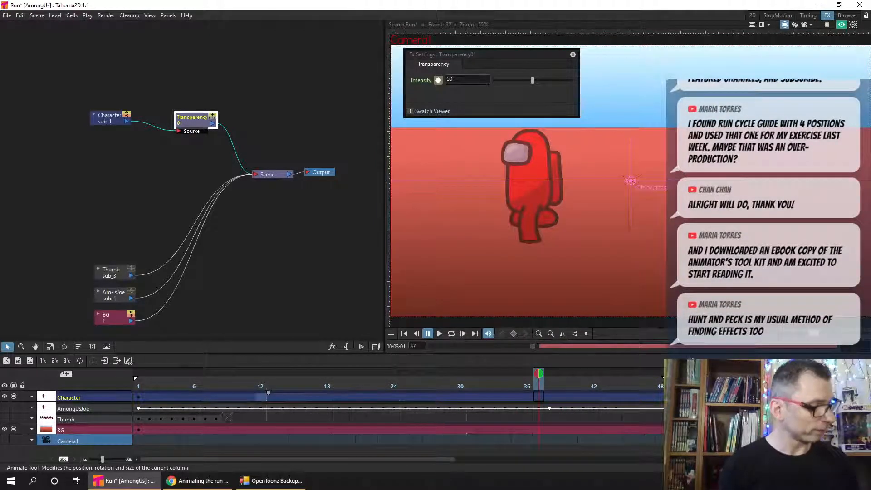
- Turn off the viewer preview and extend the Character column's exposure from frame 48 to beyond frame 60
click(842, 25)
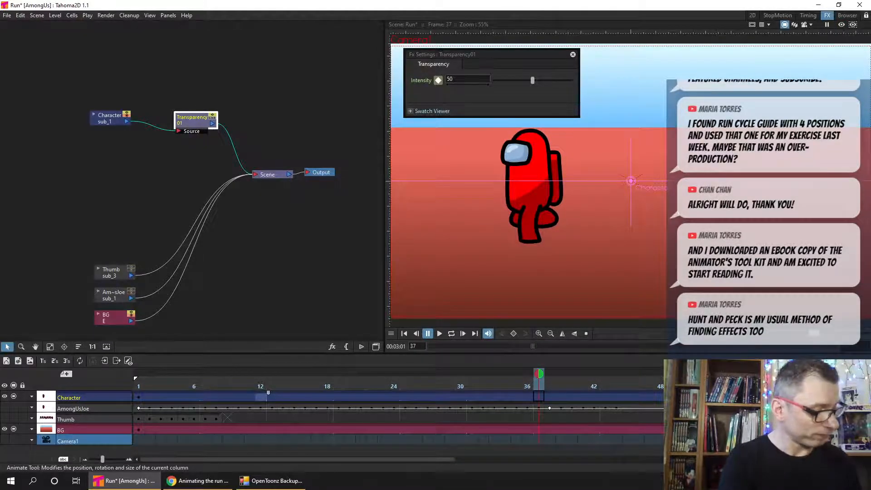
scroll(622, 417, down, 5)
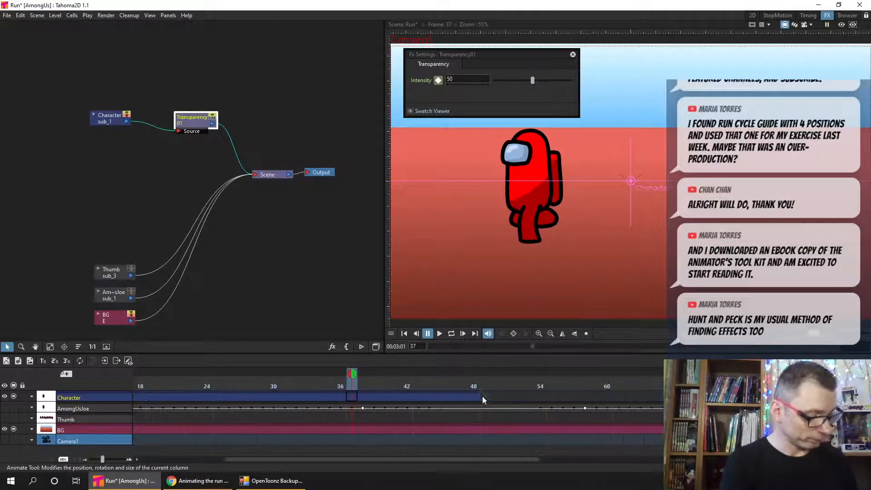
click(477, 398)
drag(476, 399, 667, 398)
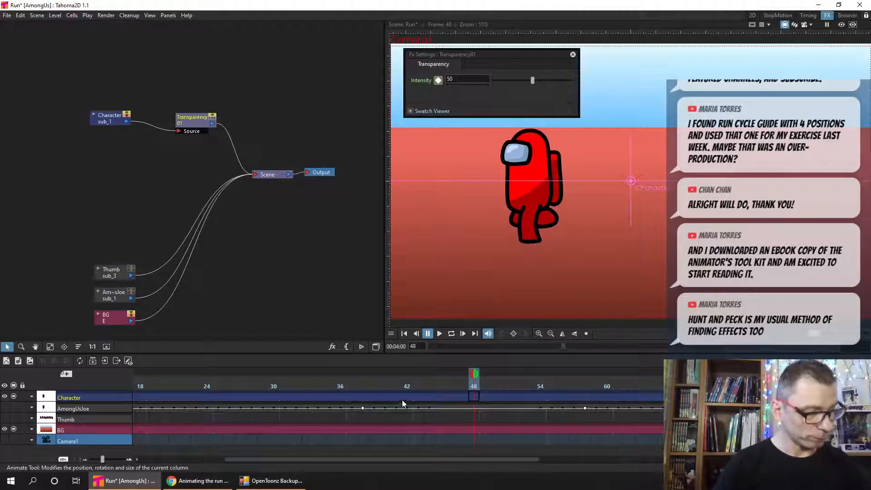
- Keyframe the Transparency Intensity at 50 on frame 54 and at 100 on frame 66, and save the scene
click(540, 397)
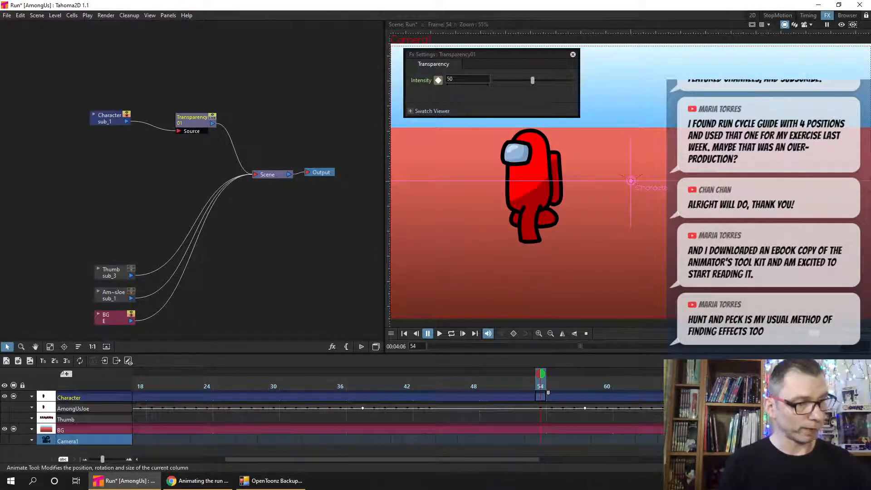
click(438, 81)
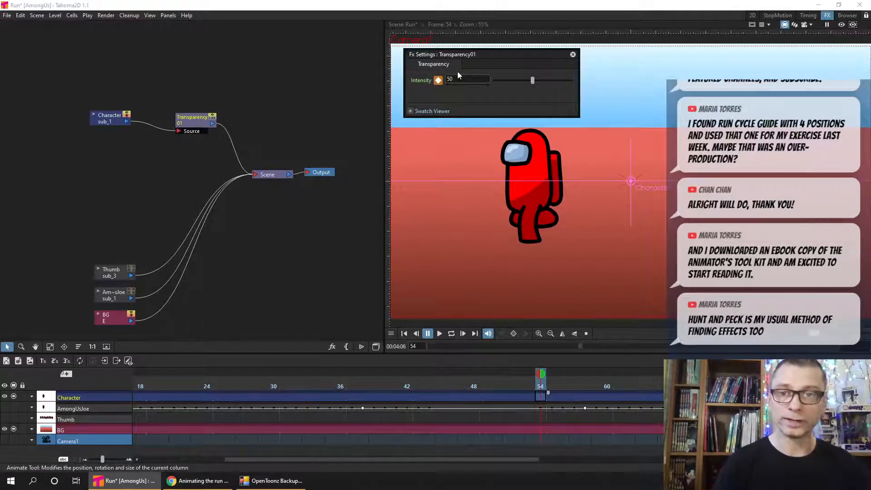
click(542, 397)
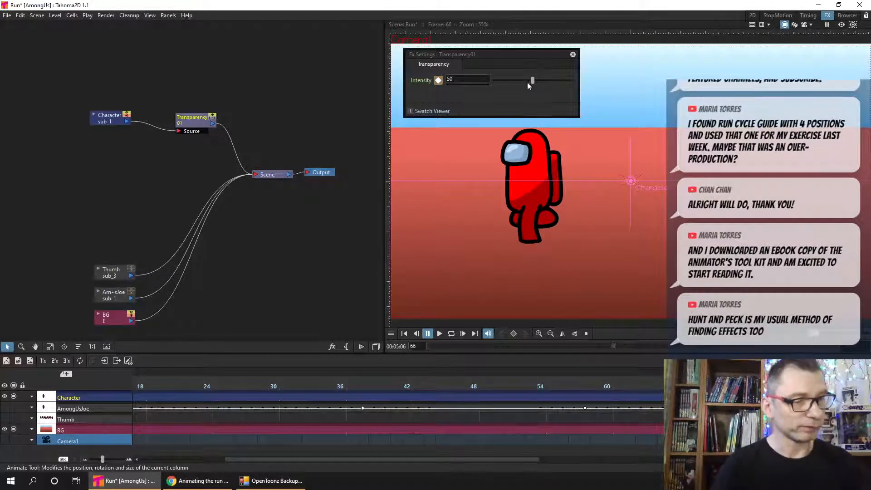
drag(533, 81, 582, 81)
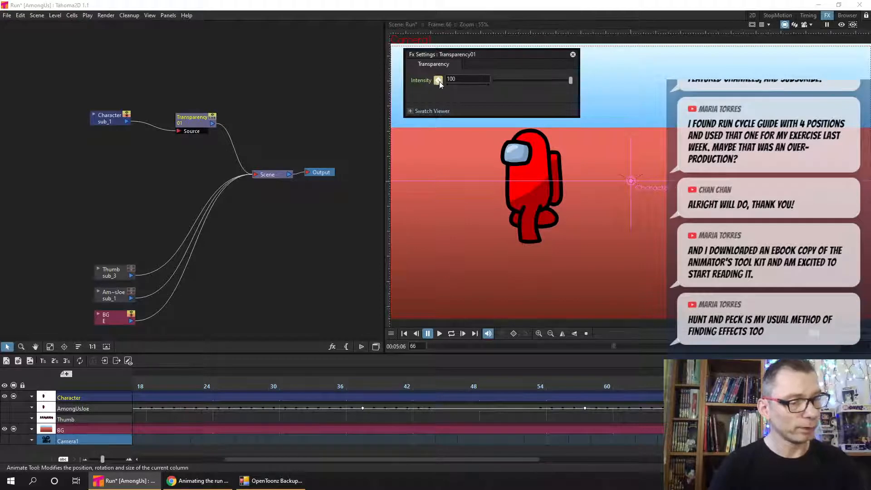
click(439, 80)
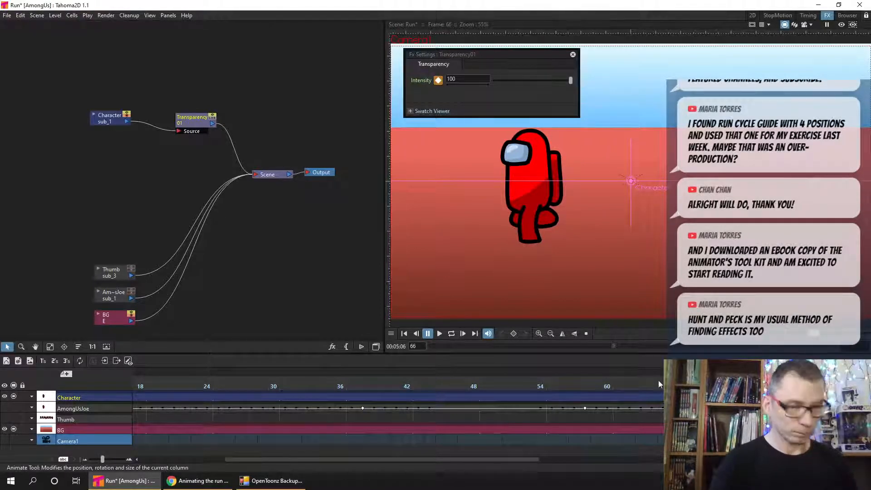
key(ctrl+s)
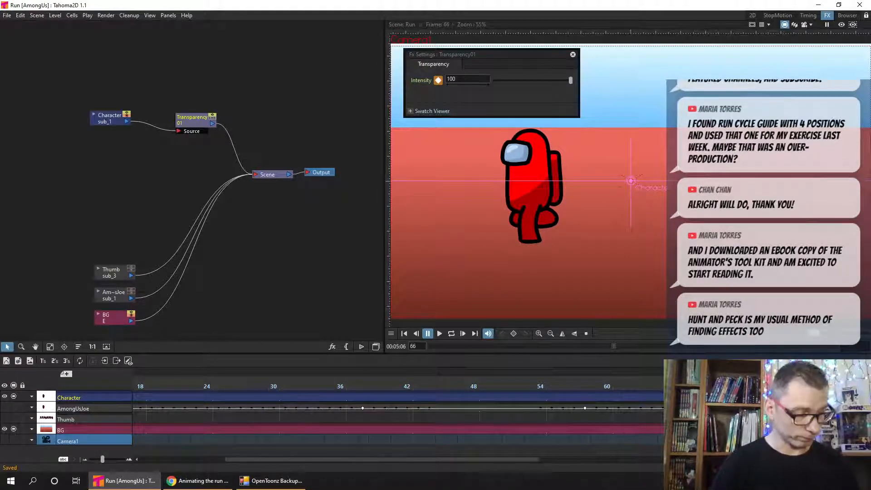
click(573, 55)
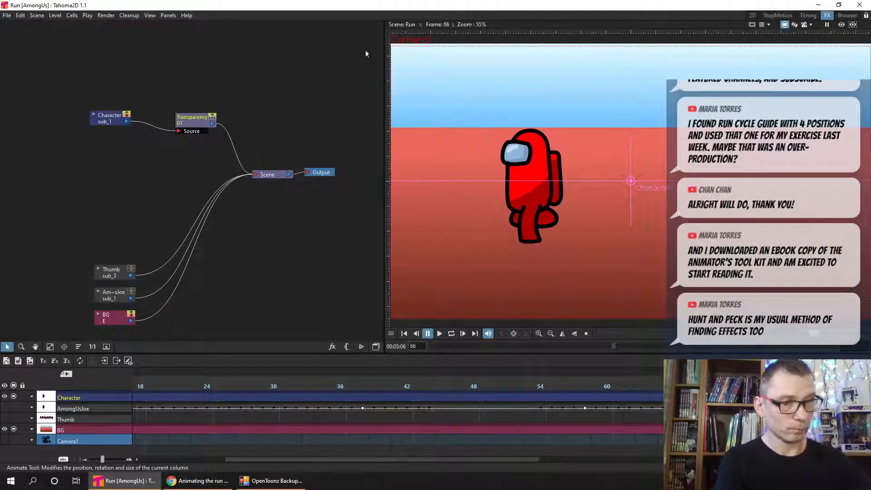
- Try to render a preview of the current scene with all effects applied
click(105, 18)
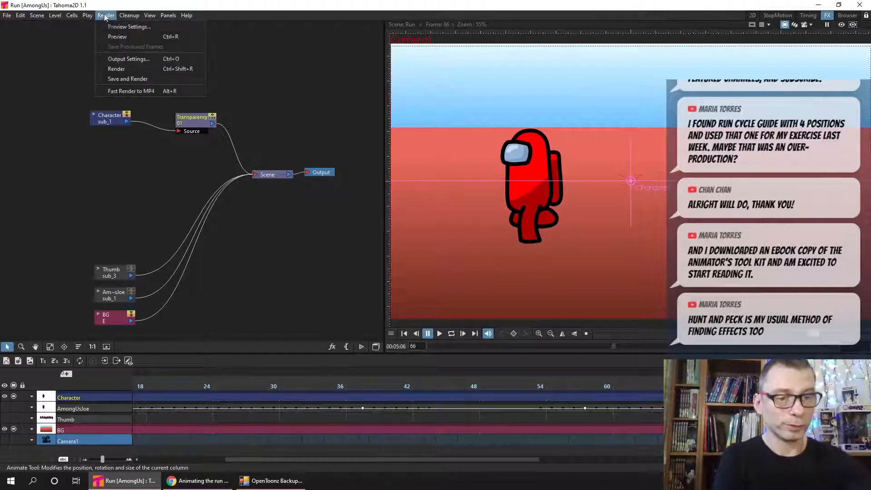
click(149, 41)
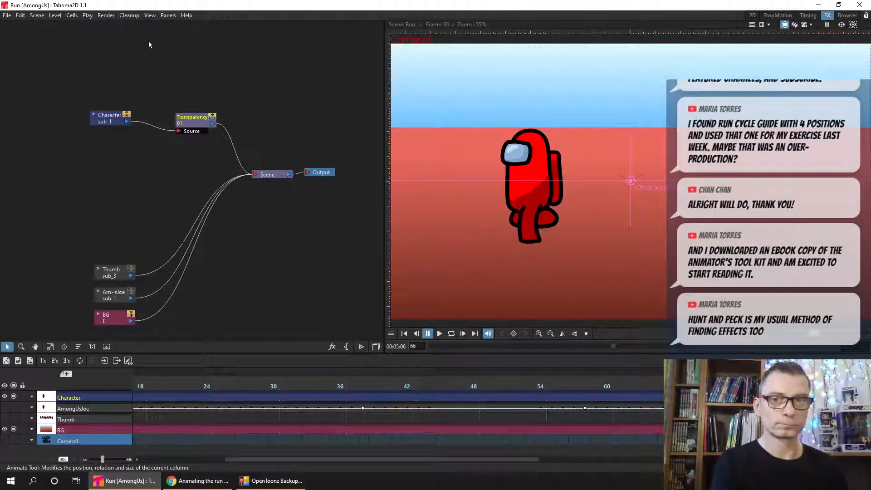
click(107, 16)
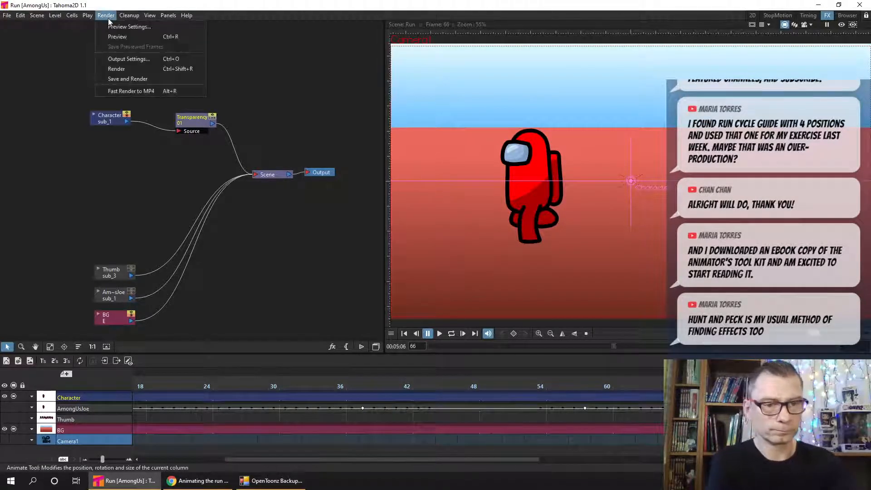
click(116, 36)
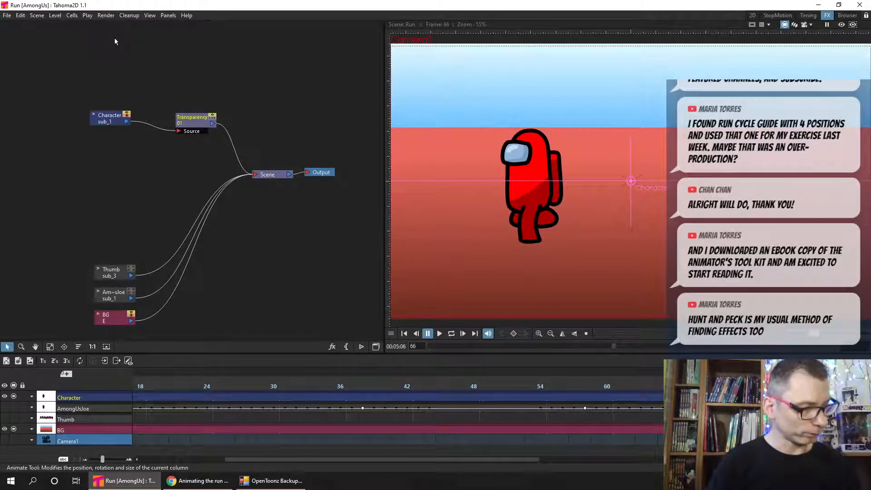
- Return to frame 1 and start a preview render of frames 1 to 67 through Camera1 from the preview settings
click(407, 333)
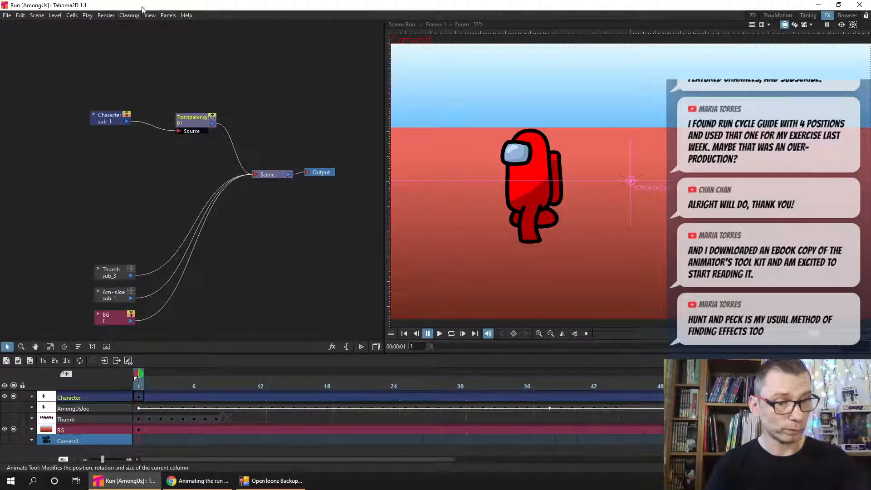
click(108, 16)
click(120, 27)
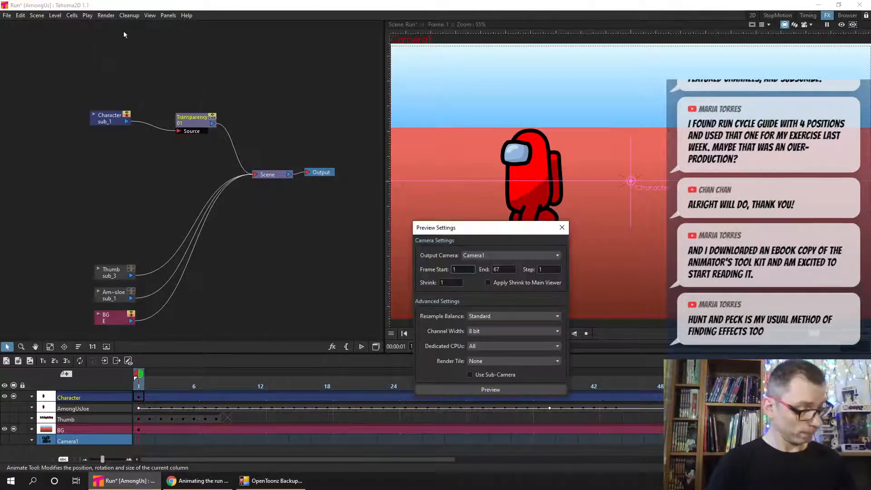
drag(499, 227, 407, 61)
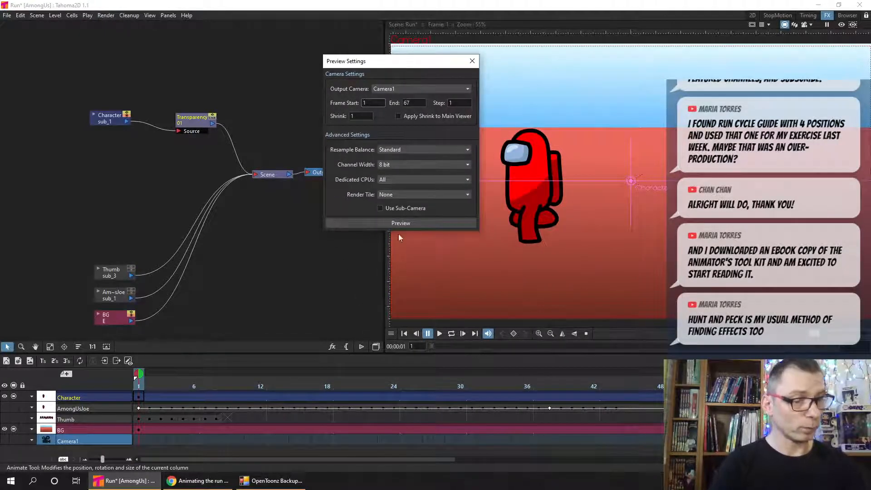
click(404, 223)
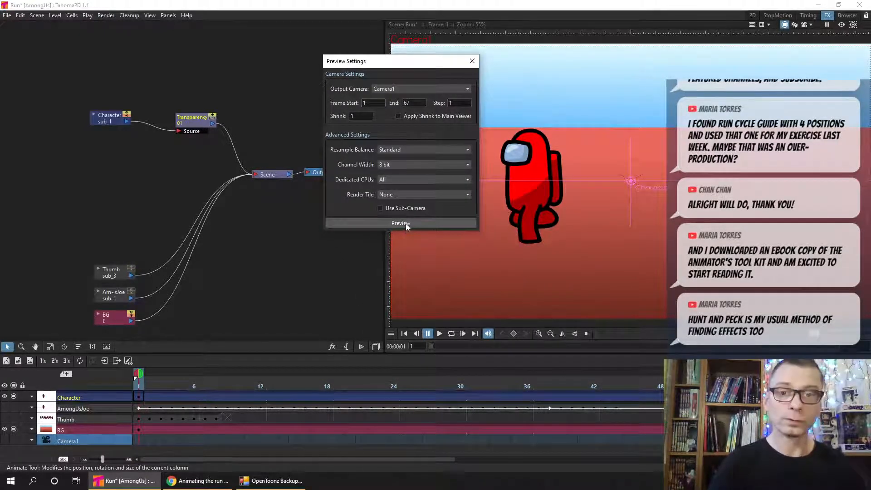
- Close the preview settings, turn on the viewer's preview mode, and play the scene to check the transparency fade
click(473, 61)
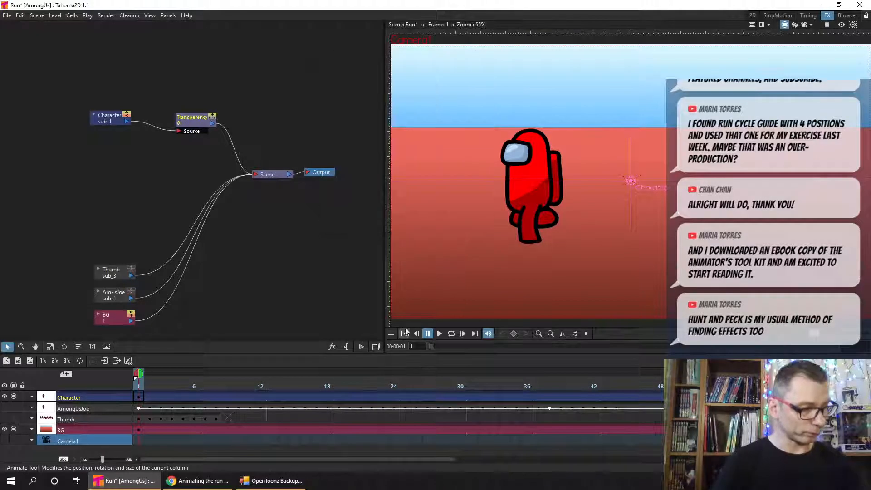
click(841, 26)
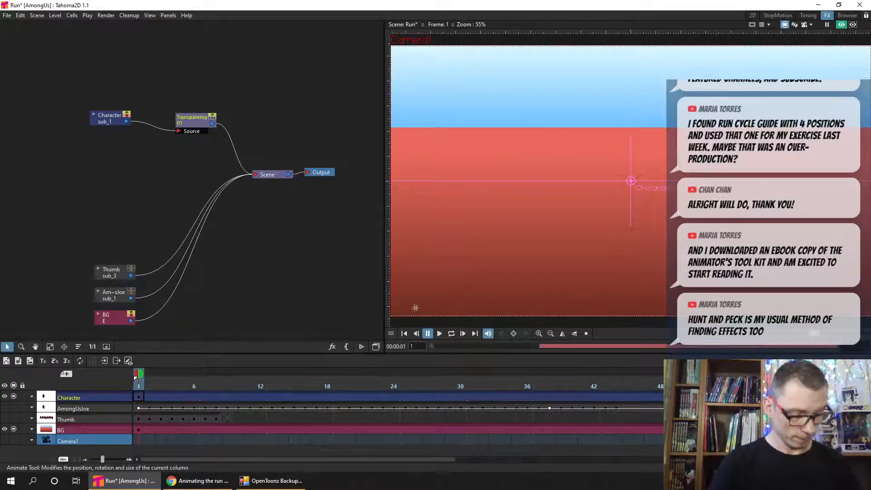
click(440, 334)
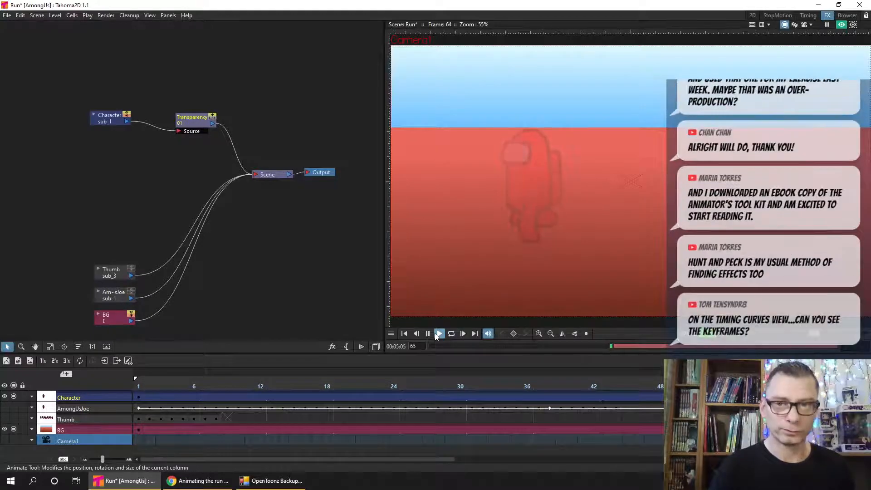
click(435, 334)
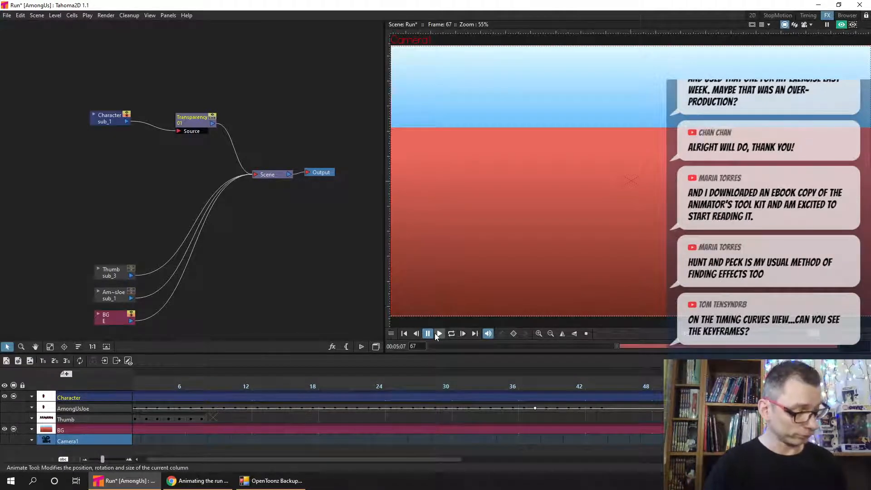
- Return the playhead to frame 1 and save the scene
click(404, 333)
click(155, 389)
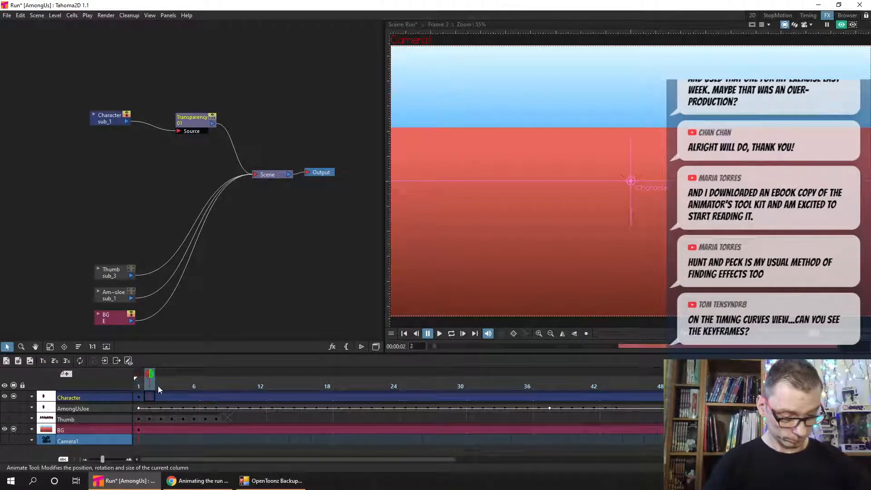
click(138, 388)
key(ctrl+s)
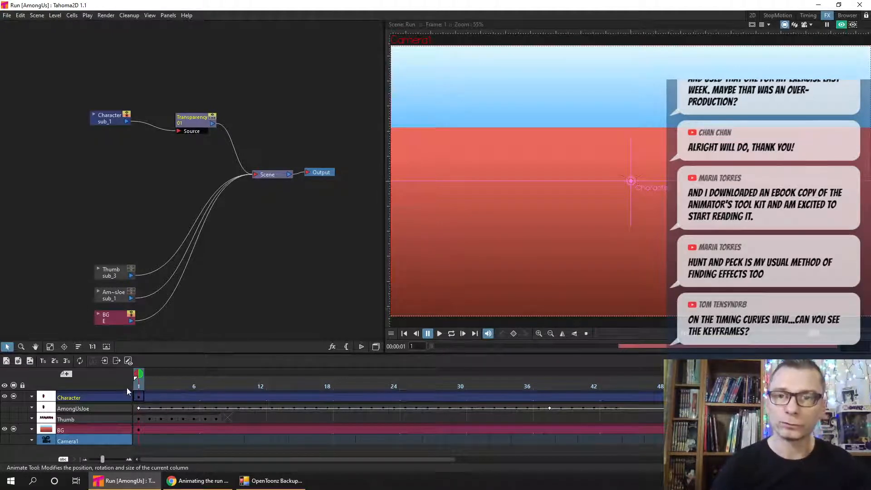
- Look inside the Character column's sub-scene and return to frame 1 of the main scene
click(138, 397)
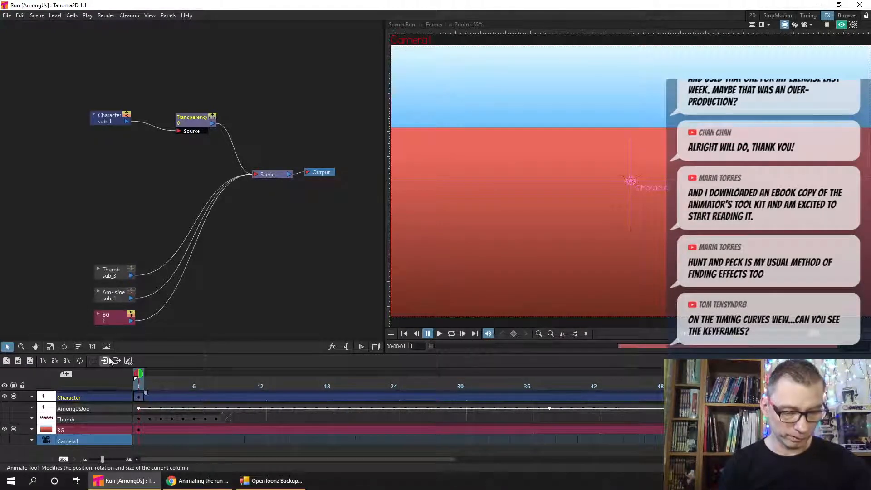
click(105, 361)
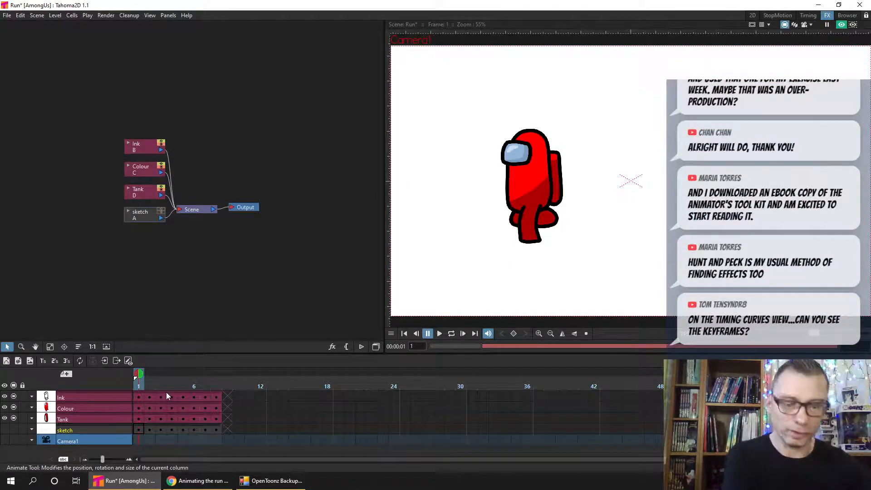
click(116, 361)
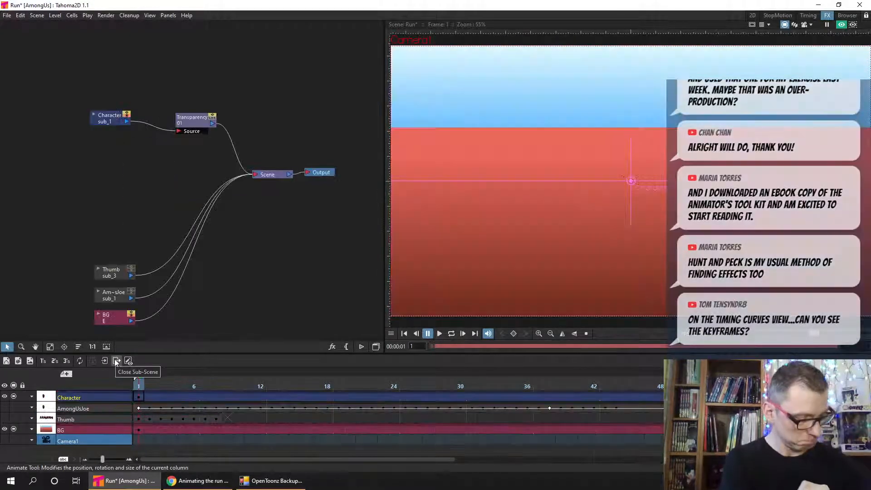
click(176, 388)
drag(176, 386, 139, 384)
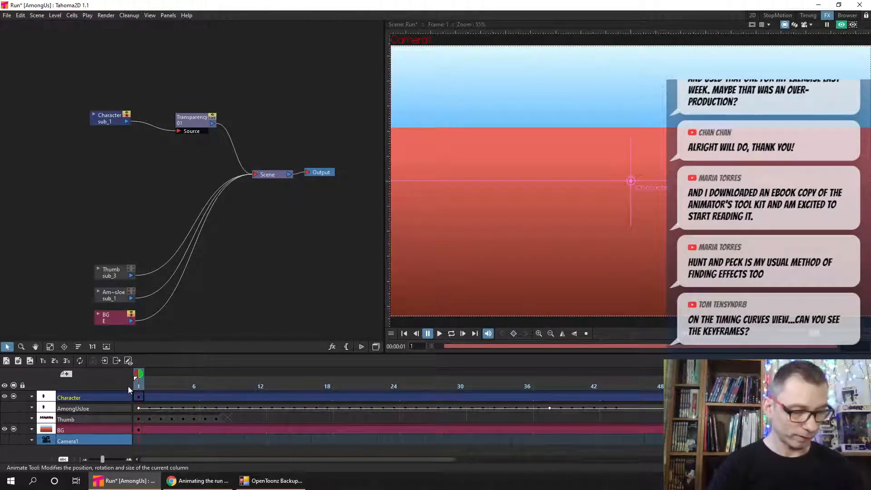
- Reopen the Character sub-scene, select the Ink drawing on frame 4, and move the Scene and Output nodes away from the column nodes
click(140, 397)
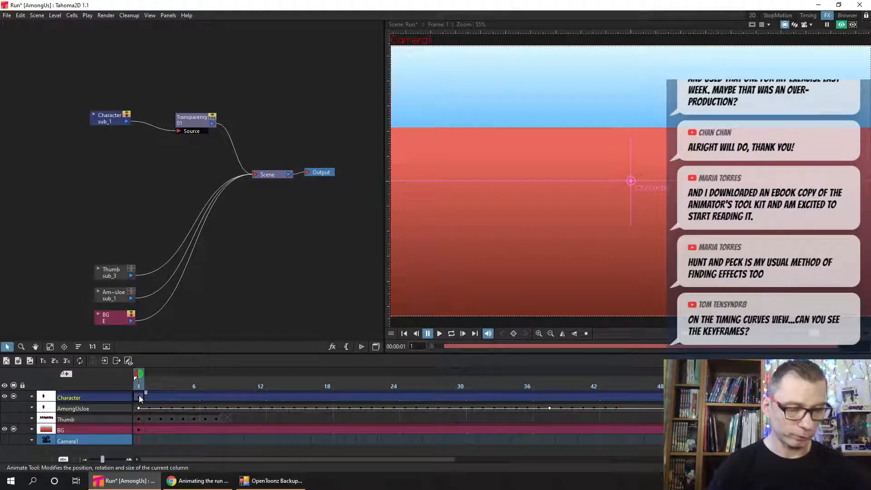
click(104, 361)
mouse_move(140, 386)
mouse_down()
mouse_move(215, 383)
mouse_move(150, 382)
mouse_up()
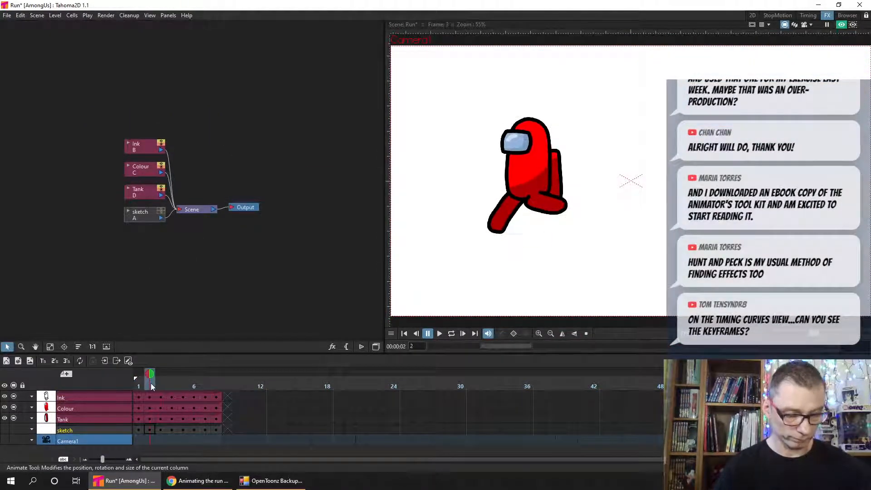
click(130, 458)
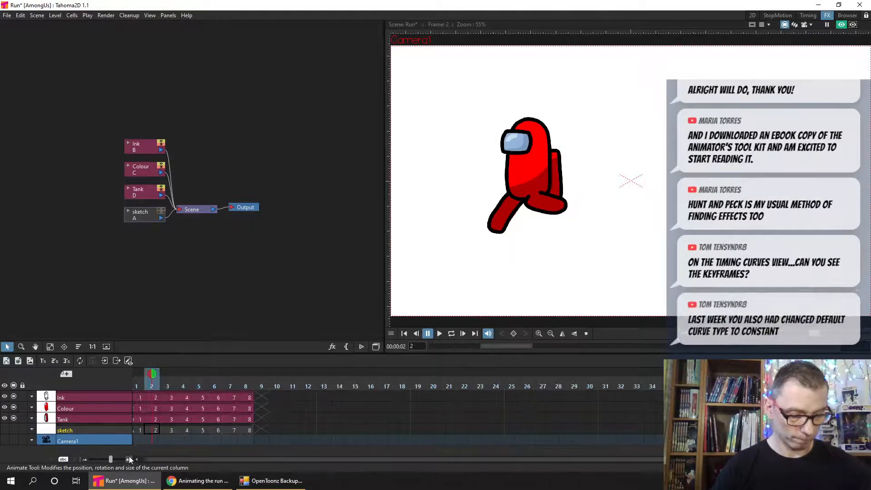
click(183, 398)
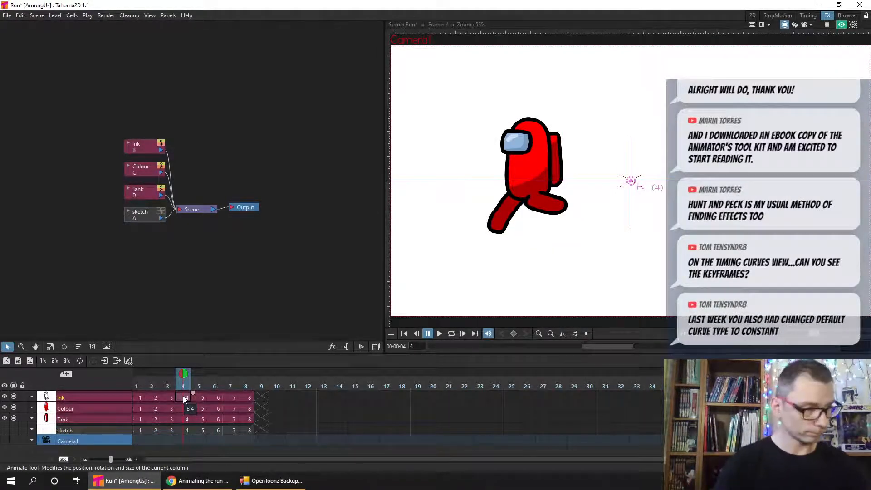
drag(180, 257, 254, 168)
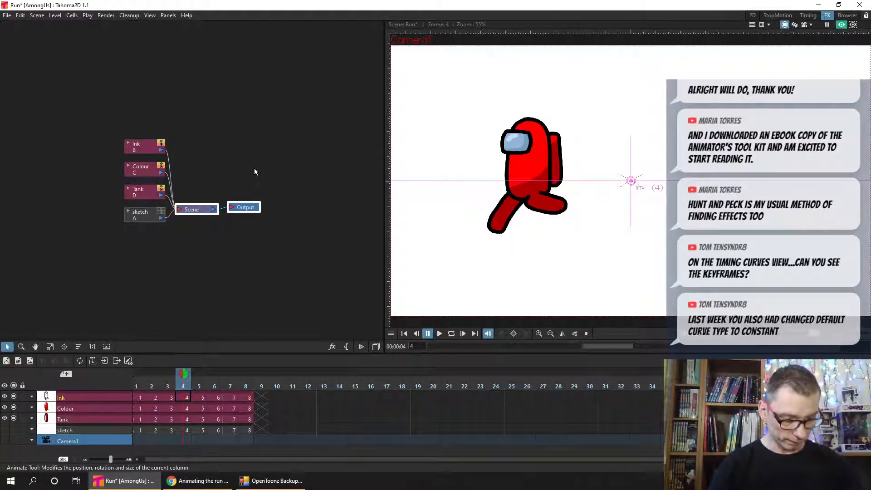
drag(199, 209, 280, 180)
- Insert a Blur effect between the Ink node and the Scene node
click(143, 143)
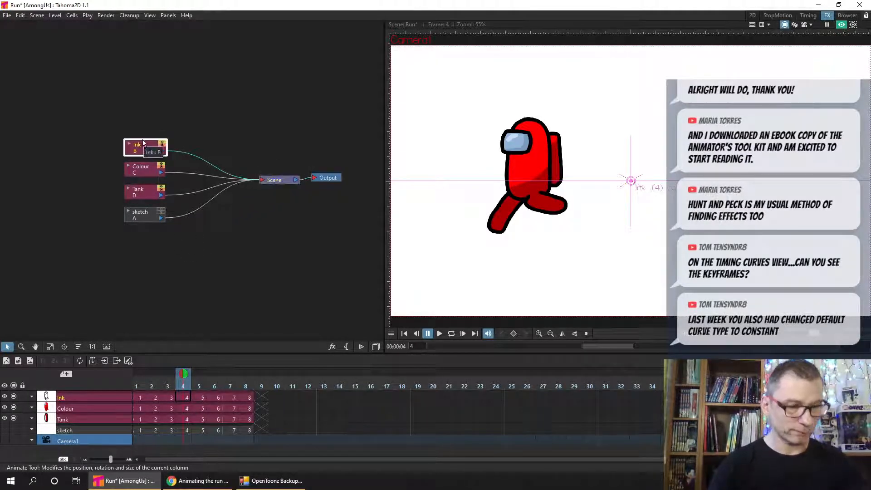
right_click(143, 145)
mouse_move(201, 152)
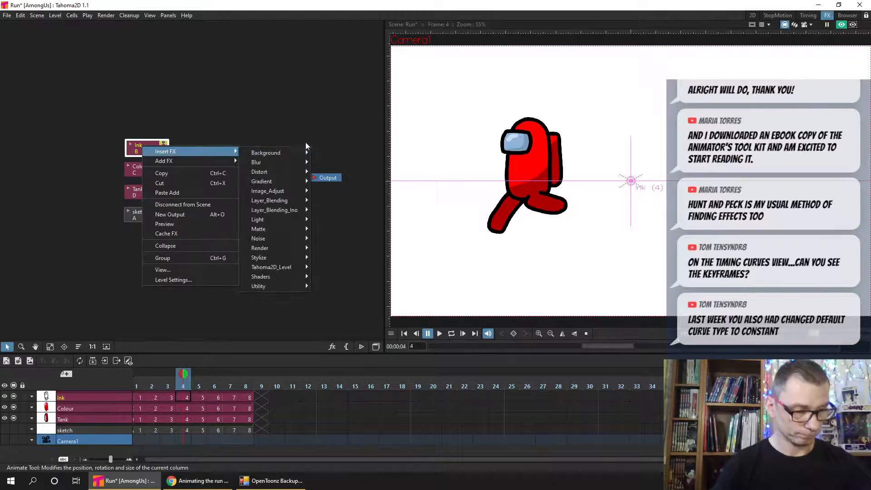
mouse_move(307, 162)
click(355, 164)
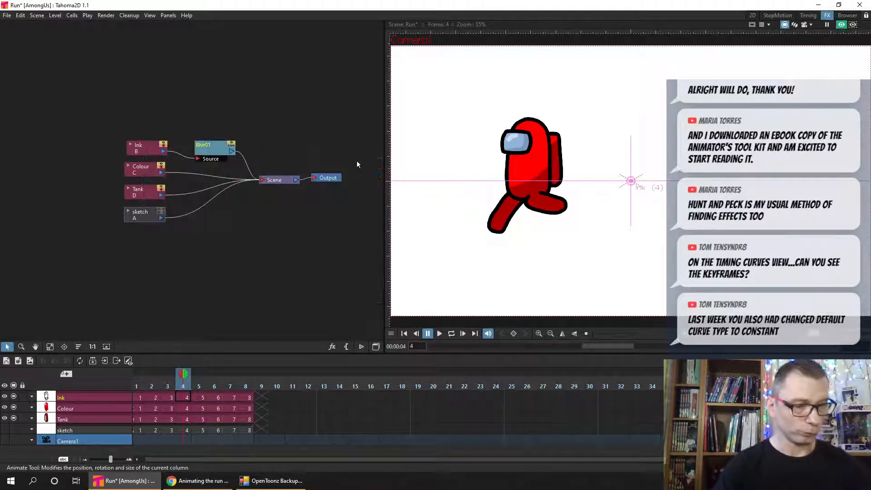
- Move the Blur node up slightly and keyframe its Value at 45 px on frame 4
drag(211, 154, 217, 145)
double_click(217, 146)
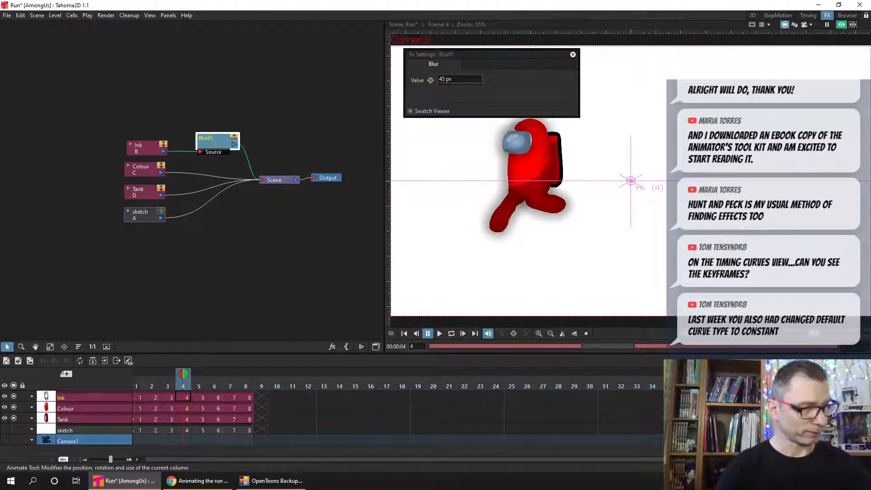
click(437, 80)
click(430, 80)
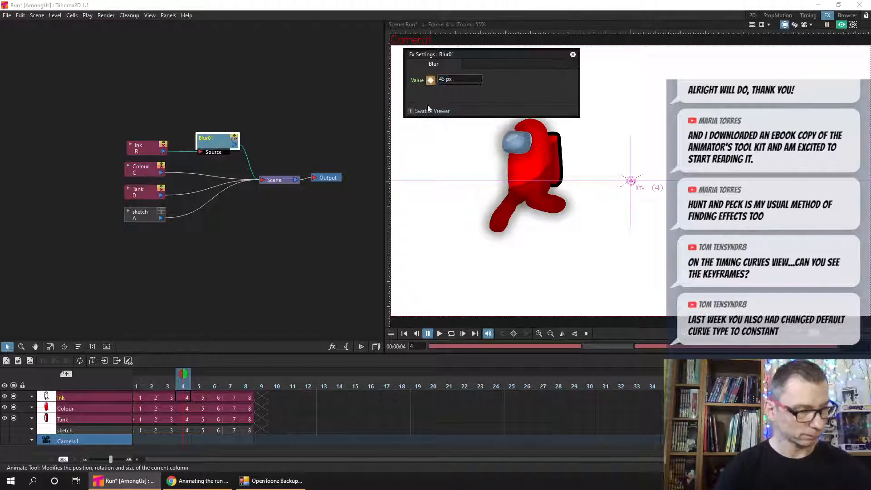
click(183, 397)
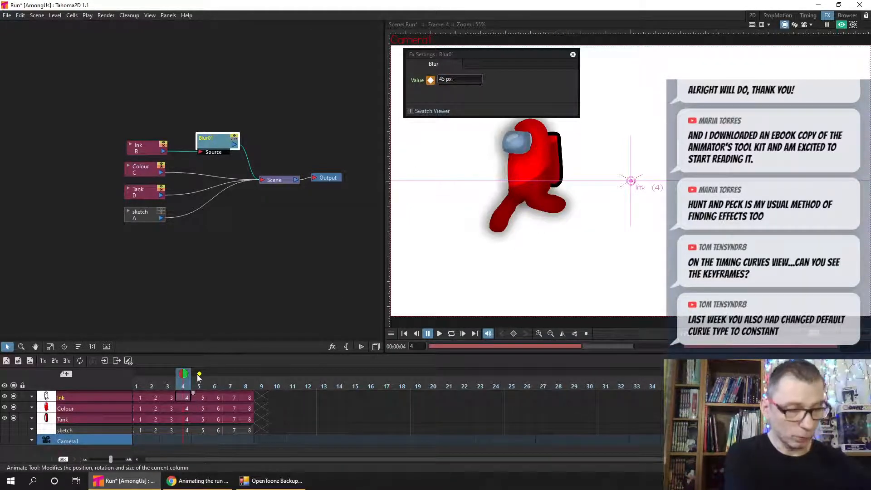
click(572, 54)
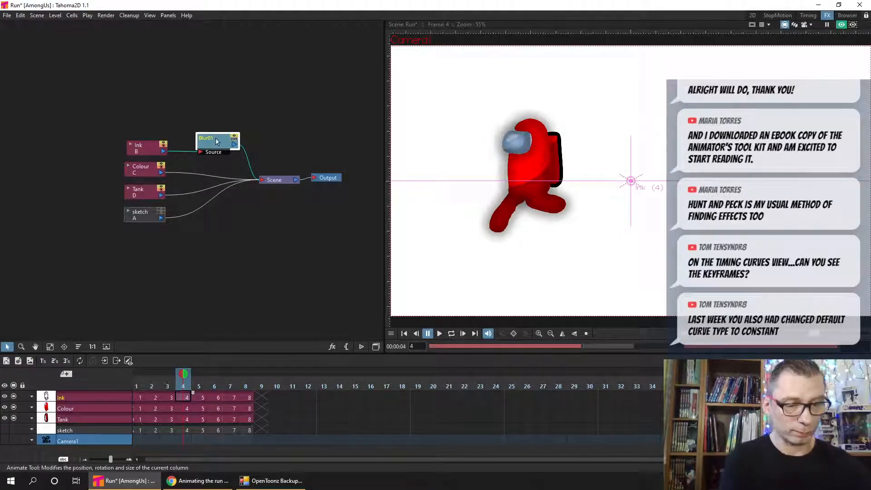
- Delete the Blur effect from the Ink column, save, and return to the main scene
key(Delete)
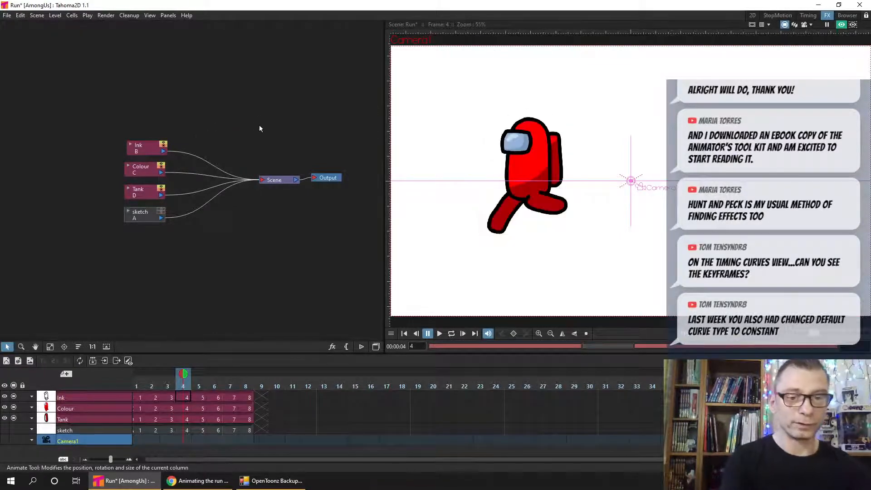
key(ctrl+s)
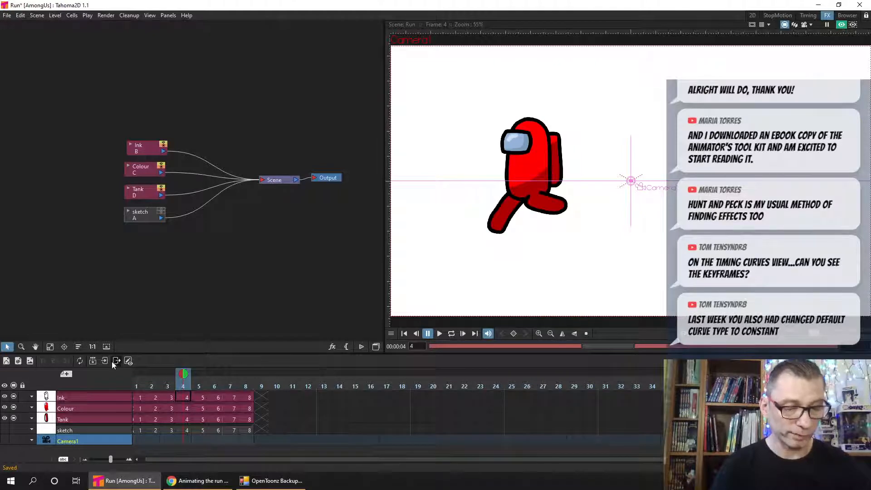
click(117, 361)
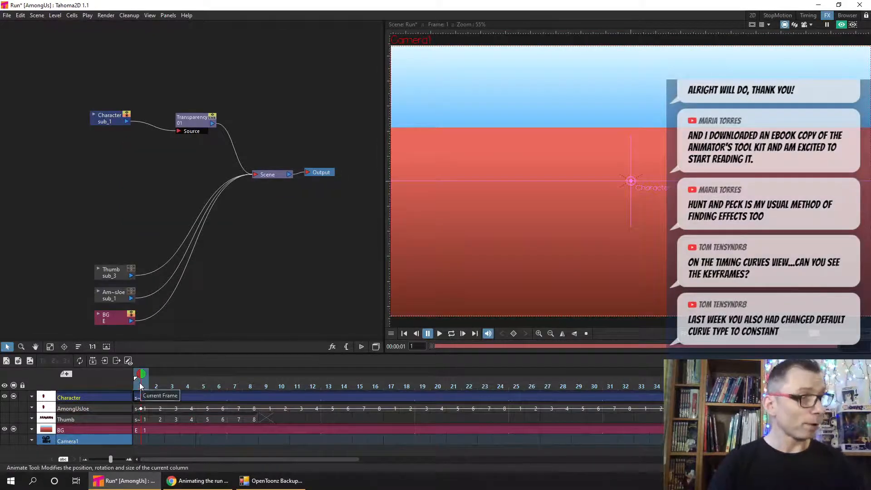
- Switch to the Timing workspace, enlarge the function editor, and show the Intensity channel of Transparency01
click(809, 16)
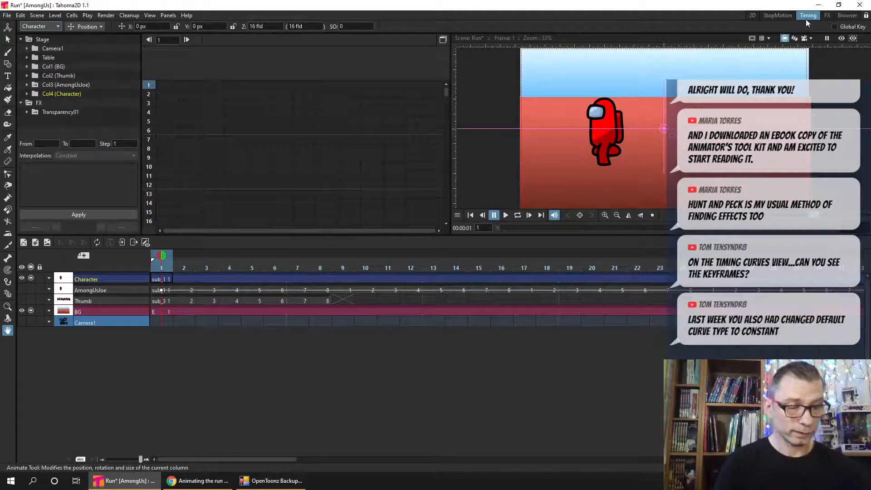
drag(463, 247, 165, 404)
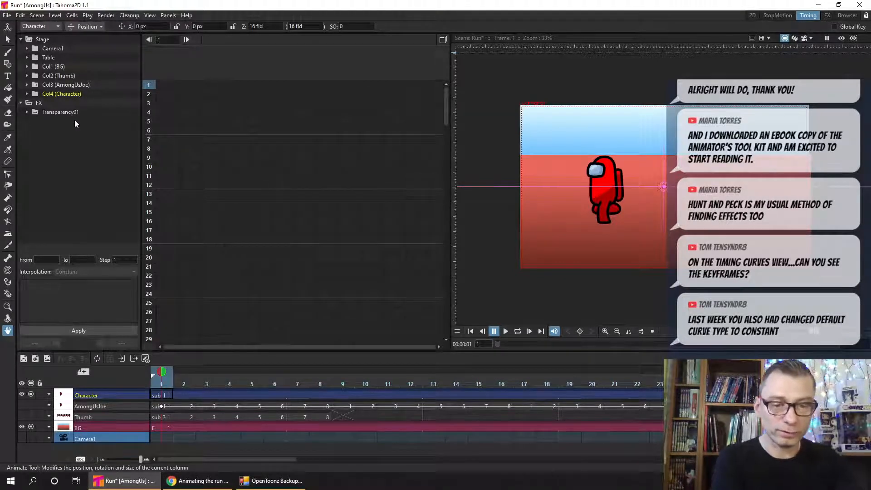
click(32, 112)
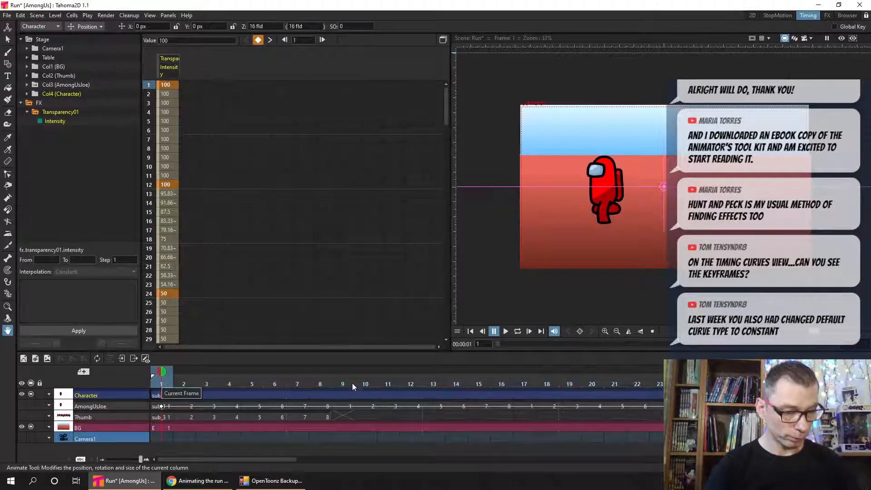
- Examine the Transparency Intensity keyframes and in-between values from frame 1 through frame 66
click(412, 385)
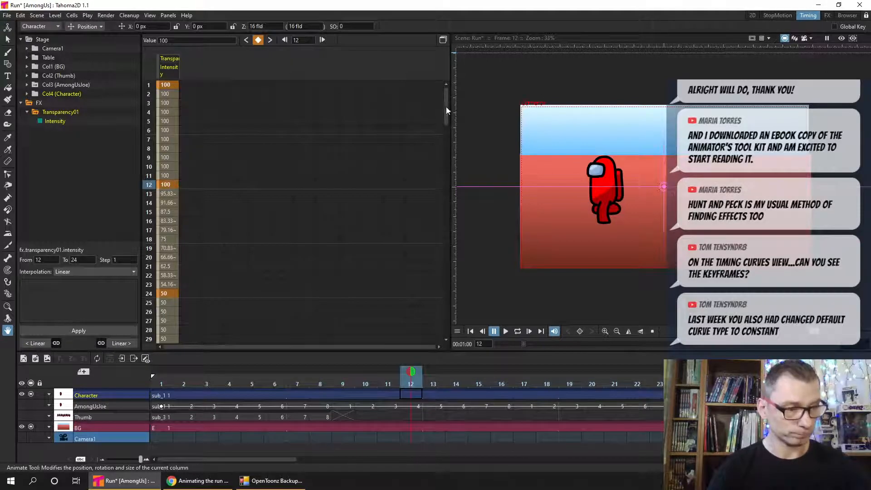
drag(446, 107, 446, 126)
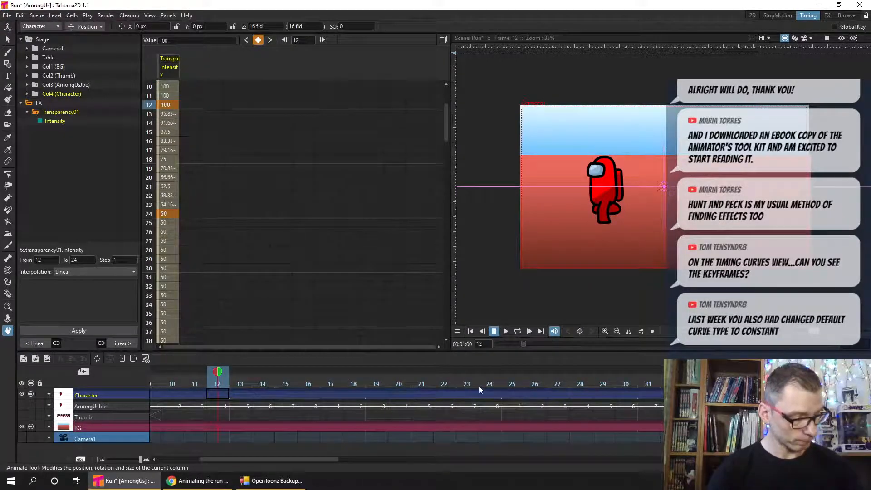
mouse_move(478, 386)
mouse_down()
mouse_move(262, 378)
mouse_move(477, 390)
mouse_up()
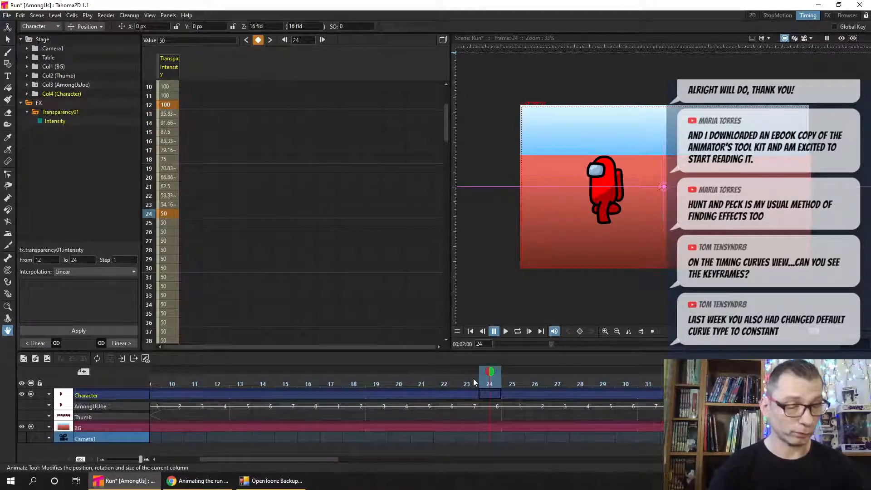
drag(446, 116, 444, 187)
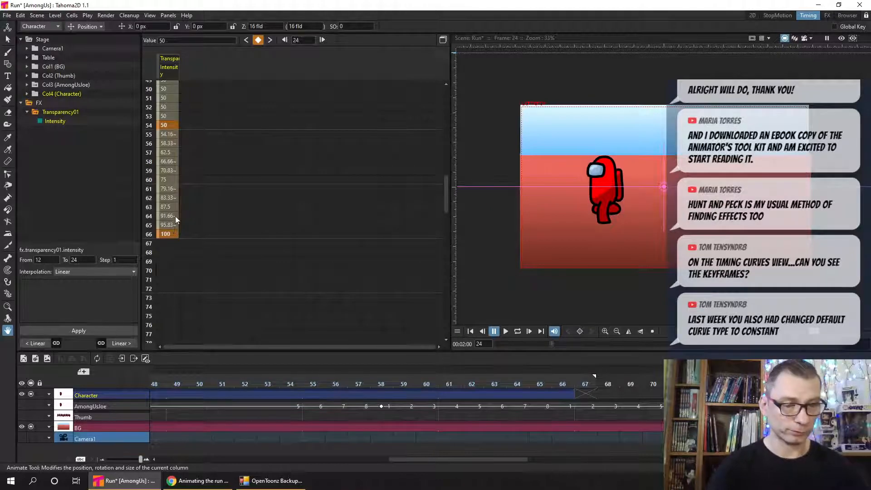
drag(448, 204, 443, 77)
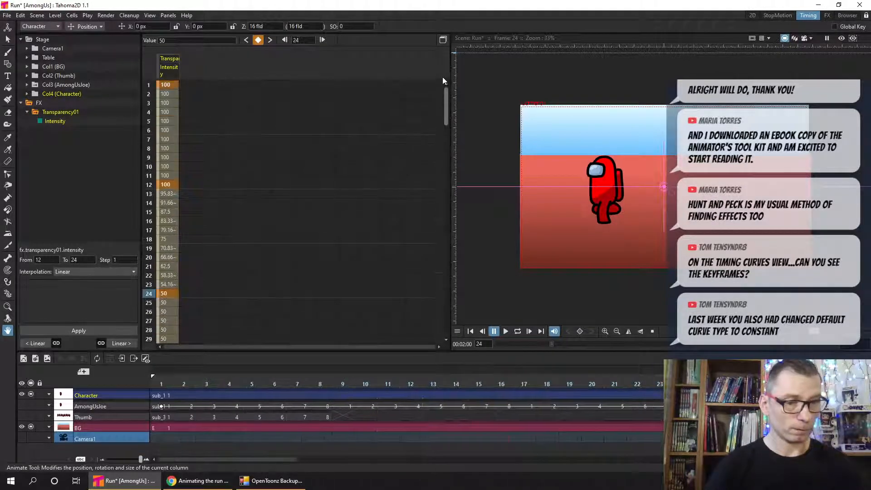
- Save the scene and check the default interpolation setting in the Animation preferences
key(ctrl+s)
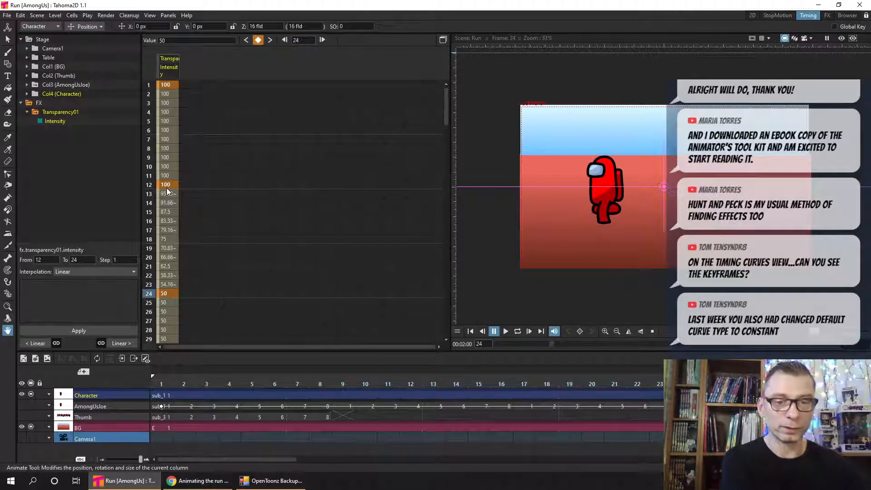
click(6, 15)
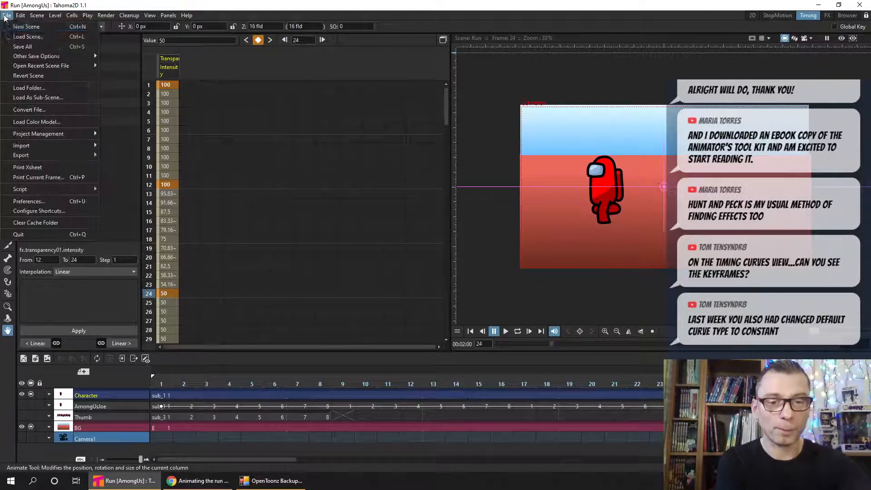
click(43, 201)
drag(378, 128, 243, 41)
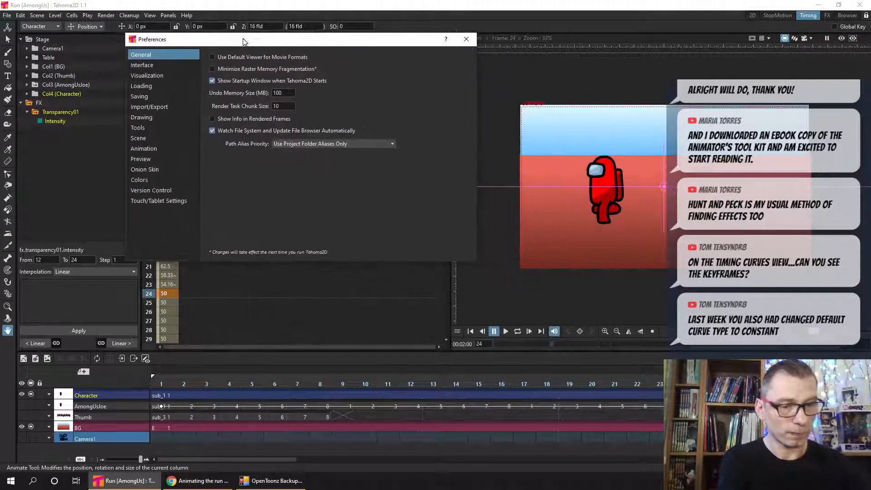
click(146, 149)
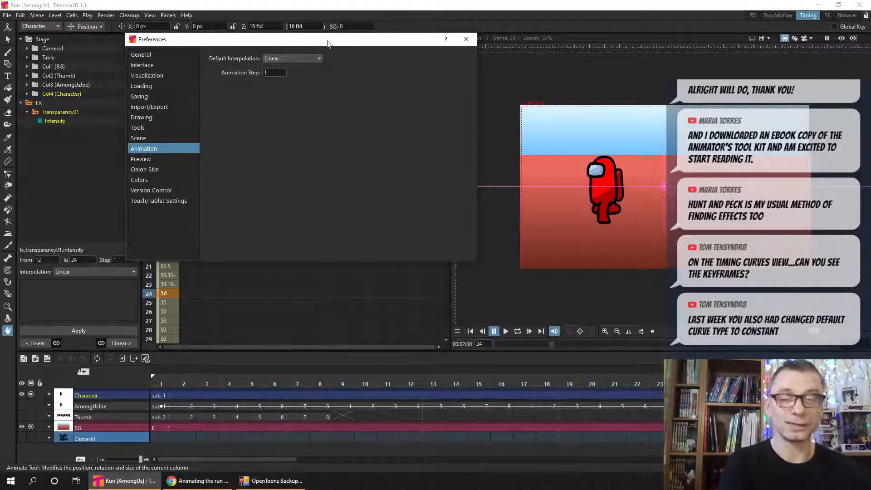
click(314, 58)
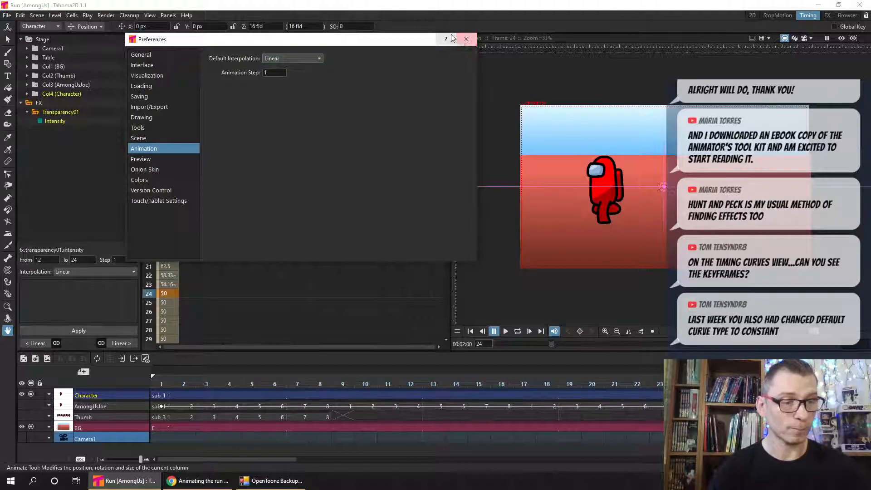
click(467, 40)
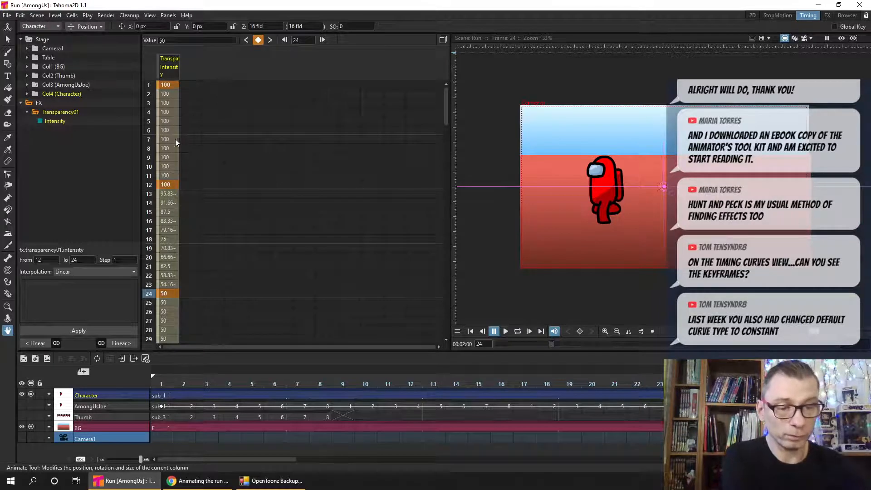
- Change the interpolation of the Intensity segment between frames 12 and 24 to Speed In / Speed Out
right_click(165, 217)
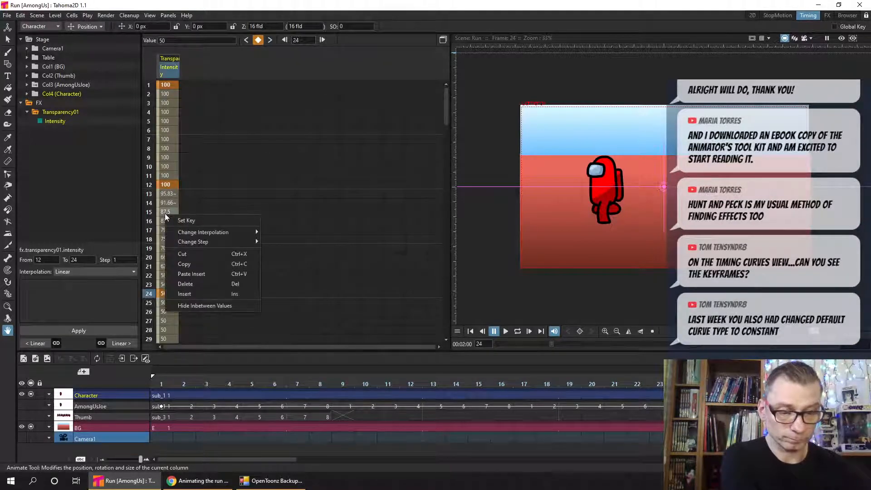
mouse_move(228, 232)
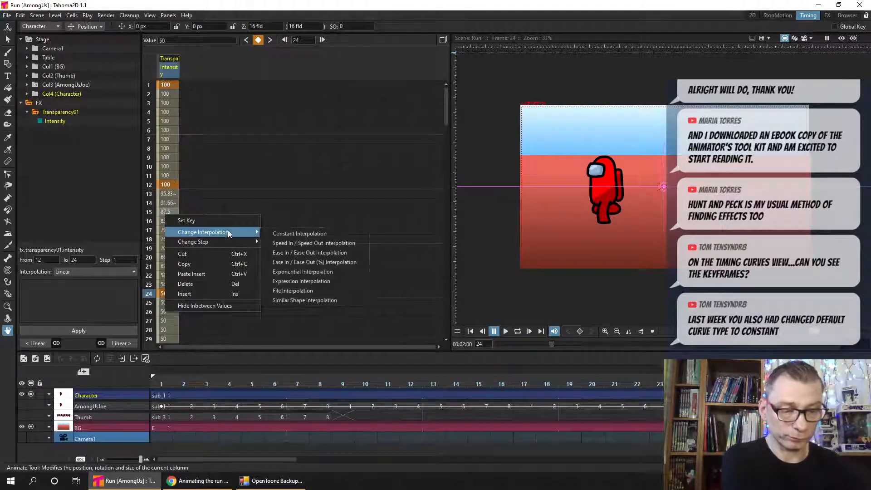
click(341, 242)
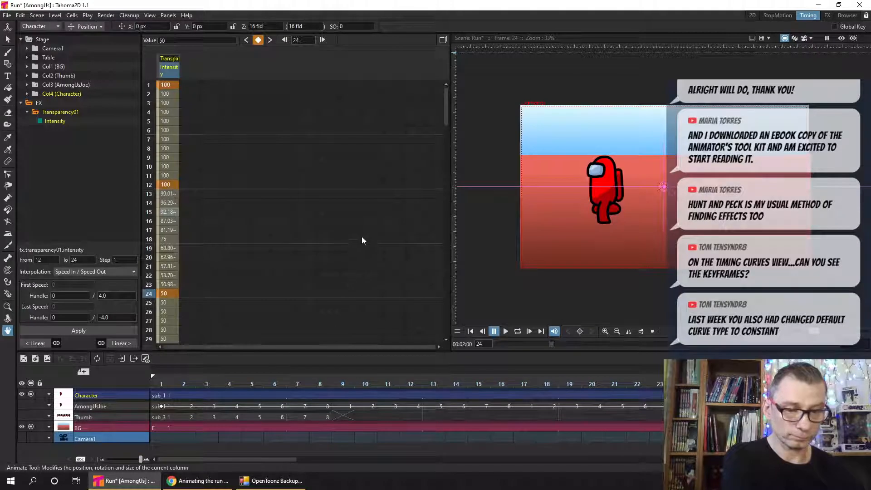
- Apply Ease In / Ease Out interpolation to the Intensity segment from frame 12 to 24 and select its value at frame 16
click(113, 271)
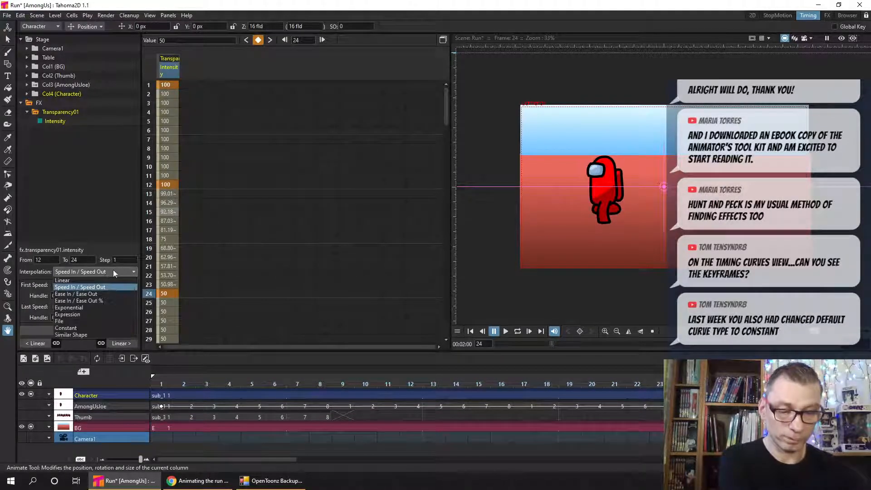
click(104, 294)
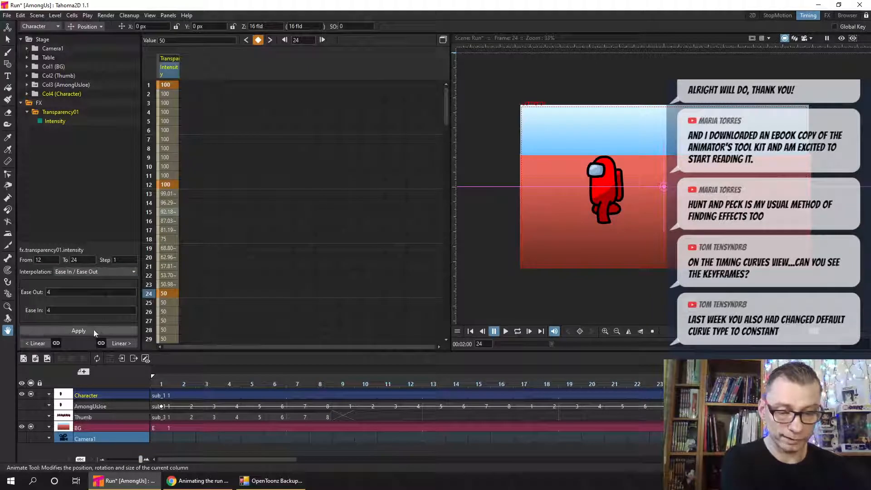
click(93, 330)
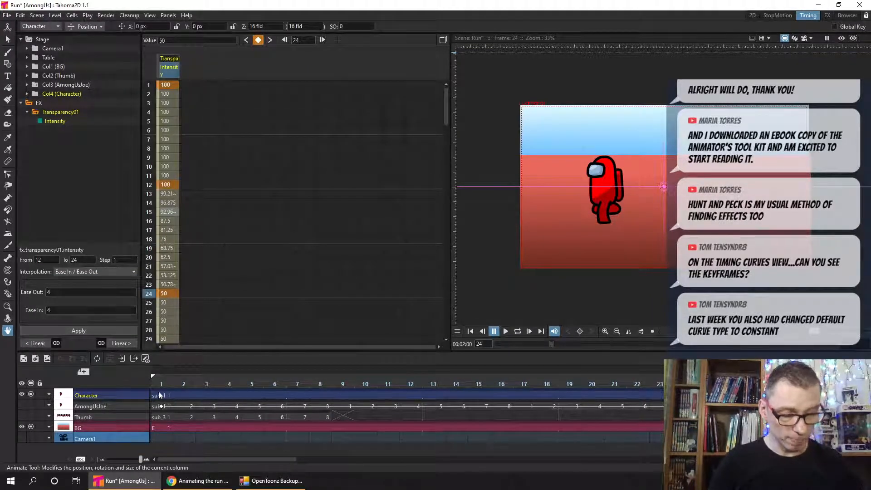
right_click(252, 394)
click(187, 223)
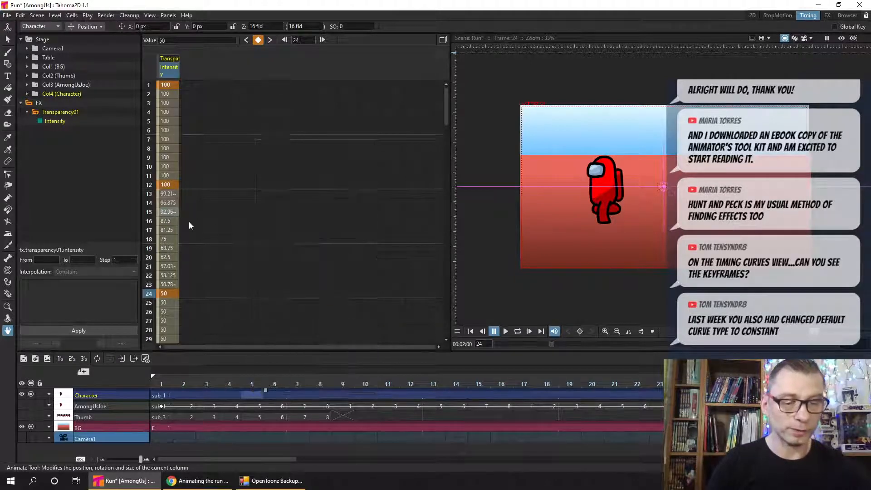
click(168, 220)
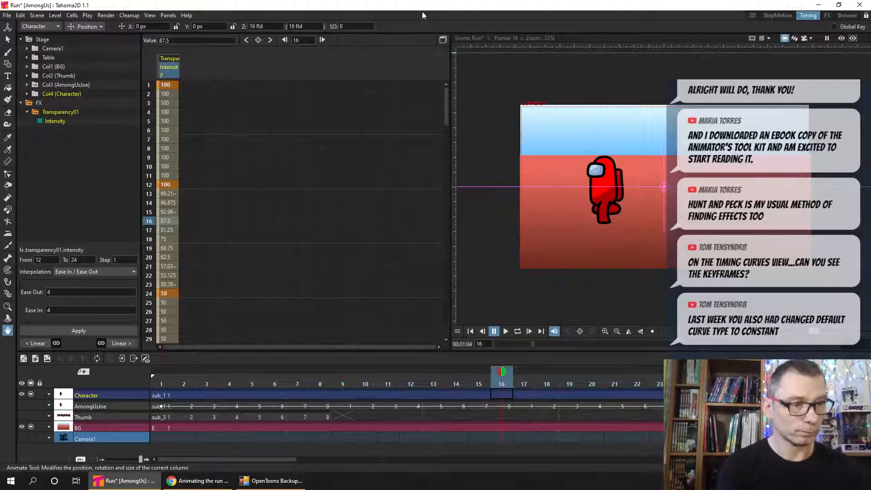
- Save the scene, switch the function editor to the curve graph, and fit the Intensity curve in it
key(ctrl+s)
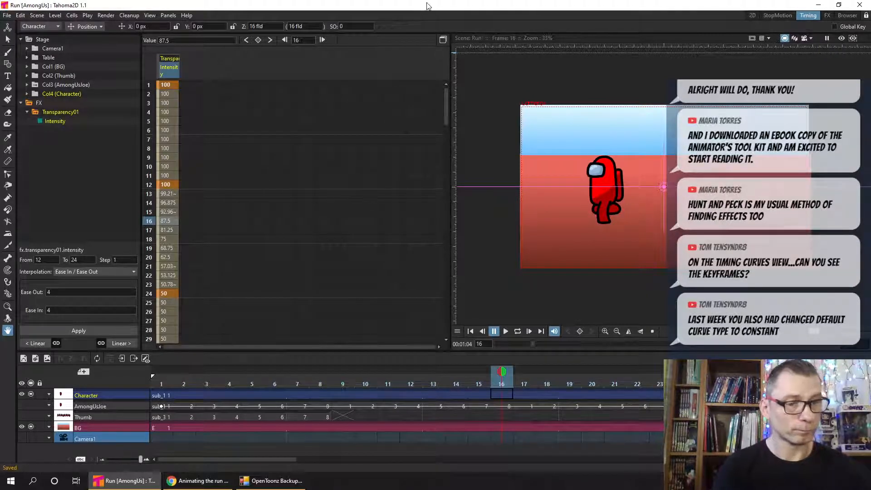
click(443, 40)
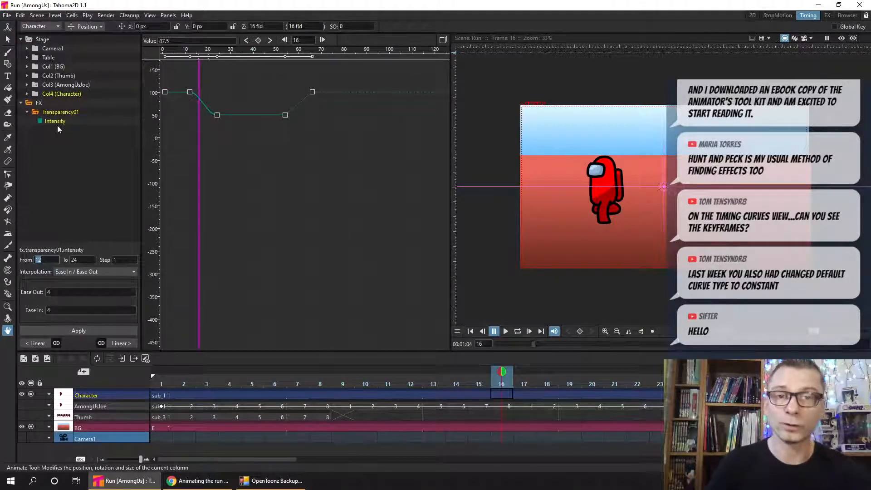
click(255, 195)
key(alt+0)
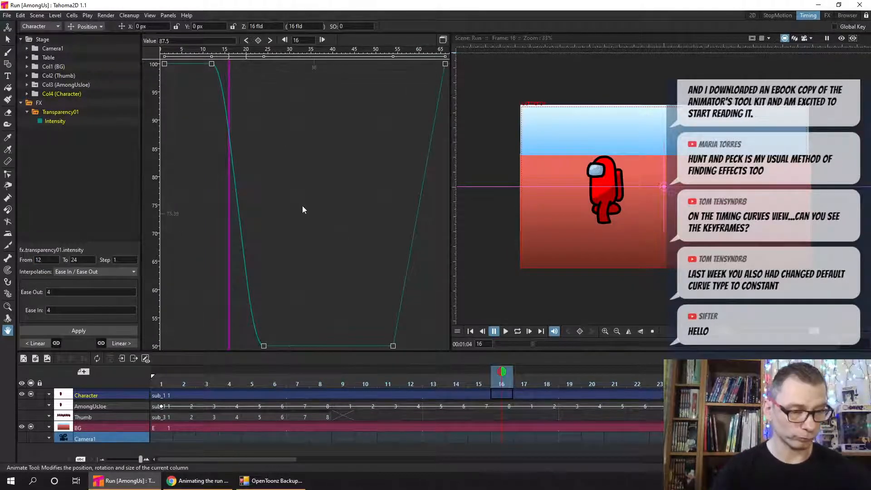
drag(247, 106, 290, 129)
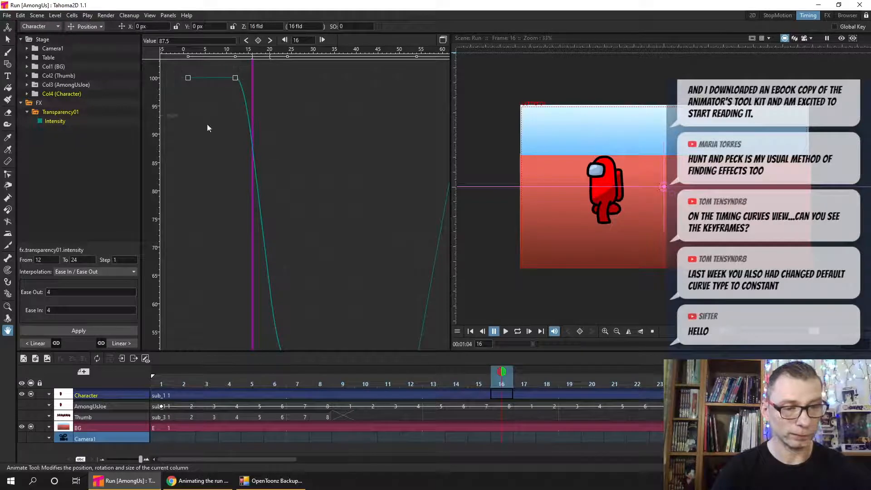
drag(209, 124, 258, 75)
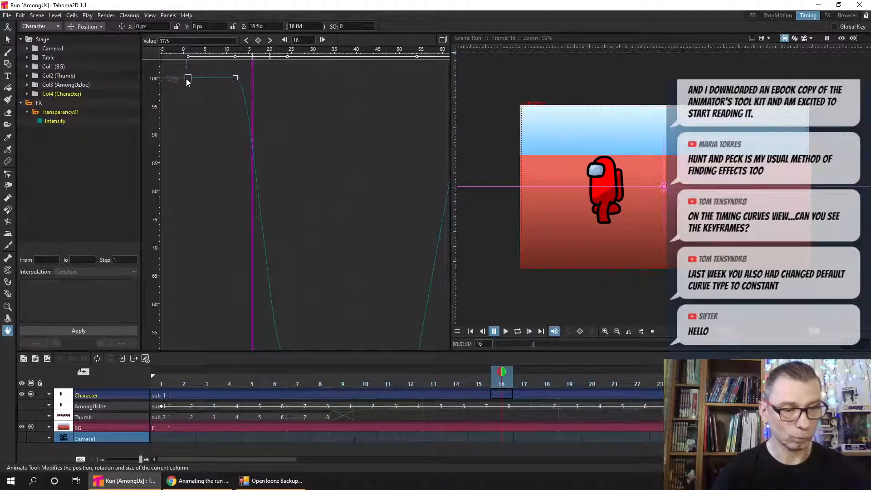
- Nudge the Intensity keyframe at frame 12 down to about 99.84 in the curve graph
click(188, 79)
click(235, 78)
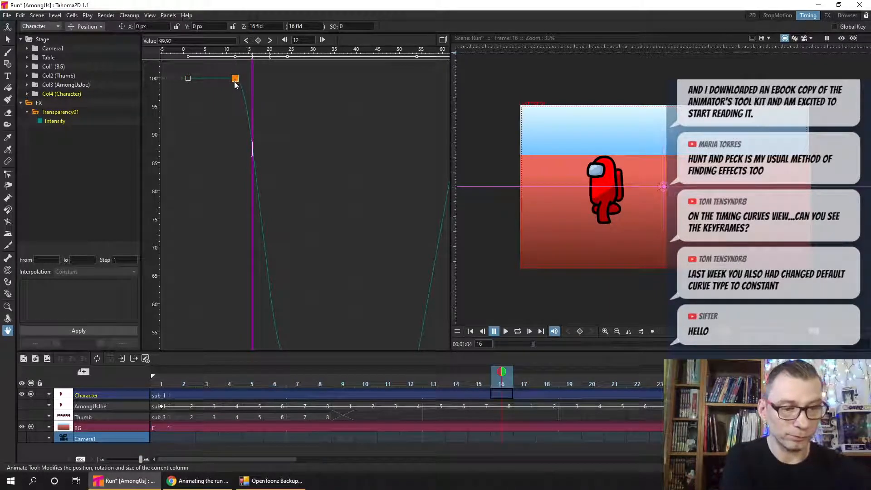
mouse_move(235, 80)
mouse_down()
mouse_move(232, 118)
mouse_move(235, 78)
mouse_up()
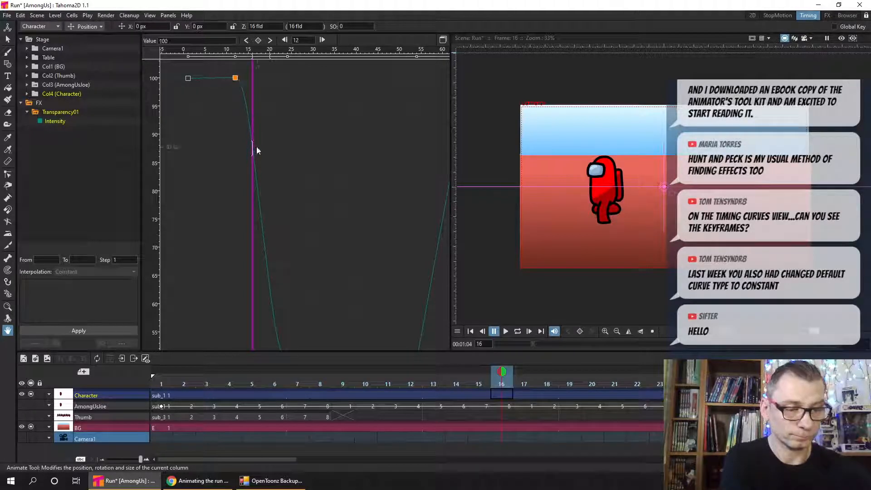
right_click(235, 78)
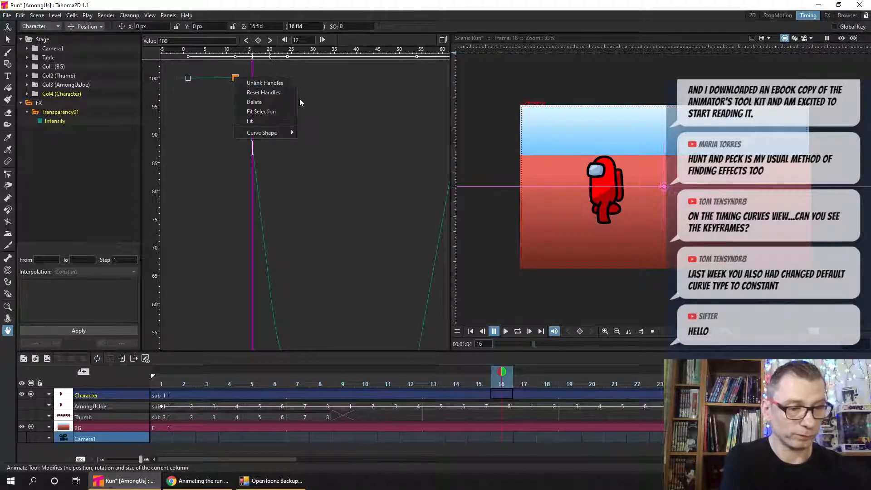
click(294, 121)
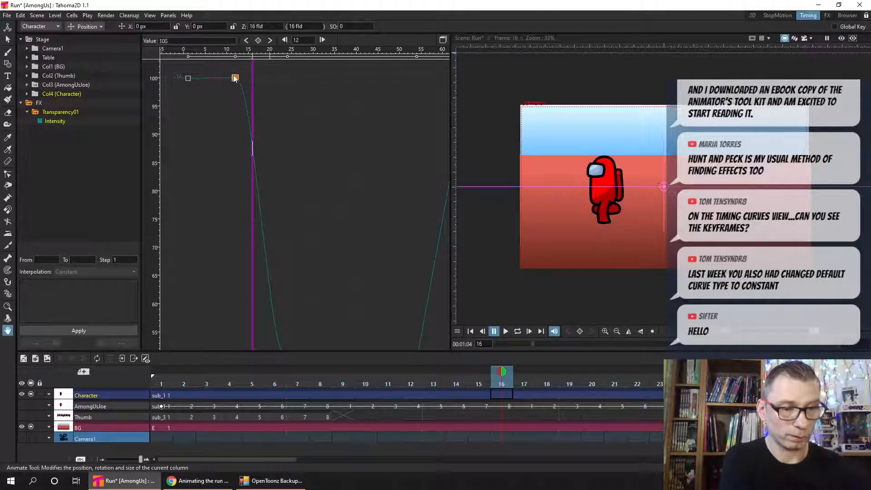
drag(235, 78, 235, 79)
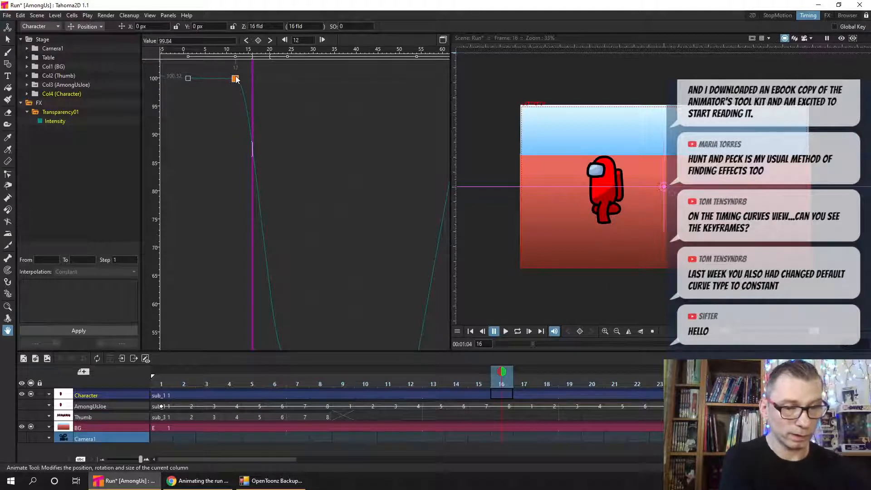
- Change the Intensity curve segment from frame 12 to 24 to Speed In / Speed Out interpolation
click(261, 216)
right_click(258, 194)
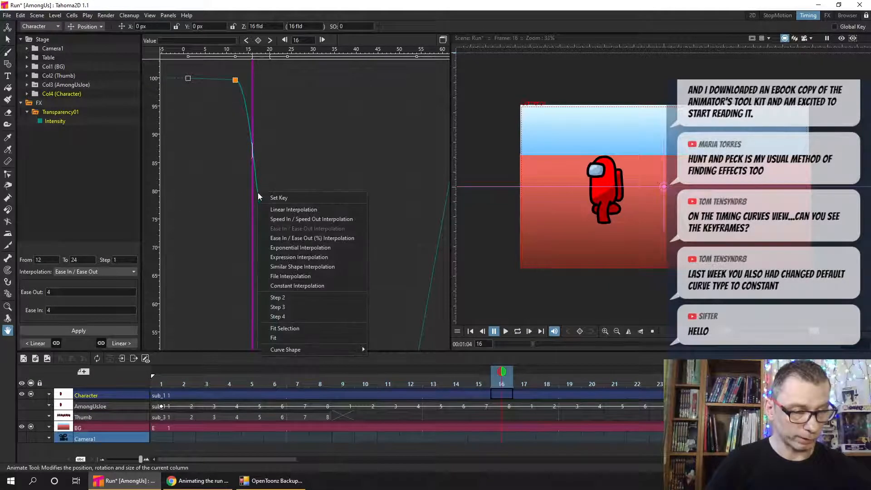
click(327, 219)
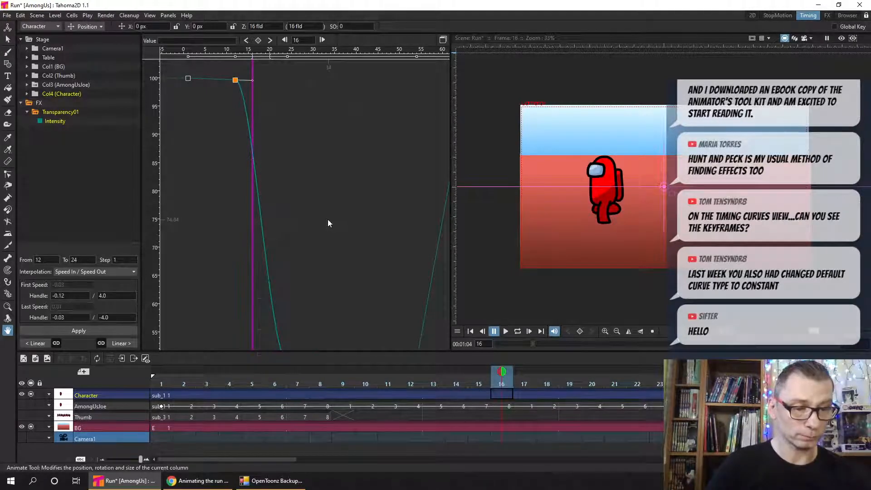
- Lengthen the speed handle of the frame 12 Intensity keyframe to about frame 20 and save the scene
click(236, 90)
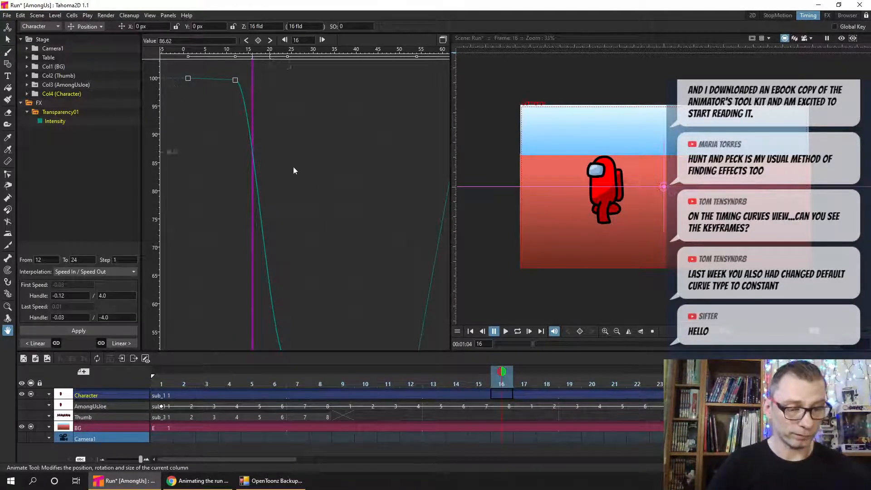
drag(295, 181, 284, 148)
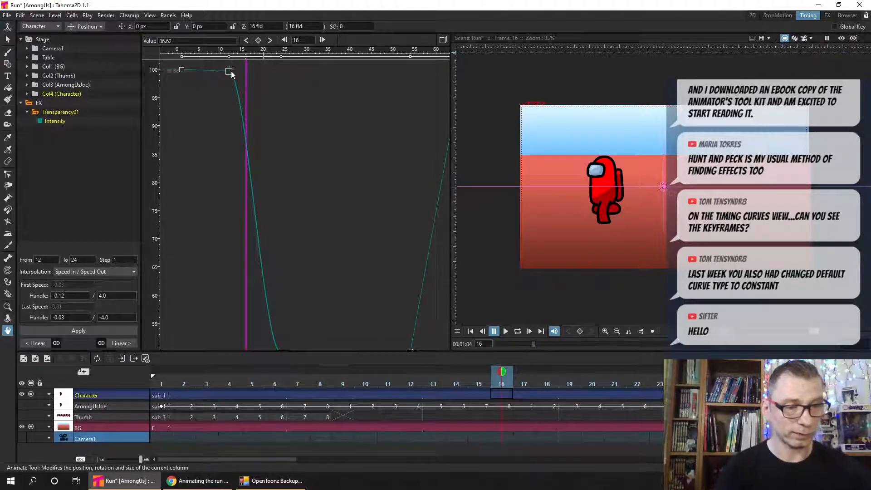
scroll(243, 100, down, 3)
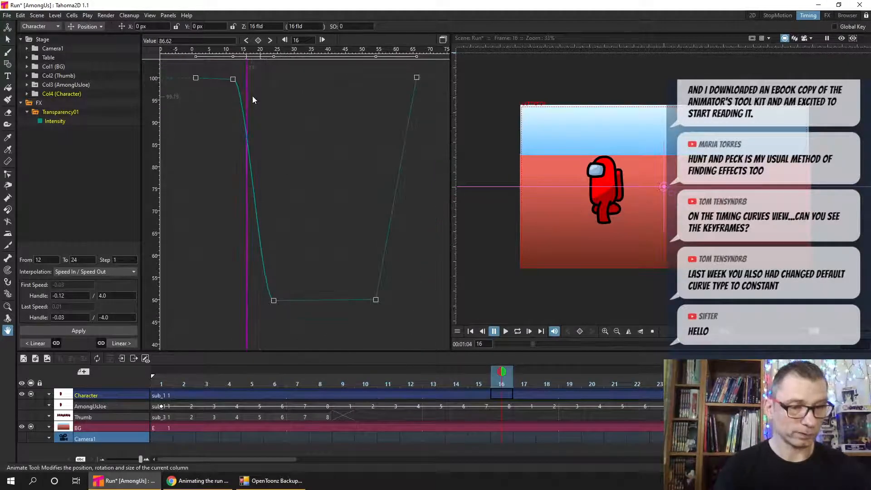
click(237, 84)
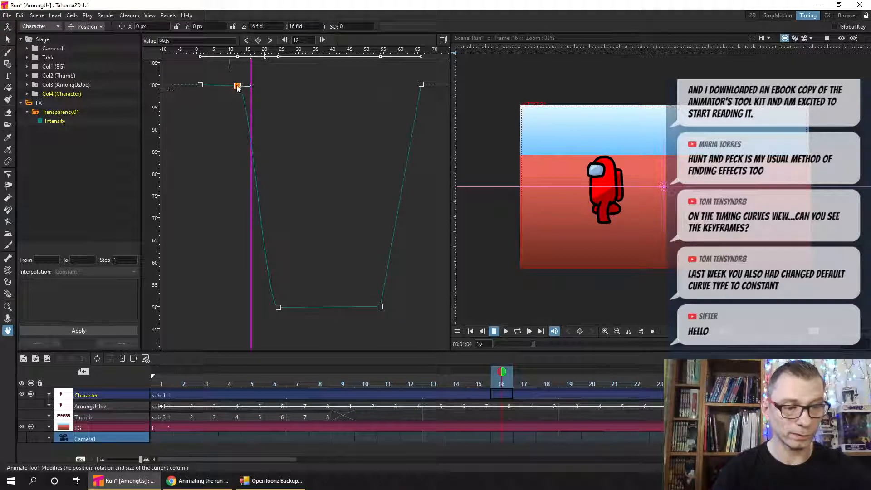
drag(253, 84, 235, 87)
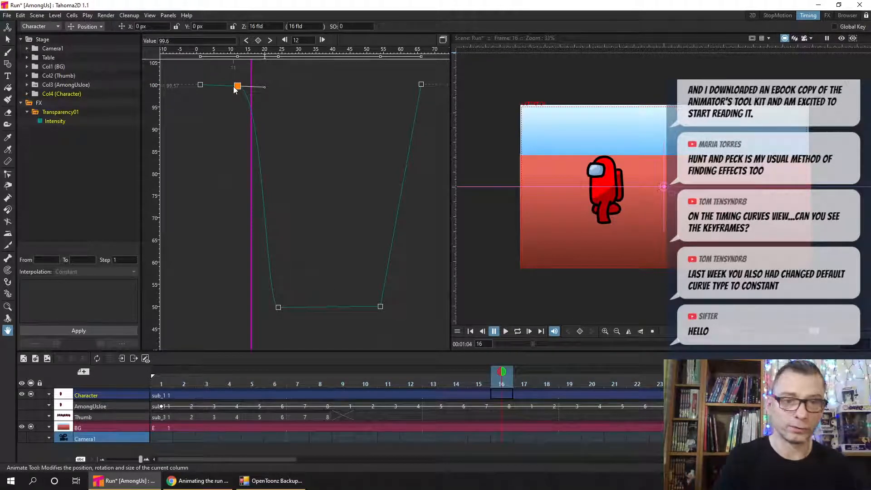
click(298, 109)
key(ctrl+s)
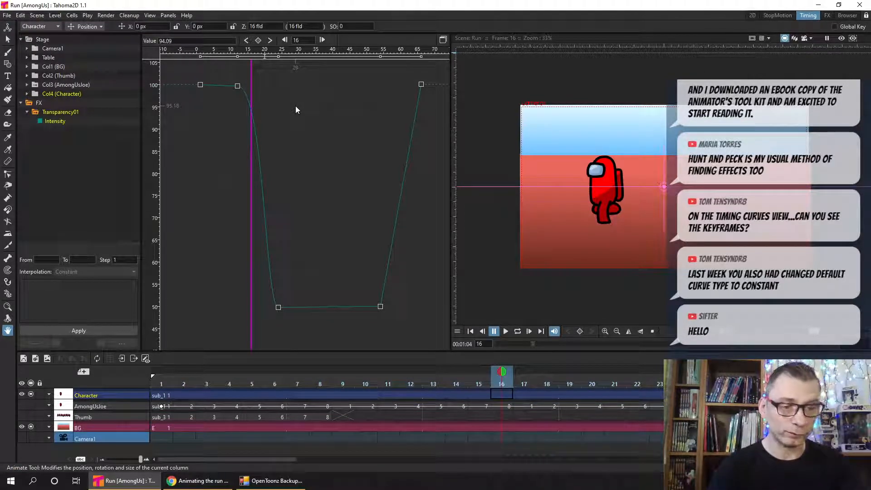
- Switch the function editor to the spreadsheet view and set the Intensity keyframes at frames 1 and 12 to 100
click(442, 39)
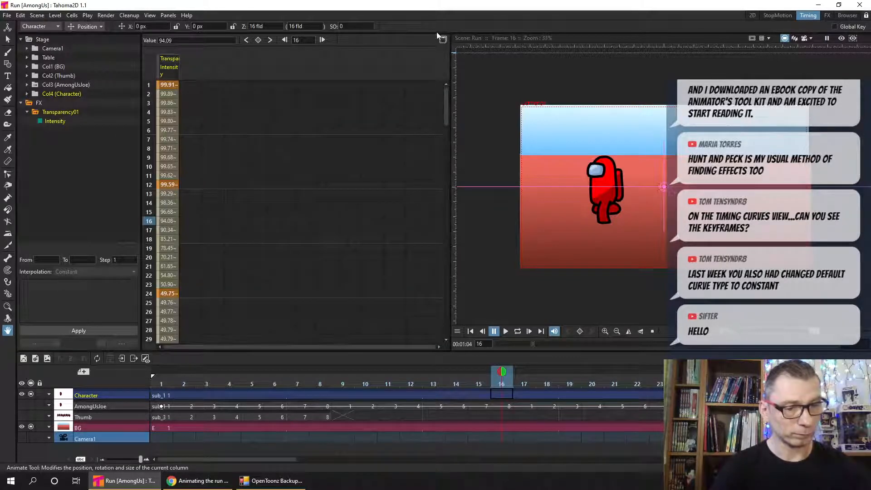
click(169, 85)
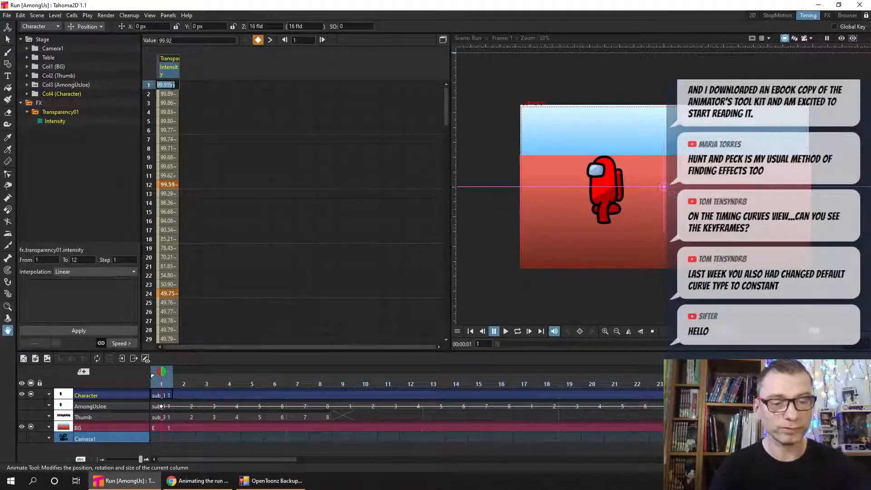
double_click(168, 85)
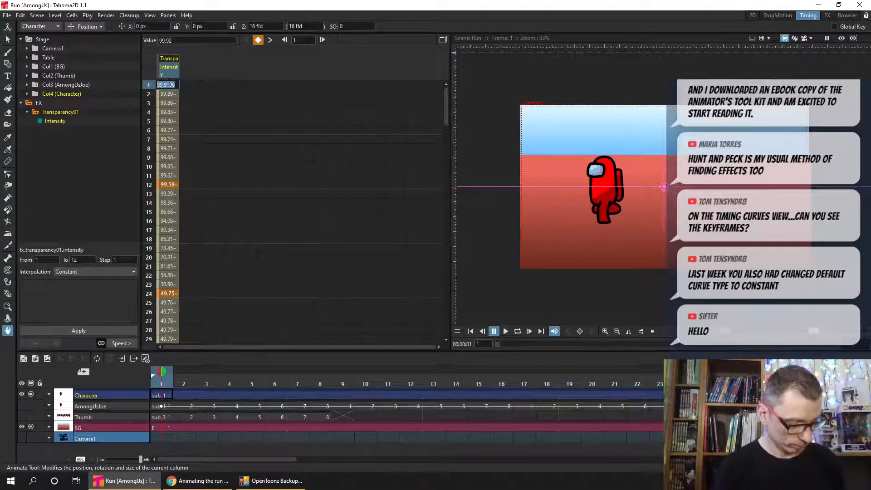
text(100)
key(Return)
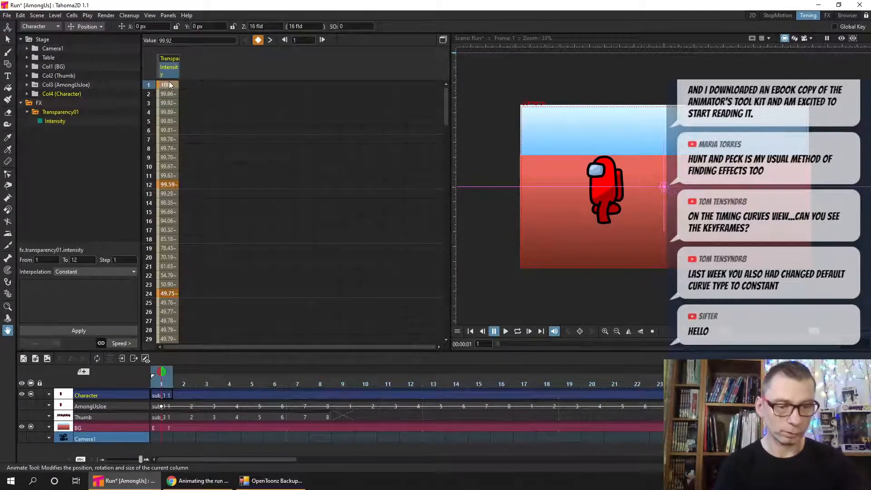
double_click(169, 185)
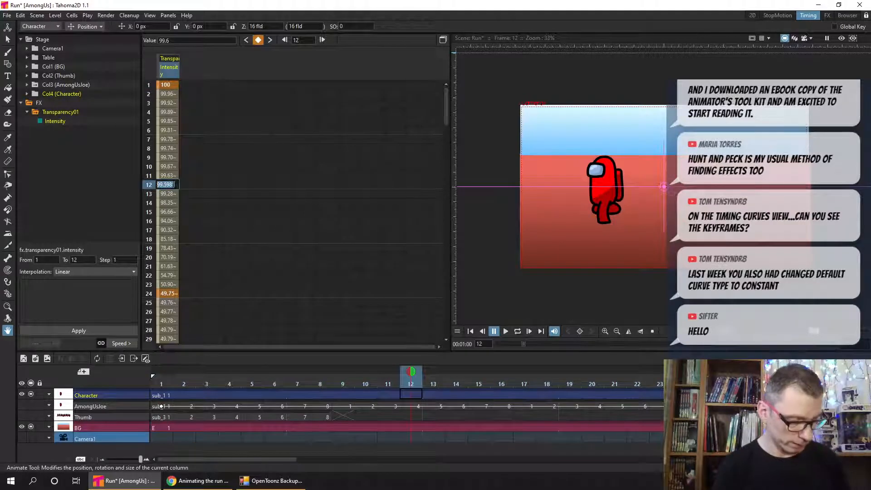
text(100)
key(Return)
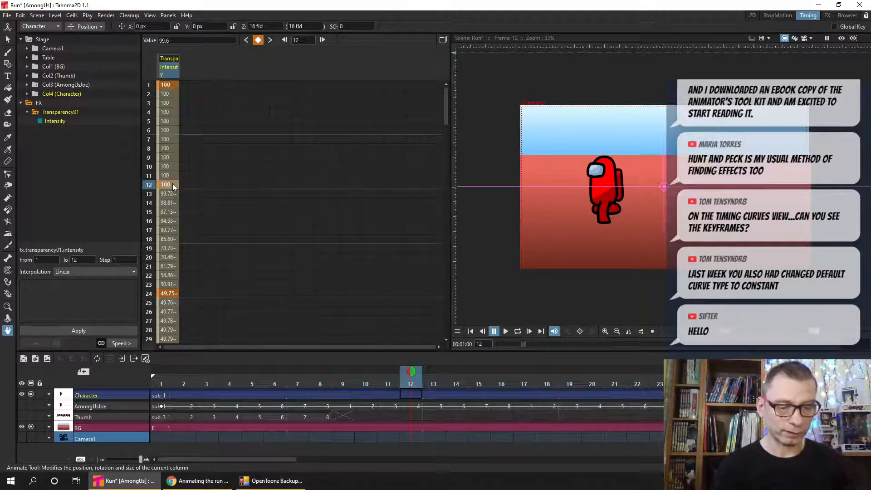
- Set the Intensity keyframe at frame 24 to 50 and save the scene
double_click(167, 294)
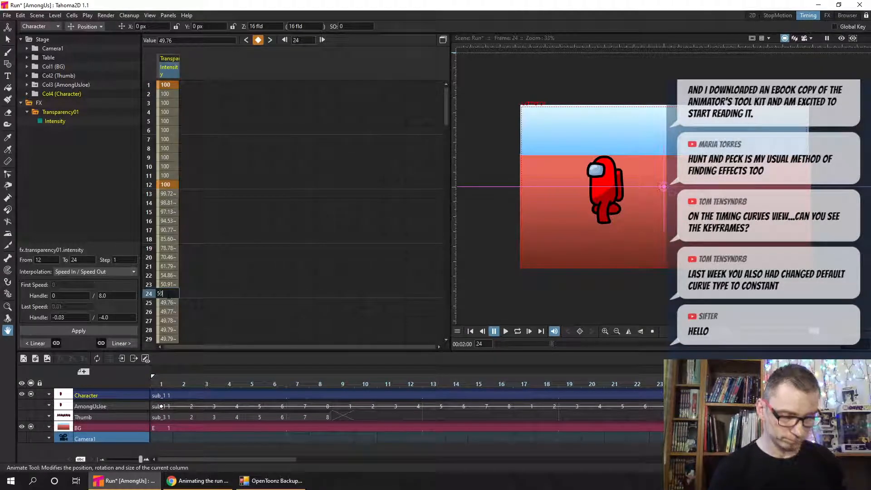
text(50)
key(Return)
mouse_move(448, 102)
mouse_down()
mouse_move(447, 184)
mouse_move(447, 98)
mouse_up()
click(238, 140)
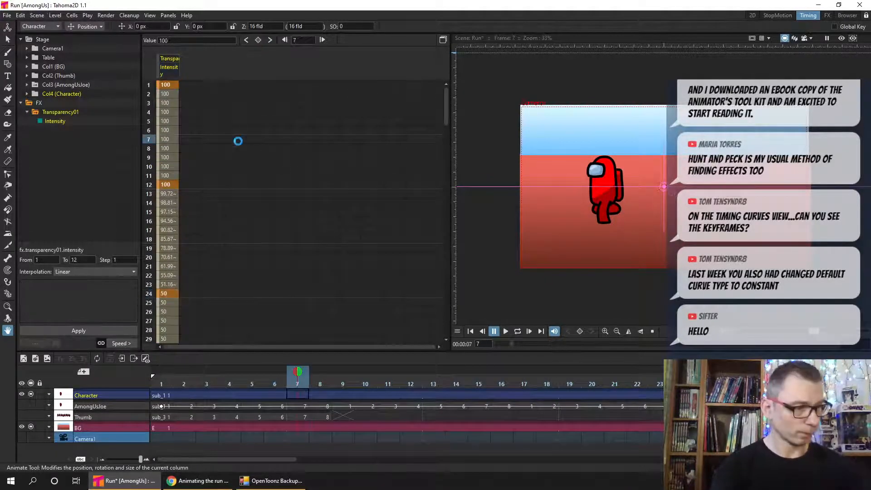
- Return to frame 1 and loop the animation in the viewer with the rendered preview turned on
click(152, 384)
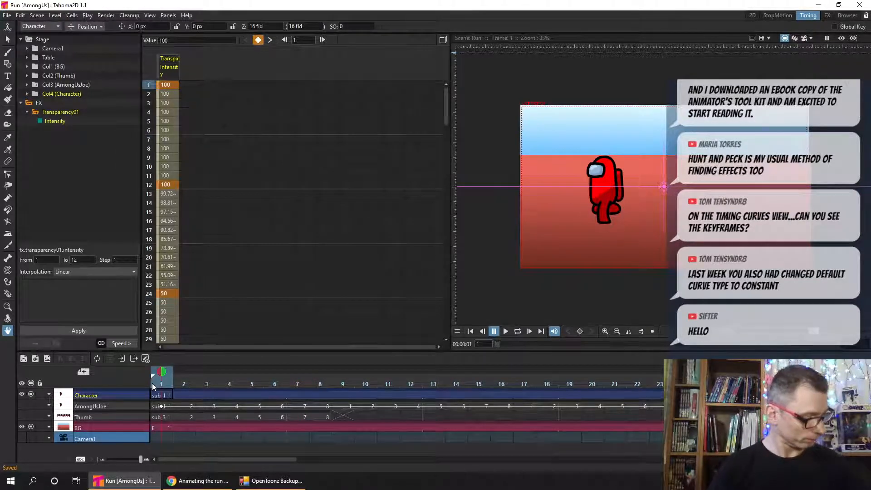
click(517, 332)
click(840, 39)
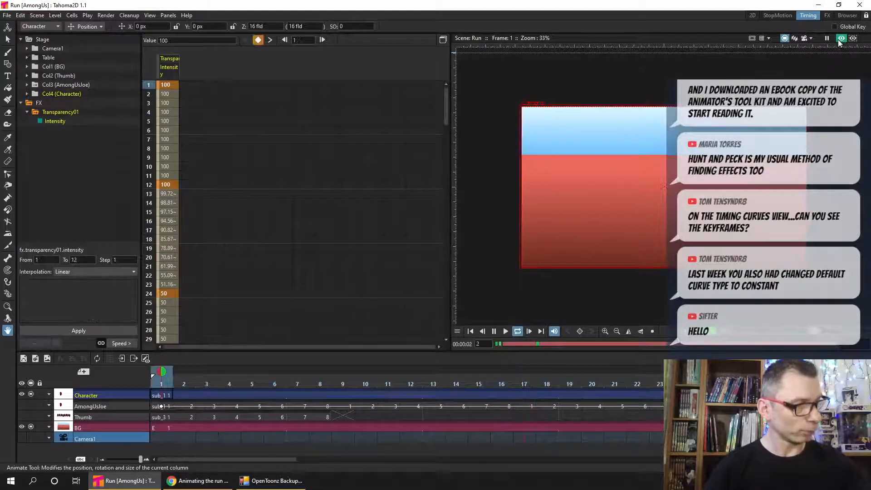
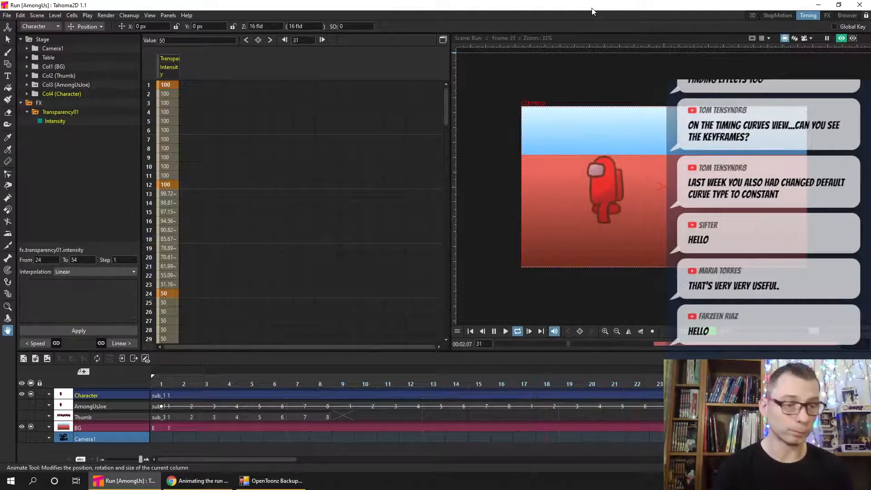
- Stop the looped playback and open the Transparency01 node's settings in the FX room to check its Intensity keyframe
click(517, 332)
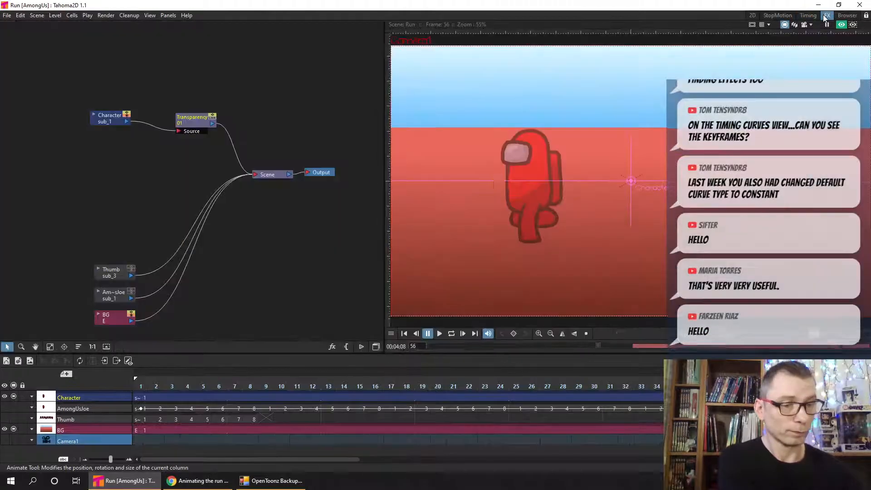
click(827, 15)
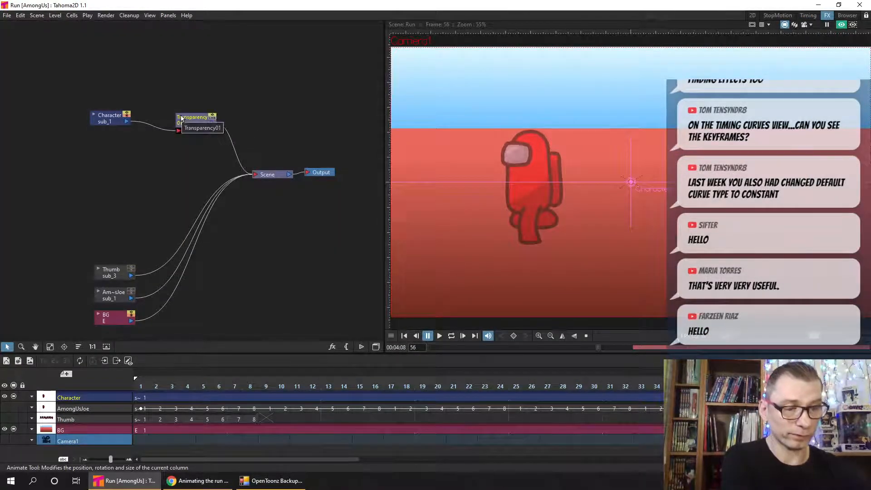
click(195, 121)
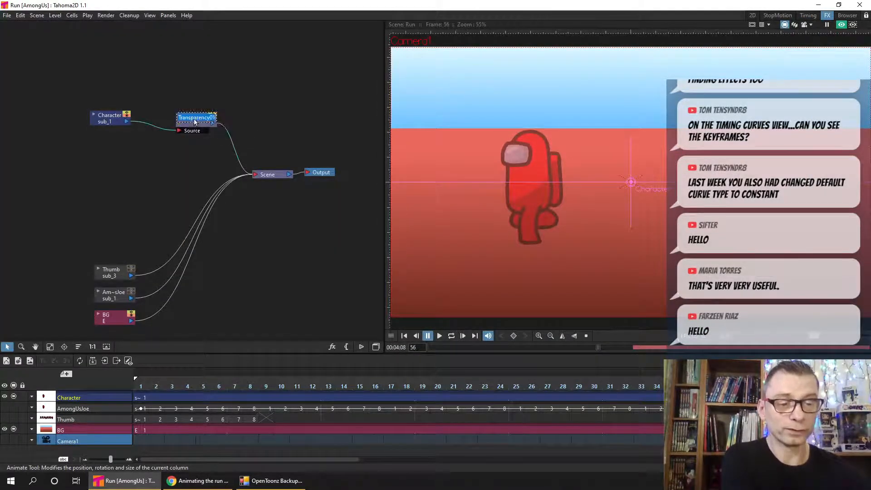
double_click(197, 124)
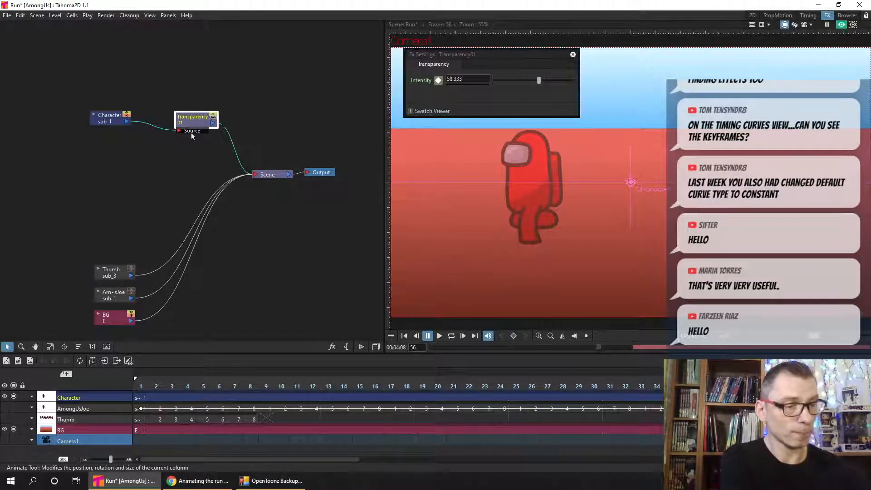
drag(494, 54, 493, 60)
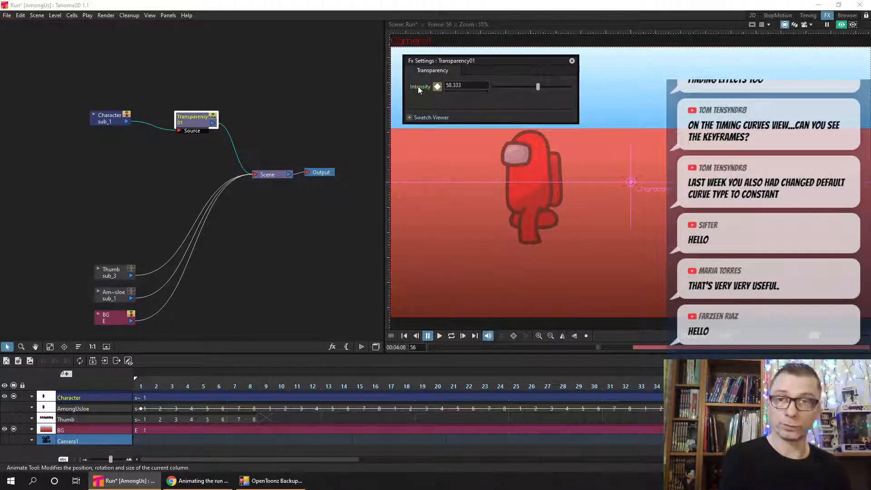
- Close the effect settings, return to the Timing room and compare the Intensity keyframes in the graph and spreadsheet views
click(807, 17)
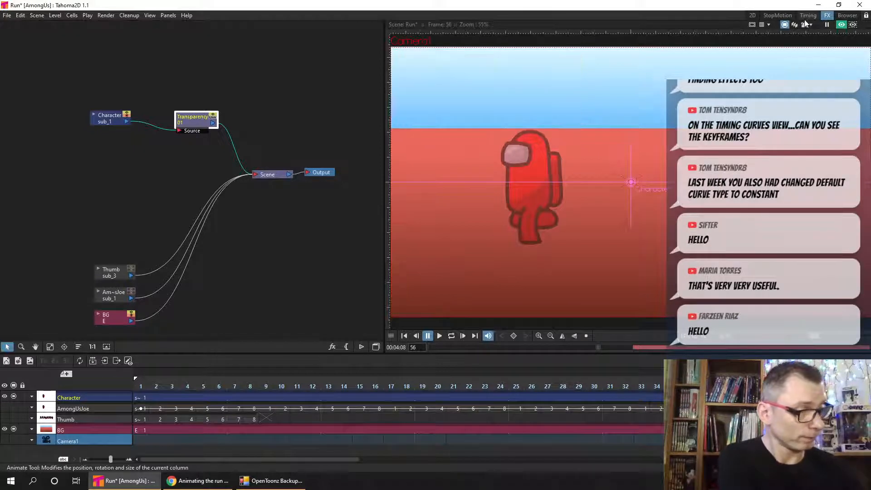
click(572, 61)
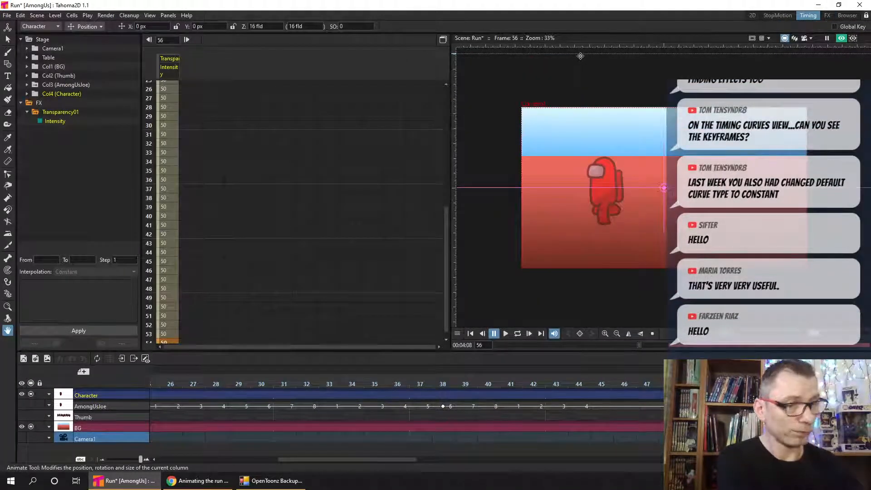
drag(445, 258, 447, 117)
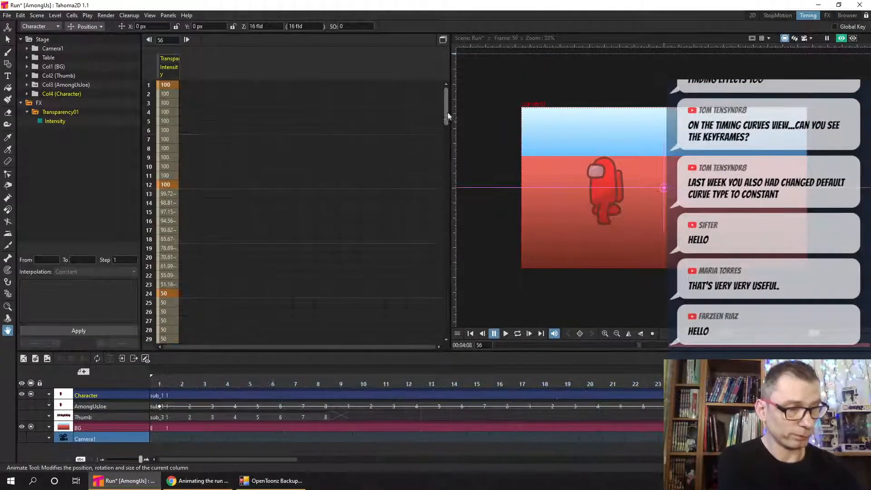
click(443, 39)
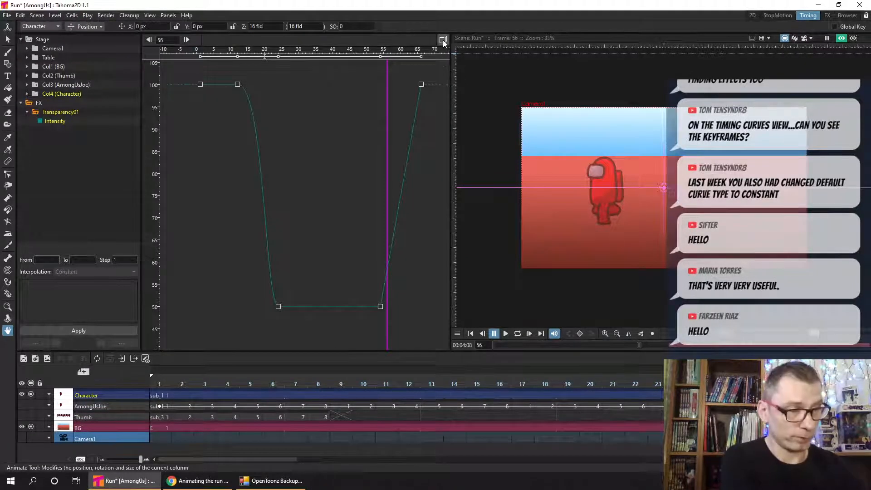
click(439, 40)
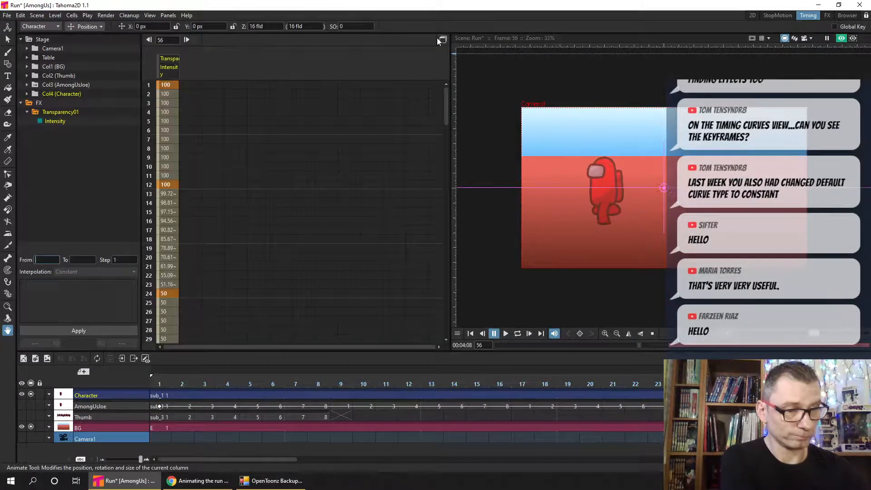
- Activate the Selection tool in the 2D room and save the scene
click(751, 16)
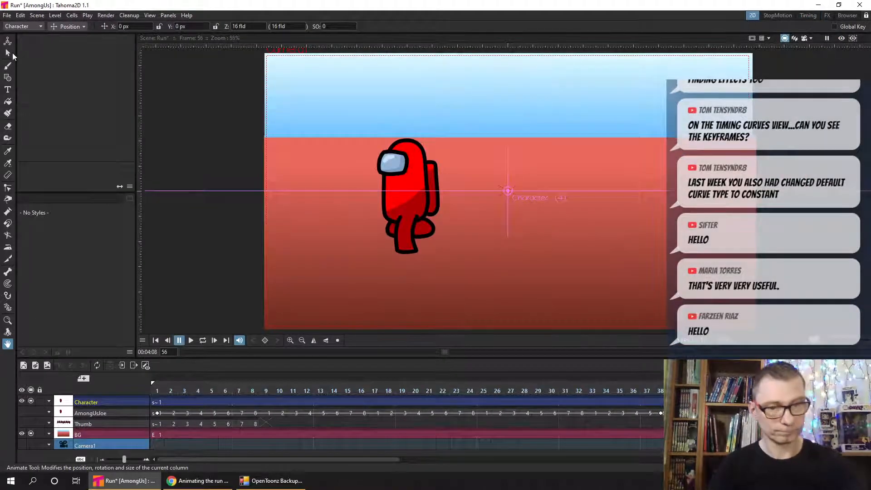
key(s)
key(ctrl+s)
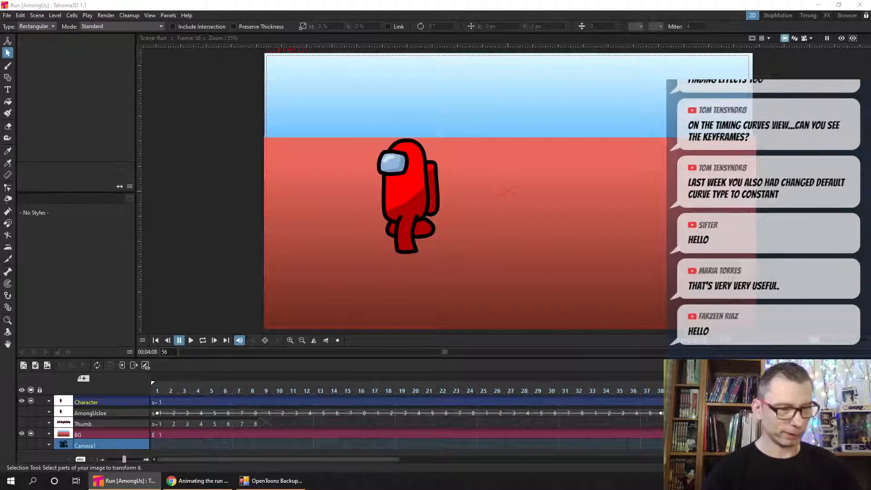
- Resize and reposition the Rendered Frames preview window, and close it
drag(0, 290, 195, 27)
drag(360, 206, 694, 368)
drag(466, 27, 512, 56)
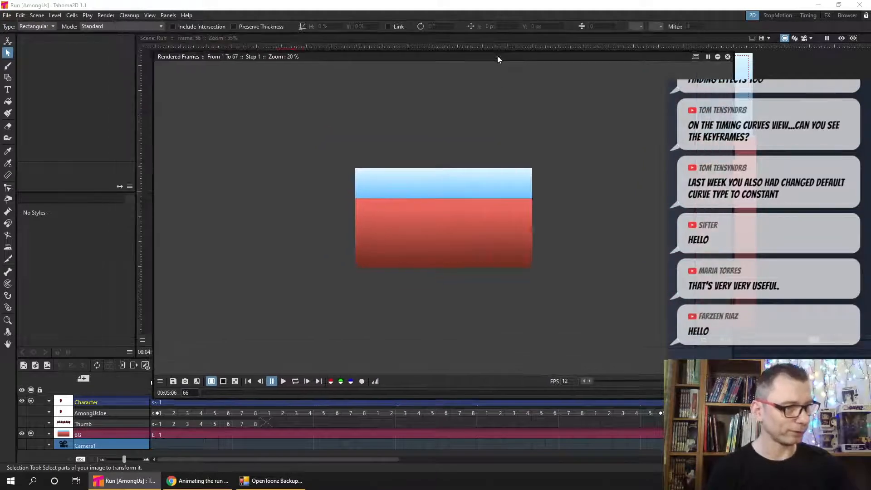
click(734, 53)
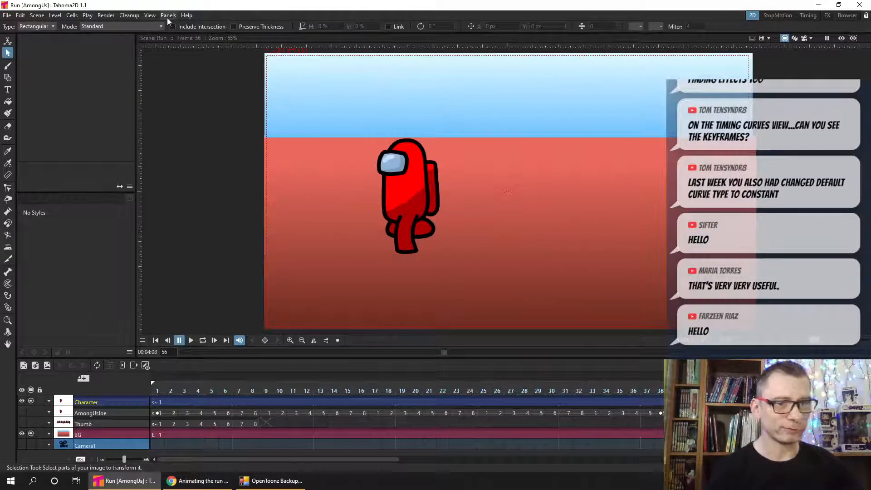
- Preview the rendered scene again, examine its first frame and close the preview window
click(105, 15)
click(111, 36)
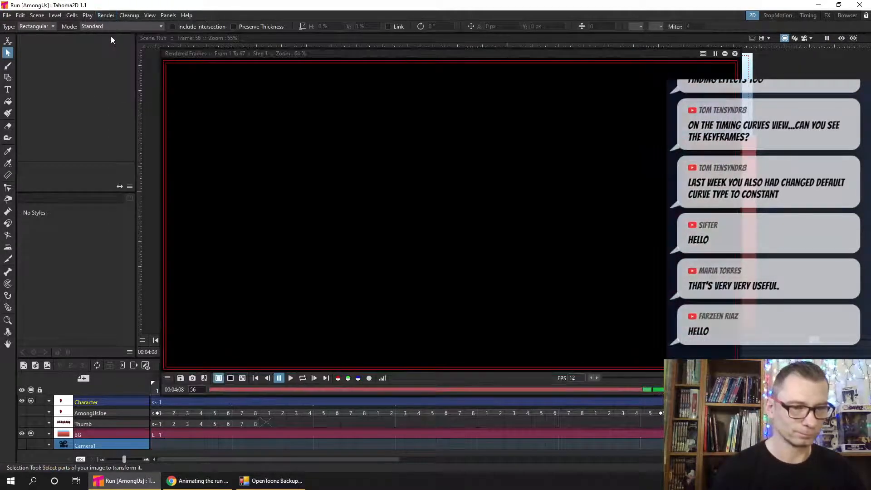
drag(205, 45, 172, 32)
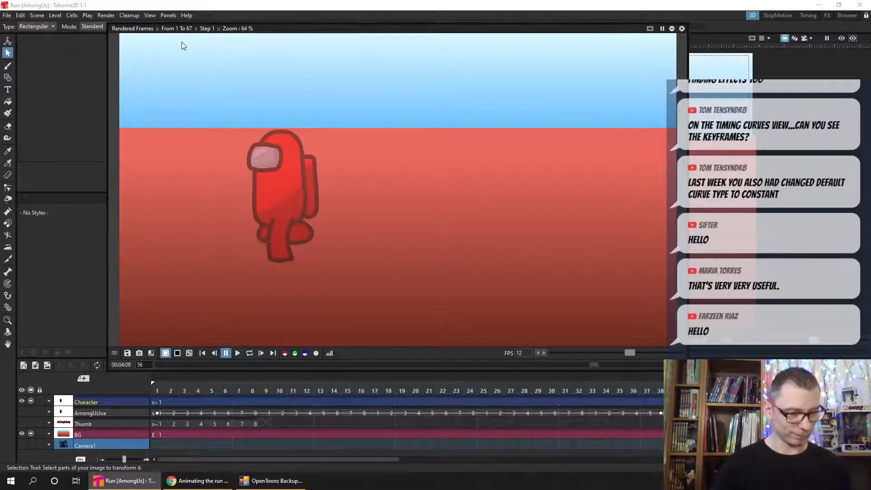
click(203, 352)
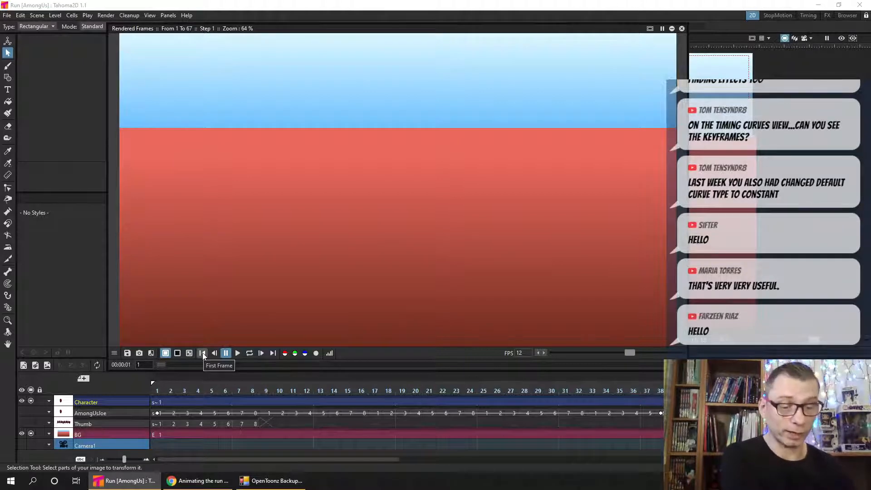
click(682, 28)
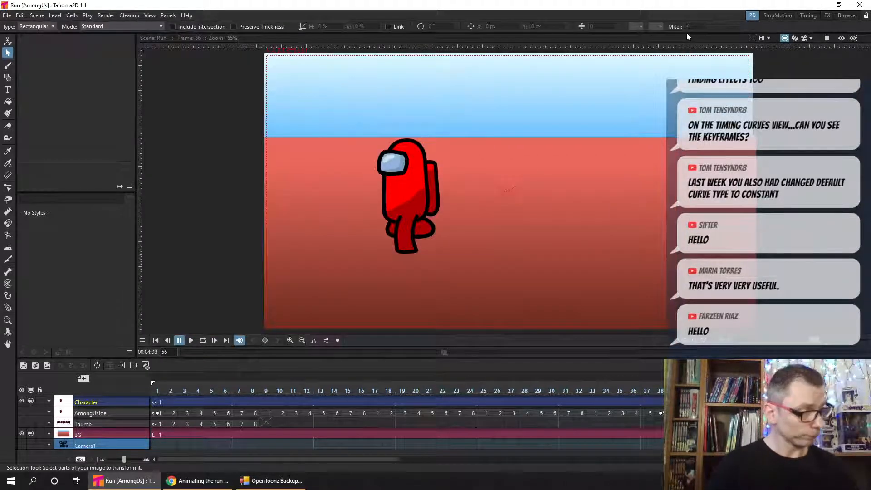
- Check frame 1 with the viewer's rendered preview turned on, and loop the full animation in the Rendered Frames window
click(155, 340)
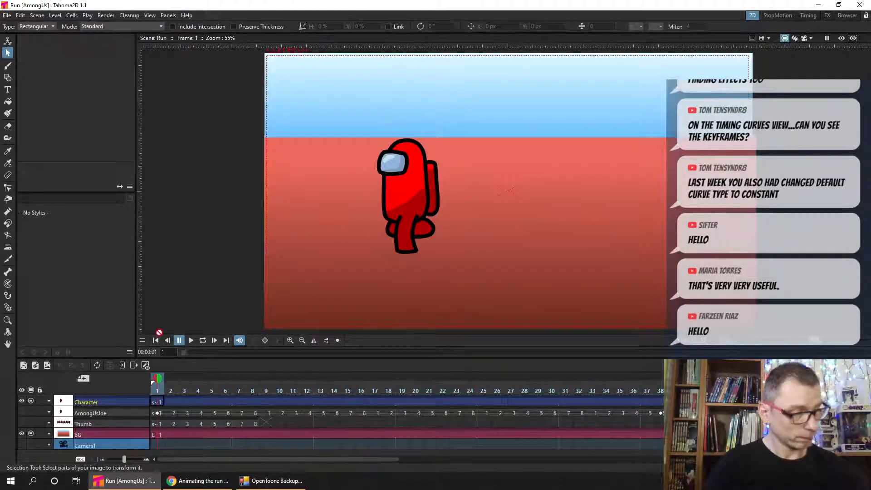
click(840, 40)
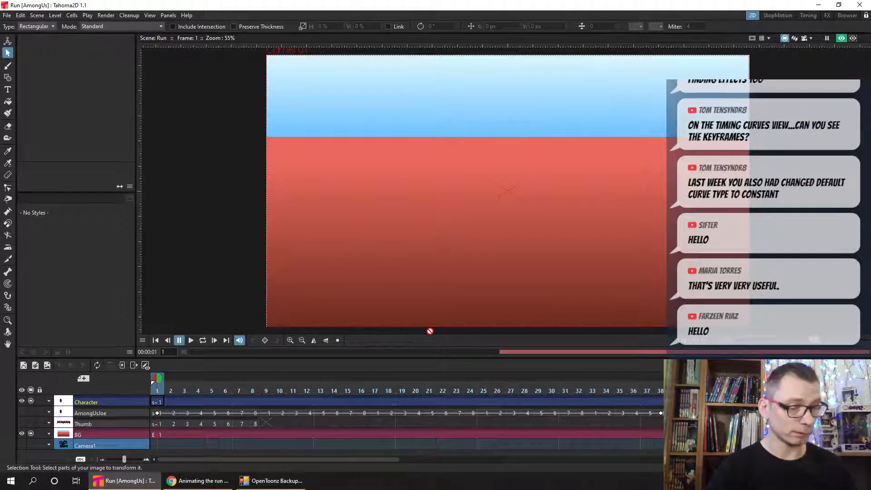
click(107, 15)
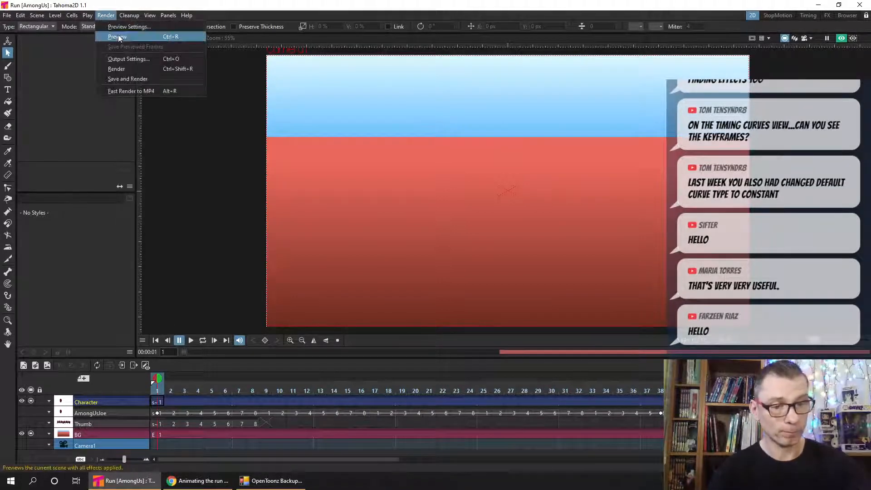
click(154, 37)
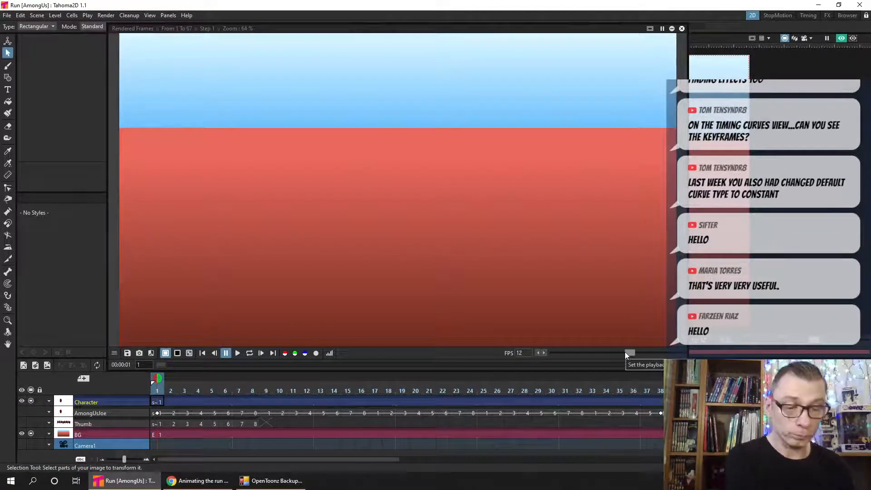
click(244, 355)
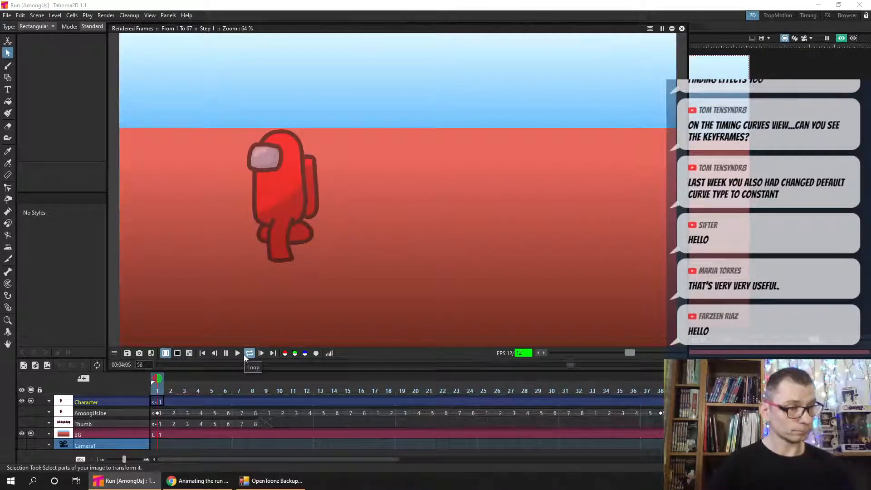
click(682, 29)
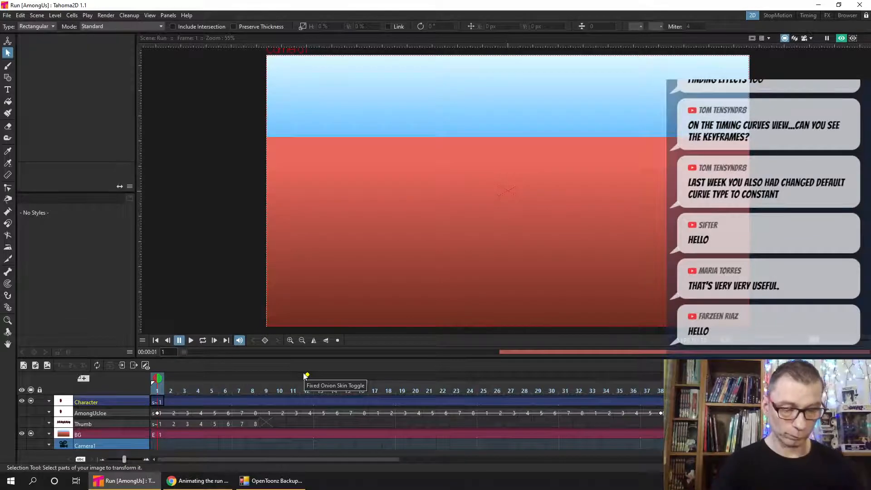
- Turn off the viewer preview and copy the AmongUsJoe cells from frames 2 to 8 into the Character column at frame 2
click(159, 400)
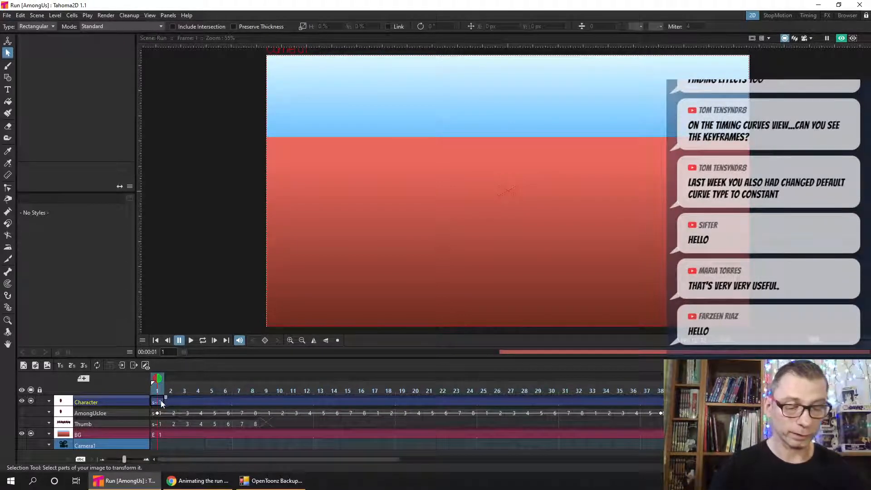
drag(160, 385, 325, 363)
click(840, 39)
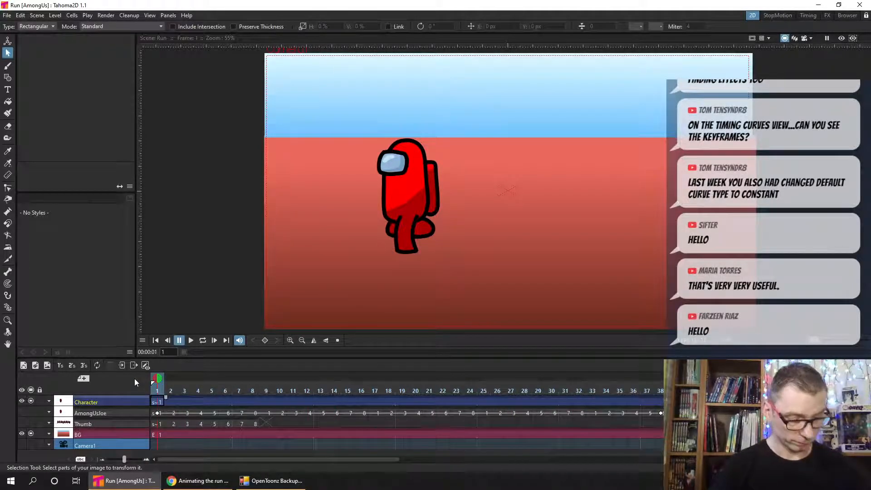
click(170, 413)
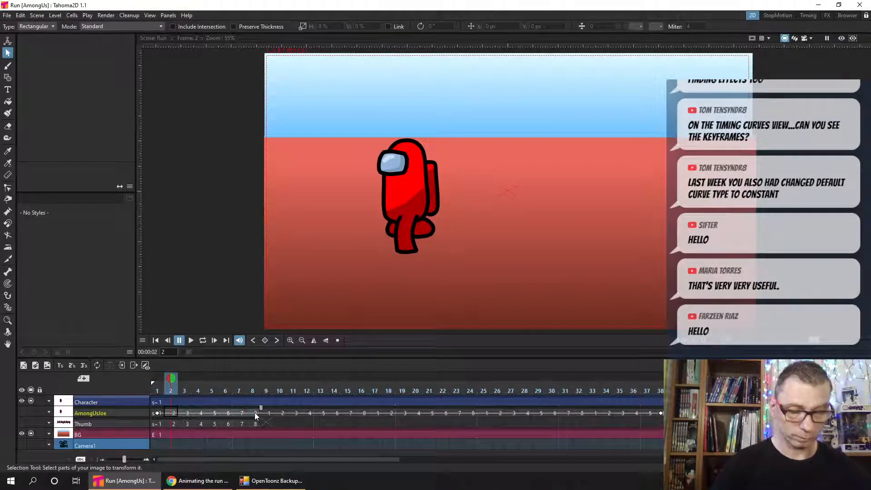
click(174, 402)
key(ctrl+v)
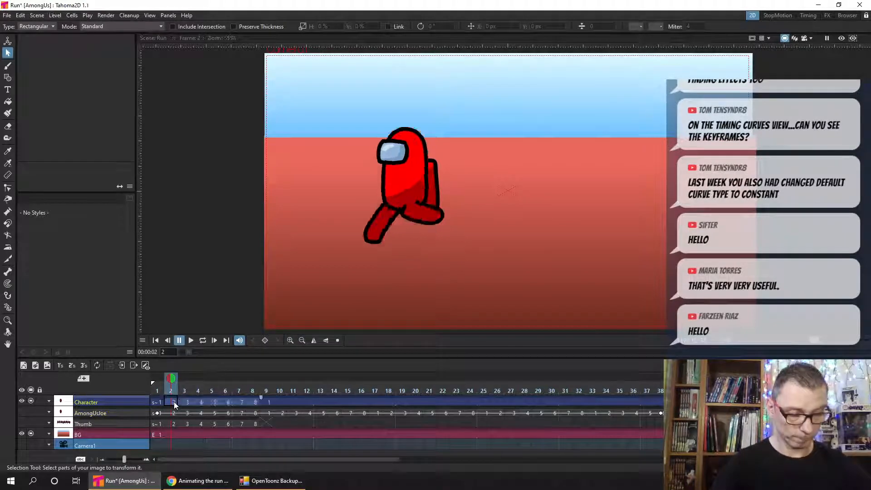
- Insert an empty cell at frame 9 of the Character column and delete the held exposure after it
click(268, 401)
key(Insert)
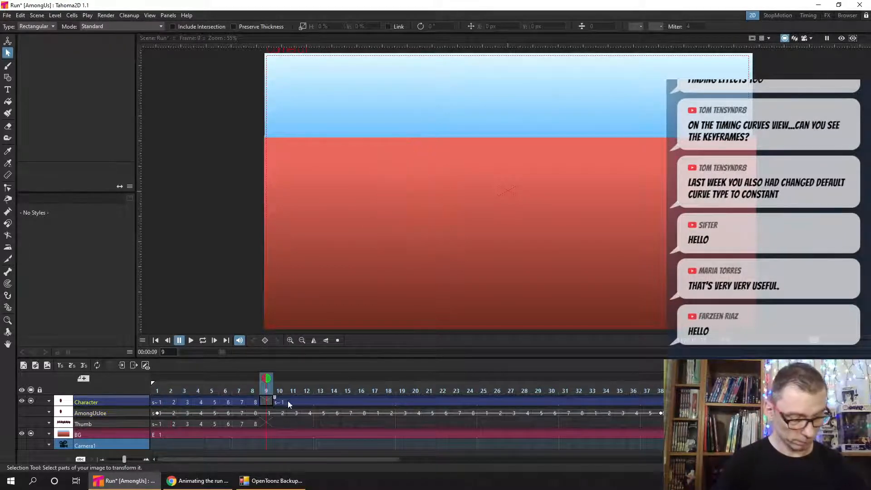
key(Delete)
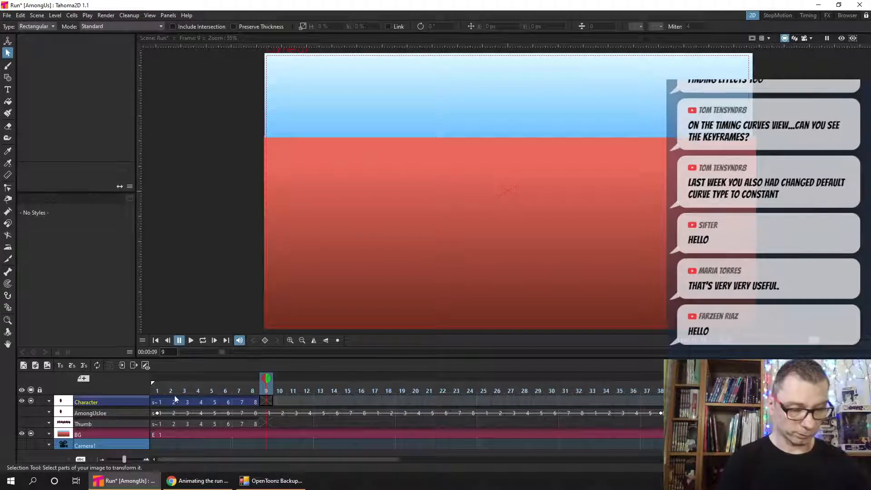
- Repeat the Character column's cells from frames 1 to 8 up to frame 67, and save the scene
drag(155, 401, 252, 401)
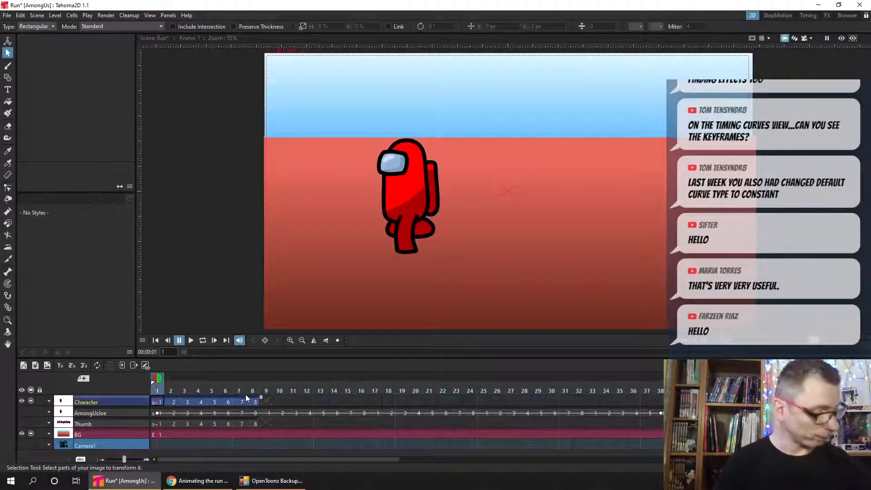
drag(333, 460, 279, 458)
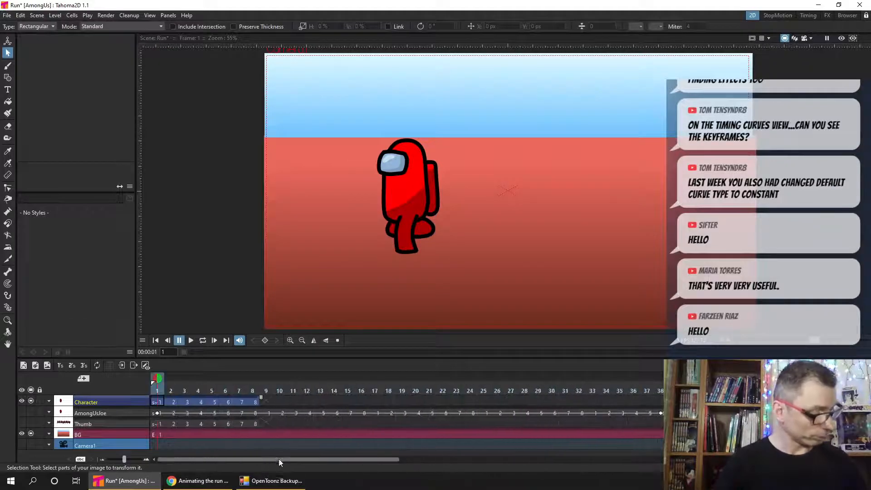
right_click(228, 401)
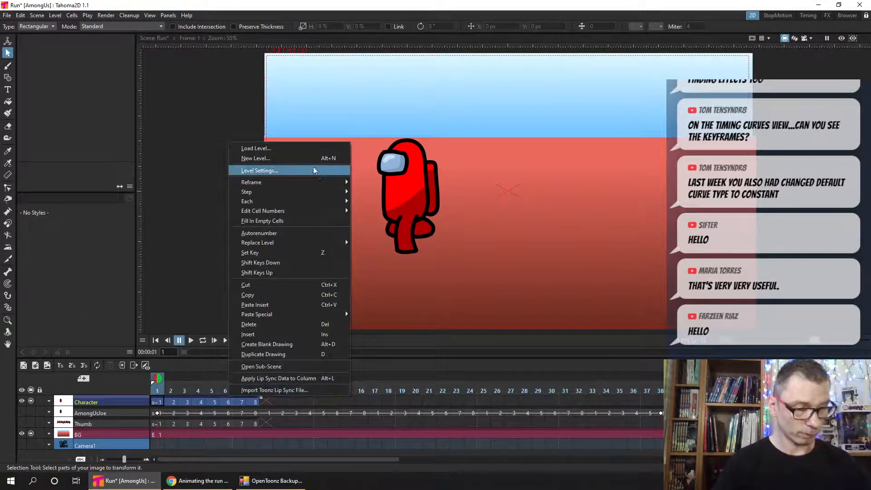
mouse_move(330, 216)
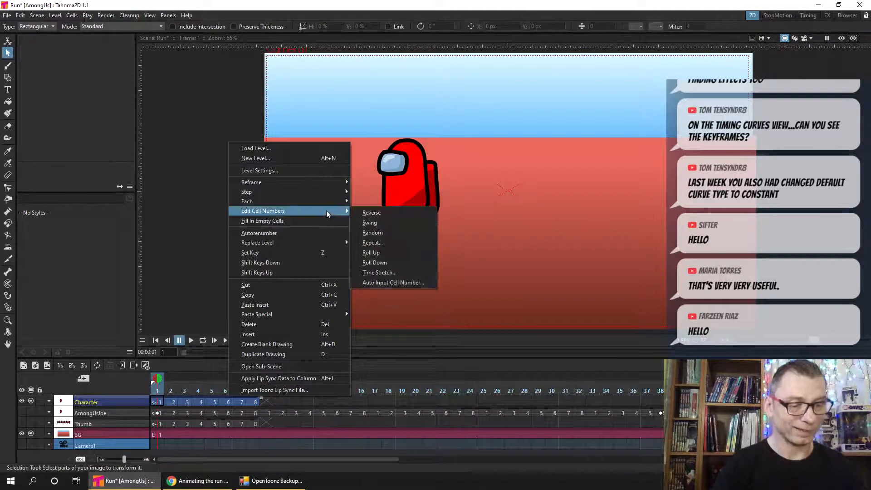
click(399, 242)
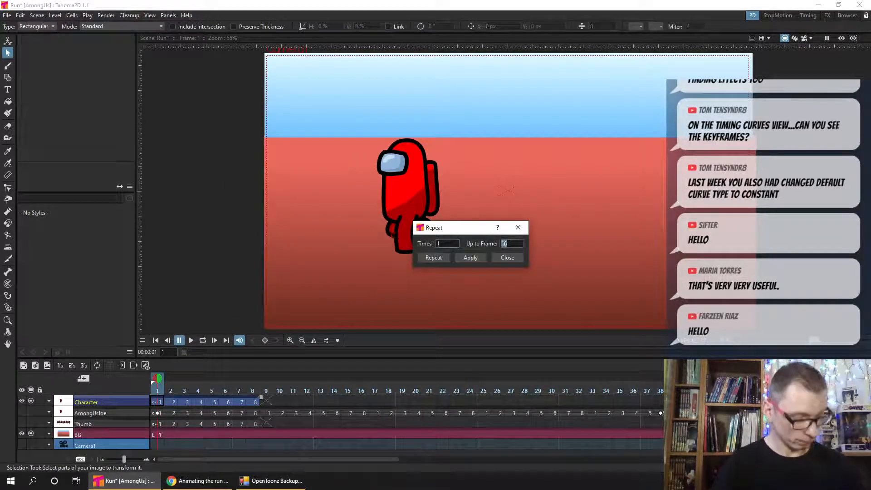
click(434, 258)
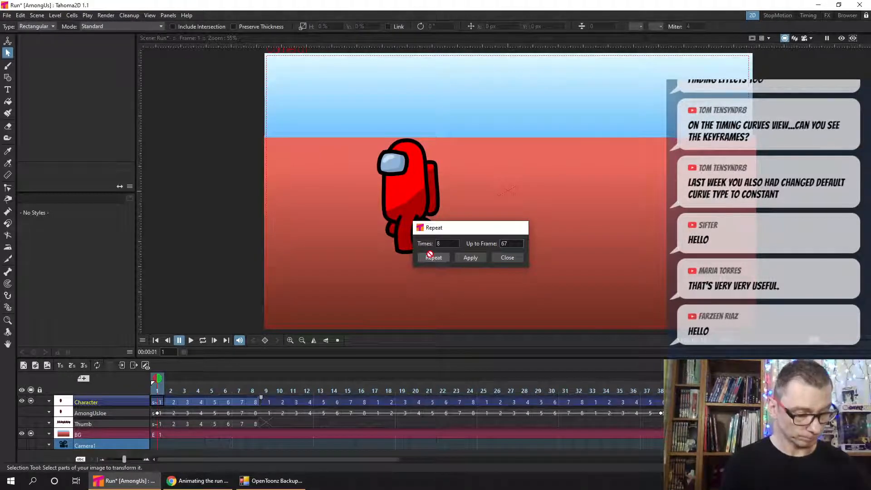
drag(362, 459, 564, 457)
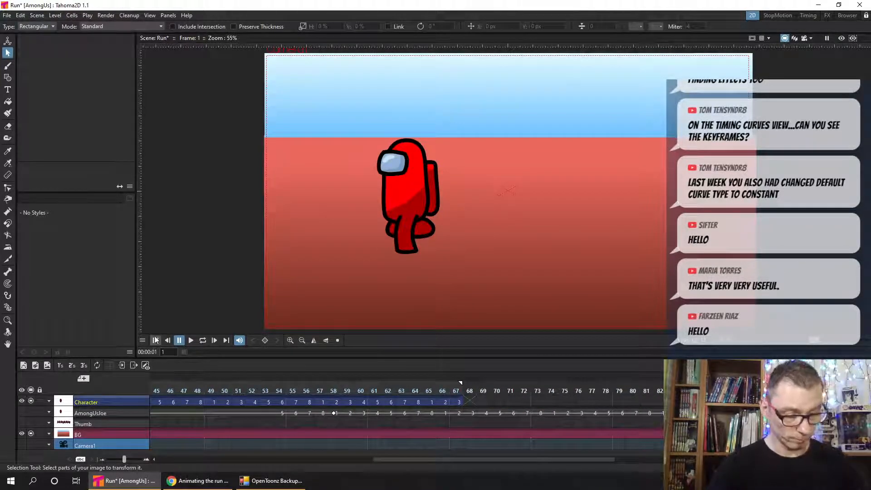
click(279, 459)
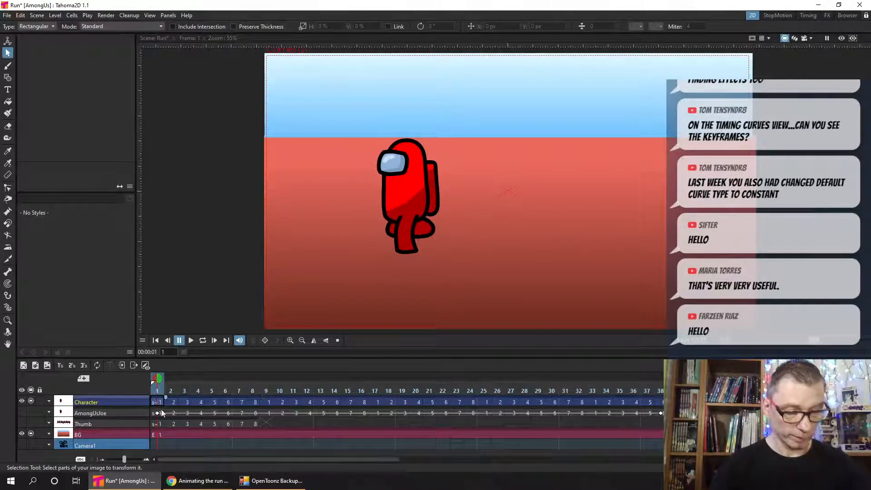
key(ctrl+s)
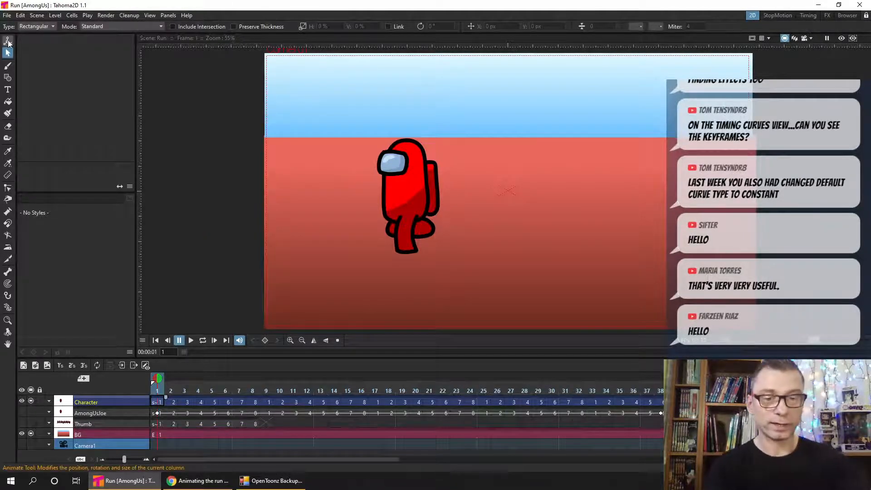
- Key the Character's position at about X 1553, Y -238 px on frame 1 and, with Y locked, at about X -767 px on frame 67
click(8, 44)
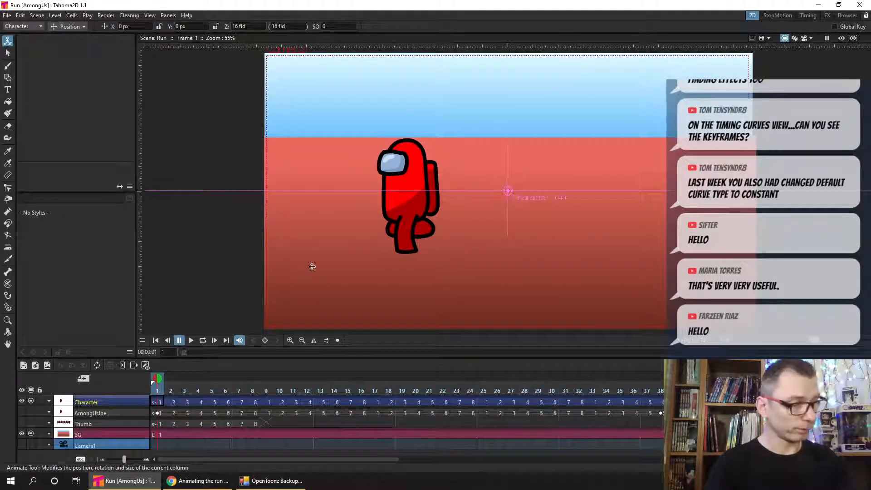
drag(360, 268, 733, 314)
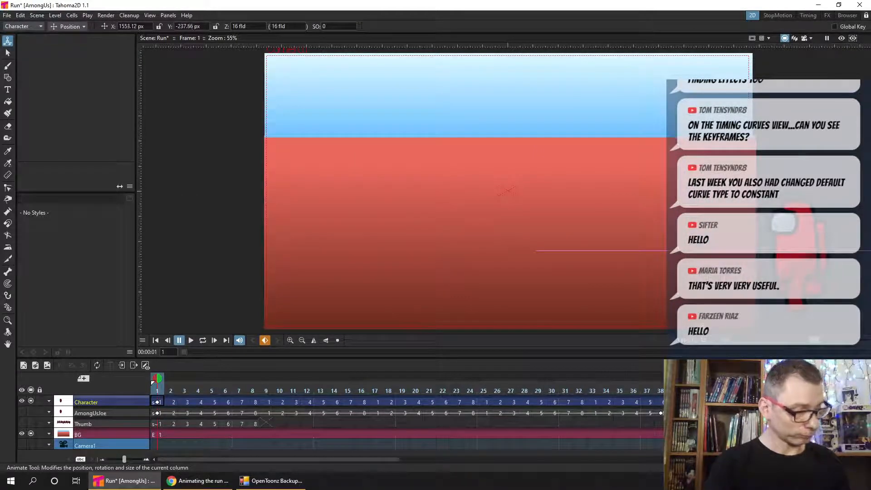
drag(382, 460, 563, 459)
click(557, 402)
text(3)
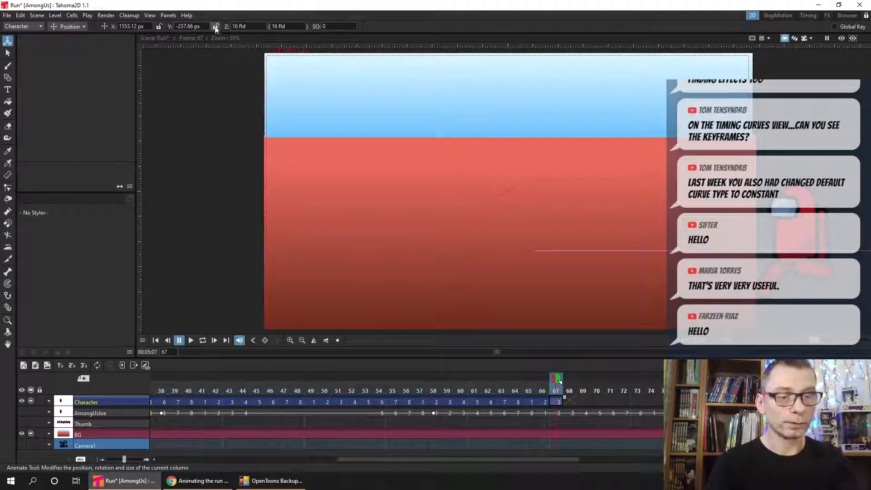
click(216, 27)
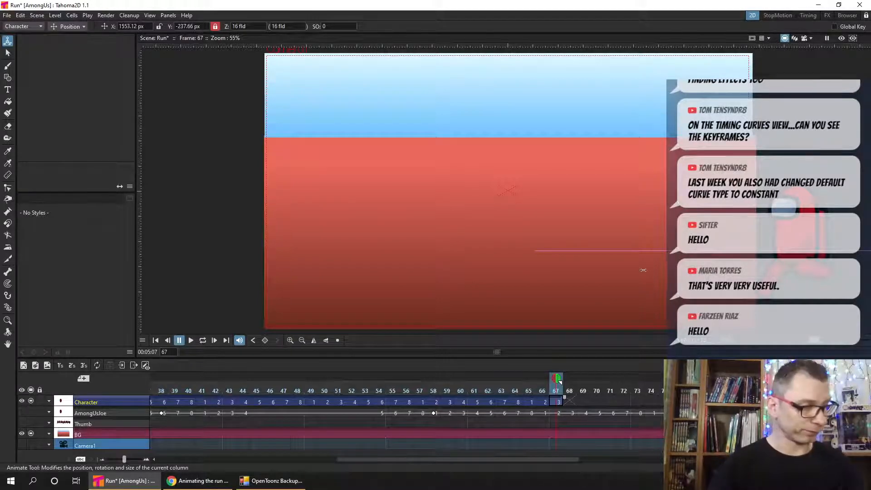
drag(643, 272, 279, 295)
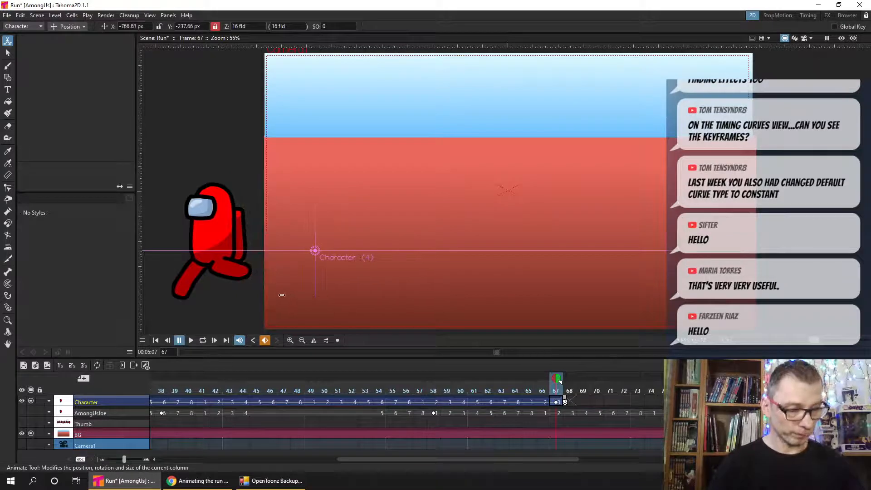
- Switch the viewer to camera view at frame 1 with maximum opacity, and nudge the character to about X 1560 px
click(152, 340)
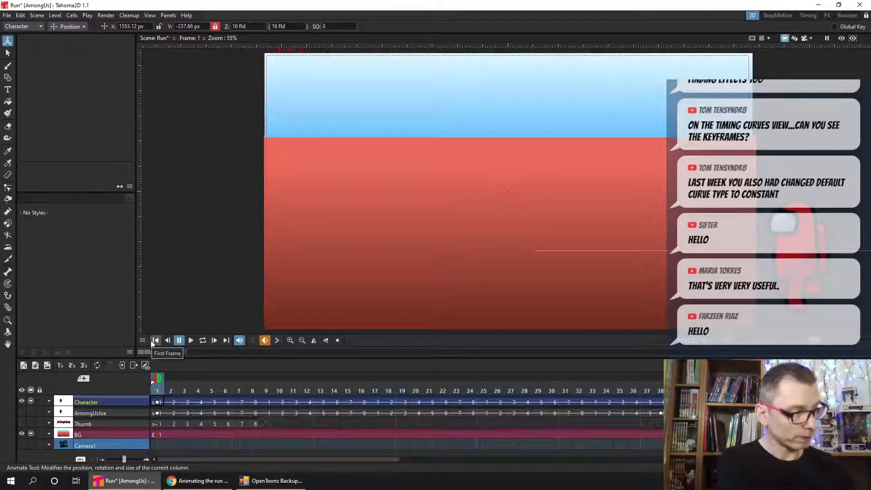
click(805, 39)
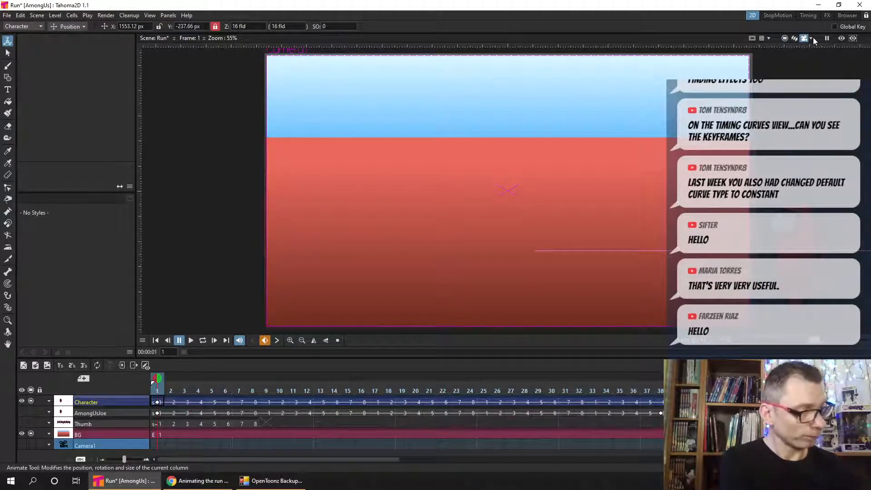
click(812, 40)
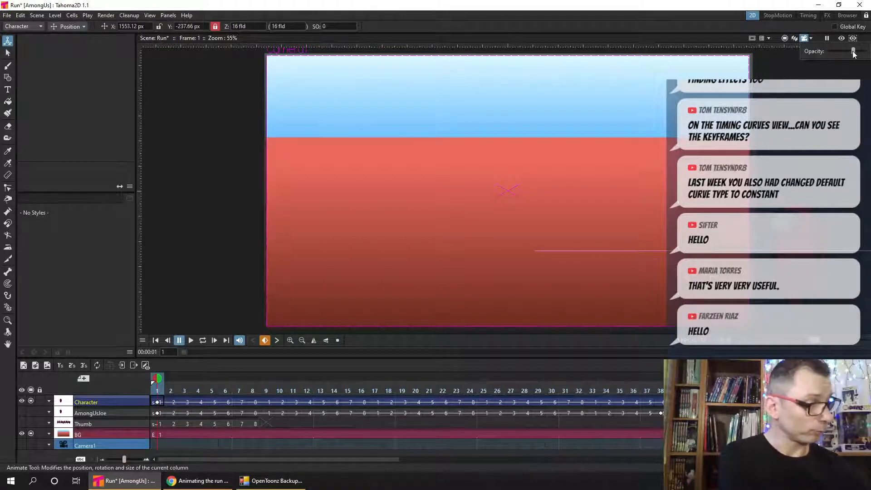
mouse_move(854, 51)
mouse_down()
mouse_move(868, 53)
mouse_move(829, 51)
mouse_move(868, 51)
mouse_up()
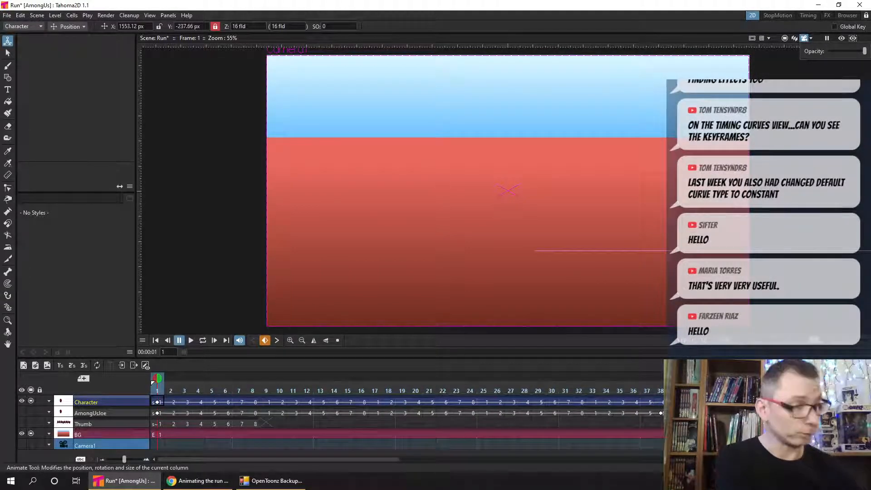
drag(817, 204, 818, 204)
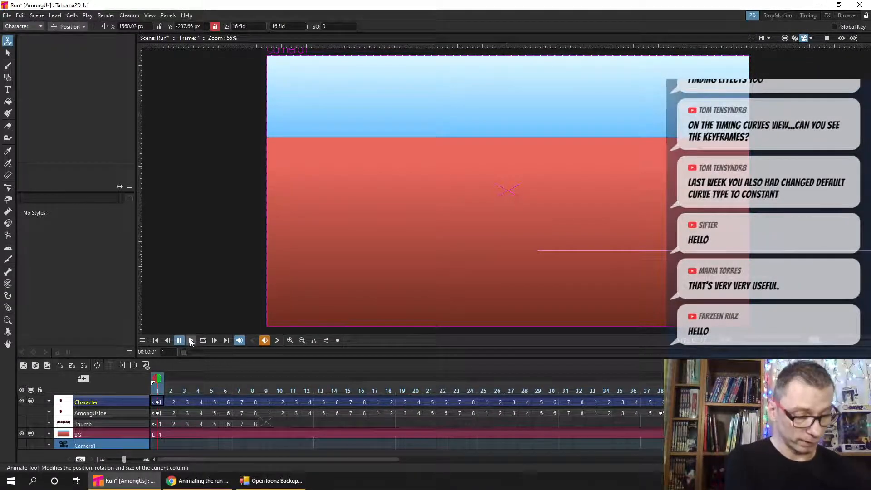
- Play the start of the run in the viewer, and play the rendered preview of frames 1 to 67
click(191, 340)
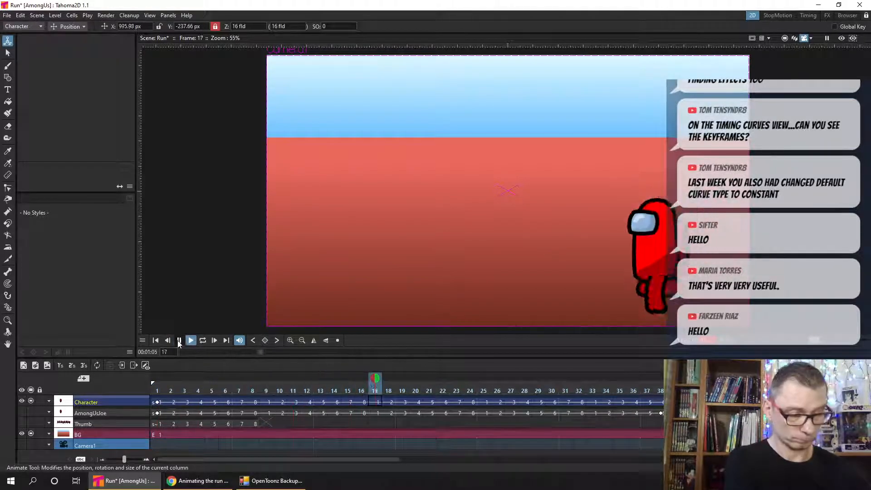
click(151, 340)
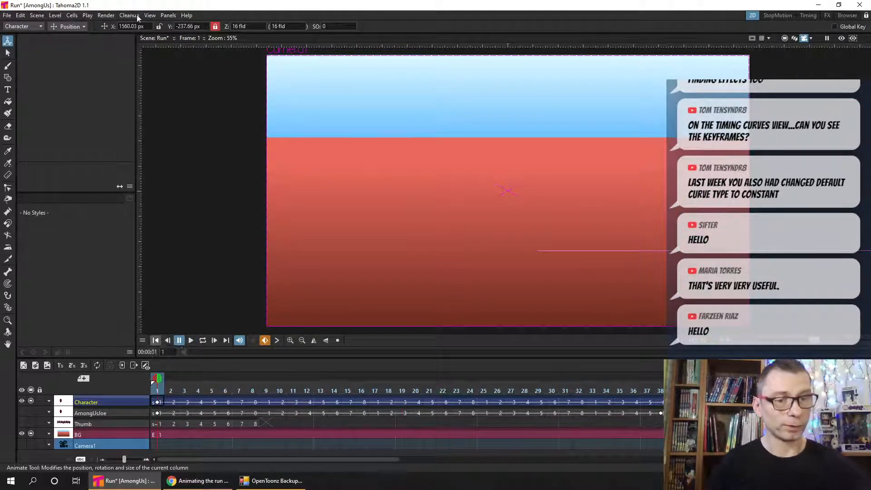
click(105, 15)
click(130, 38)
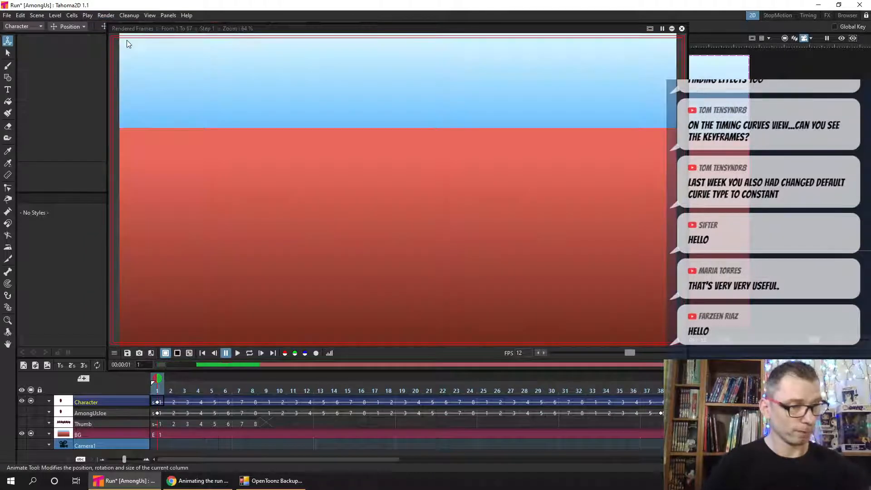
drag(374, 34, 395, 24)
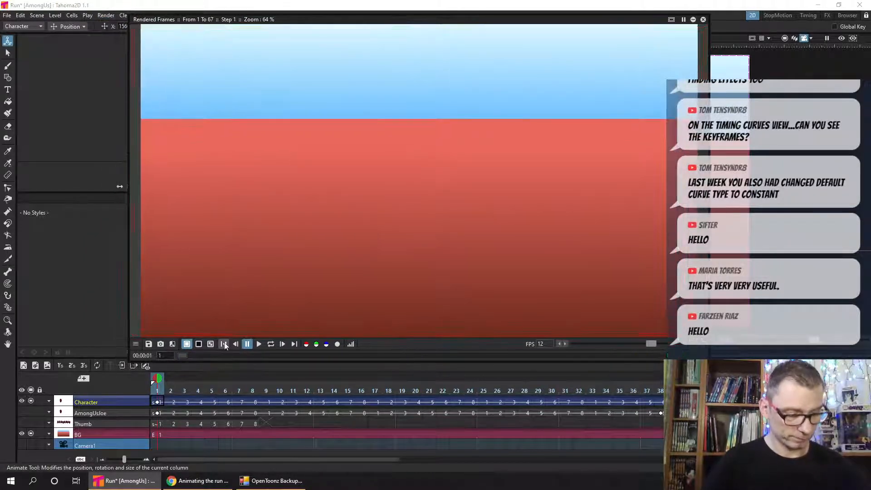
click(260, 344)
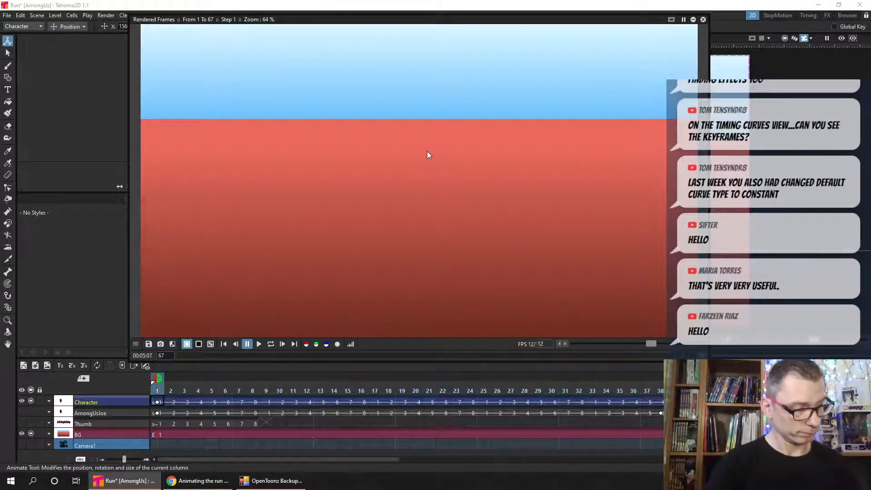
- Fit the rendered preview to its window, replay it from the first frame and close it
right_click(461, 177)
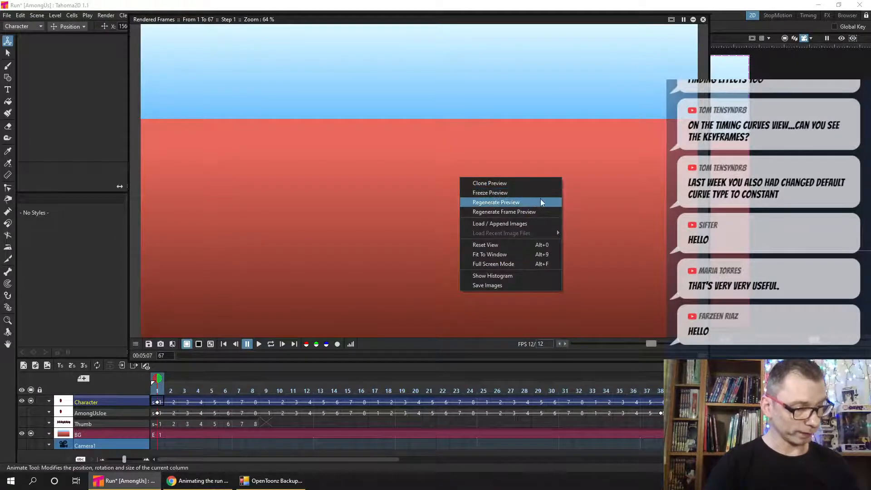
click(542, 254)
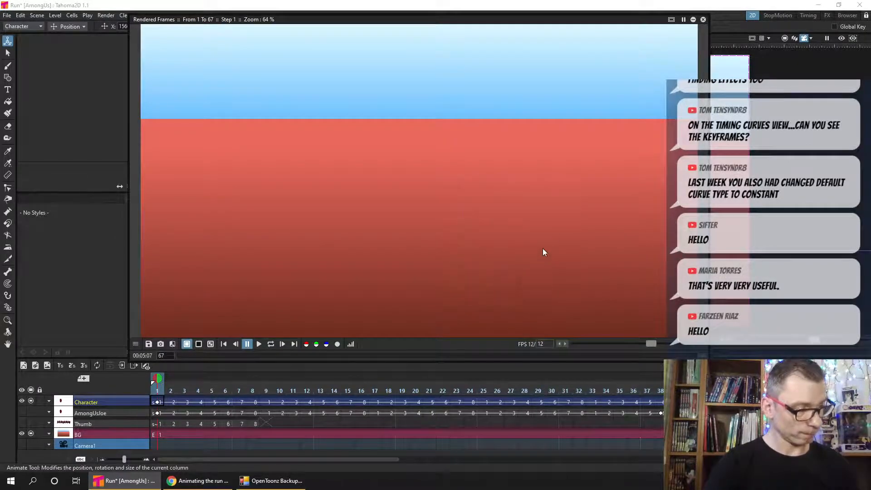
click(224, 344)
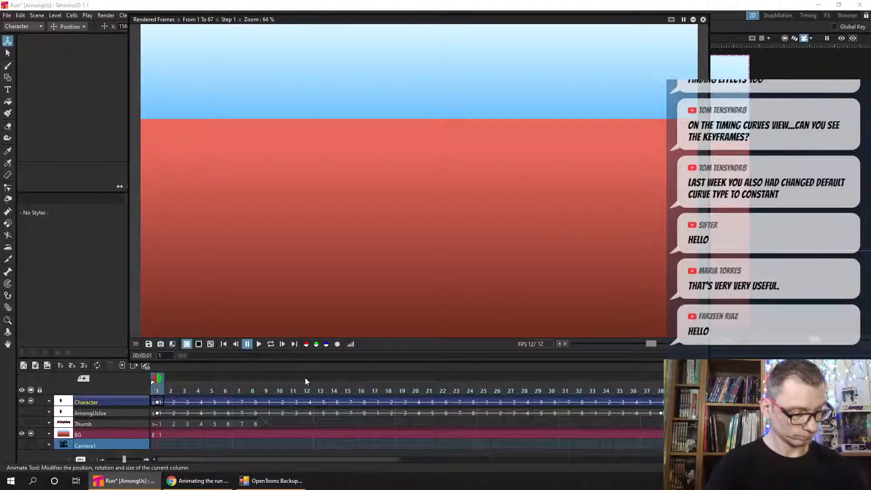
click(258, 343)
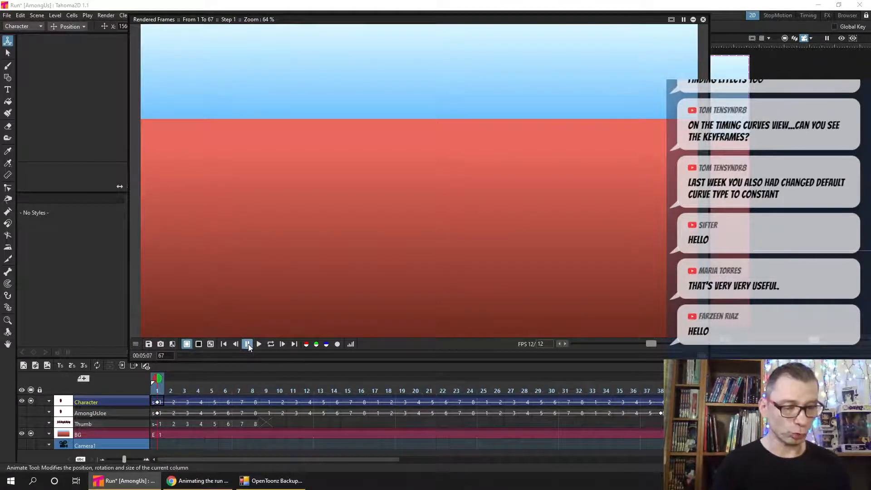
click(703, 19)
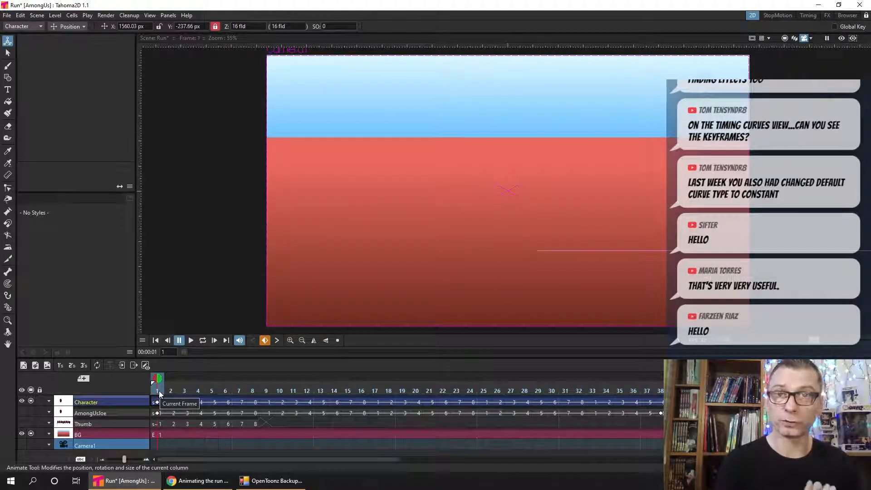
- At frame 13, shift the Character node slightly in the FX room, and save the scene back in the 2D room
click(321, 403)
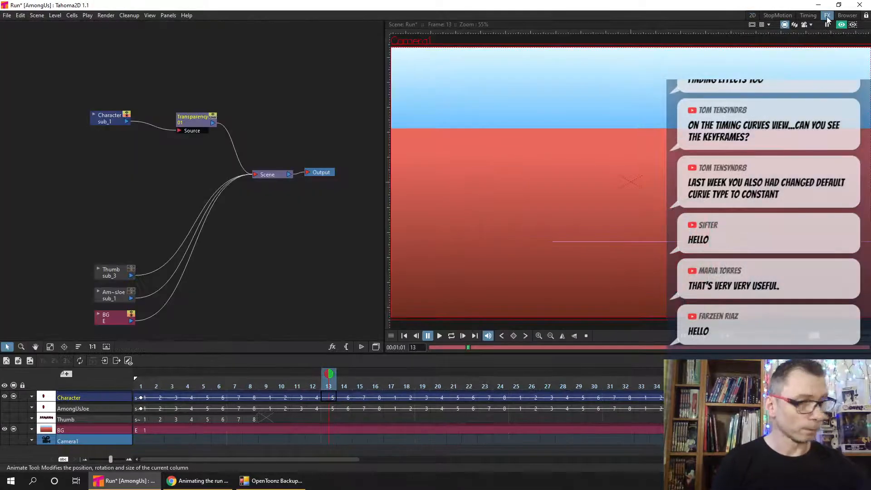
click(827, 16)
mouse_move(102, 116)
mouse_down()
mouse_move(98, 99)
mouse_move(82, 130)
mouse_move(108, 127)
mouse_up()
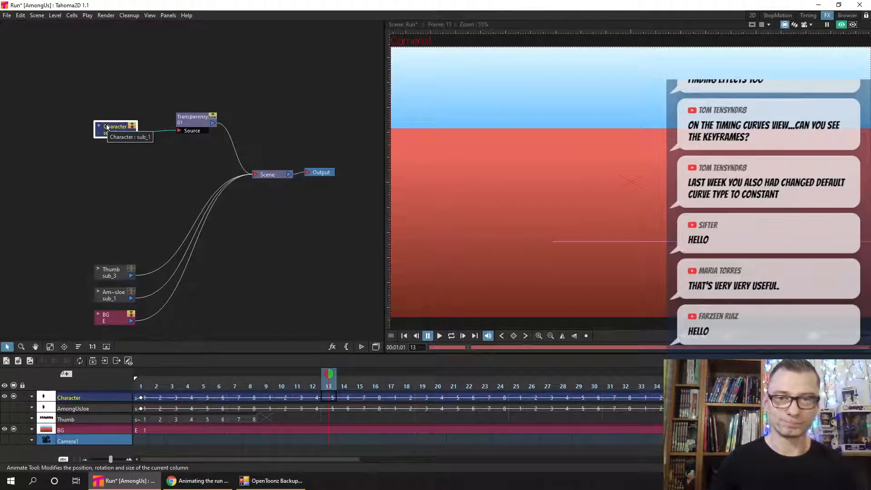
click(752, 16)
key(ctrl+s)
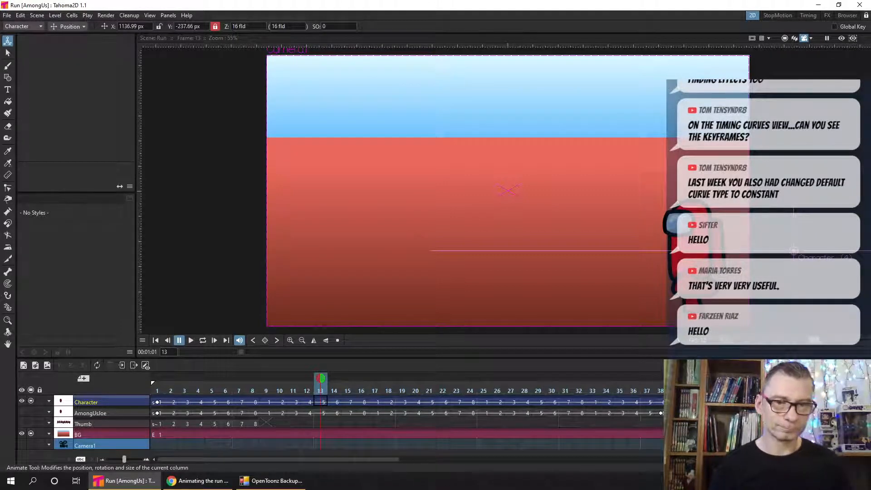
- Open the recent scene Boxes.tnz from the Walk Rotations project
click(7, 15)
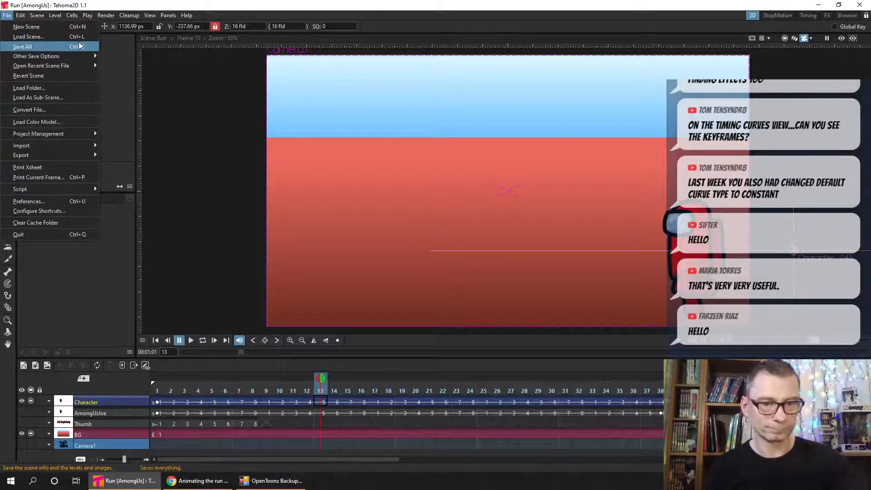
mouse_move(85, 66)
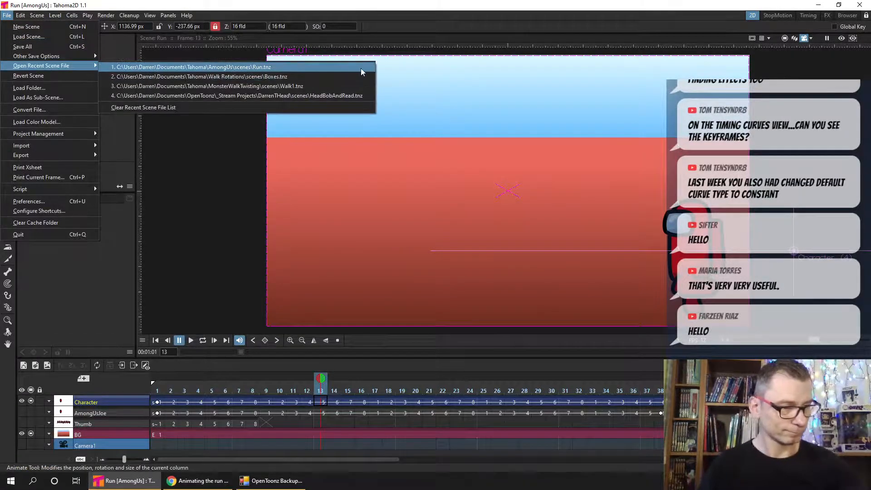
click(342, 76)
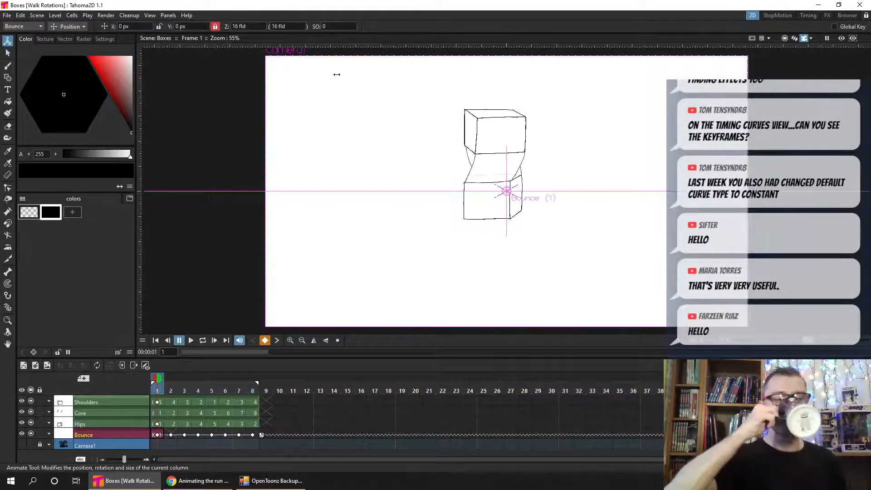
- Start loading a level at frame 10 of the Shoulders layer and browse to the AmongUs project's drawings folder
click(9, 53)
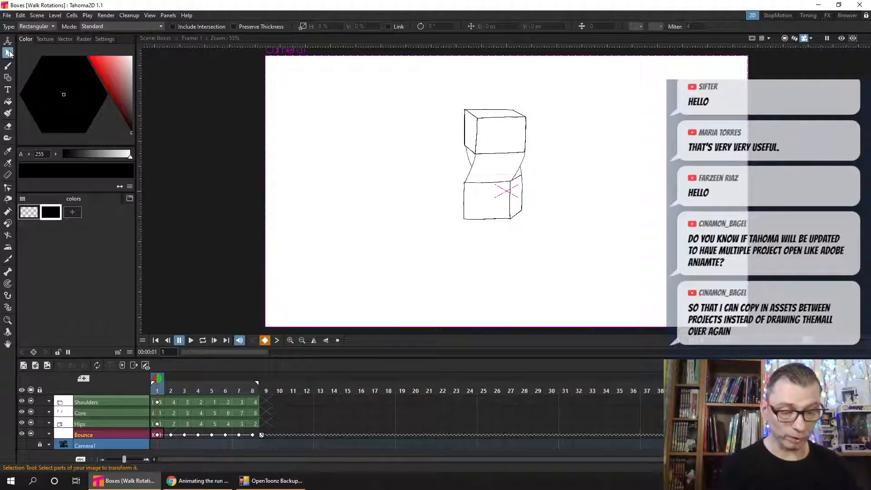
click(267, 402)
click(279, 401)
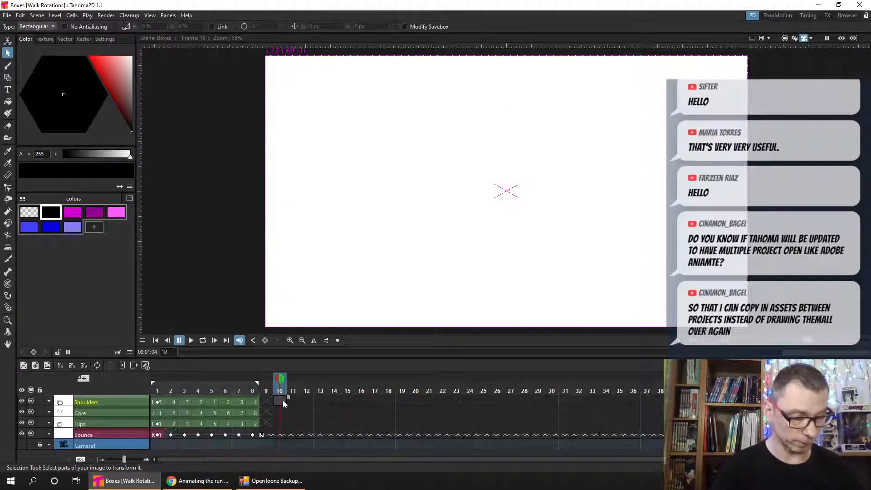
right_click(282, 401)
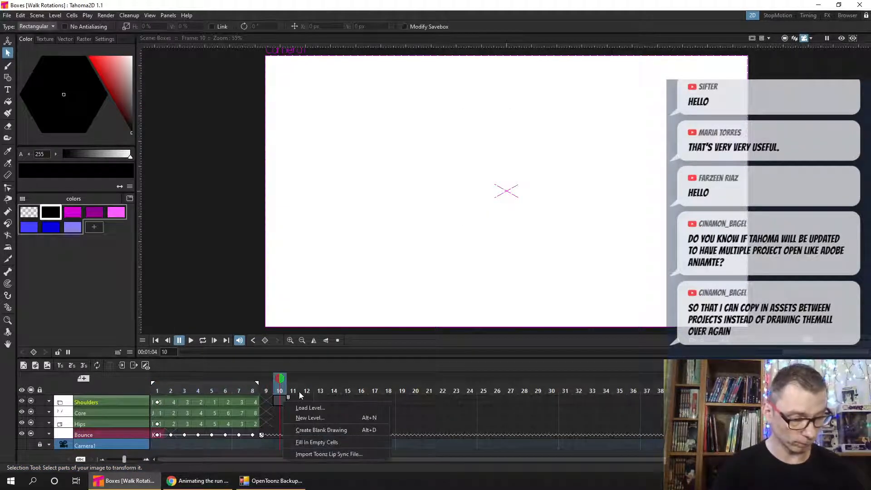
click(344, 408)
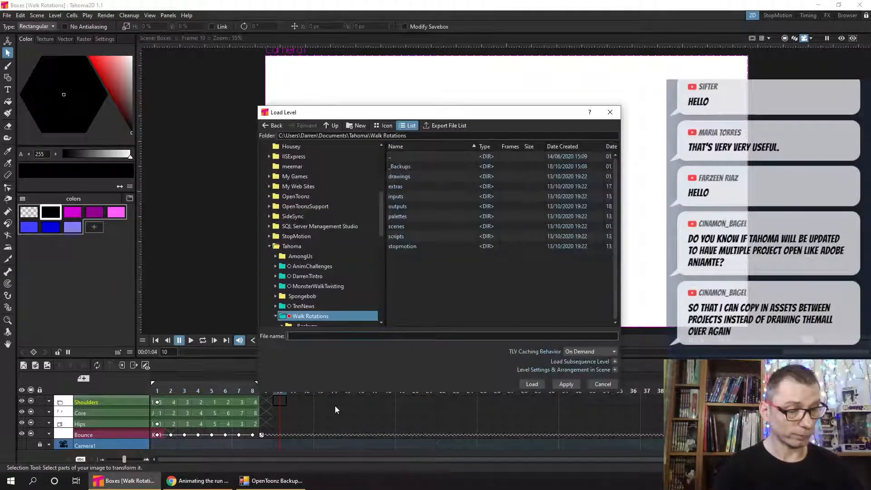
drag(381, 225, 381, 243)
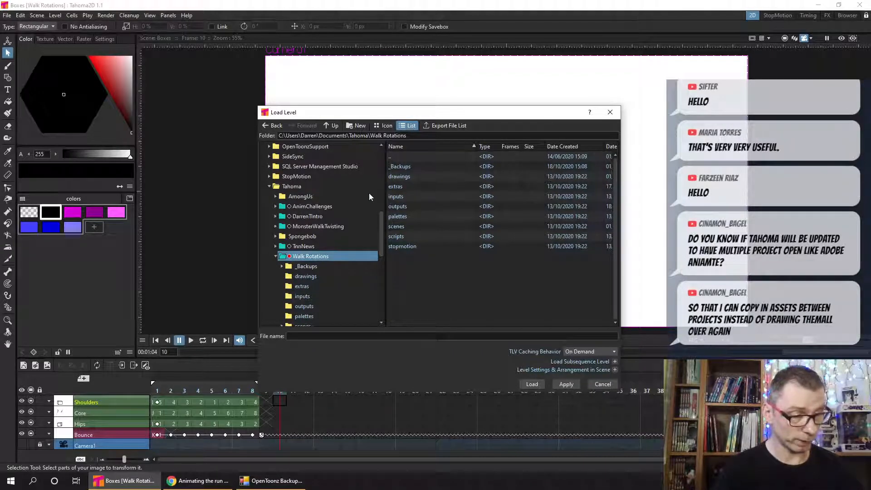
click(276, 256)
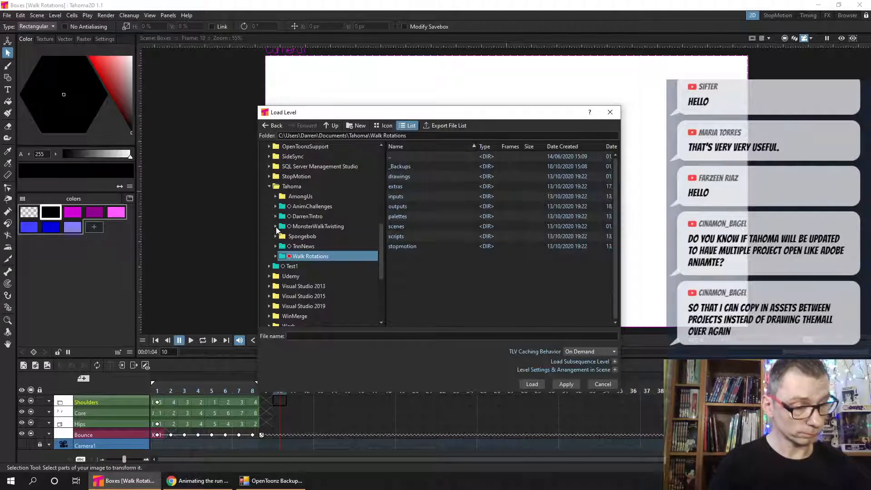
click(318, 196)
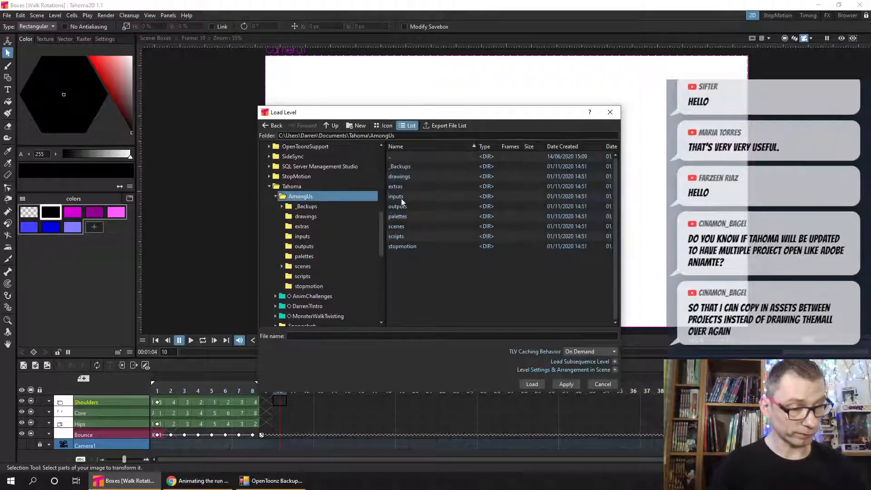
click(309, 216)
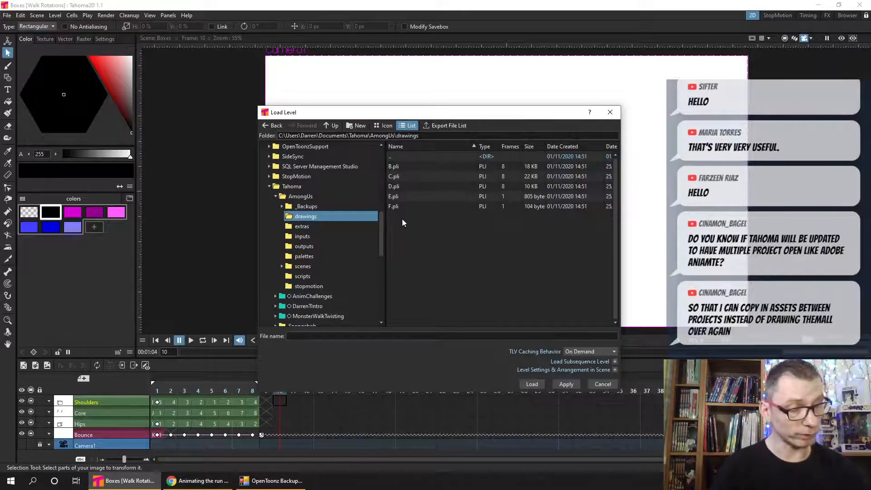
- Import the F.pli level into the current project at frame 10 of the Shoulders layer
click(395, 206)
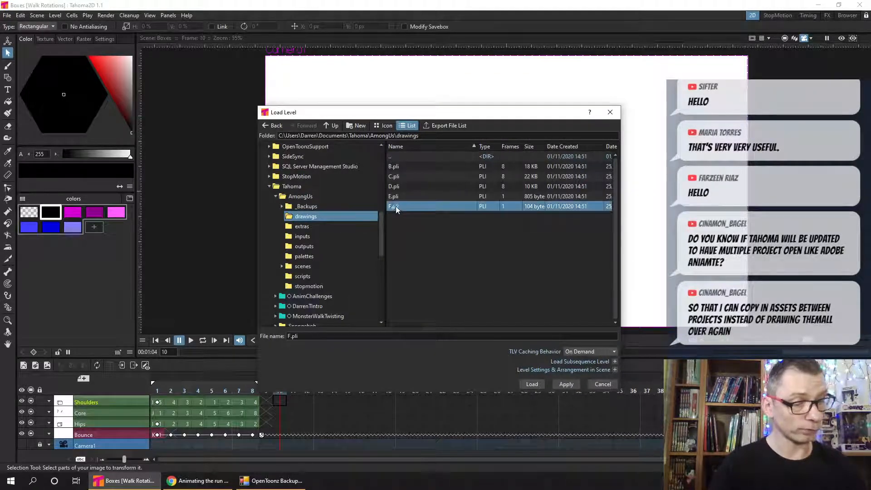
click(533, 385)
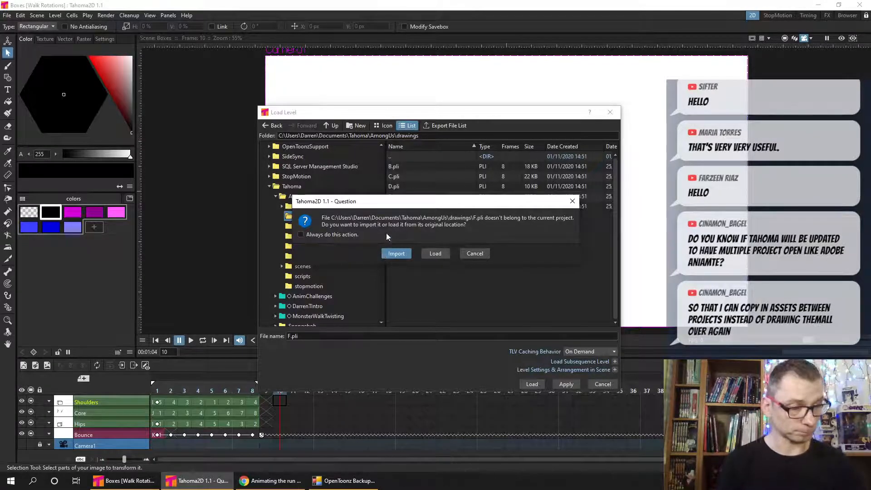
click(395, 253)
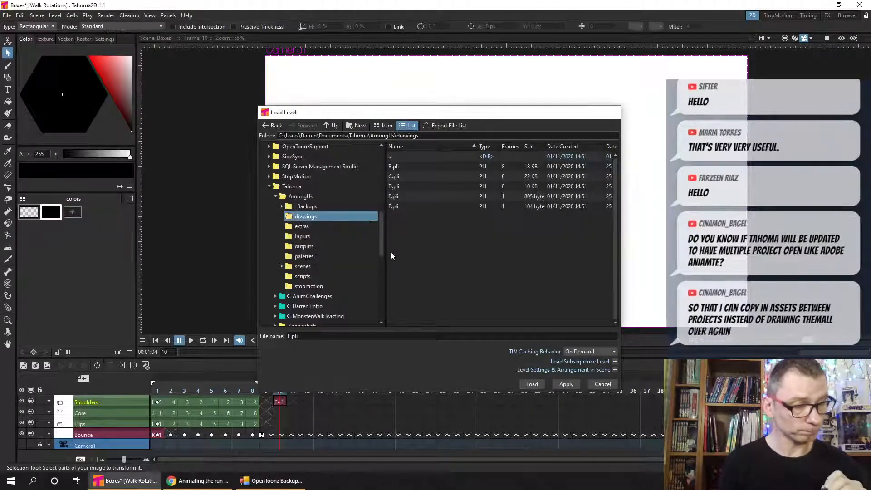
click(281, 404)
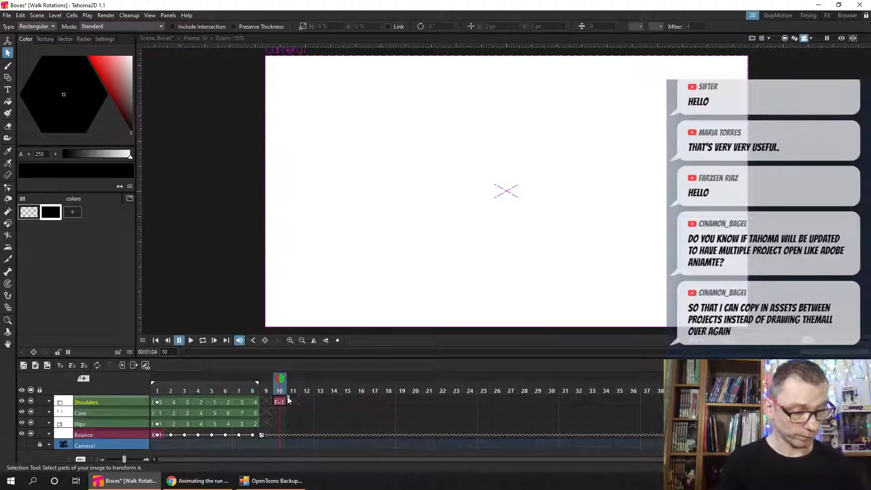
click(293, 402)
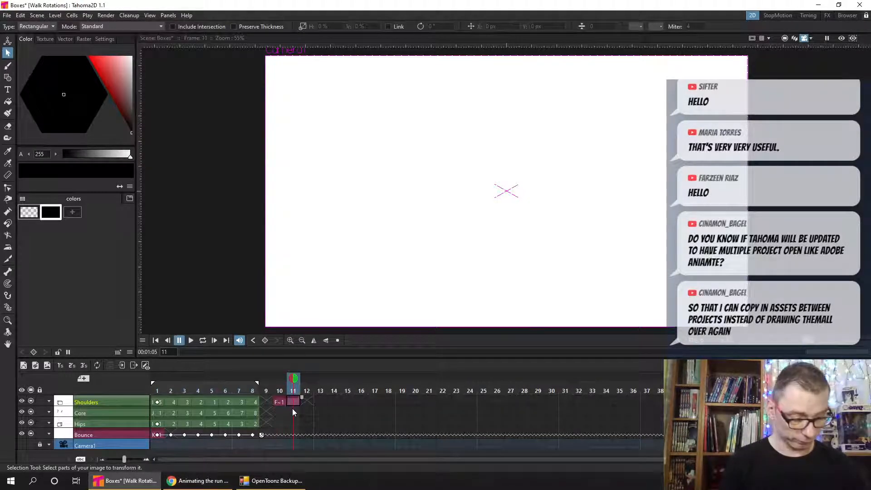
click(281, 401)
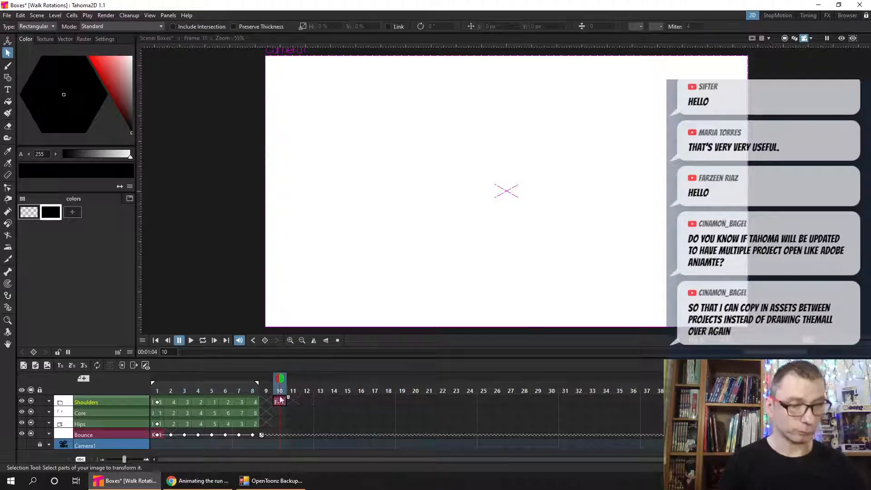
- Show the Level Strip, enlarge it and inspect the imported F_1 drawing on its own, then return to frame 10
click(150, 15)
mouse_move(168, 15)
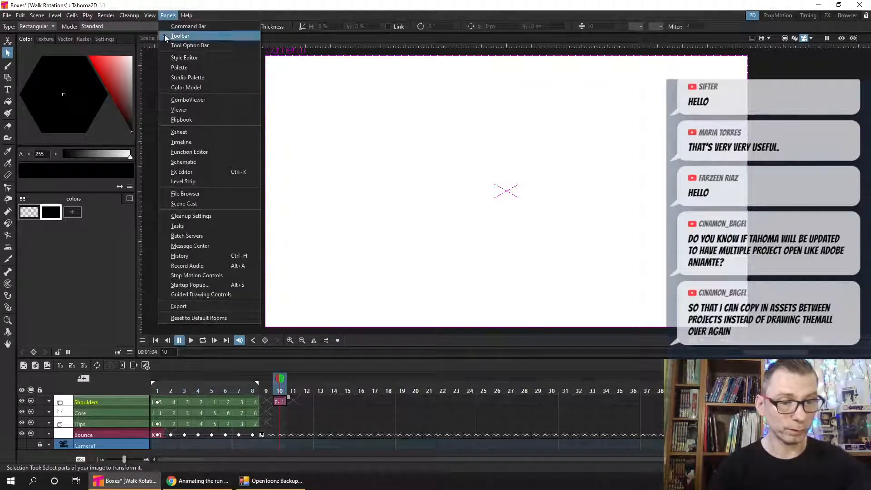
click(208, 183)
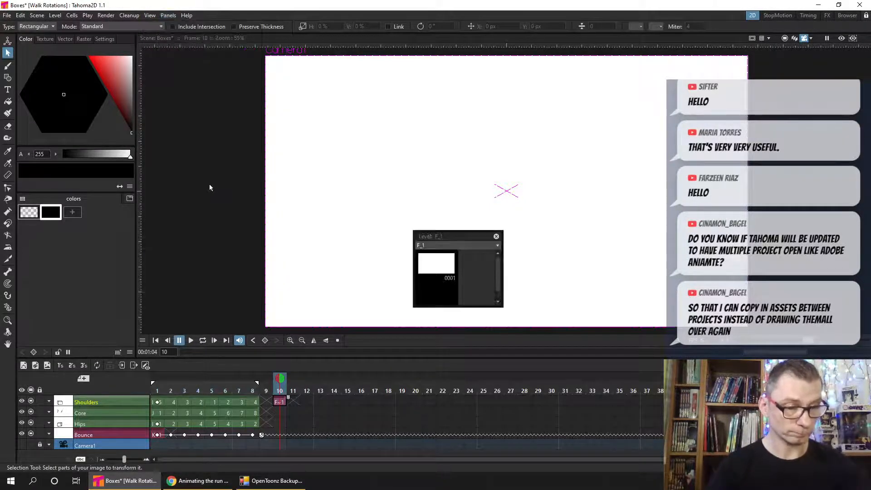
drag(467, 230, 471, 146)
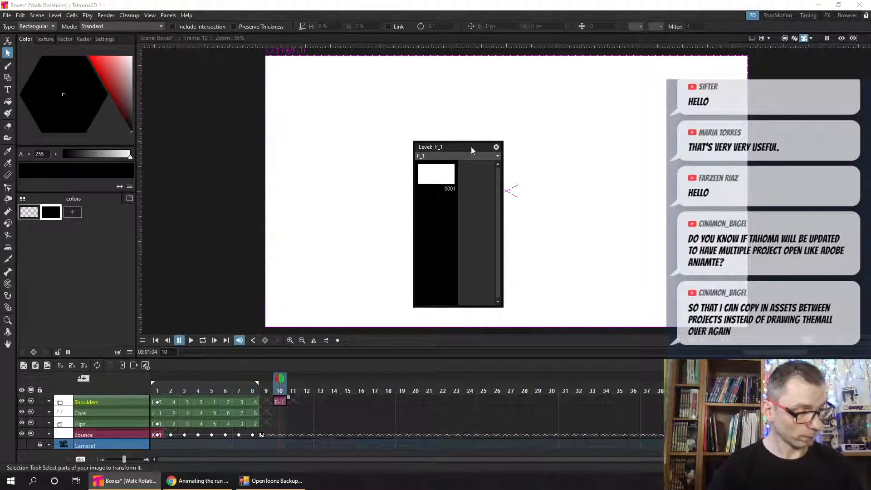
click(447, 182)
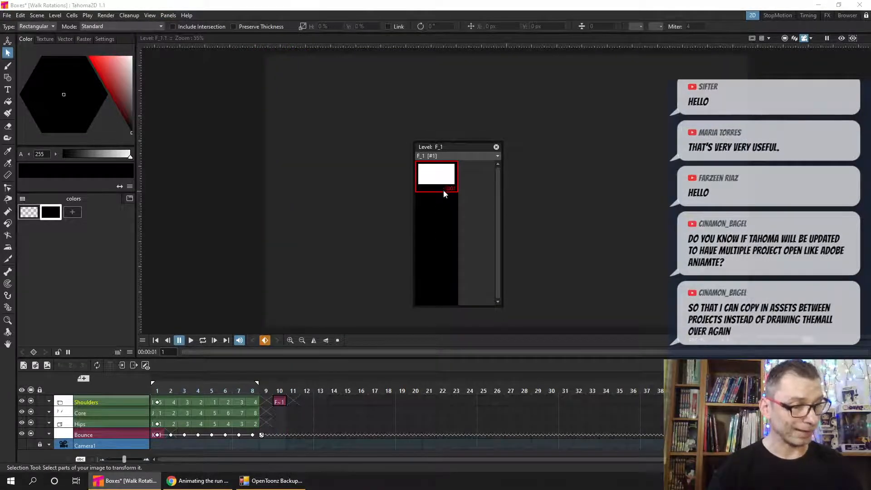
click(280, 401)
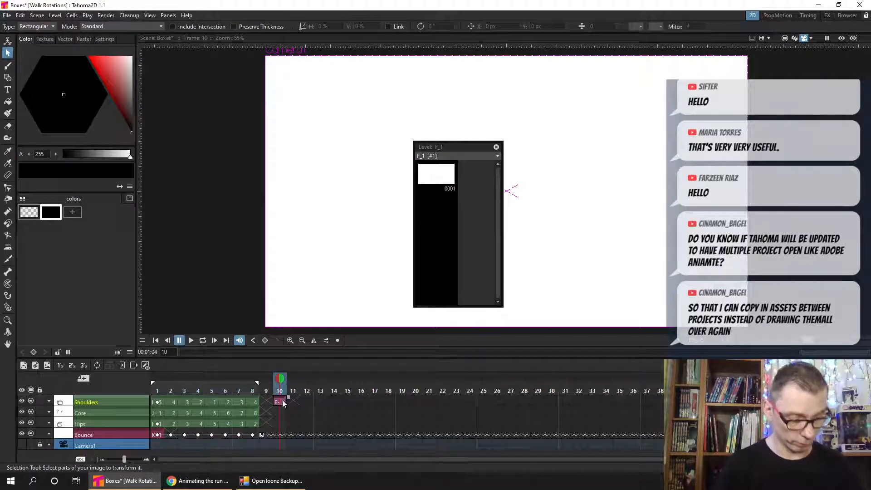
- Replace the empty F_1 cell at frame 10 of Shoulders by importing E.pli from AmongUs, renaming the new file with the suffix _1
right_click(281, 398)
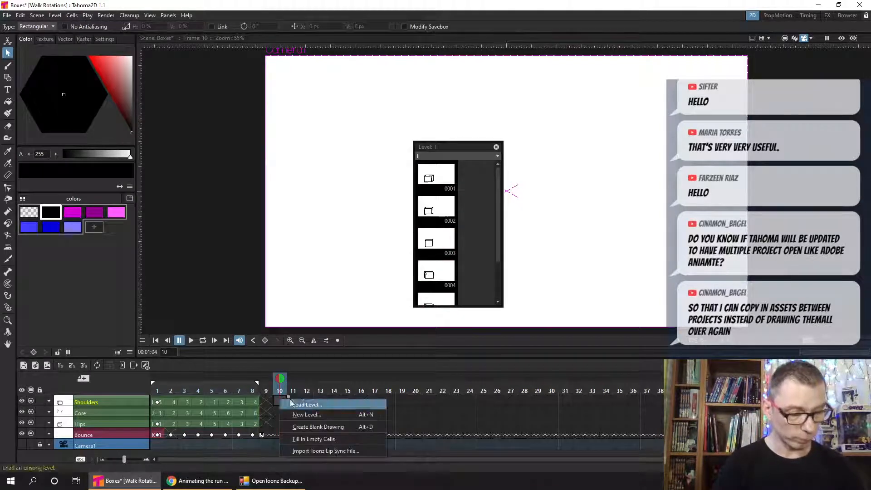
click(323, 404)
click(400, 196)
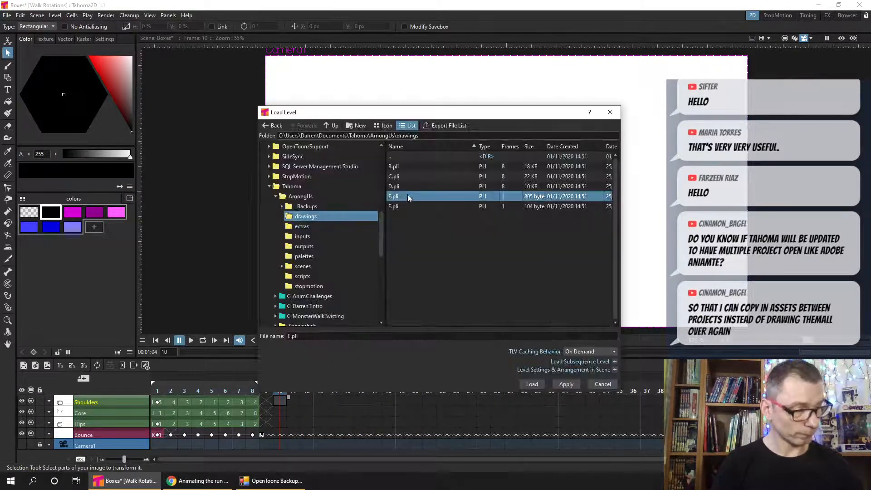
click(532, 384)
click(394, 249)
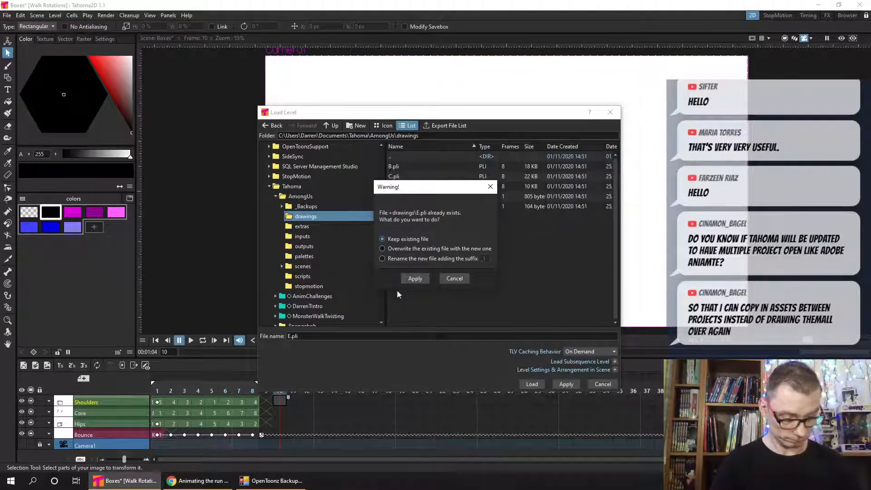
click(393, 258)
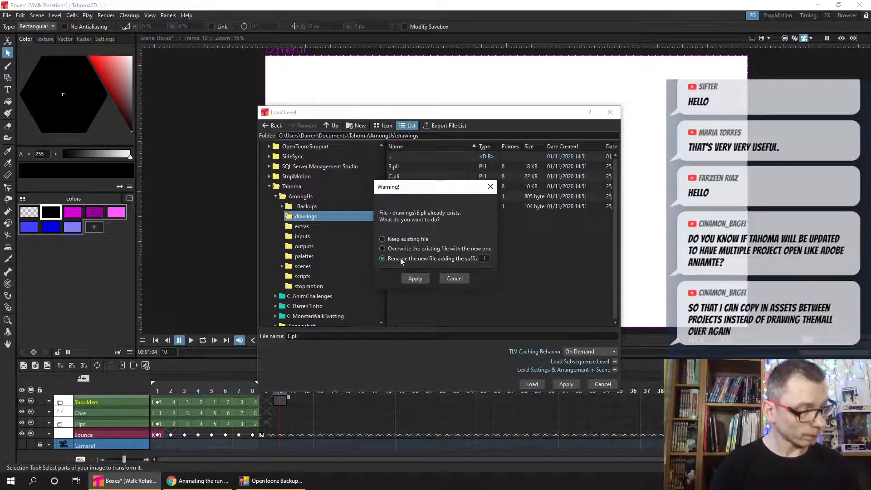
click(414, 282)
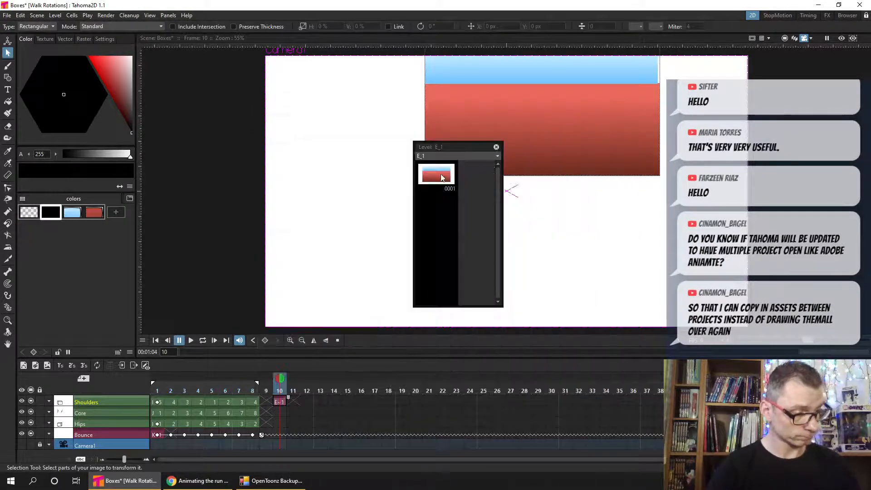
- Inspect the imported E_1 background drawing on its own in the Level Strip, return to the scene at frame 11 and close the strip
drag(444, 146, 226, 103)
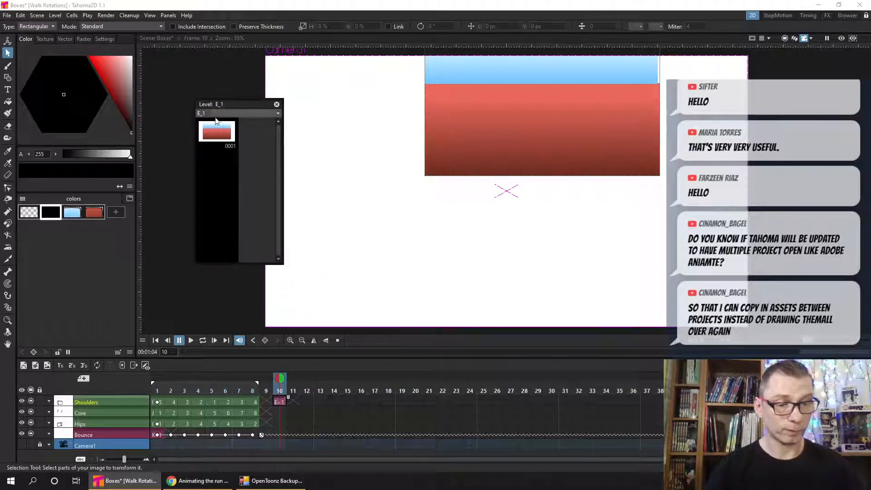
click(216, 133)
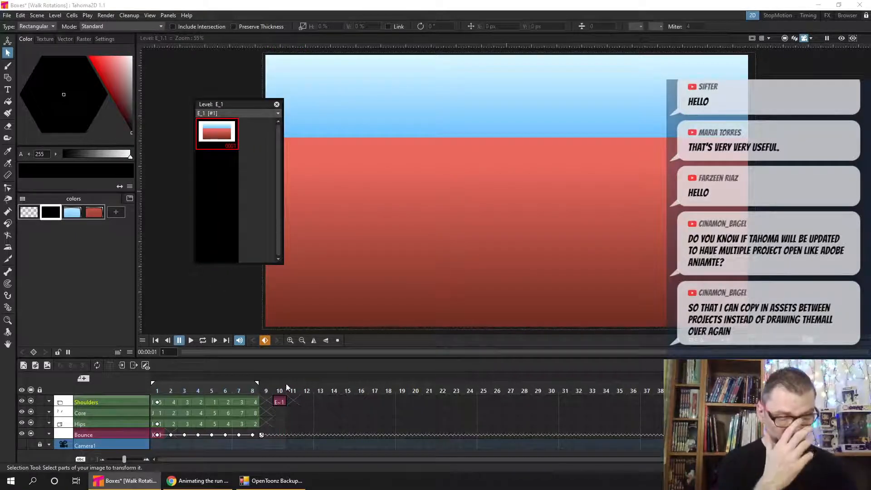
right_click(277, 410)
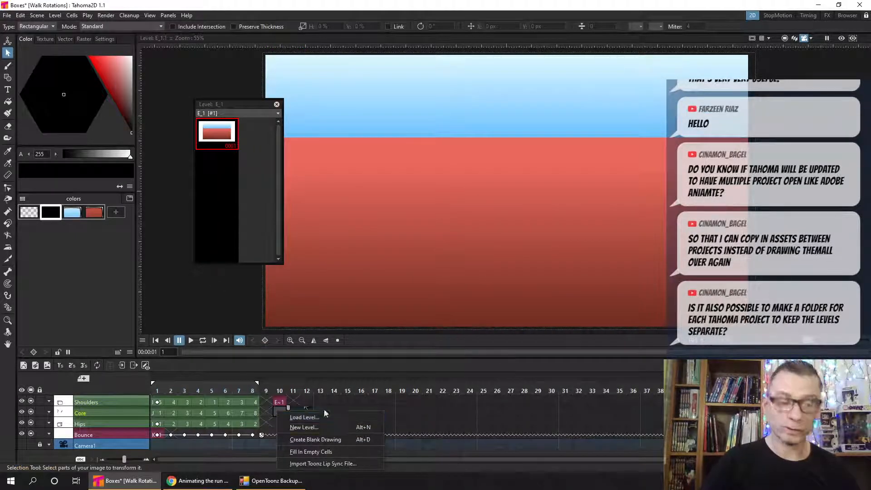
key(Escape)
click(301, 395)
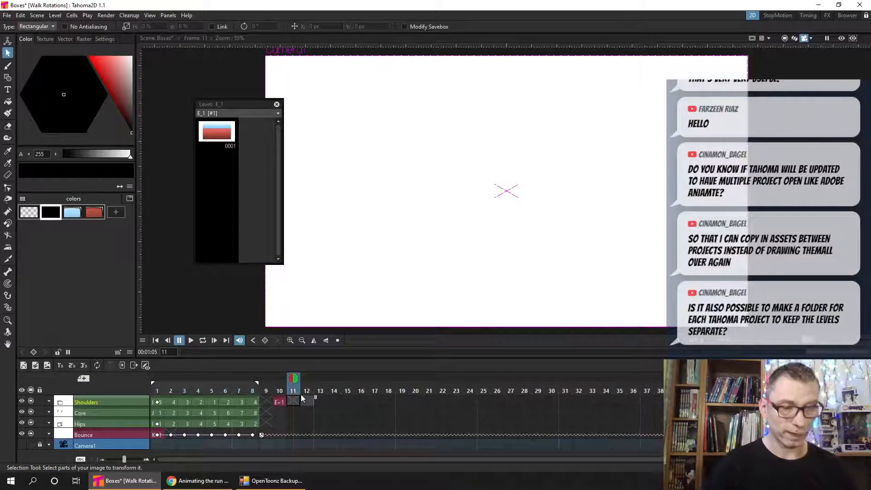
click(276, 104)
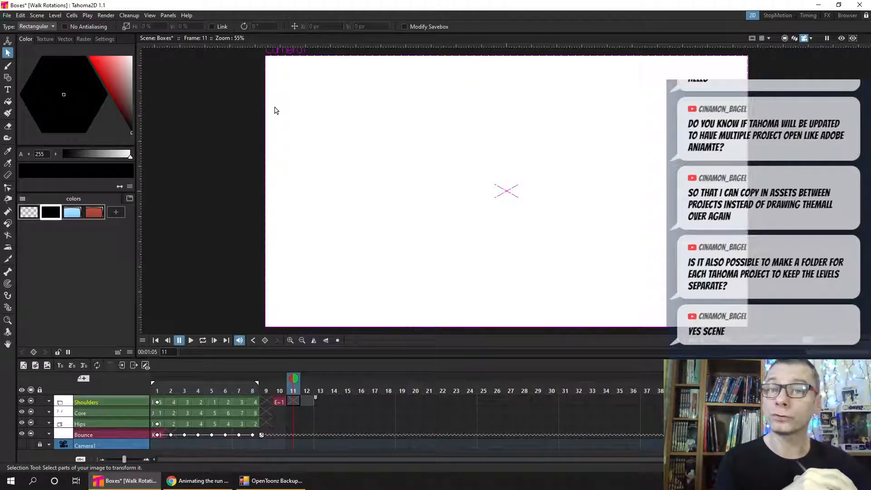
- Open the startup window's New Project form to review its name and location fields, and close both without creating a project
click(167, 15)
click(208, 285)
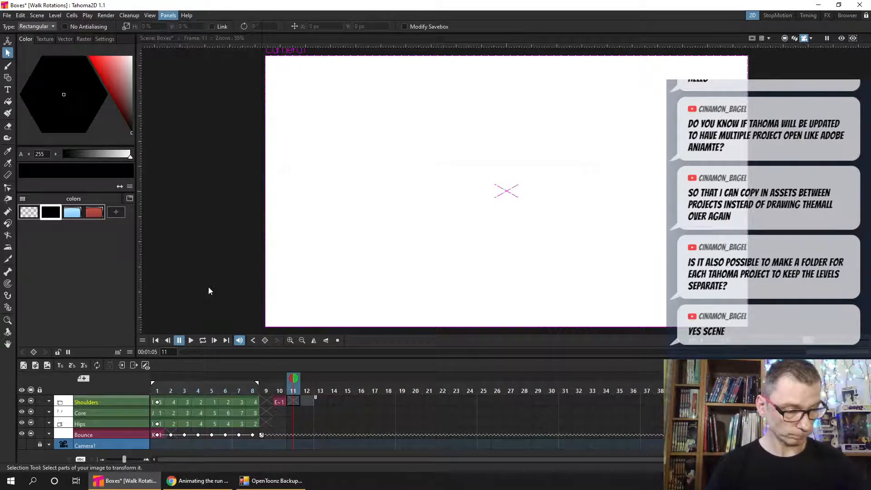
drag(420, 173, 304, 58)
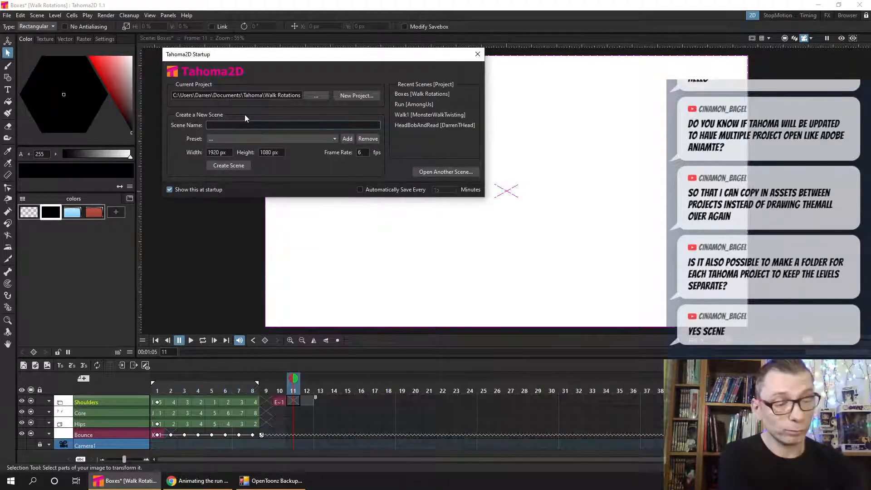
click(358, 95)
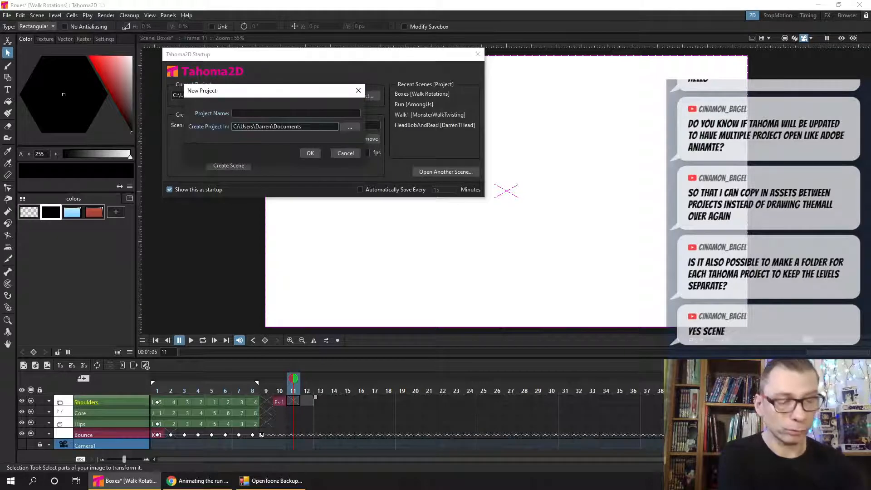
drag(257, 96, 235, 116)
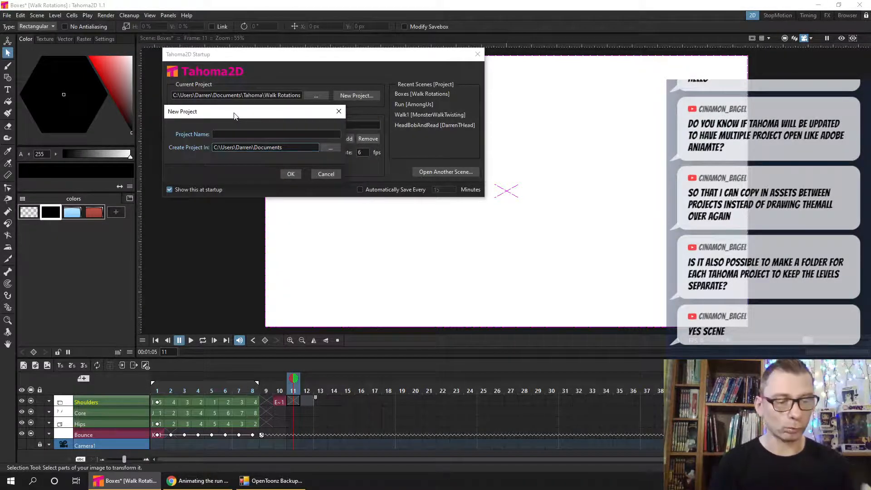
click(327, 174)
click(475, 55)
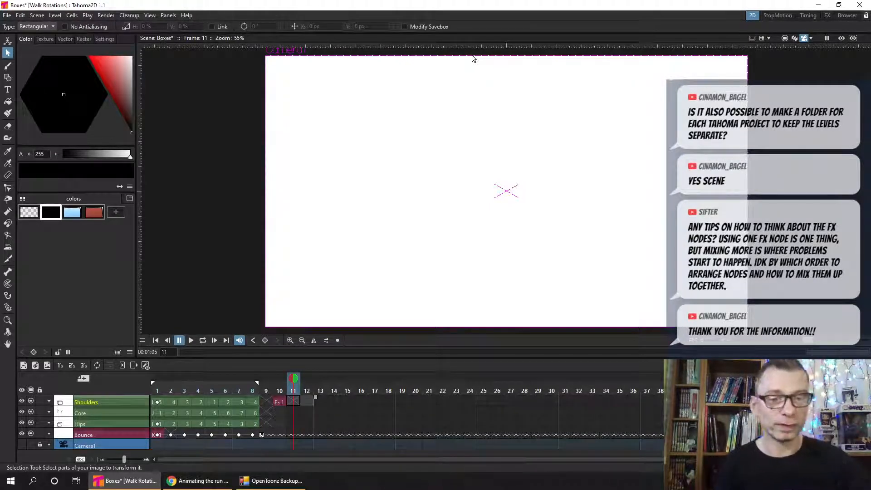
click(6, 15)
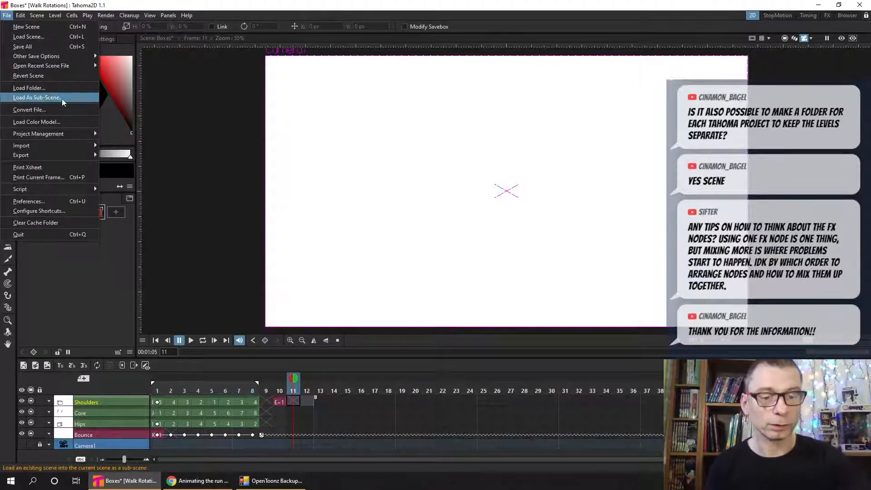
- Save the Boxes scene and reopen the recently used Run scene of the AmongUs project
click(114, 12)
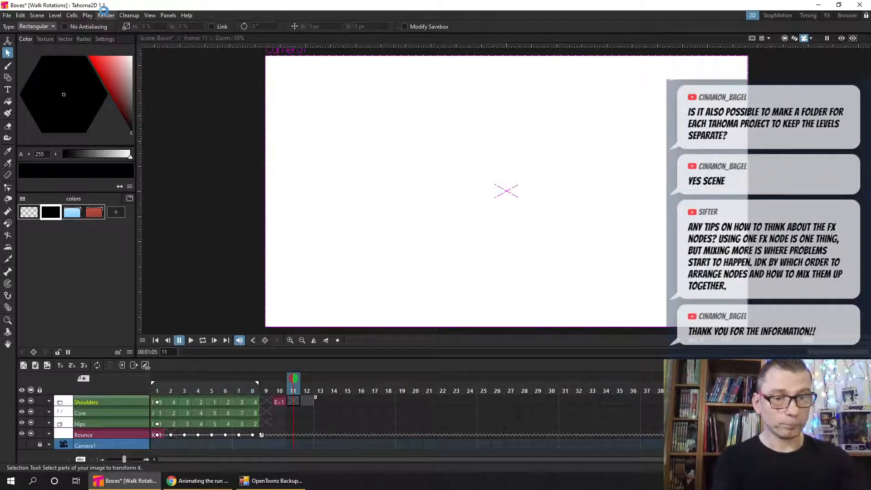
key(ctrl+s)
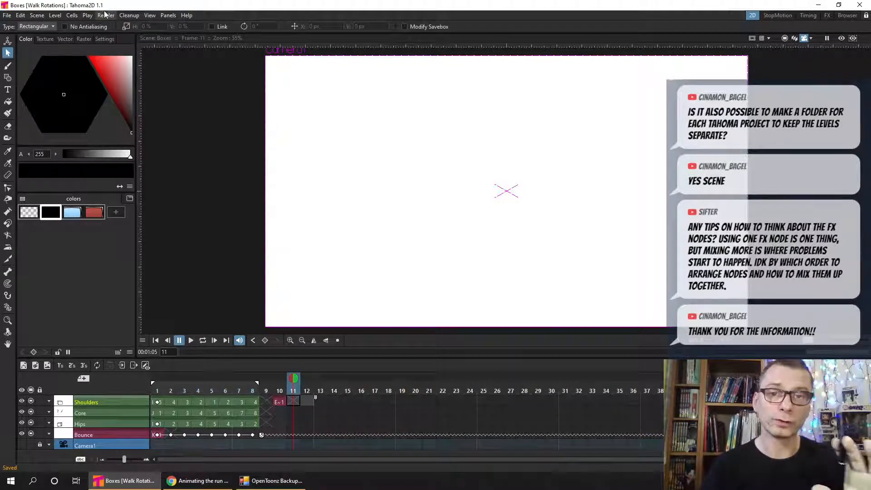
click(7, 16)
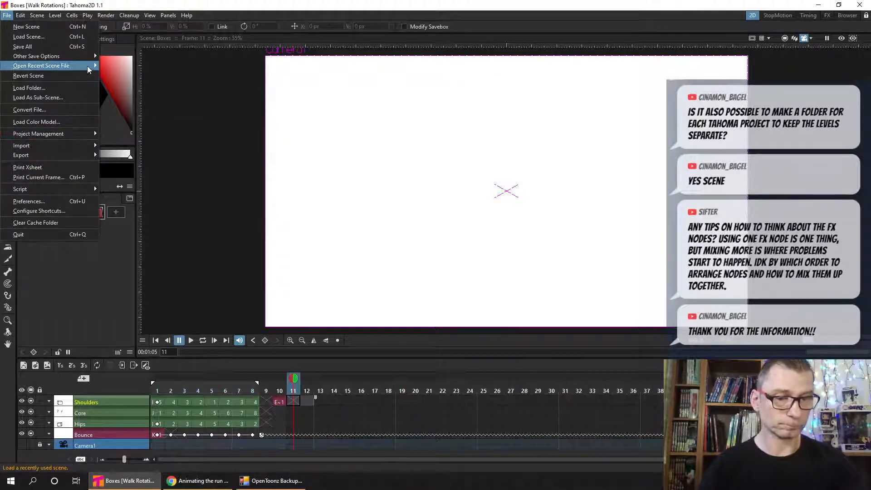
mouse_move(88, 66)
click(321, 77)
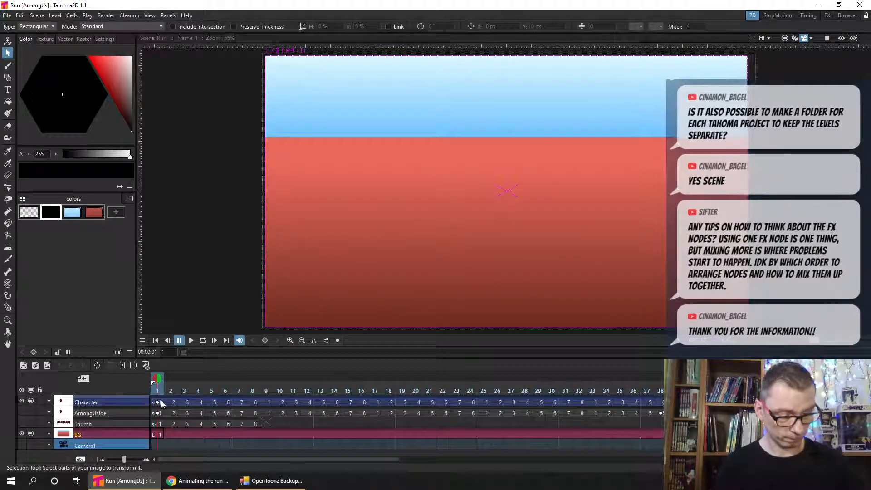
- Switch to the FX workspace and move the Character and Transparency nodes together farther away from the Scene node
click(827, 16)
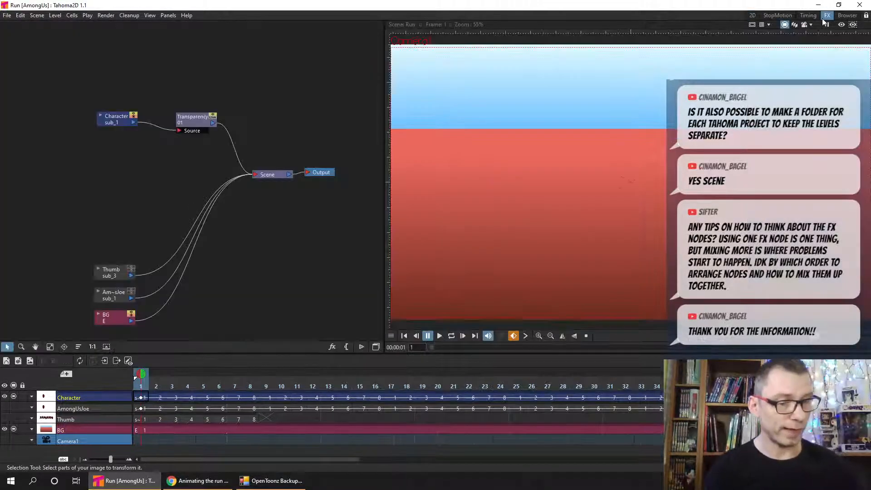
drag(82, 81, 220, 141)
drag(203, 112, 159, 109)
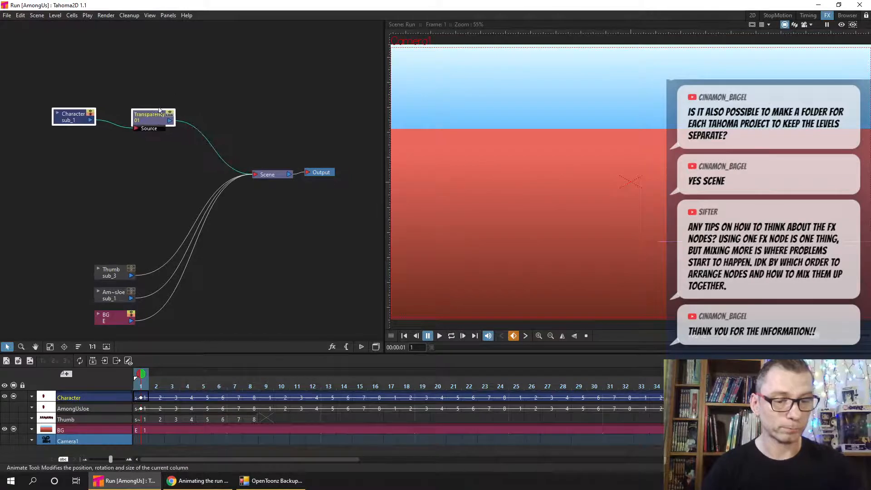
click(211, 94)
- Preview the rendered character at frame 30, enlarge it in the viewer and save the scene
click(328, 386)
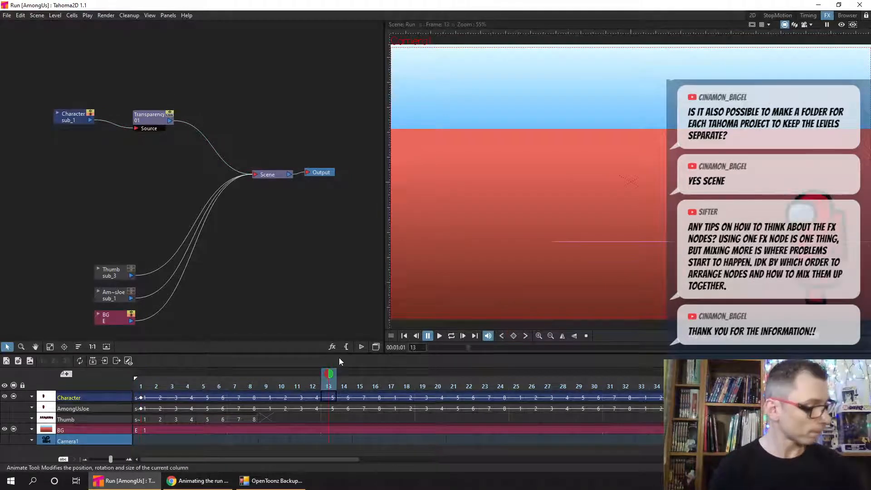
click(841, 25)
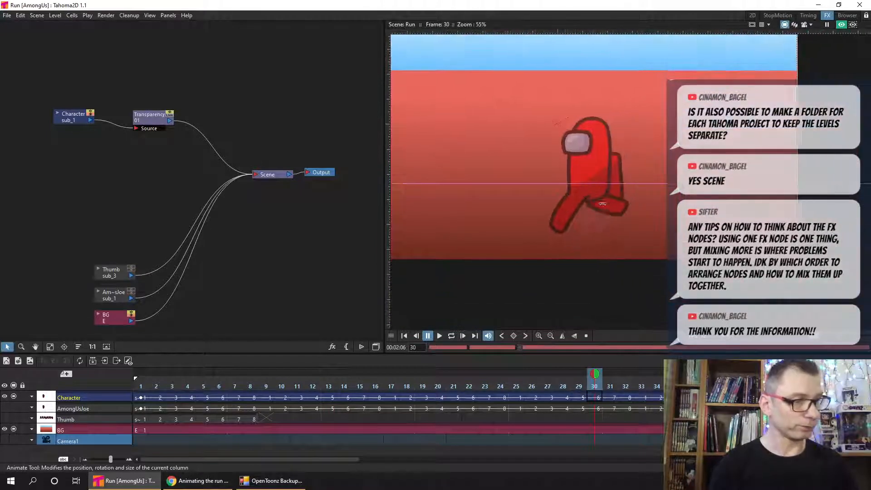
scroll(602, 204, up, 2)
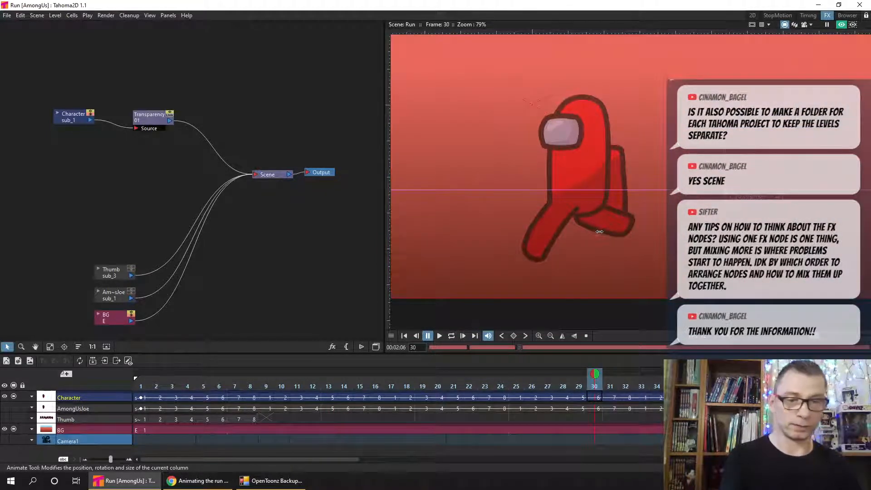
key(ctrl+s)
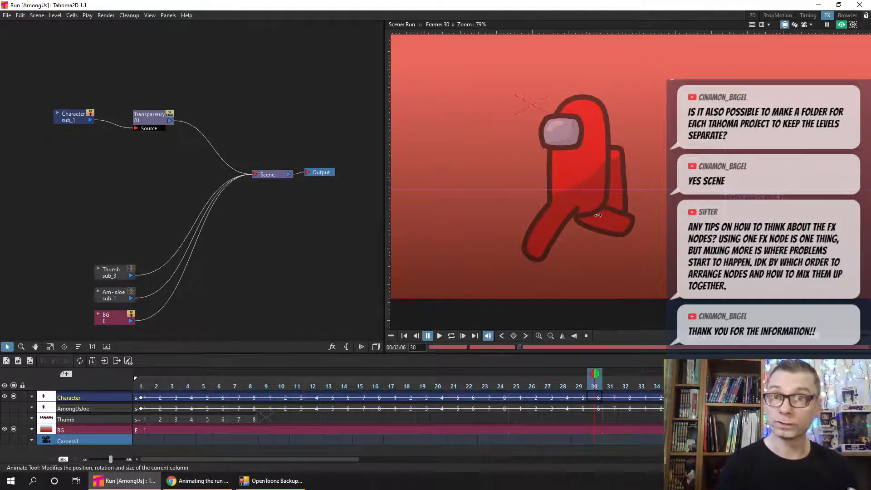
- Open the Transparency node's settings and place the settings window above the node graph
drag(145, 123, 139, 124)
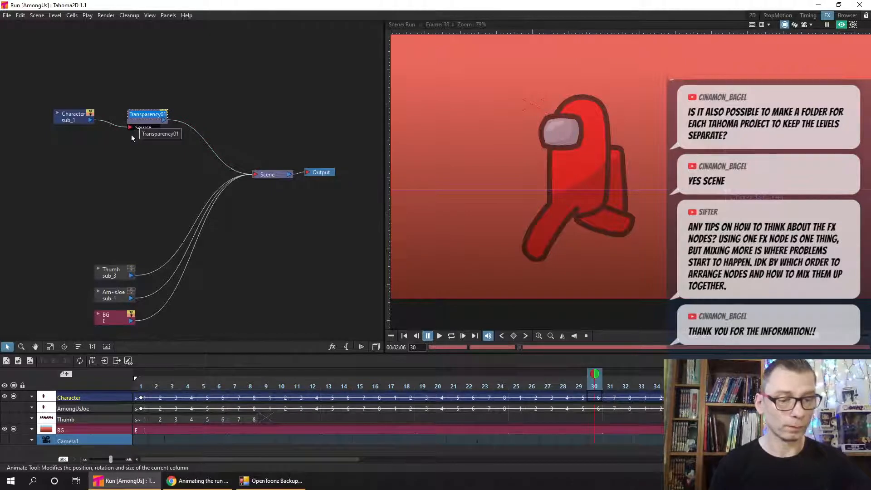
click(132, 134)
double_click(145, 121)
click(145, 123)
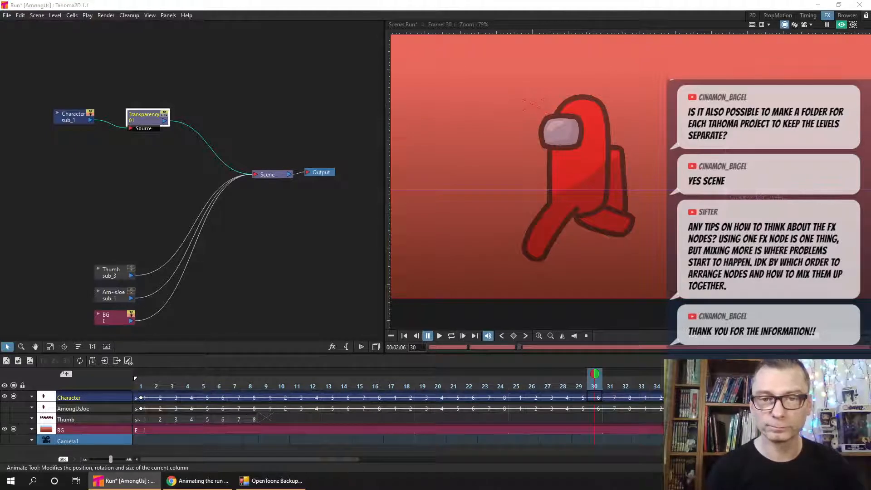
drag(0, 250, 236, 38)
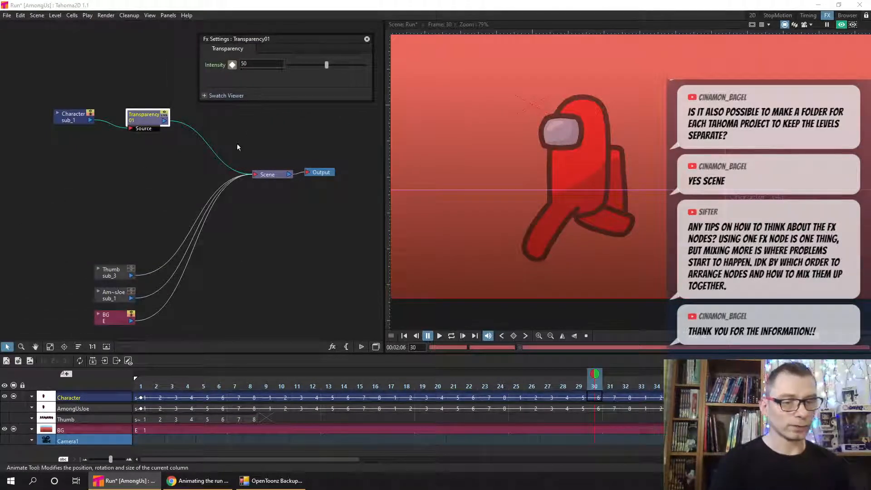
- Set the Transparency intensity to 0 with a keyframe at frame 30, regenerate the frame preview and save the scene
click(259, 64)
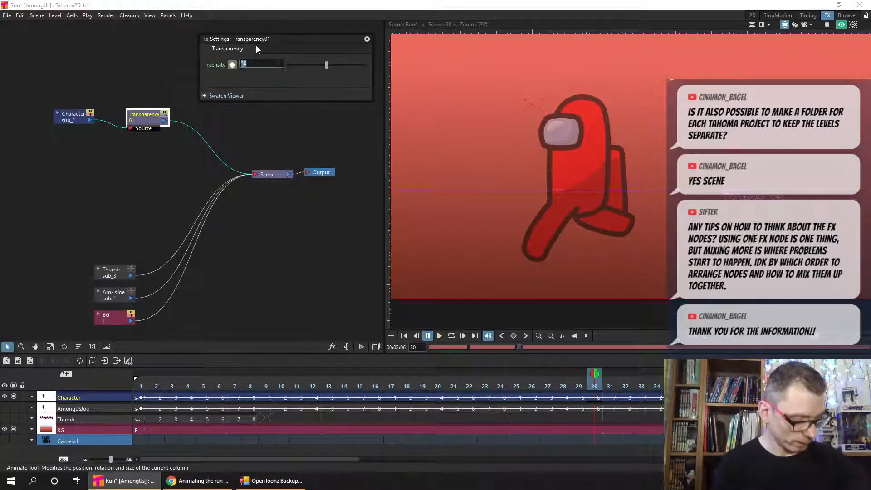
text(0)
key(Return)
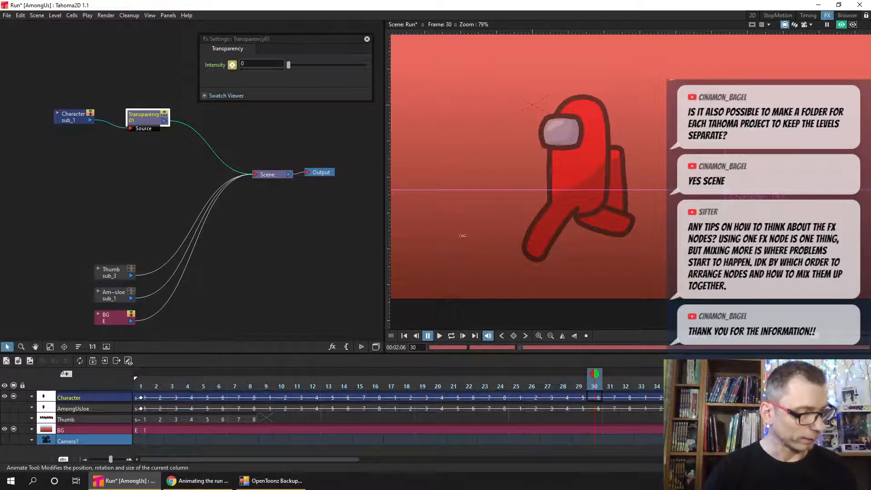
right_click(465, 209)
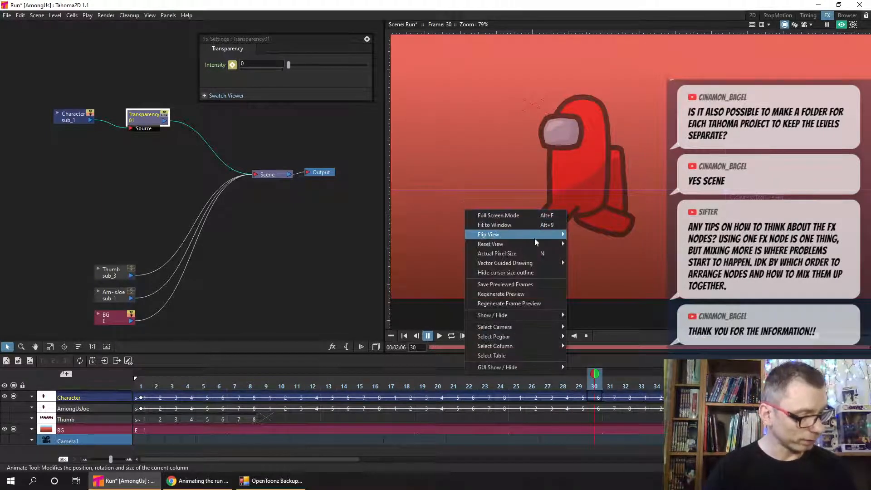
click(543, 304)
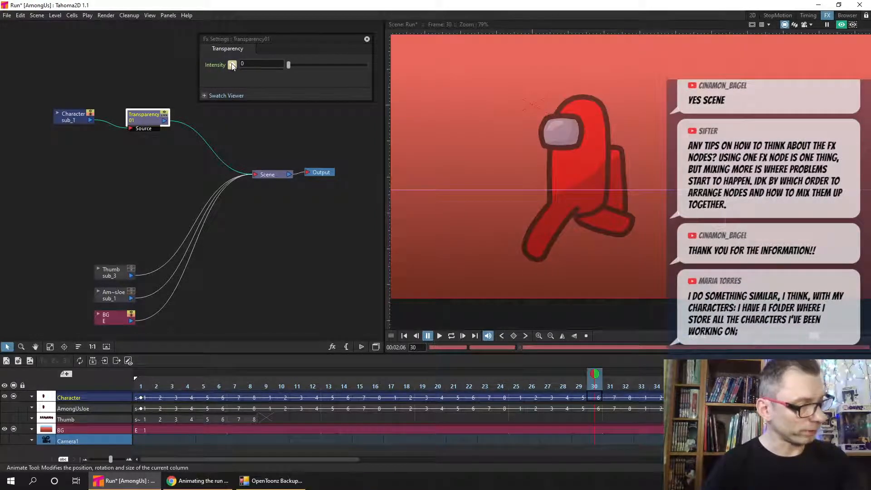
click(232, 65)
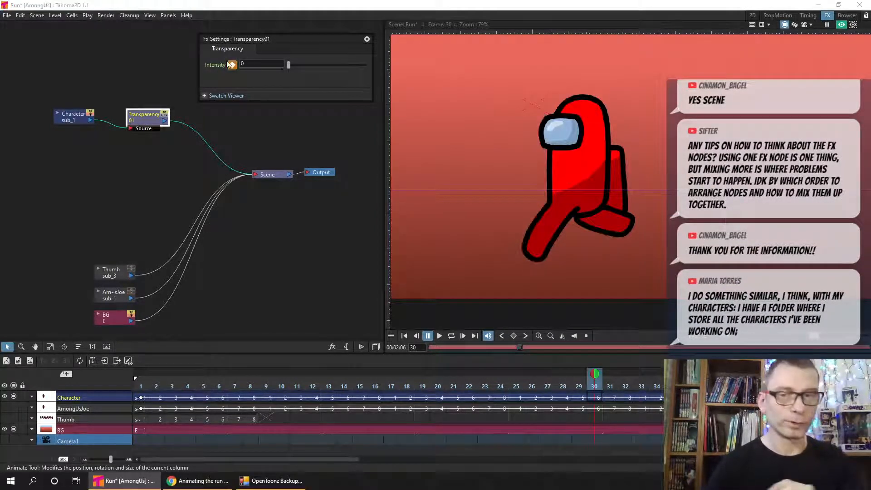
key(ctrl+s)
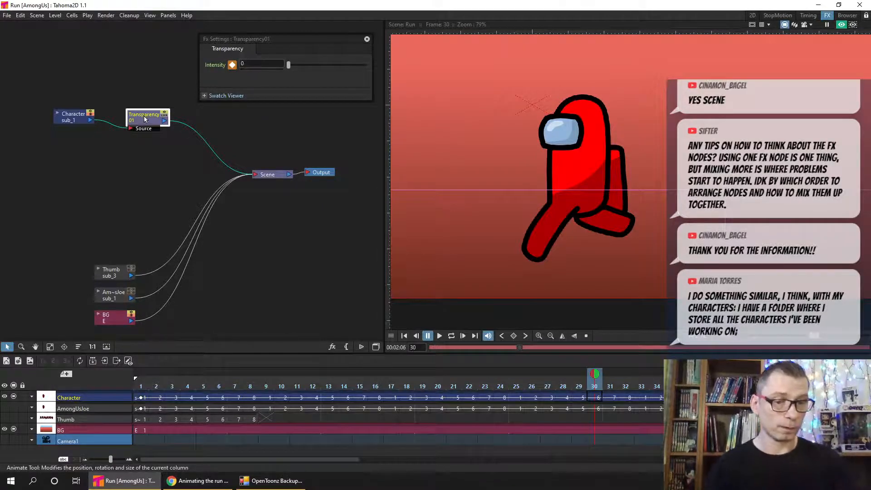
- Move the Transparency node closer to Character, set its intensity to 50 and remove its keyframe at frame 30
drag(144, 118, 133, 114)
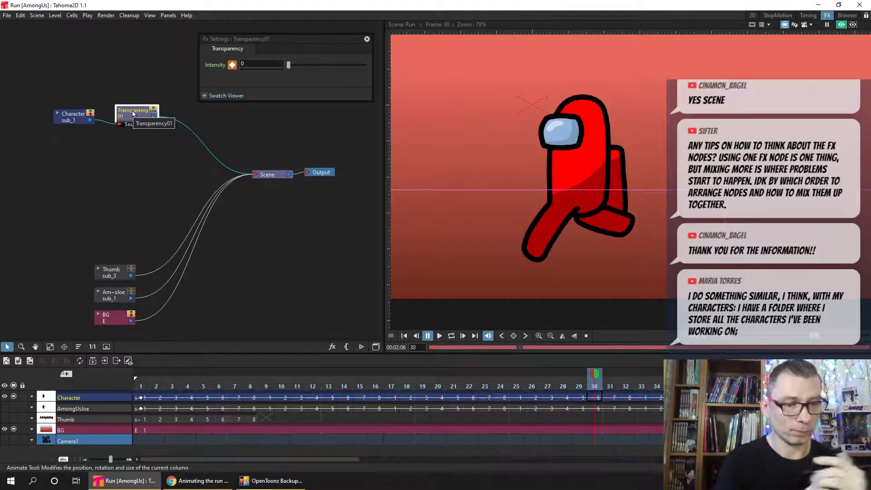
click(242, 64)
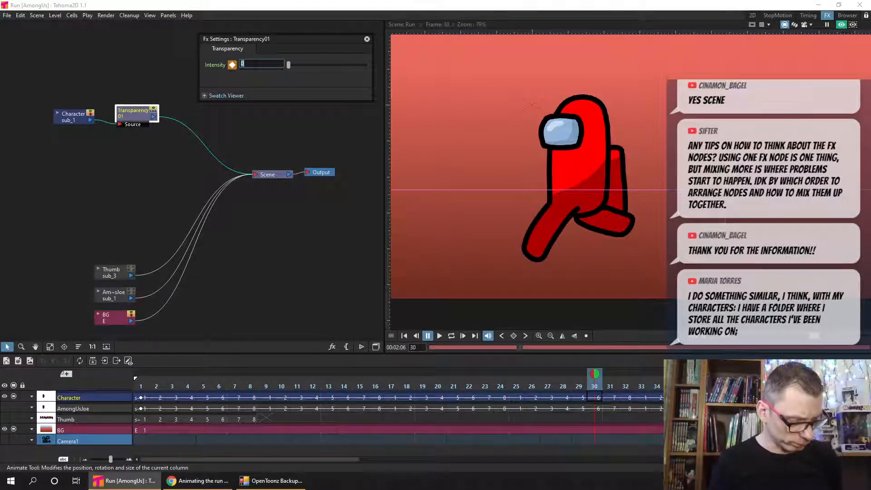
text(5)
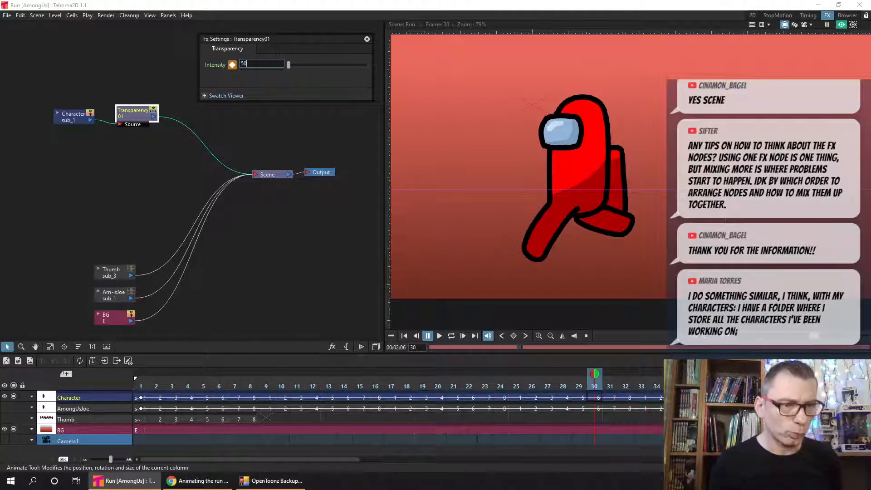
click(232, 65)
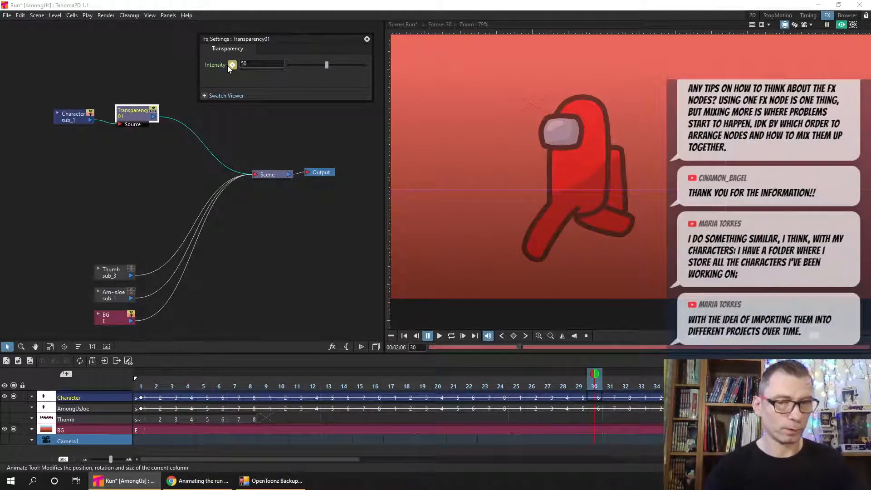
- Insert a Glow effect from the Light group after the Transparency node and move the settings window higher
right_click(131, 116)
mouse_move(221, 118)
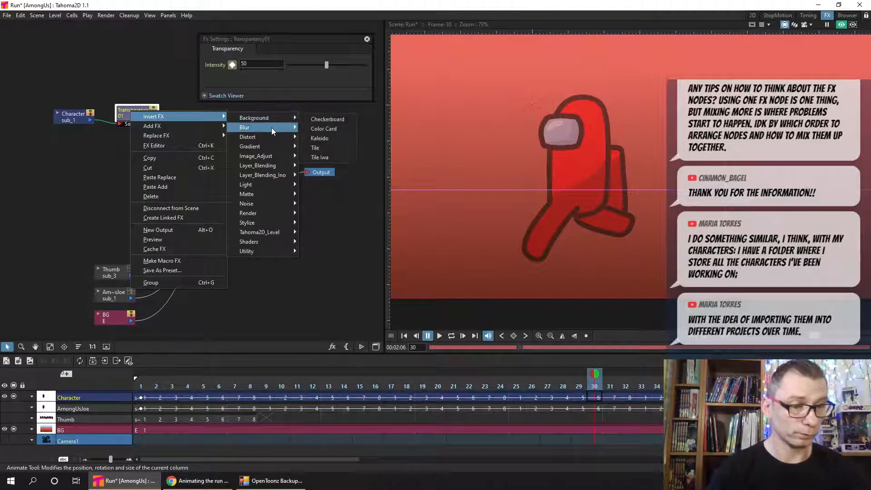
mouse_move(276, 186)
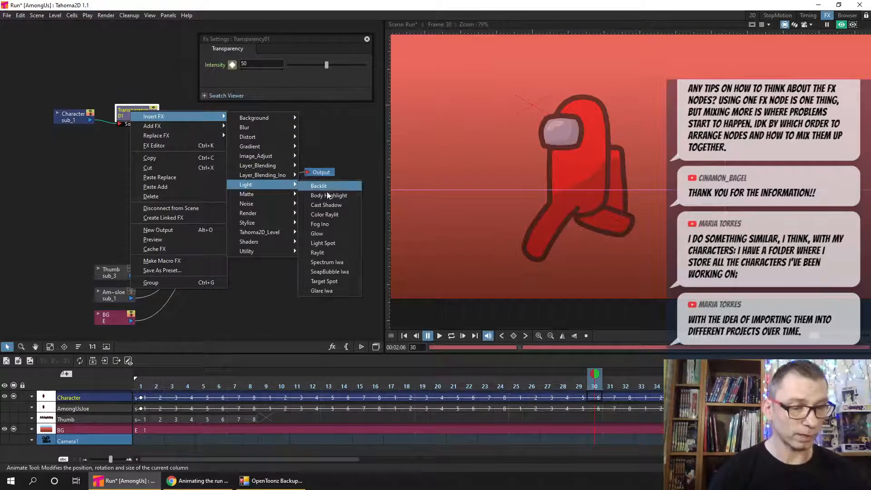
click(323, 234)
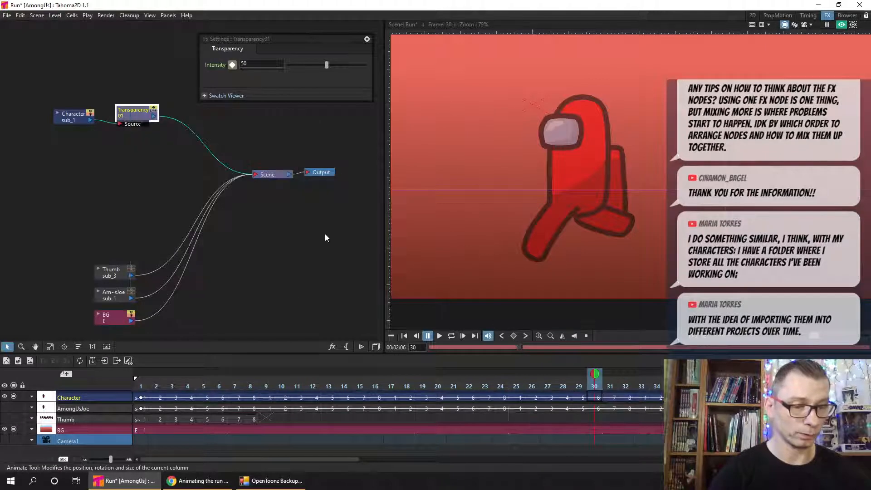
drag(313, 32, 351, 22)
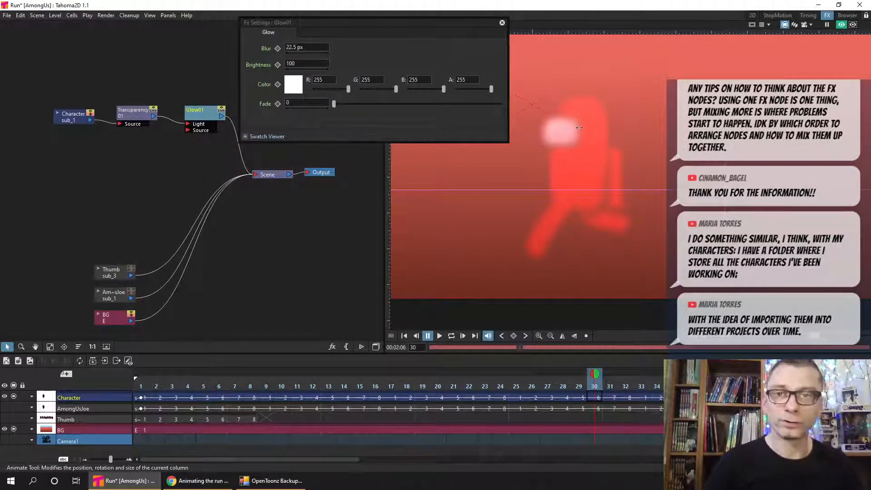
- Connect the Transparency output to Glow's Source input, examine the previewed result up close and show the Glow settings
drag(153, 117, 181, 132)
drag(188, 131, 189, 131)
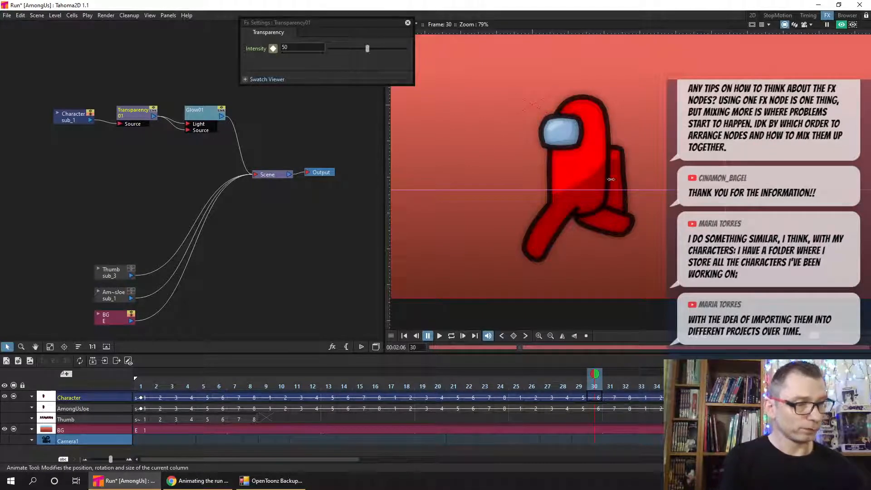
scroll(620, 189, up, 2)
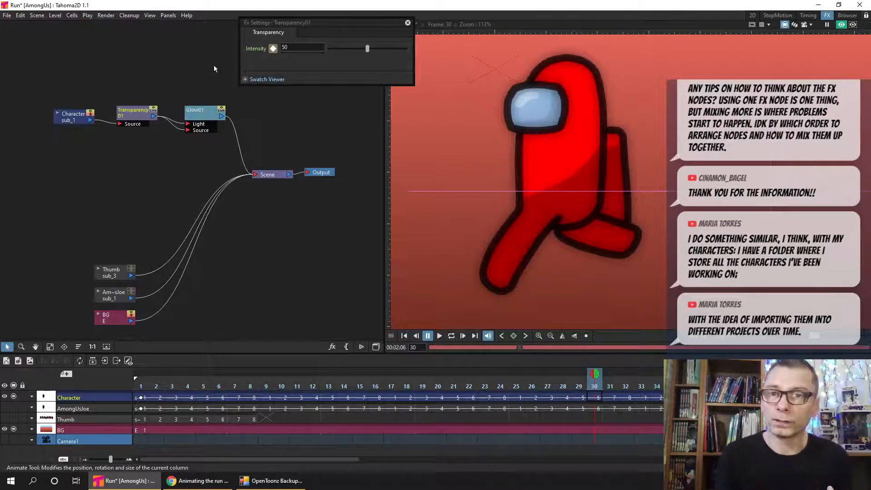
click(199, 113)
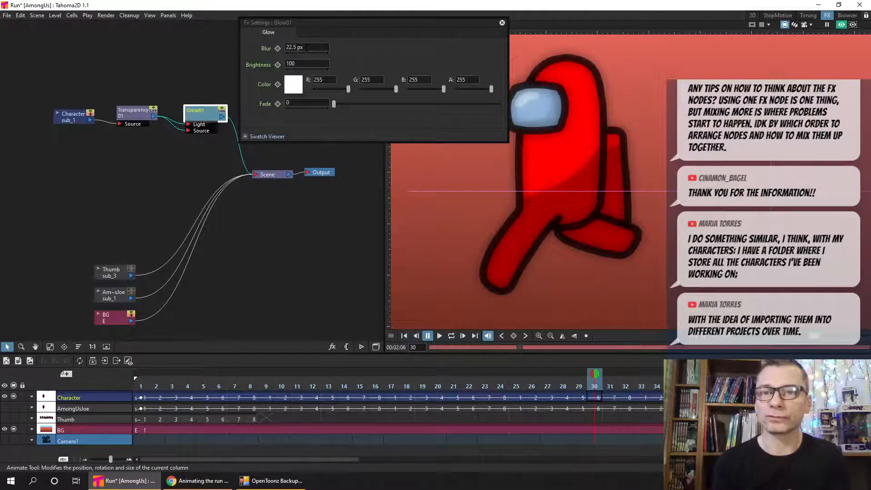
- Spread out the Character, Transparency and Glow nodes, placing Glow above Transparency in the node graph
drag(65, 120, 38, 119)
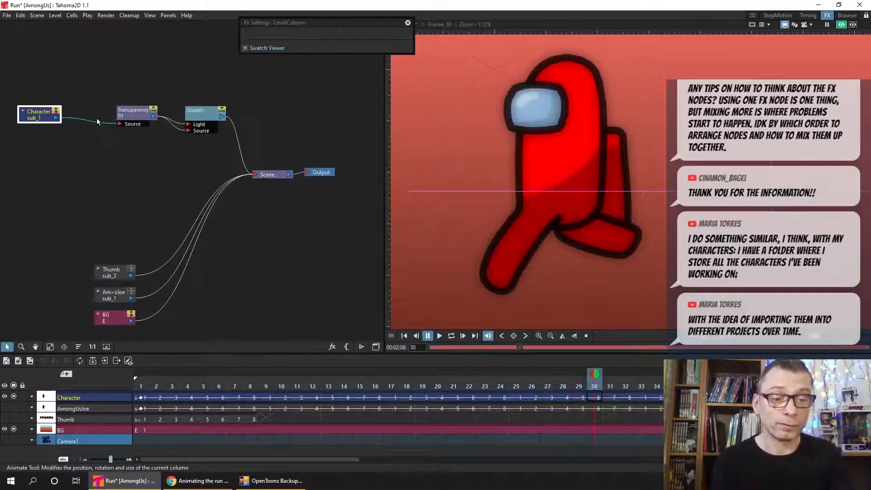
drag(130, 114, 117, 111)
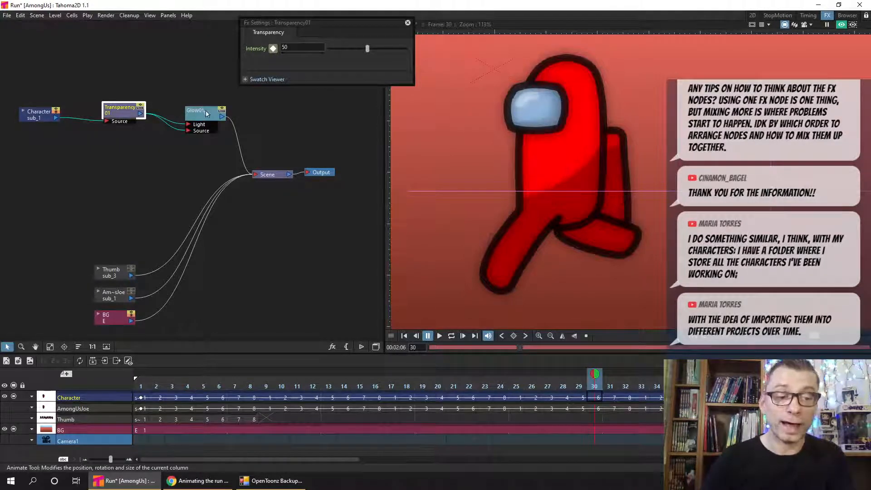
drag(206, 118, 152, 67)
drag(123, 110, 171, 142)
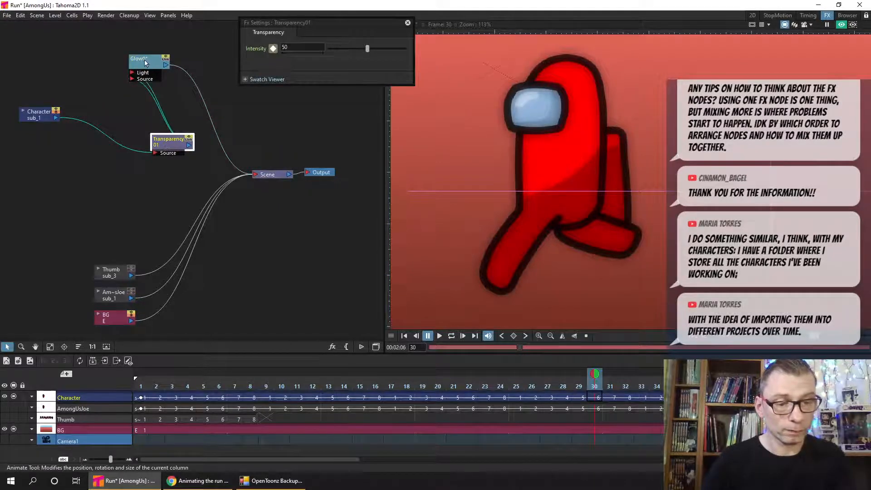
drag(144, 68, 164, 67)
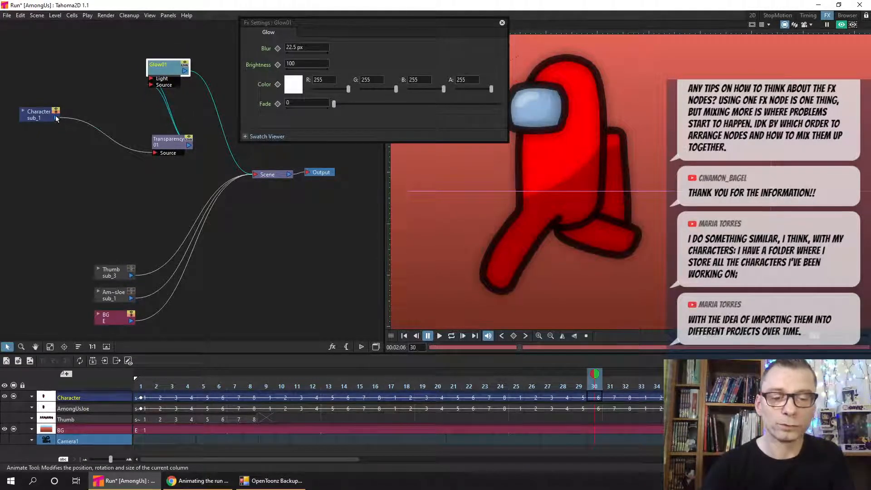
- Connect the Character output directly to both the Light and Source inputs of the Glow node
drag(57, 118, 135, 63)
click(116, 80)
click(58, 118)
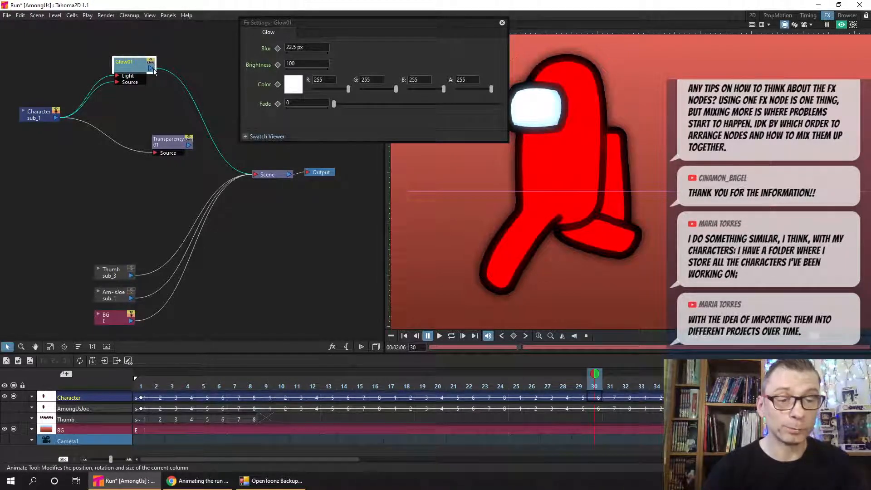
- Route the Glow output through Transparency's Source input into Scene and arrange Character, Glow and Transparency as a chain
drag(159, 122, 260, 176)
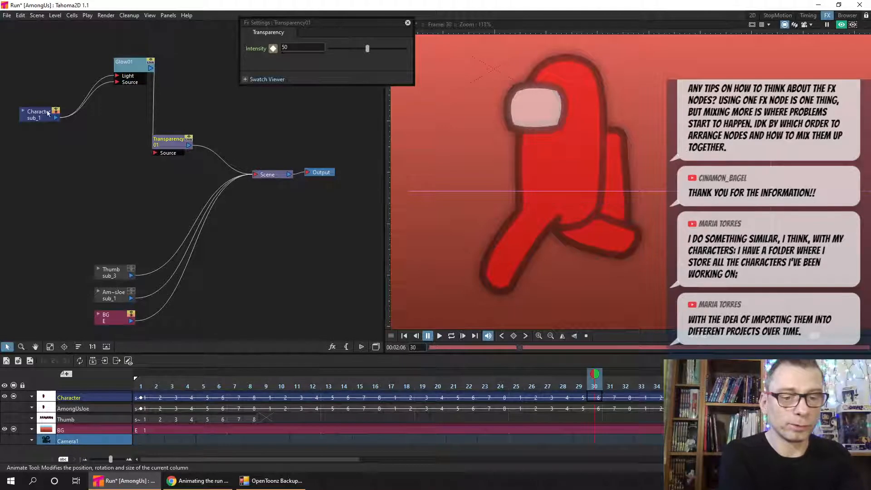
drag(37, 117, 33, 110)
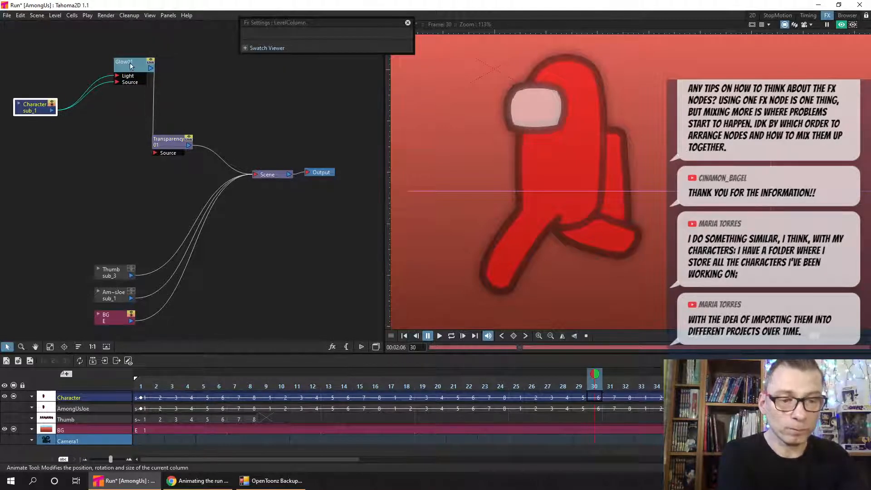
drag(131, 67, 116, 74)
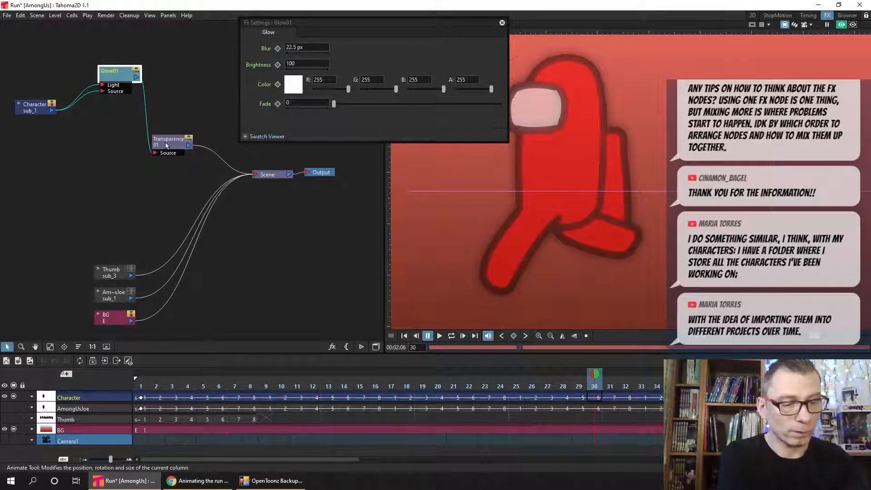
drag(166, 145, 169, 141)
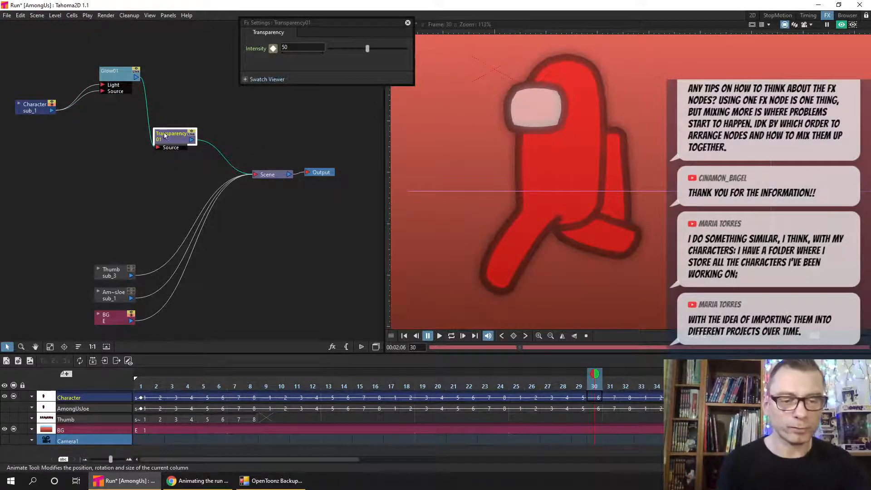
drag(164, 135, 171, 124)
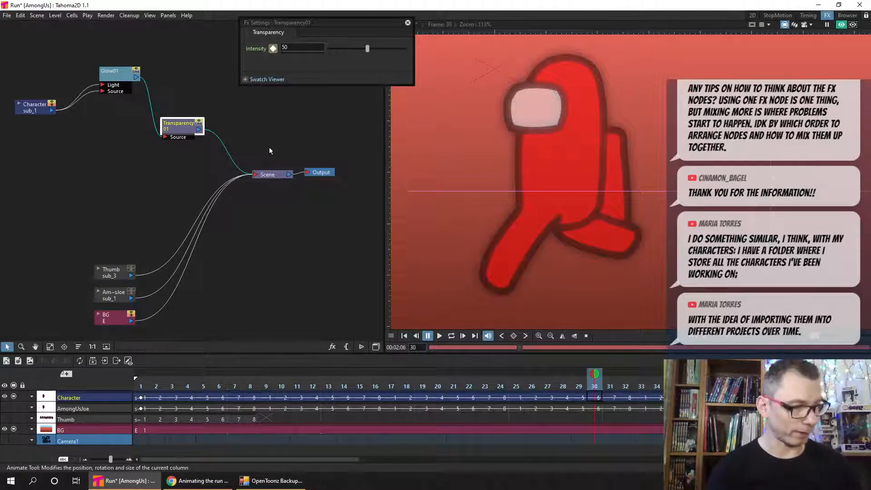
- Turn off the preview and create a new vector level at frame 30 above the Character column
click(838, 25)
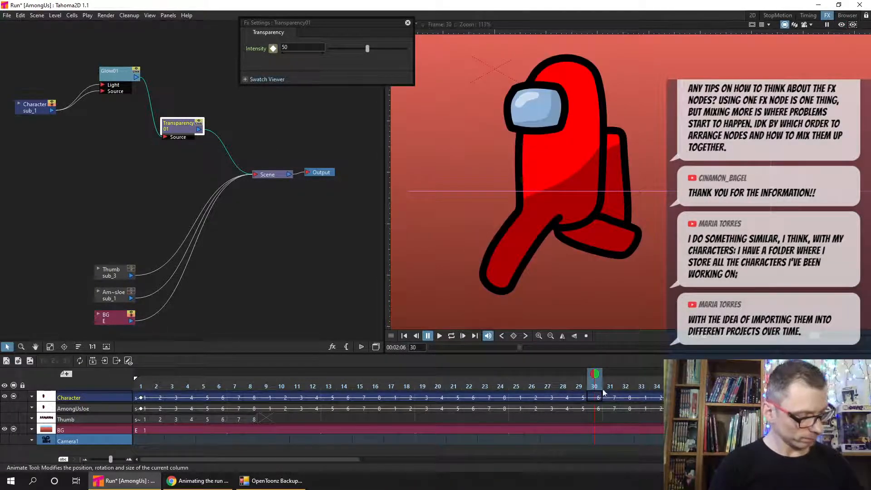
click(592, 396)
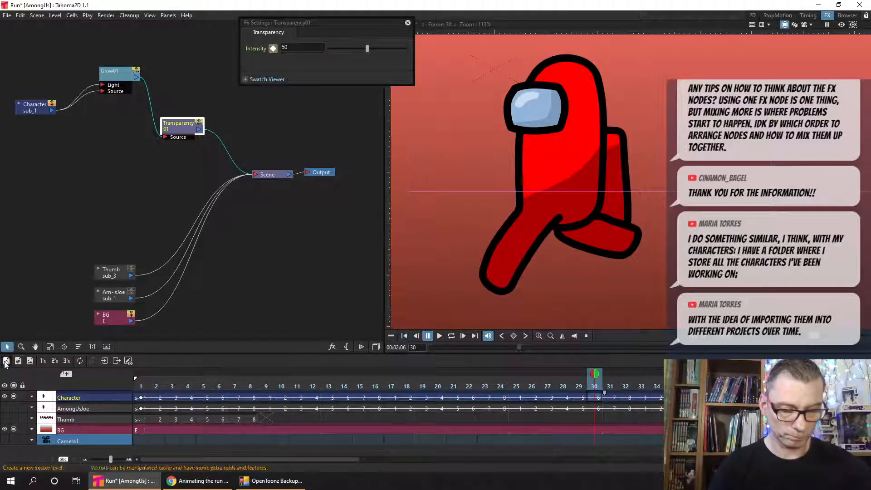
click(6, 361)
click(451, 332)
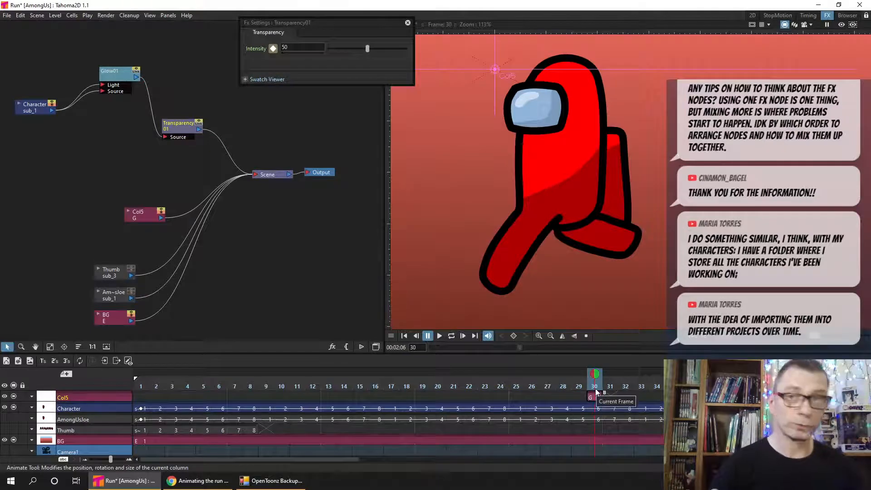
- Draw an auto-filled rectangle over the rear half of the character in the 2D room and recolour it blue
click(752, 16)
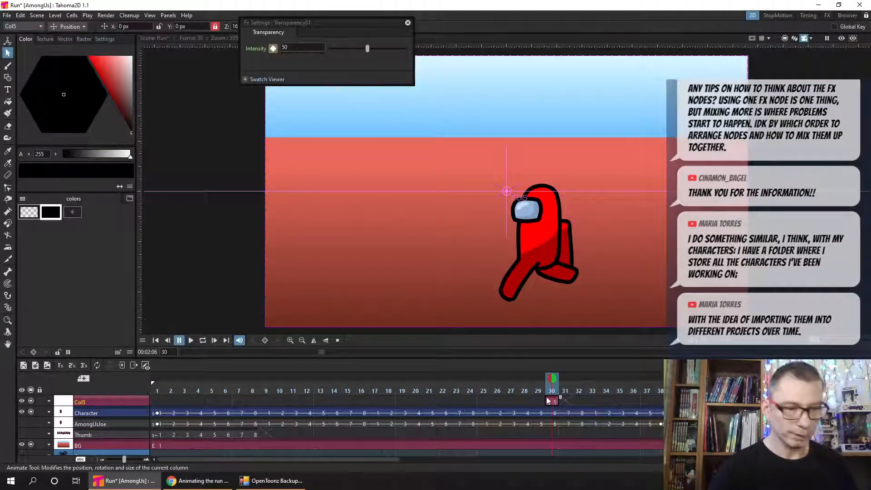
click(10, 79)
drag(281, 22, 205, 123)
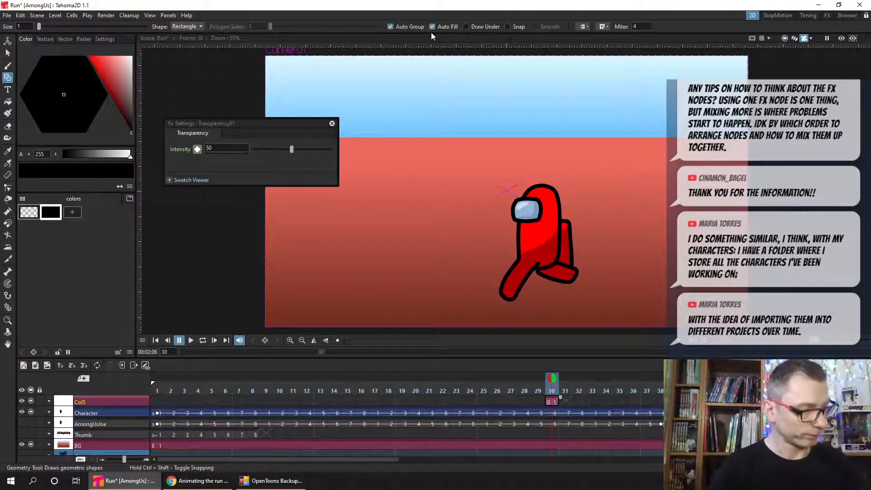
drag(614, 155, 546, 310)
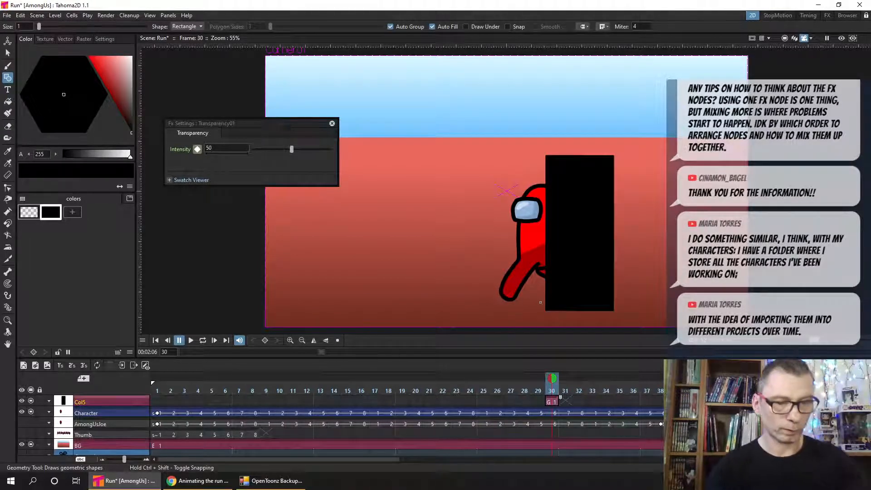
drag(103, 72, 28, 129)
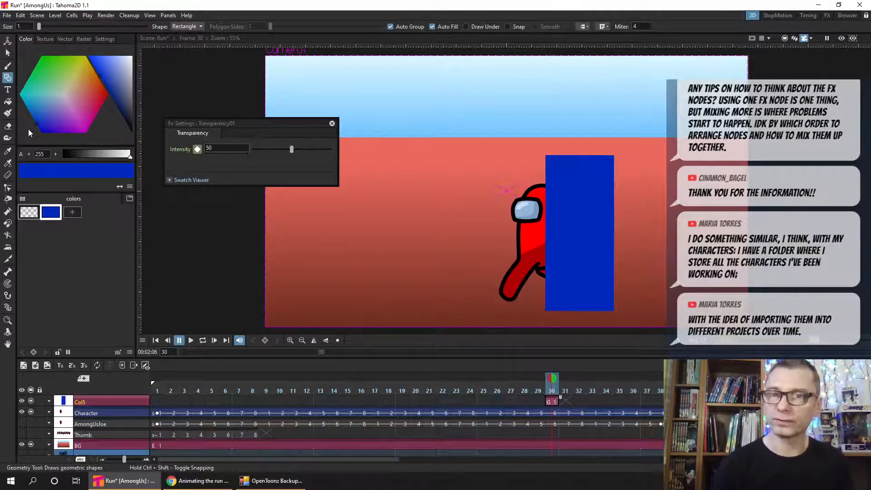
- Return to the FX room, move the effect settings window off the nodes and rename the rectangle's column Matte
click(827, 16)
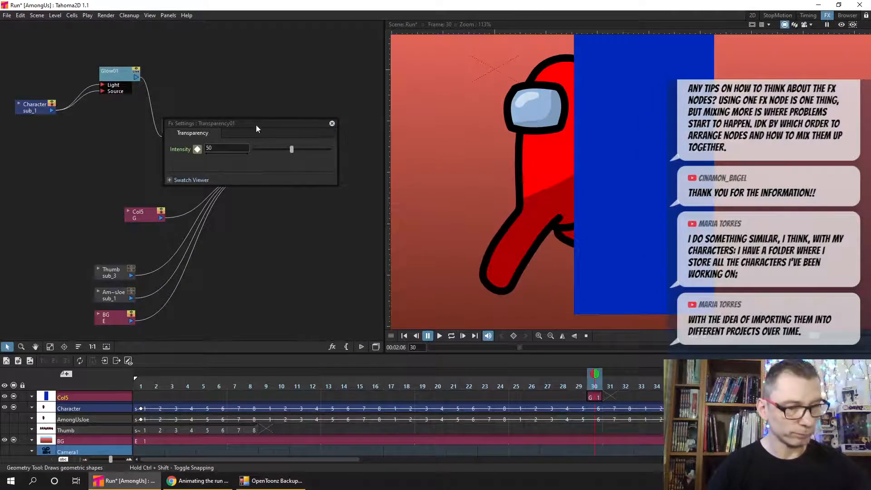
drag(255, 125, 304, 50)
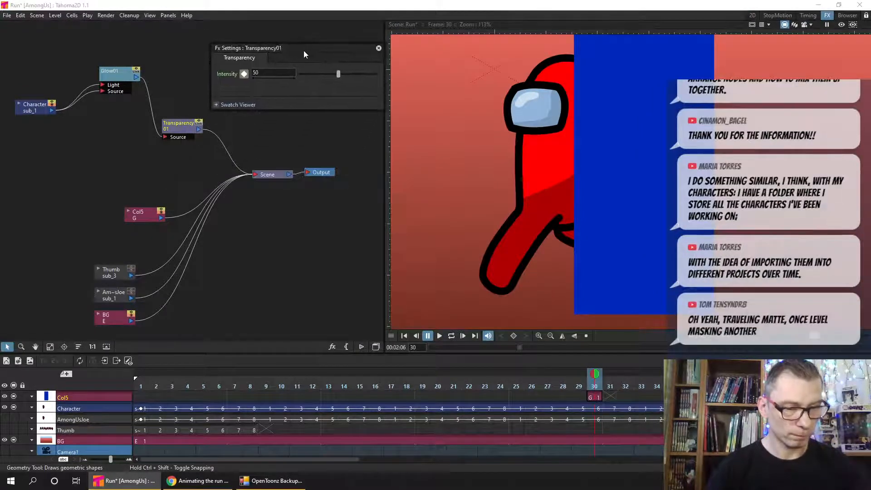
double_click(74, 398)
text(Ma)
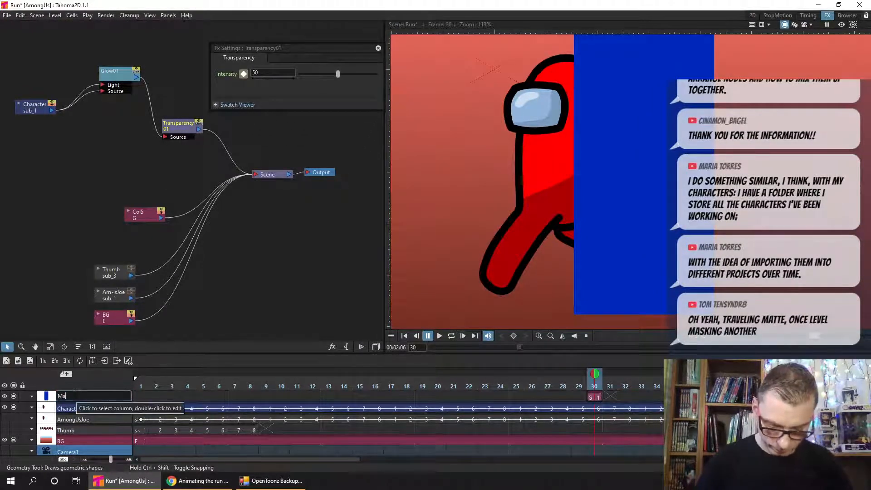
text(tte)
key(Return)
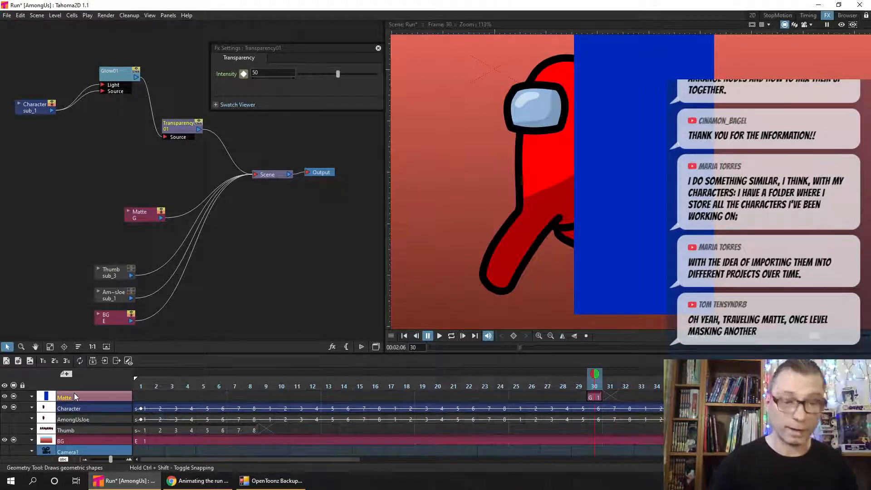
- Place the Matte node beneath the Character node and delete its connection to Scene
drag(139, 220, 47, 178)
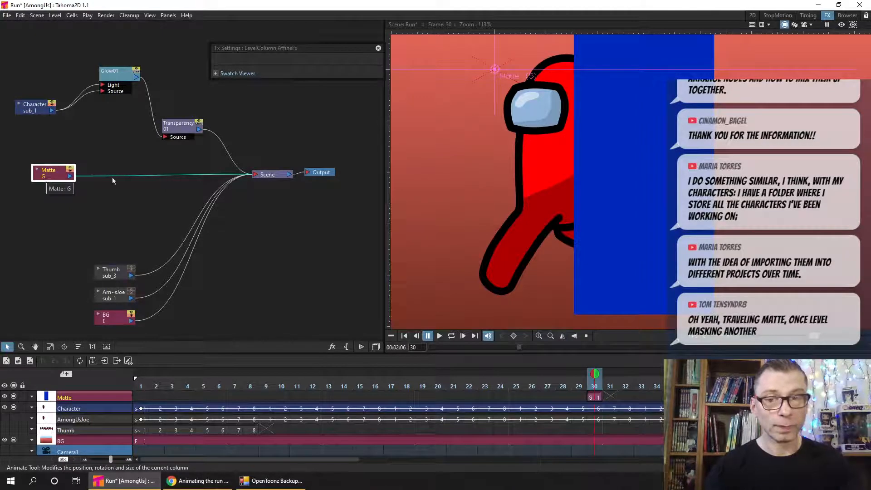
drag(51, 166, 30, 180)
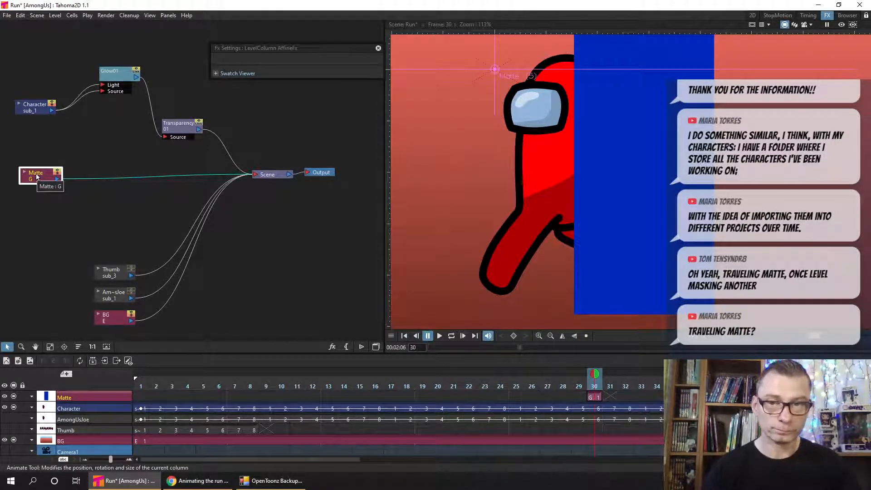
click(92, 148)
drag(123, 191, 120, 181)
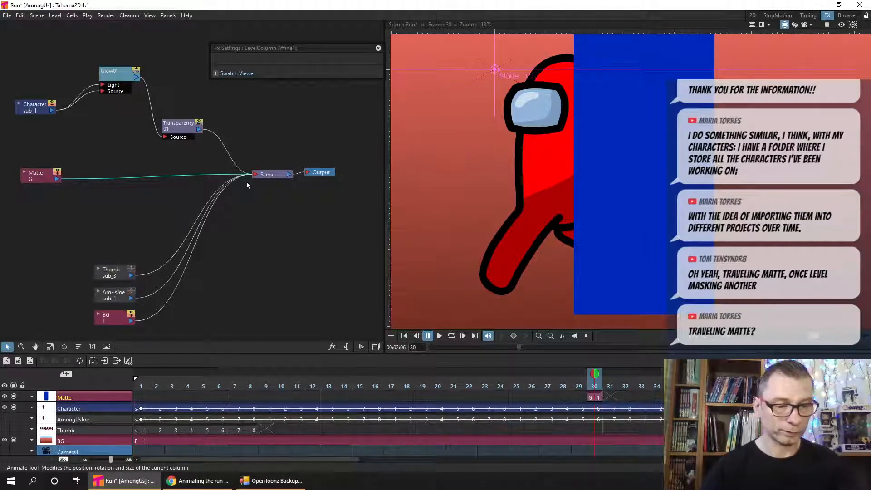
key(Delete)
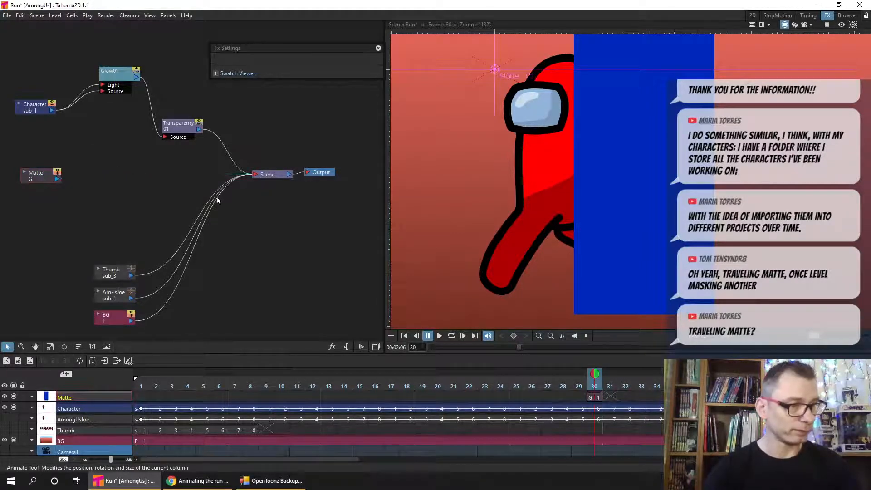
right_click(454, 195)
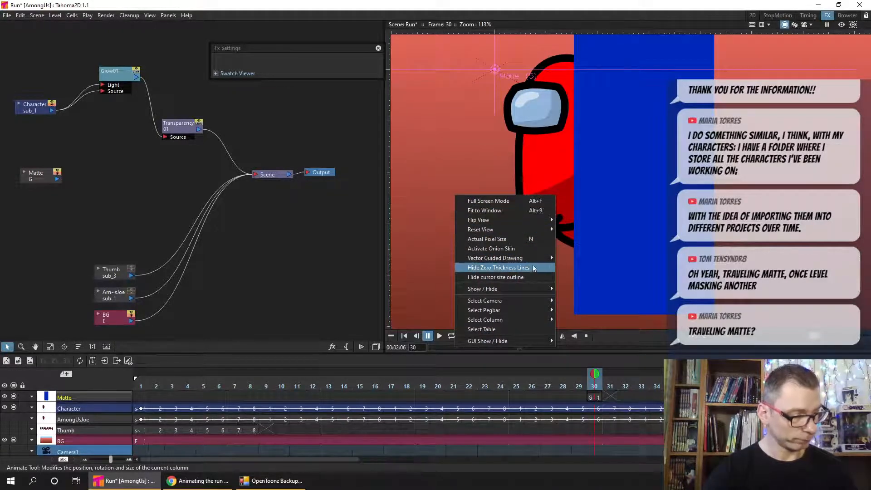
mouse_move(499, 230)
click(322, 129)
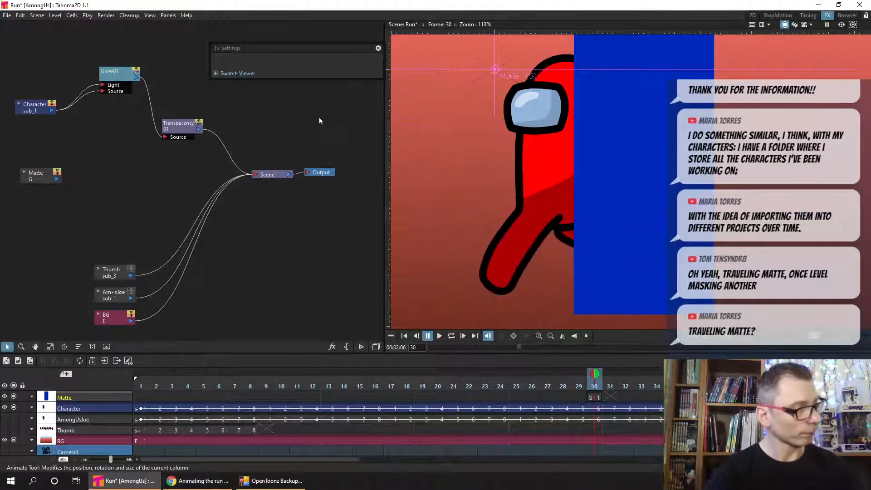
- With the preview turned on, add a Matte Out effect below Transparency and connect the Matte node's output to its Matte input
click(842, 25)
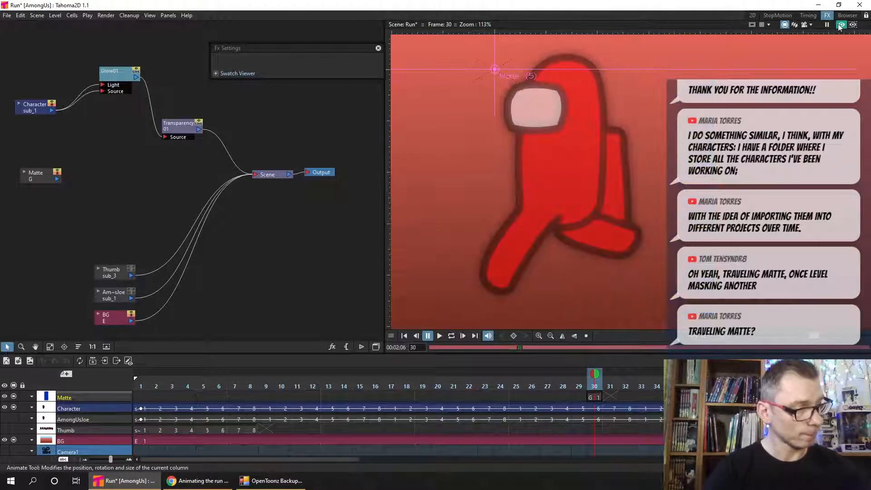
drag(35, 182, 36, 181)
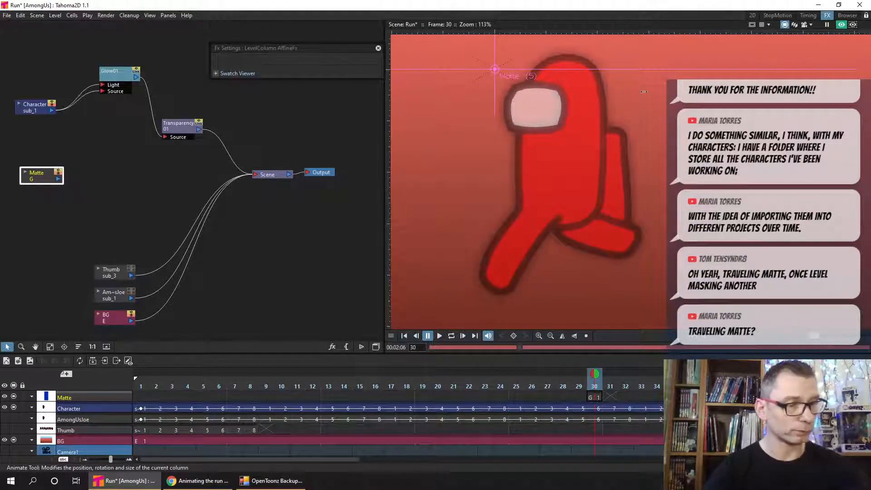
right_click(134, 172)
mouse_move(178, 177)
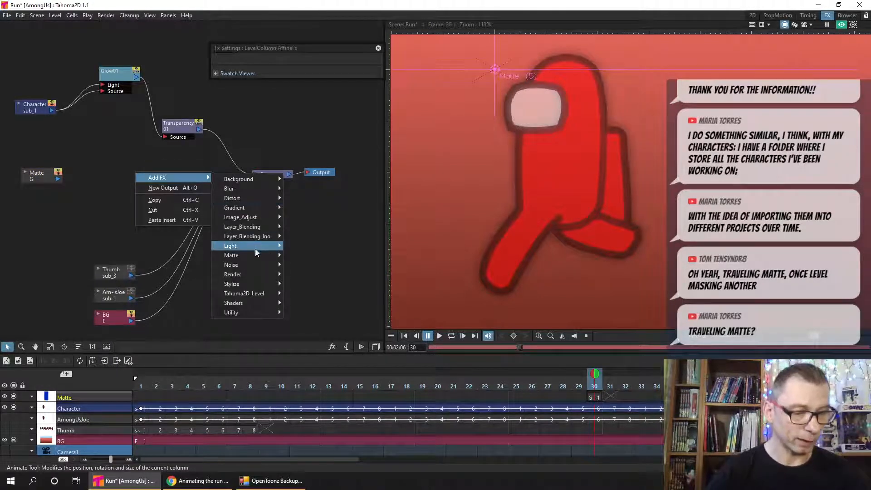
mouse_move(267, 255)
click(321, 283)
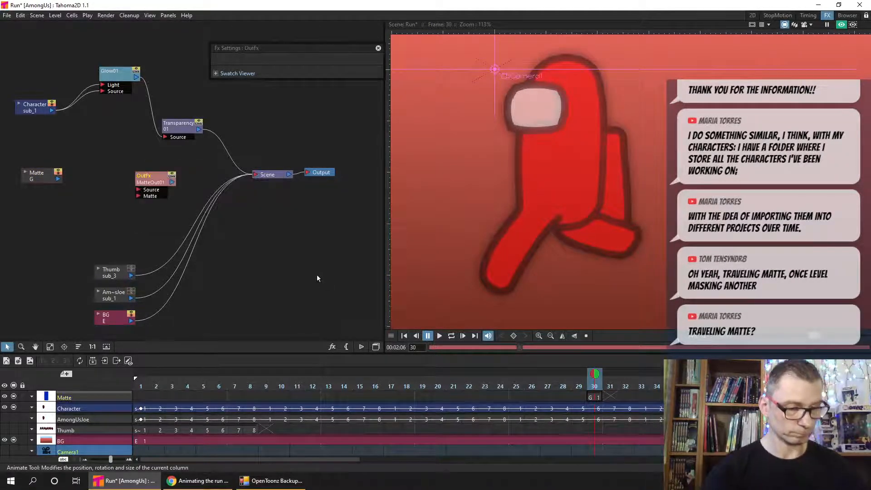
drag(143, 177, 154, 159)
drag(59, 181, 86, 180)
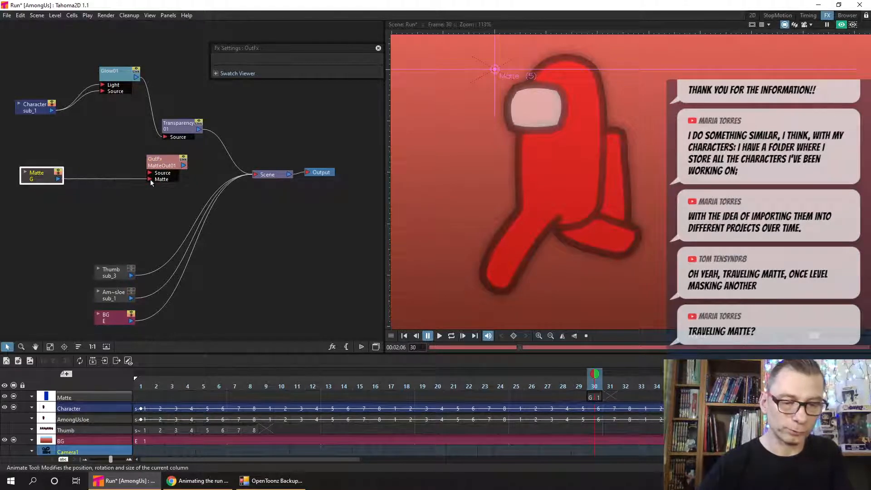
drag(150, 179, 151, 179)
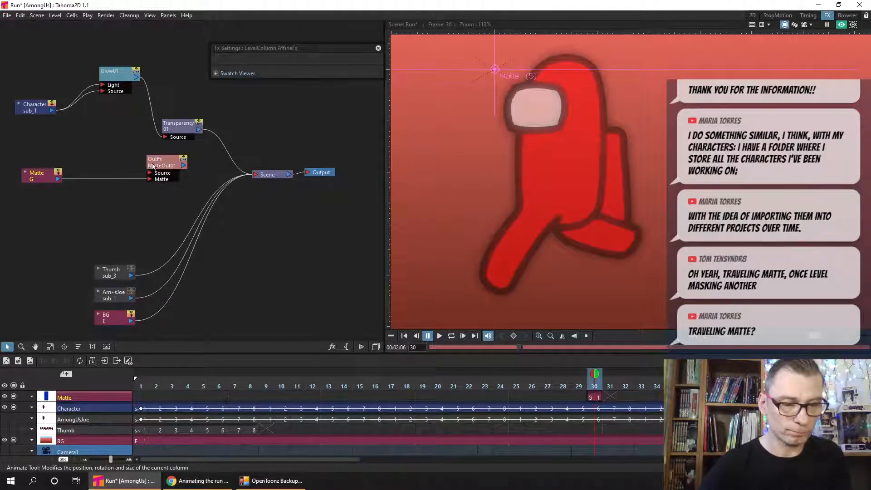
- Spread out the Glow, Transparency, Matte Out and Scene nodes and move the effect settings window off the node graph
drag(127, 69, 107, 74)
drag(178, 126, 164, 112)
drag(282, 47, 742, 51)
drag(262, 134, 355, 188)
click(262, 176)
drag(161, 165, 235, 167)
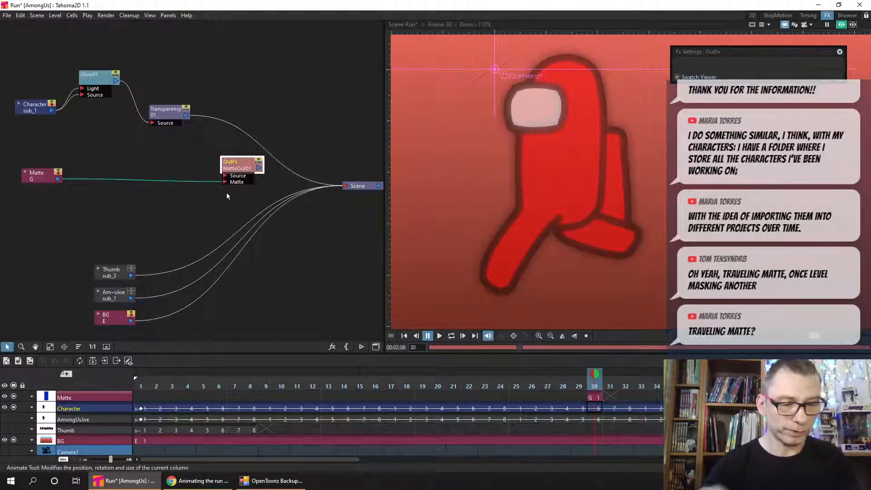
- Route the Transparency output through Matte Out's Source input into Scene and examine the masked character up close
drag(186, 116, 347, 186)
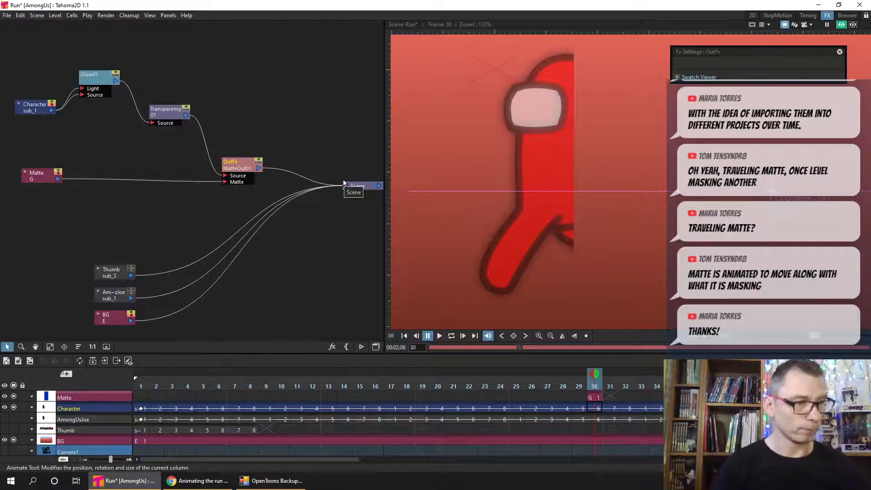
scroll(520, 204, up, 3)
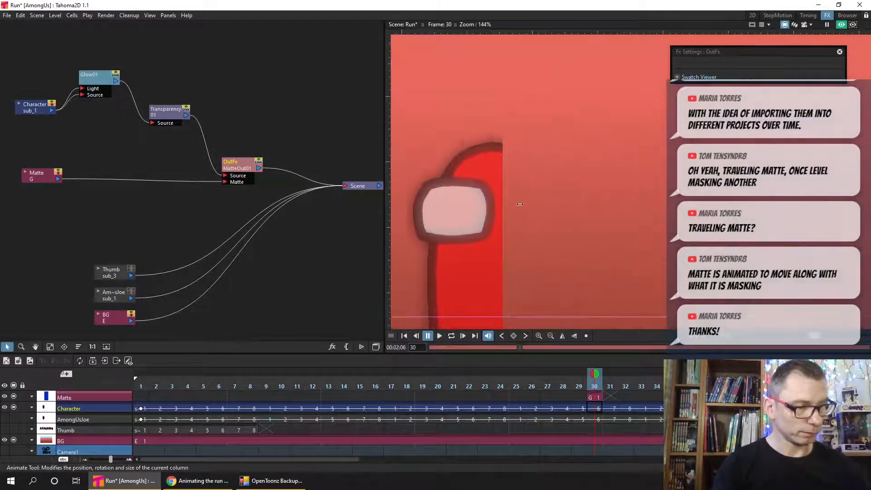
scroll(520, 205, up, 3)
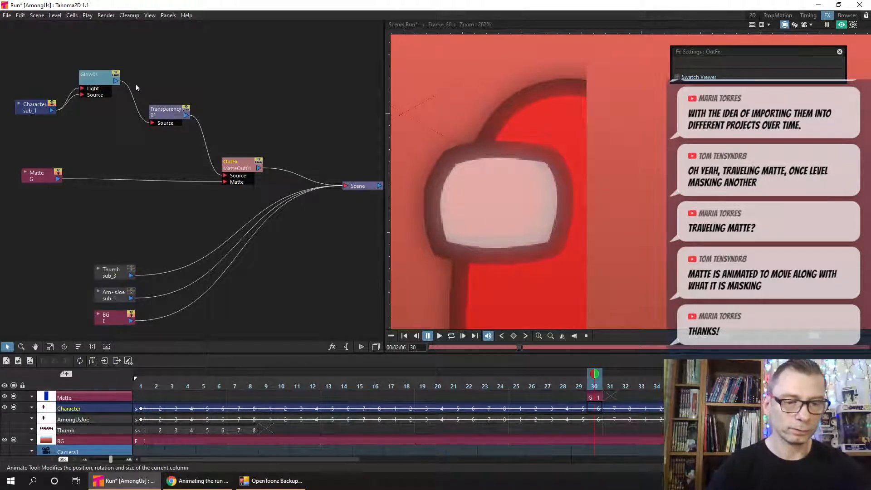
- Move the Transparency and Matte Out nodes higher in the graph so they follow Glow in sequence
drag(166, 112, 173, 100)
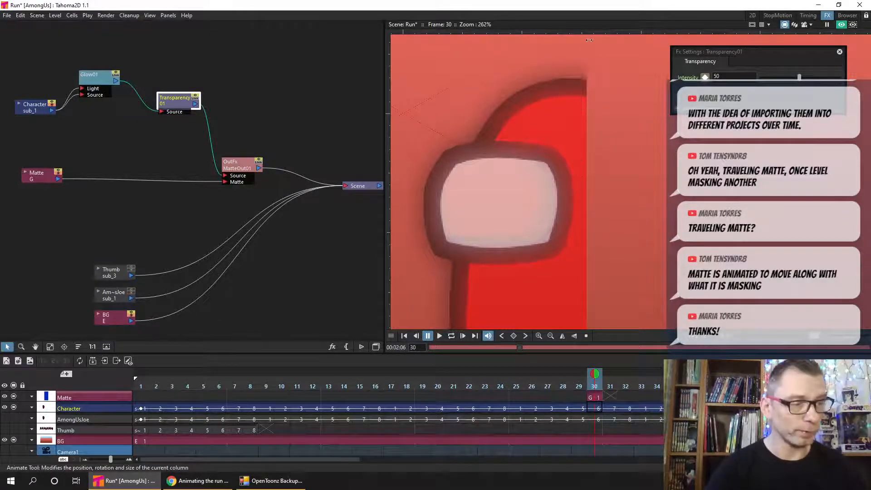
drag(598, 112, 599, 150)
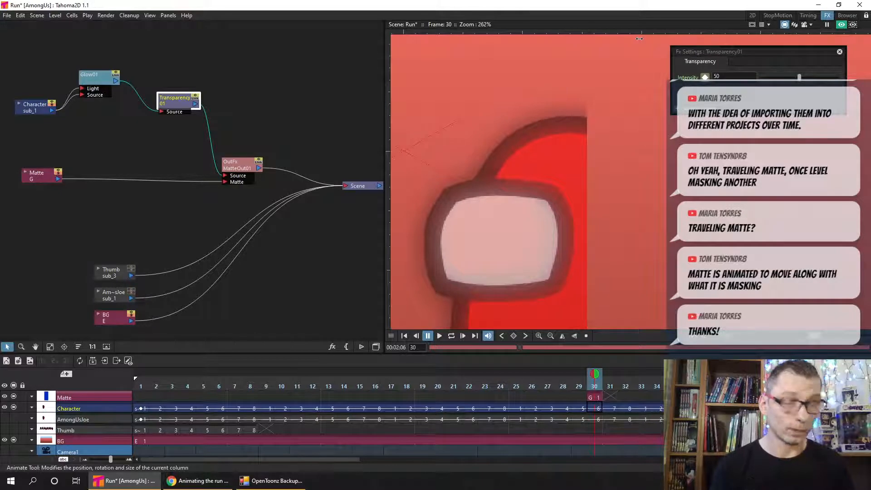
drag(238, 165, 255, 124)
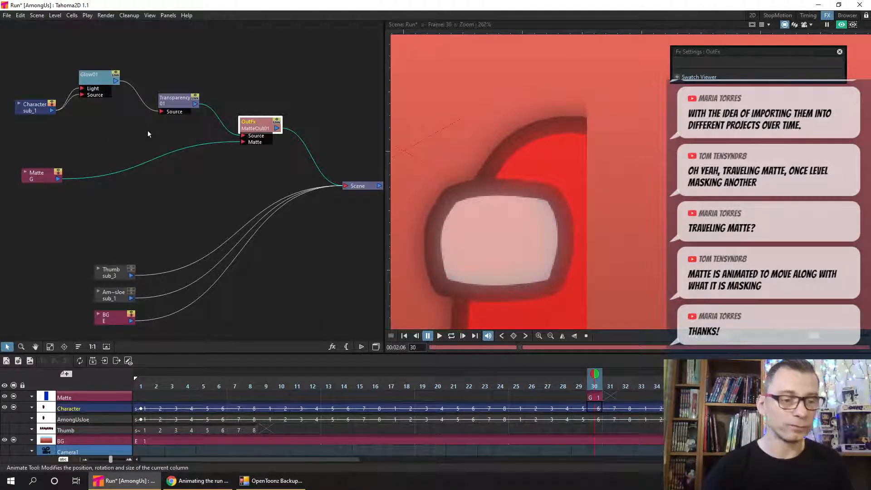
- Move the Matte Out node lower and shift the Transparency and Glow nodes up to the top of the graph
drag(254, 127, 230, 149)
drag(182, 104, 216, 66)
drag(93, 79, 148, 59)
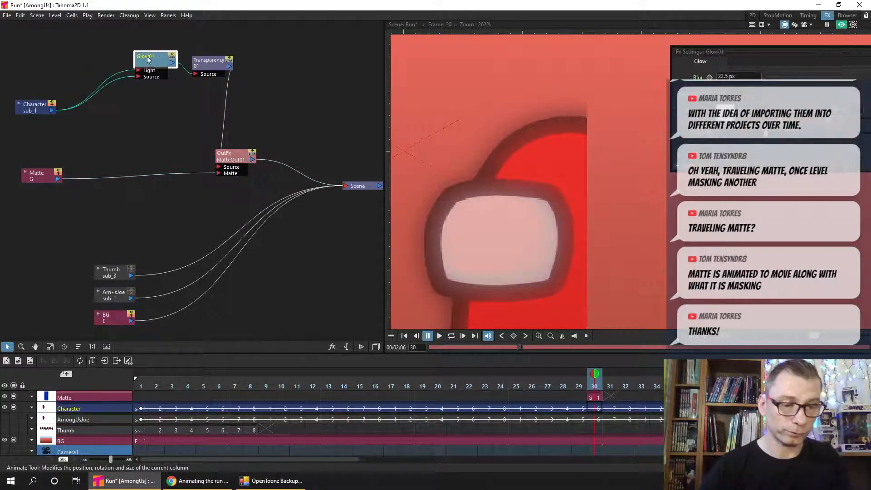
- Connect Character directly to Matte Out's Source, delete its links to Glow, and examine the masked edge up close
drag(52, 111, 218, 167)
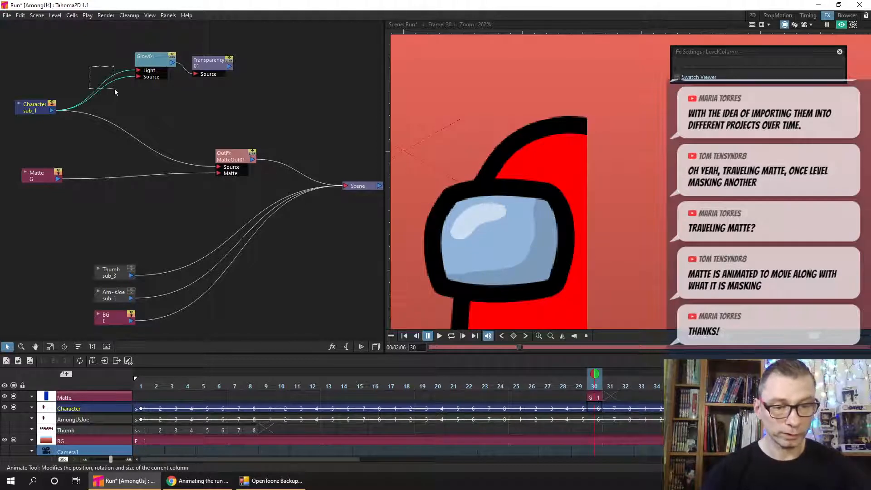
drag(114, 89, 112, 87)
key(Delete)
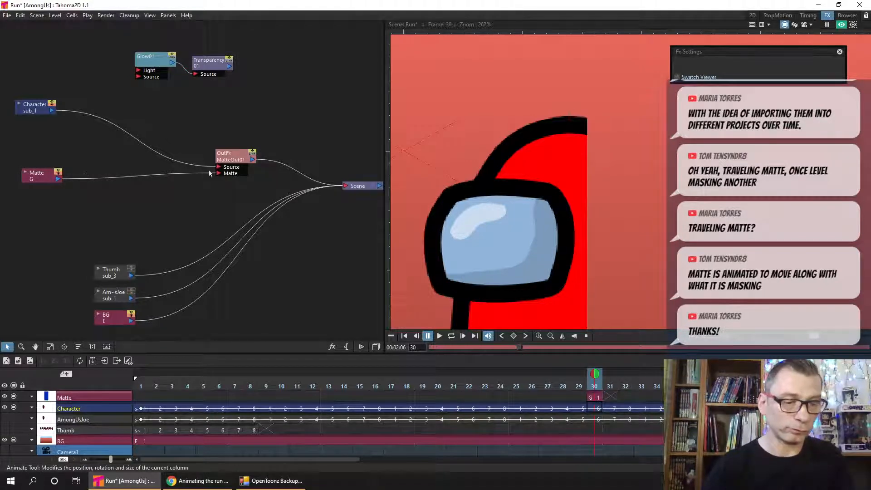
scroll(615, 237, down, 3)
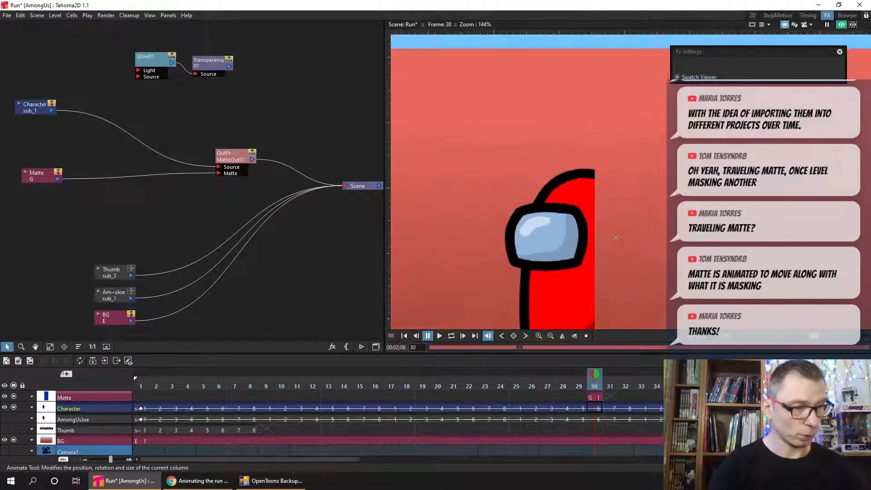
scroll(616, 237, up, 3)
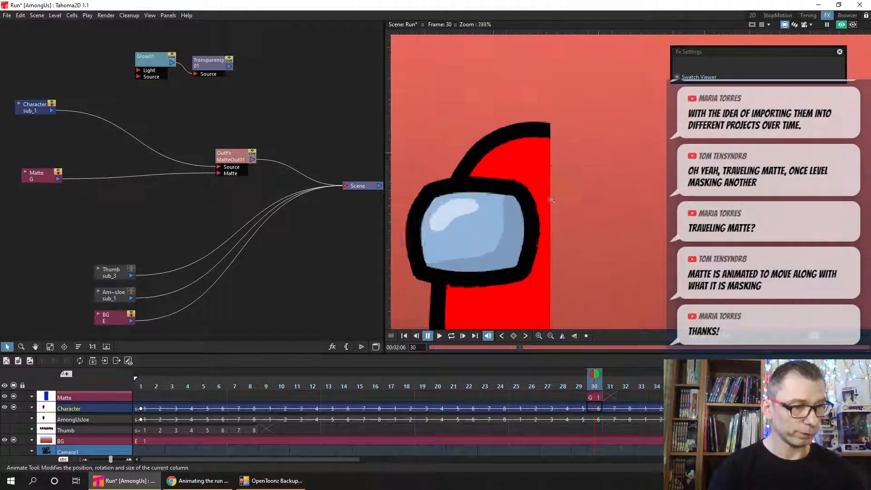
scroll(552, 200, up, 2)
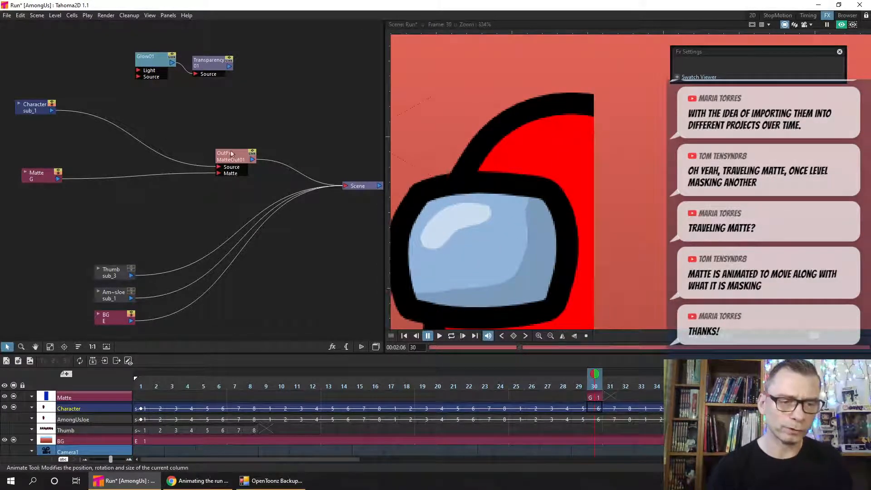
- Move Matte Out nearer to the Character and Matte nodes and connect its output to Glow's Light and Source inputs
drag(231, 154, 159, 132)
drag(150, 44, 228, 87)
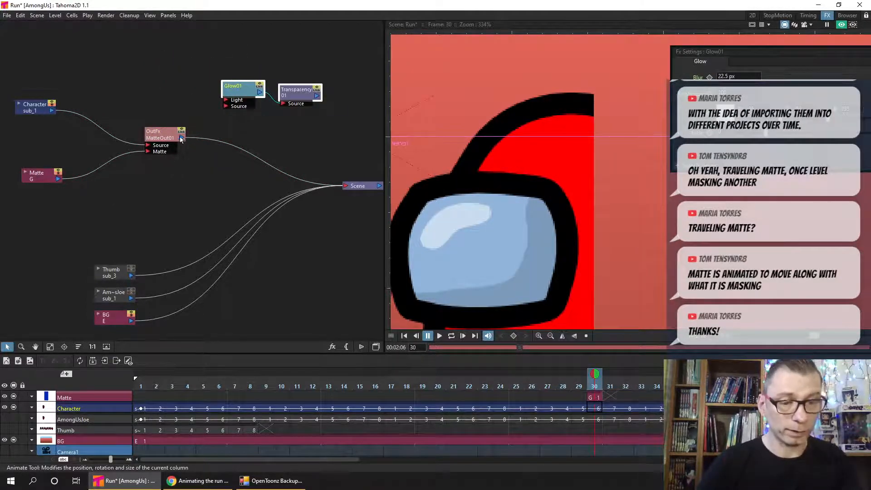
drag(181, 138, 226, 100)
drag(182, 138, 129, 121)
- Bring Glow and Transparency closer to Matte Out and connect the Transparency output to Scene in place of Matte Out's direct link
click(248, 93)
drag(247, 93, 197, 102)
drag(295, 93, 209, 106)
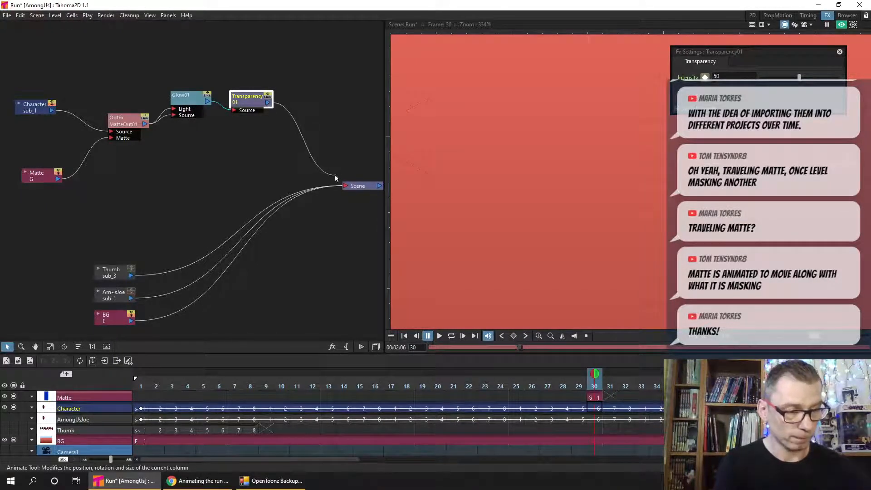
drag(336, 175, 342, 181)
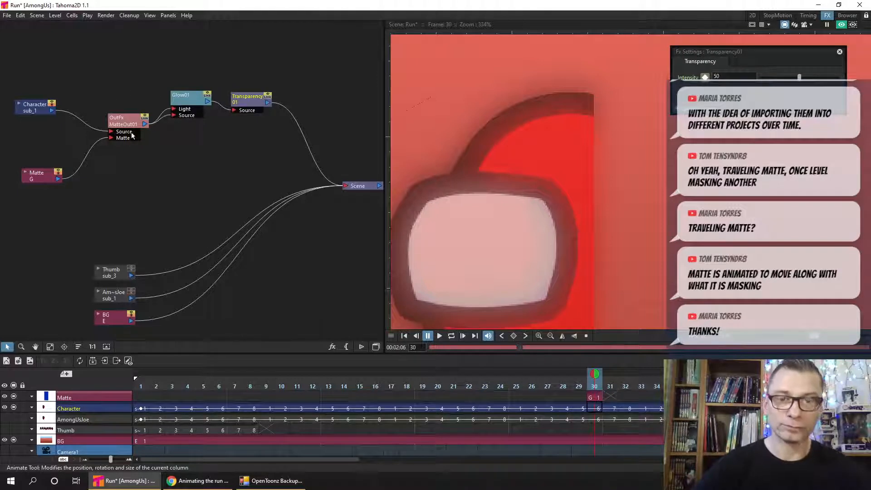
- Adjust the positions of the Matte Out and Character nodes so the chain reads clearly ahead of Glow
drag(120, 128, 101, 128)
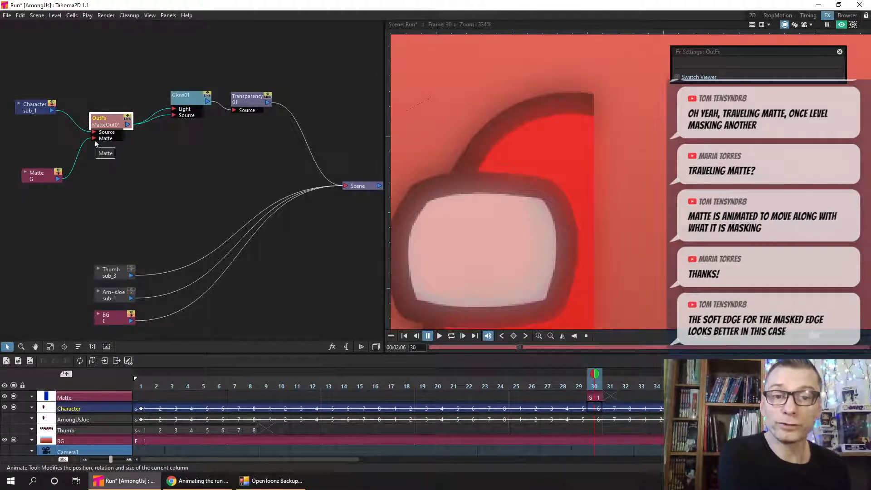
scroll(551, 152, down, 4)
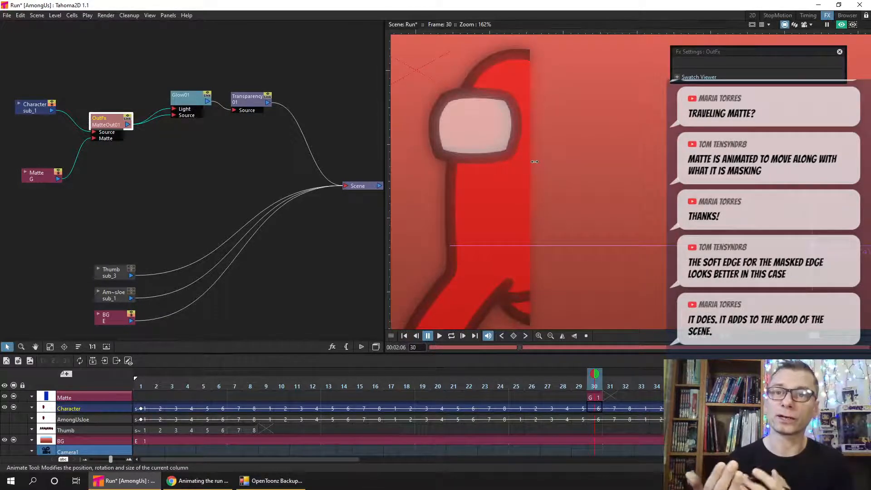
drag(105, 122, 117, 119)
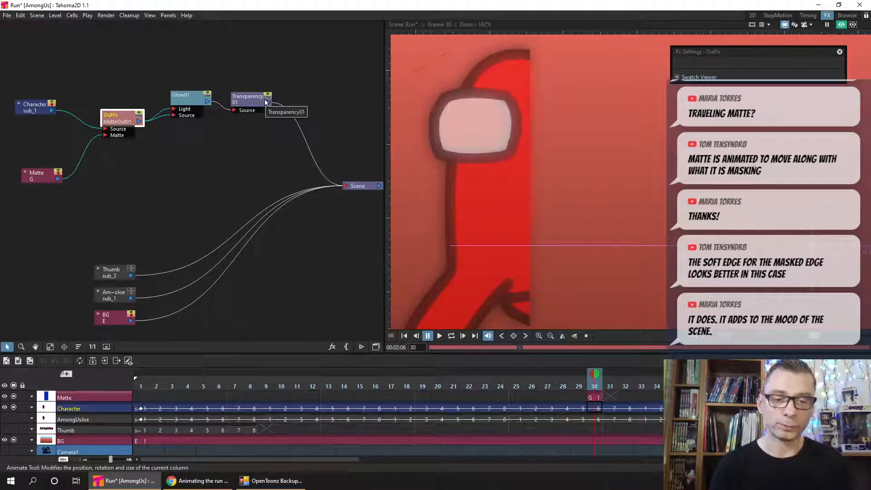
click(28, 105)
drag(31, 97, 30, 100)
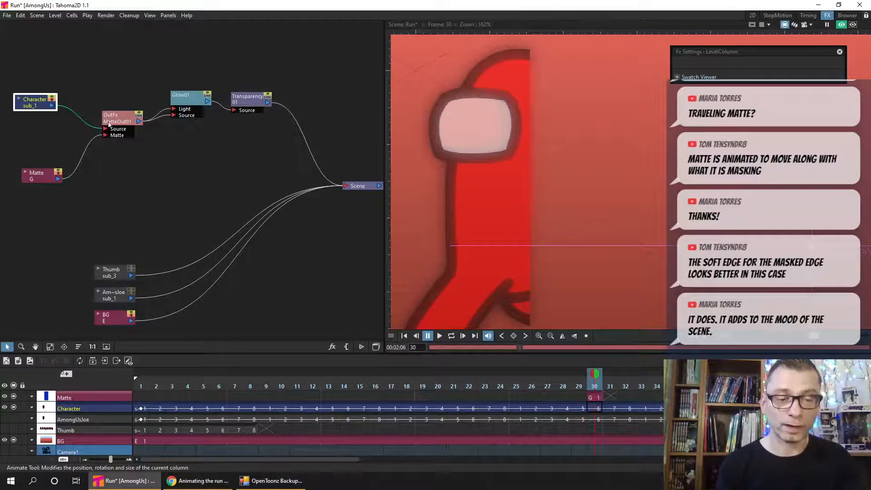
drag(124, 119, 115, 117)
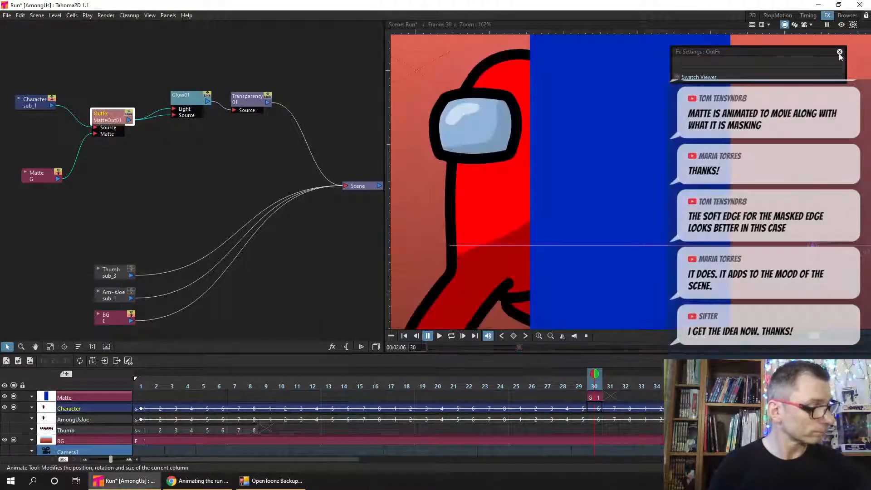
- Close the effect settings, show the whole character with the preview off, and save the scene
click(839, 52)
scroll(678, 147, down, 3)
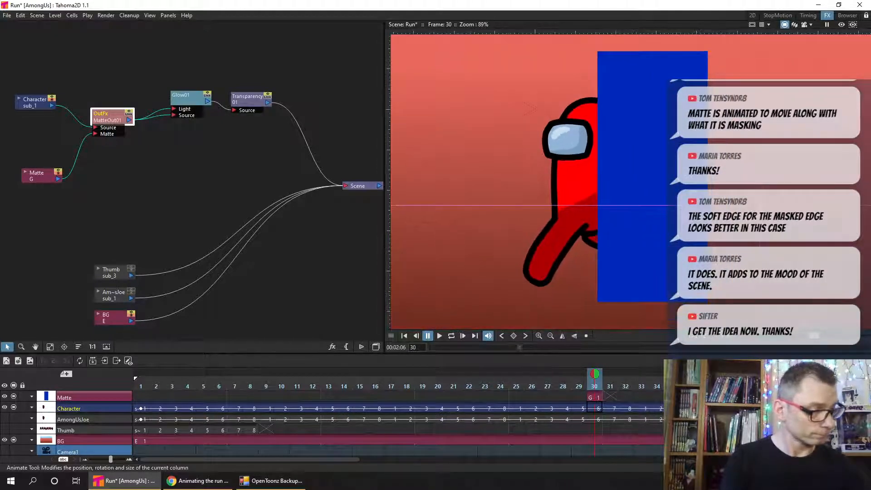
key(ctrl+s)
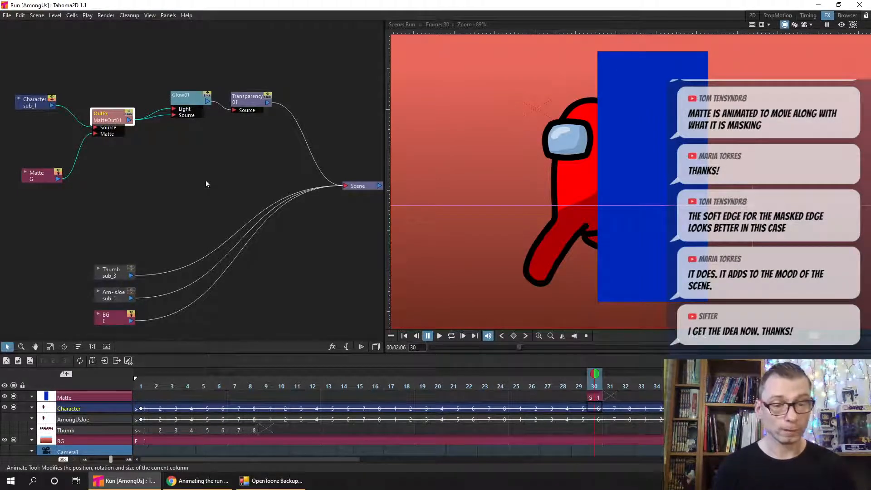
- Add a Blur effect after the Matte Out node from the Blur category
click(332, 346)
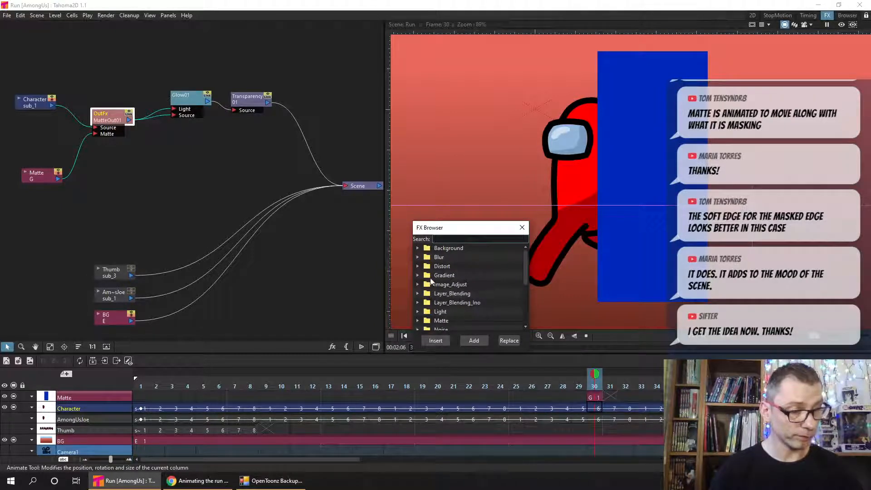
click(418, 257)
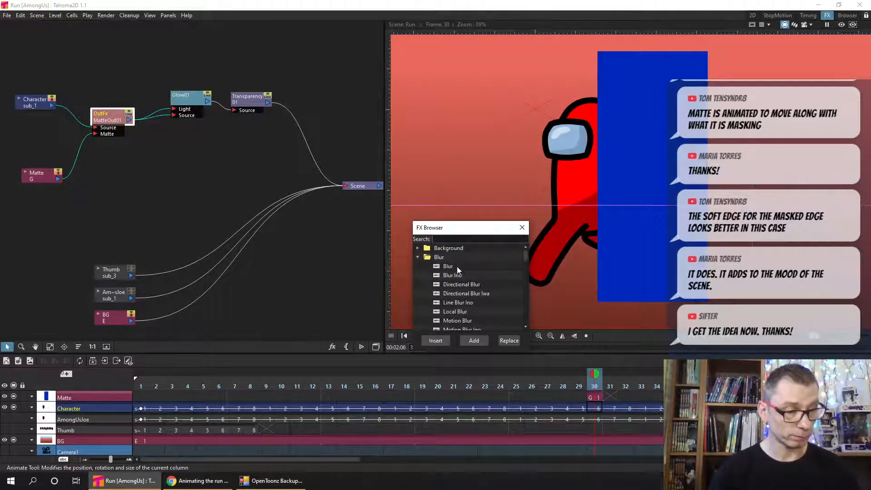
click(449, 266)
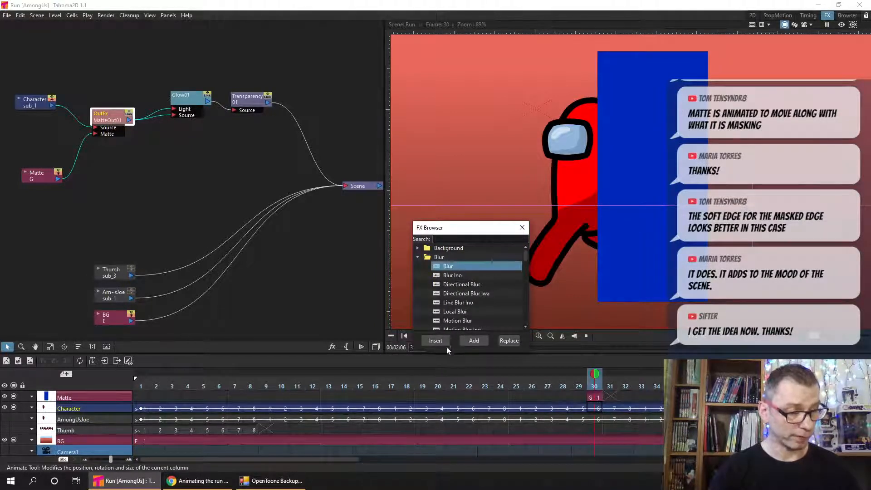
click(474, 341)
click(522, 227)
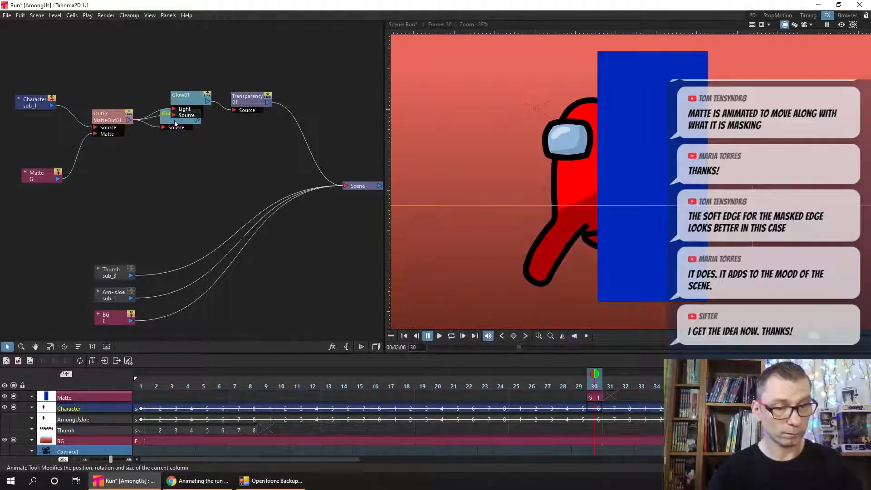
- Place the Blur node between Glow and Transparency, link it to both, and turn on the preview
drag(175, 124, 271, 151)
click(250, 101)
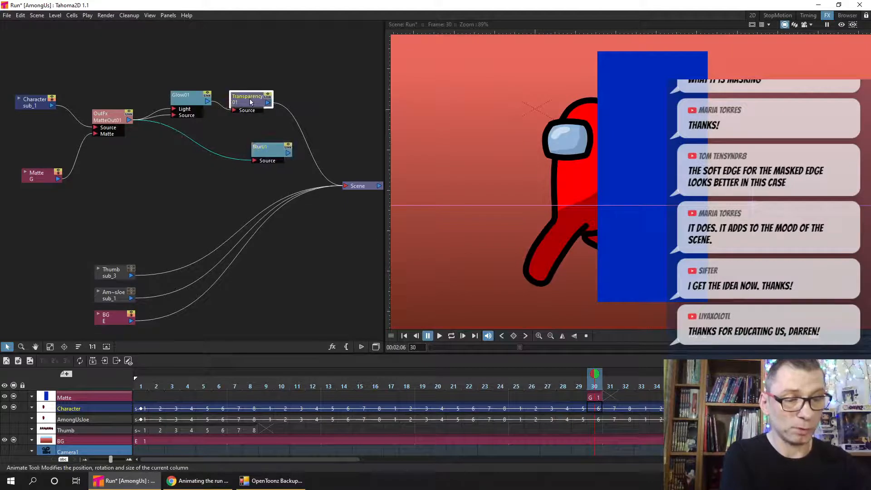
drag(250, 99, 301, 98)
drag(207, 101, 286, 109)
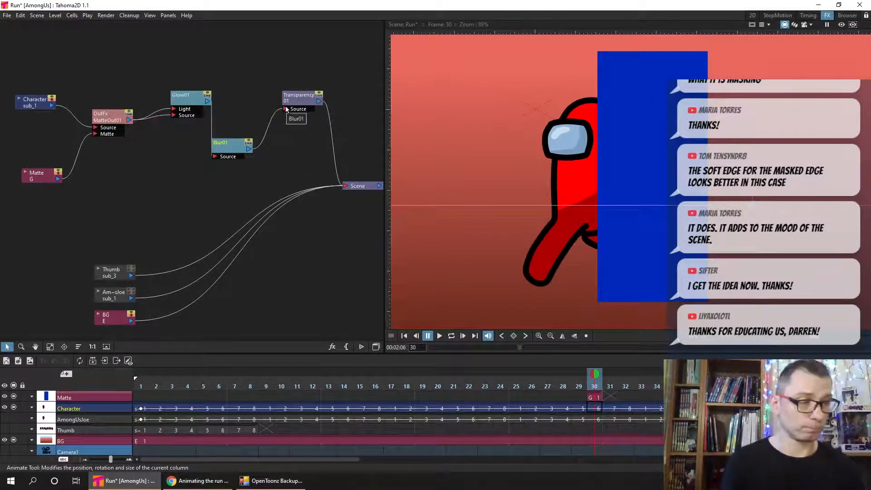
click(841, 25)
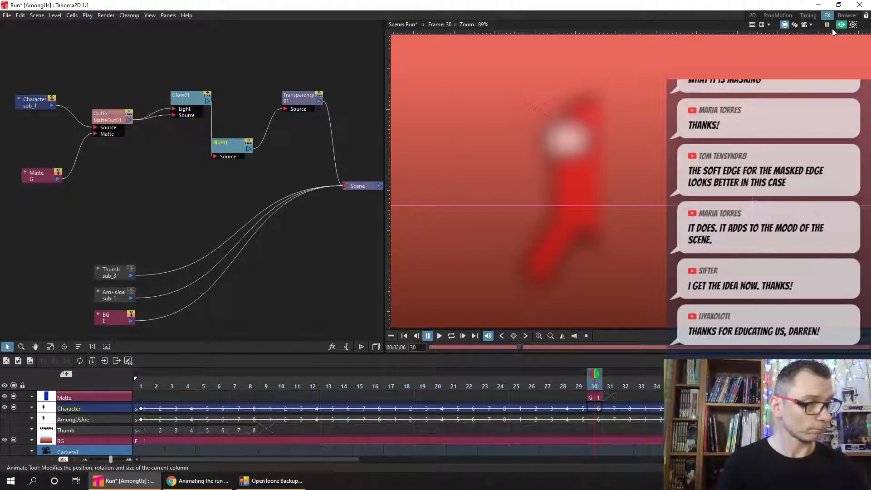
- Set the Blur effect's value to 10 px
double_click(232, 153)
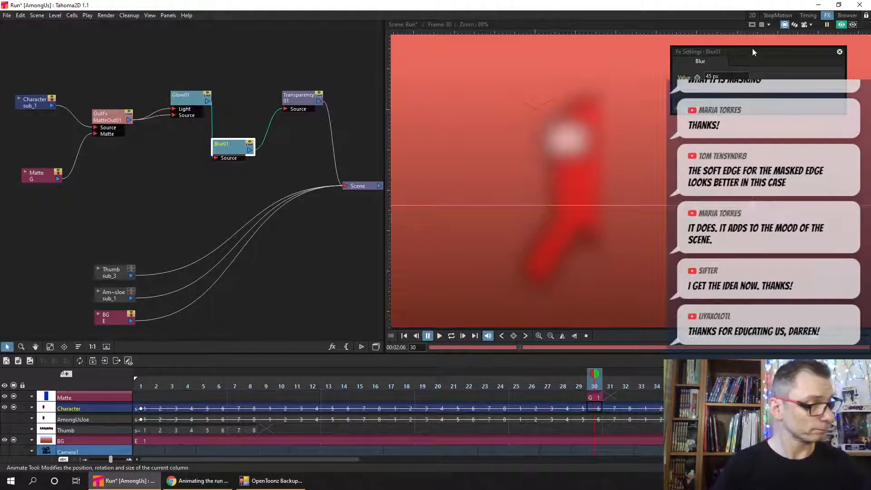
text(10)
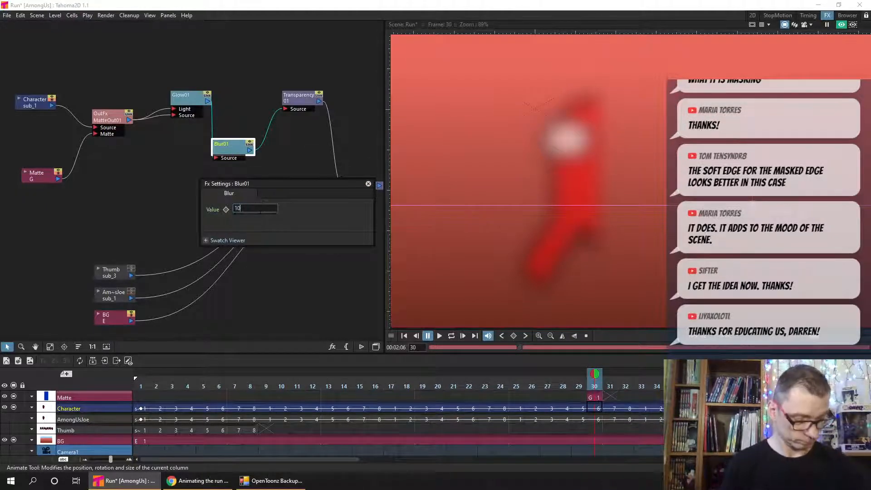
key(Return)
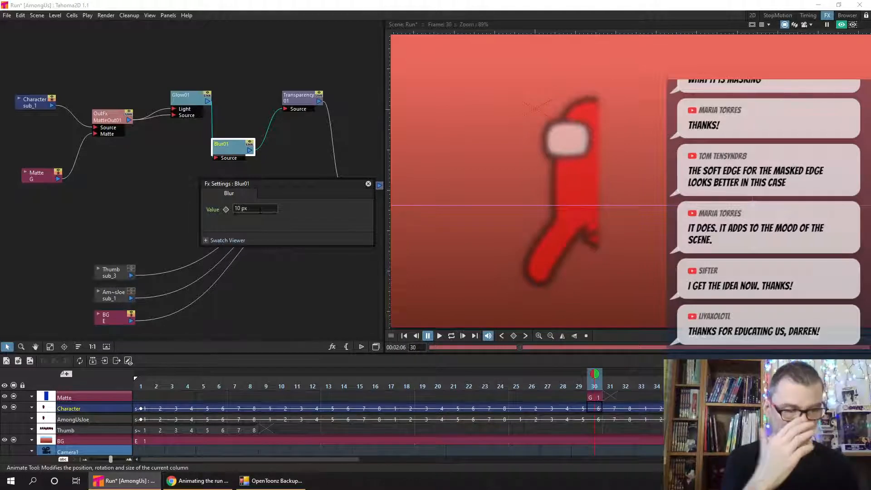
- Close the Blur settings and delete the Blur node from the graph
click(368, 184)
click(232, 128)
click(223, 151)
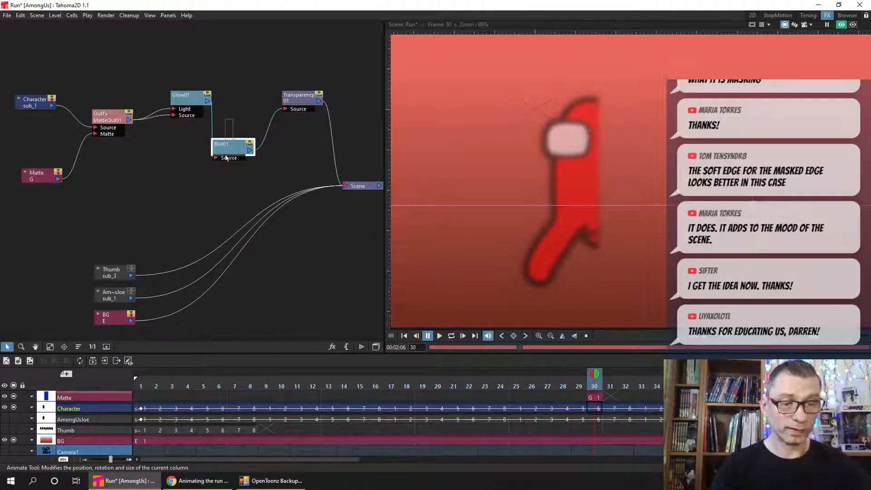
key(Delete)
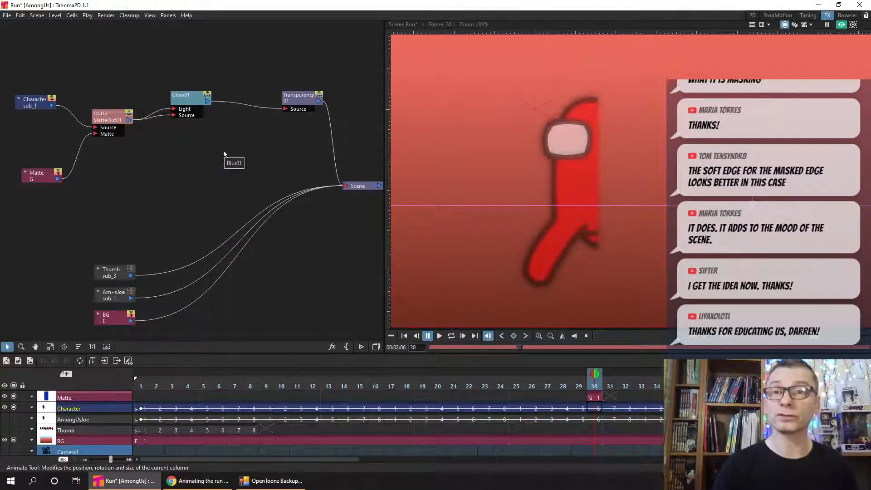
- Enlarge the FX Browser and look through the available effects in the Blur, Distort and Gradient categories
click(332, 347)
drag(456, 225, 256, 131)
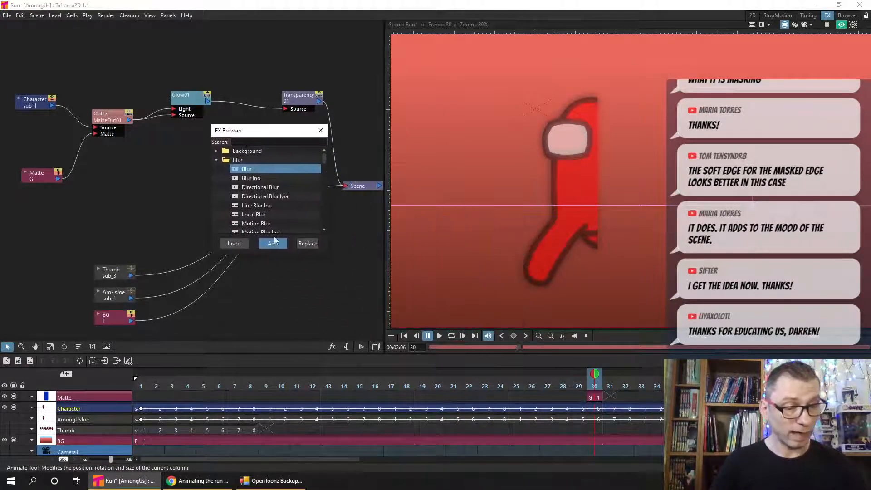
drag(284, 250, 271, 393)
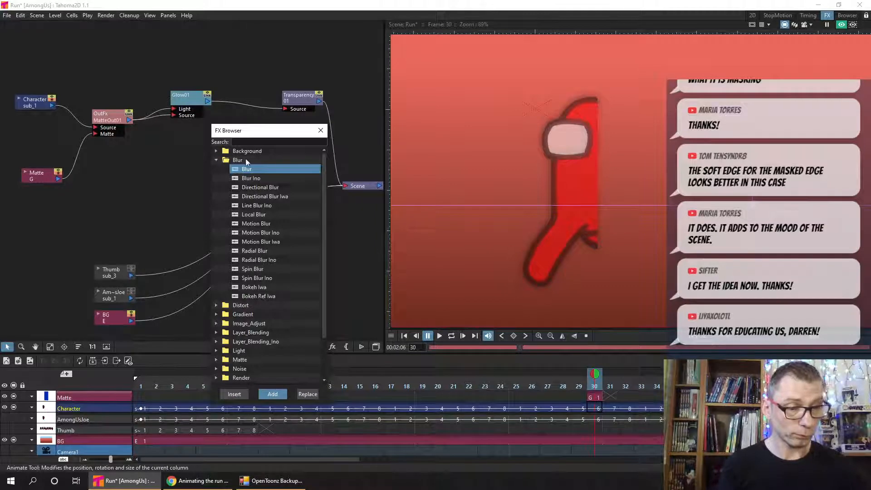
click(216, 151)
drag(323, 185, 307, 271)
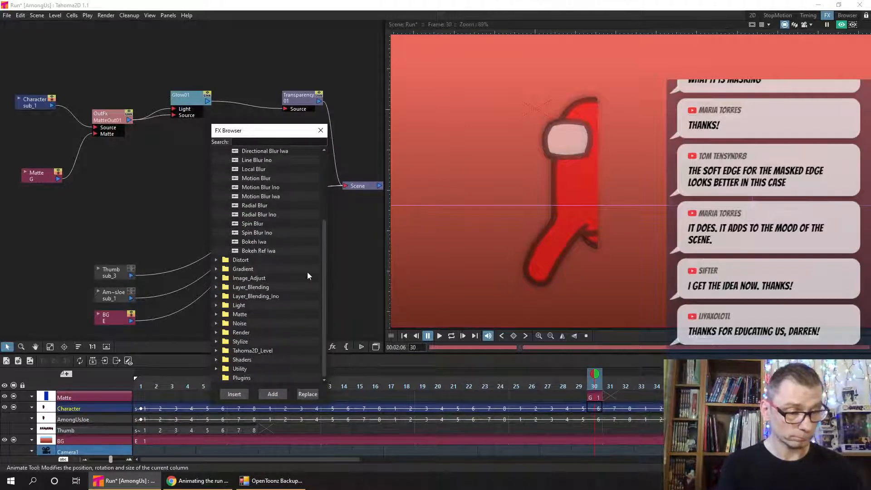
click(216, 259)
drag(322, 231, 328, 290)
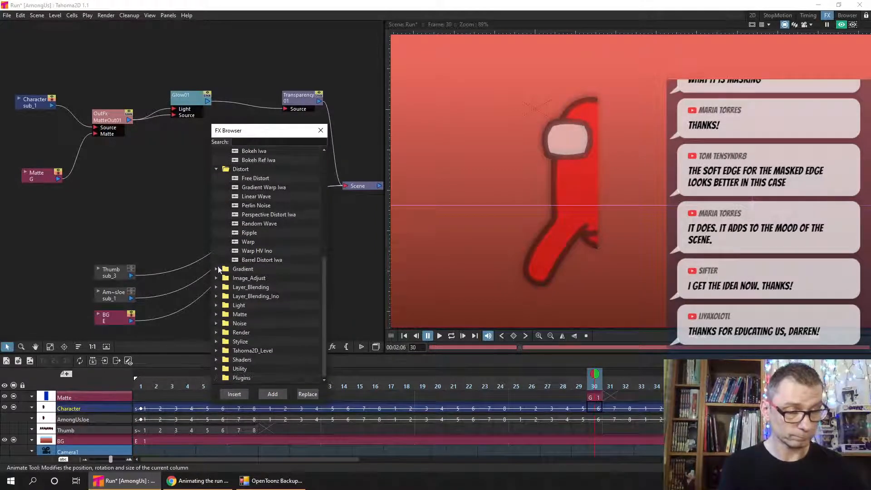
click(216, 269)
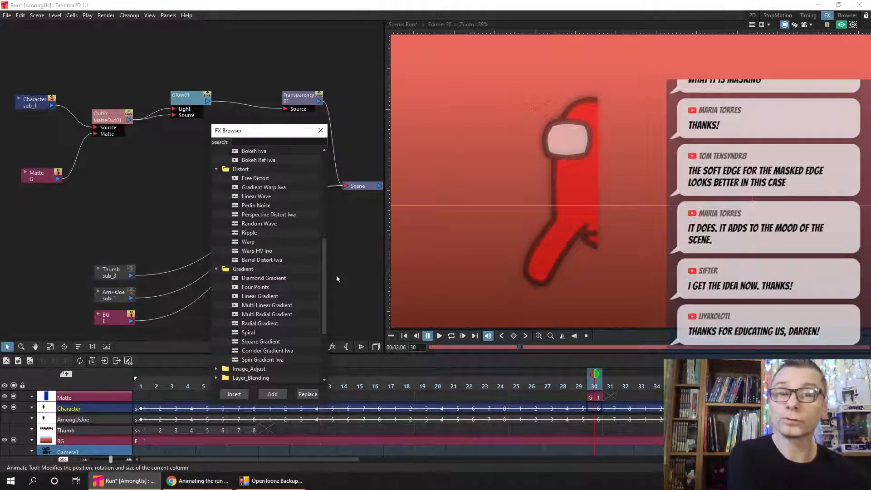
- Close the FX Browser and save the scene
click(321, 131)
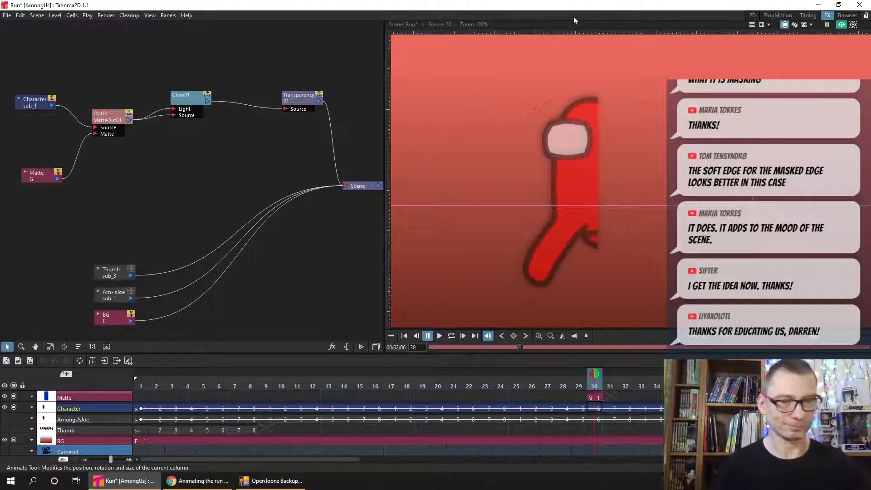
key(ctrl+s)
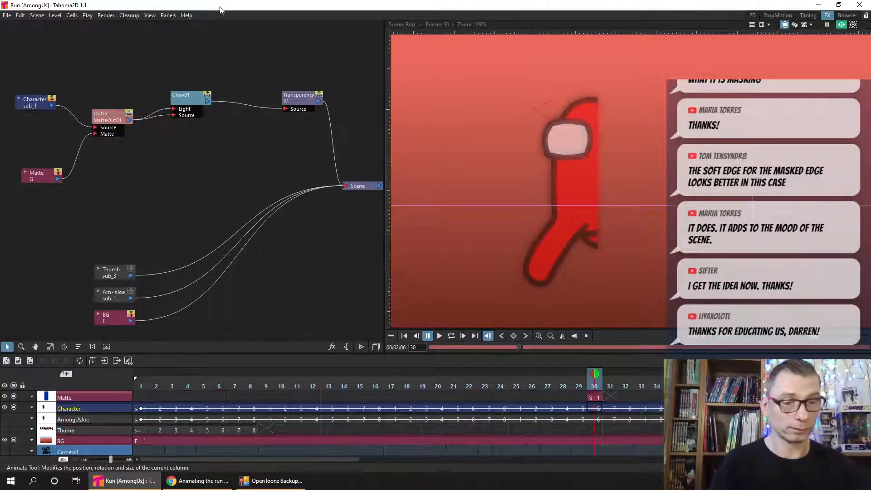
click(7, 15)
click(263, 42)
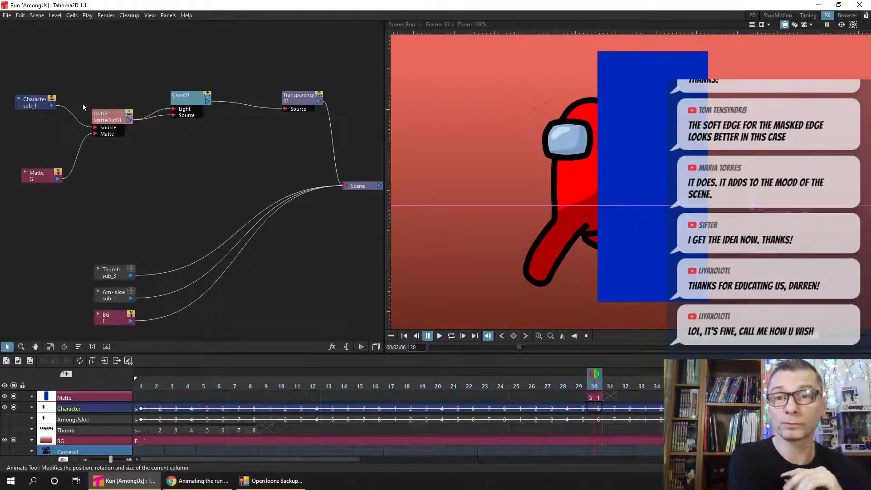
- Search the Tahoma2D online user manual for "effects" and open its Applying Effects page
click(187, 17)
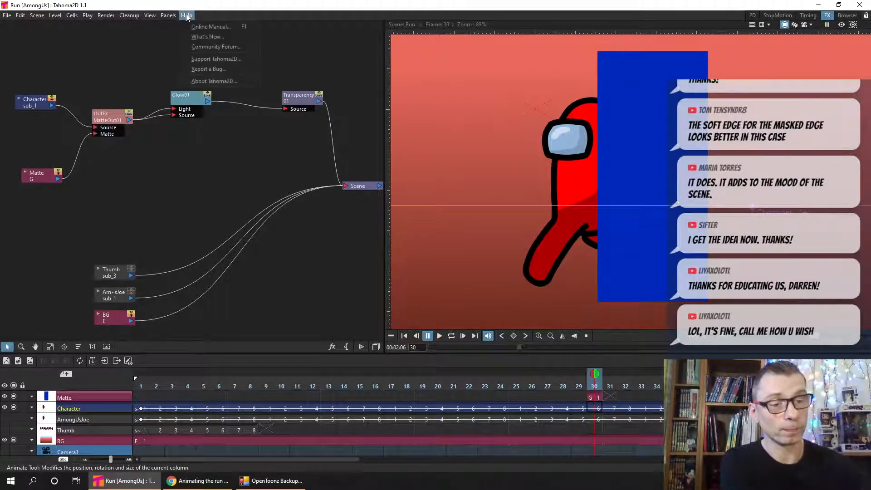
click(238, 27)
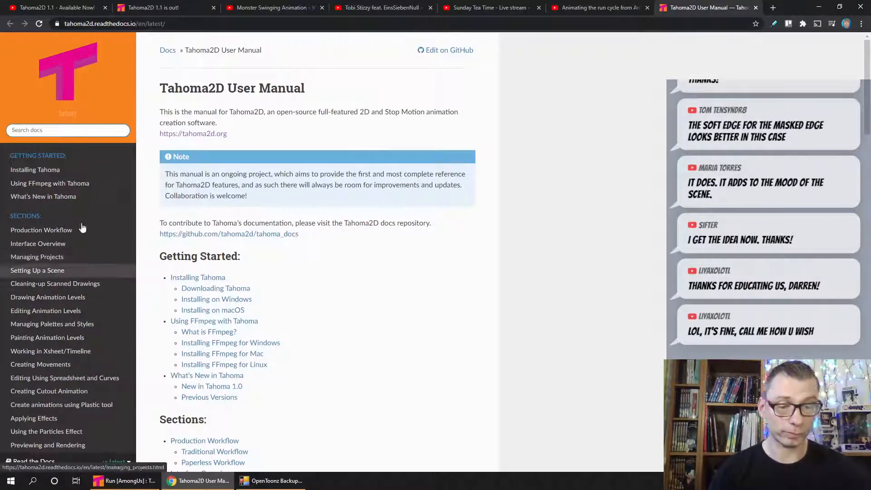
click(74, 131)
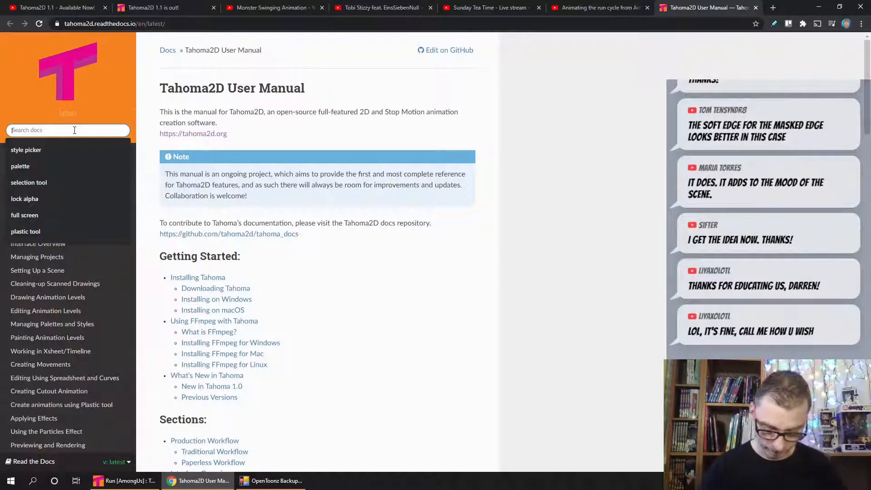
text(effects)
key(Return)
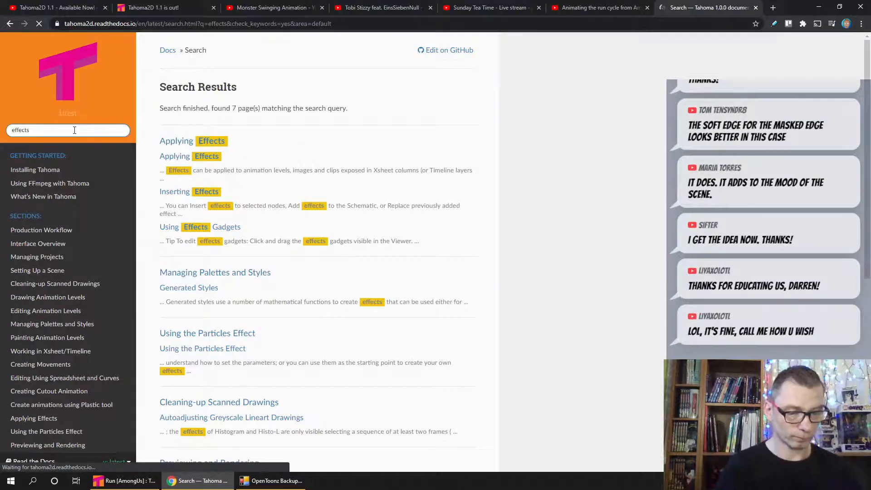
click(190, 142)
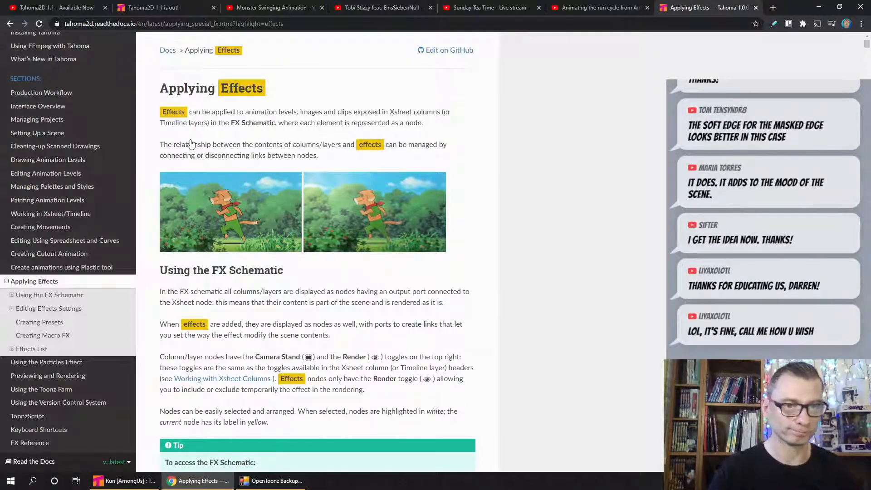
- Switch back to Tahoma2D and open the recent Walk Rotations scene Boxes.tnz in the 2D room with the Selection tool active
click(136, 483)
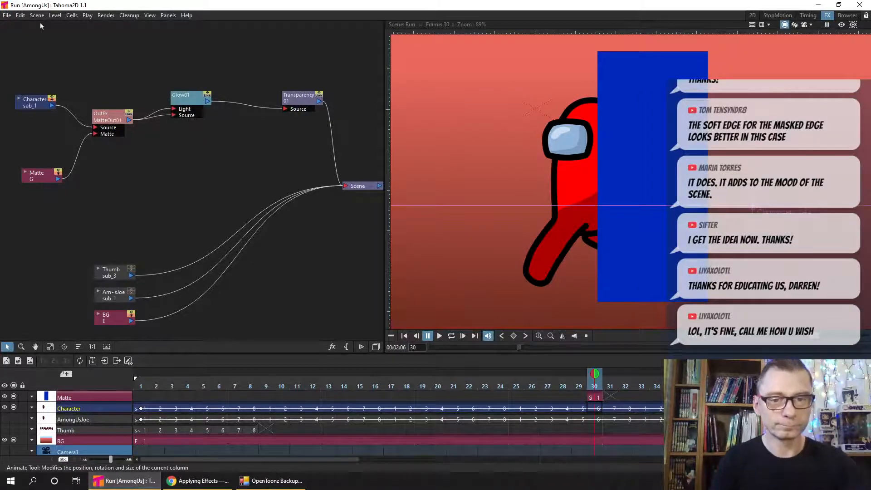
click(7, 15)
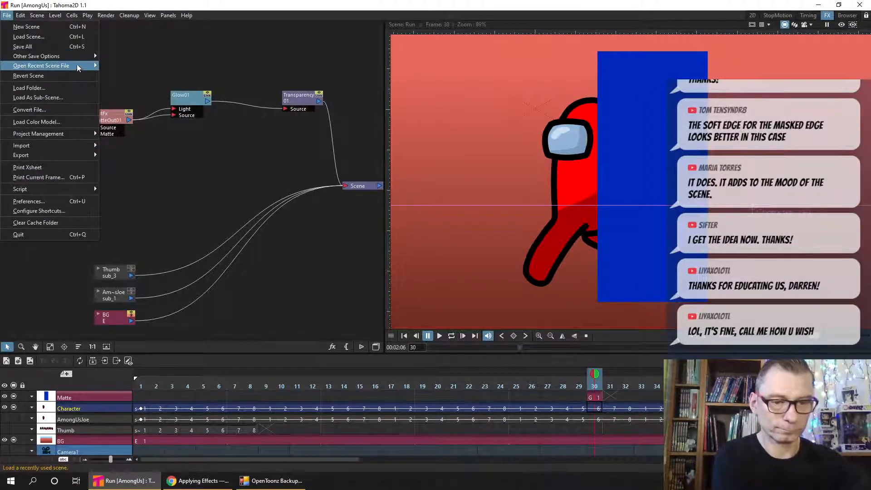
mouse_move(78, 67)
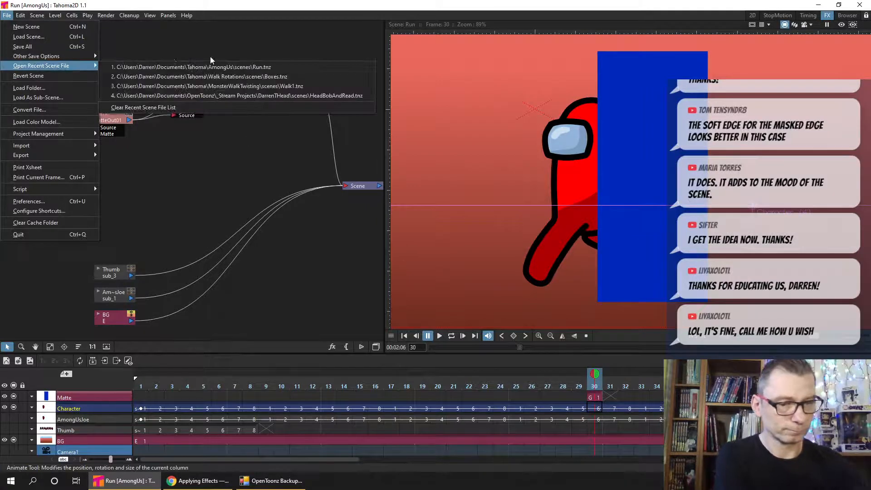
click(319, 76)
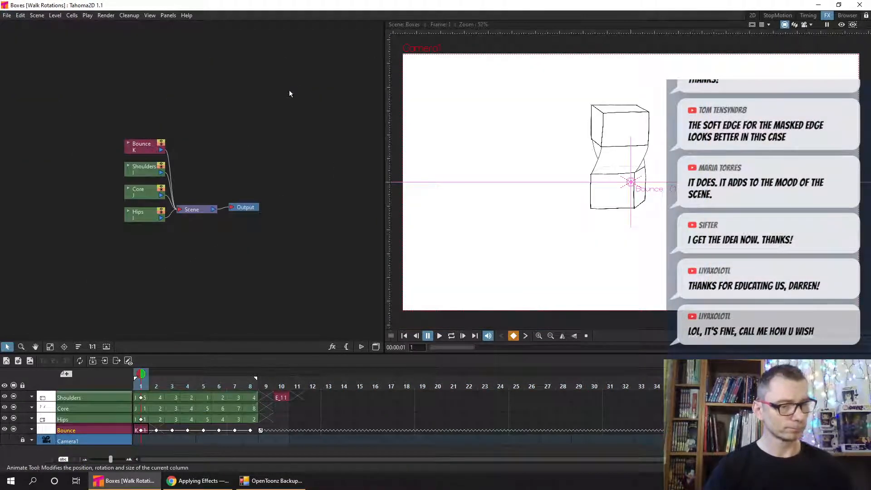
click(752, 15)
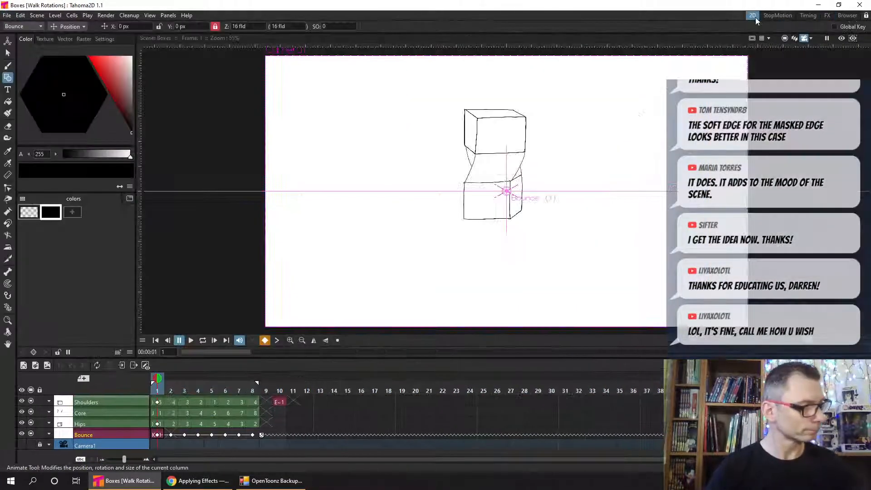
click(8, 53)
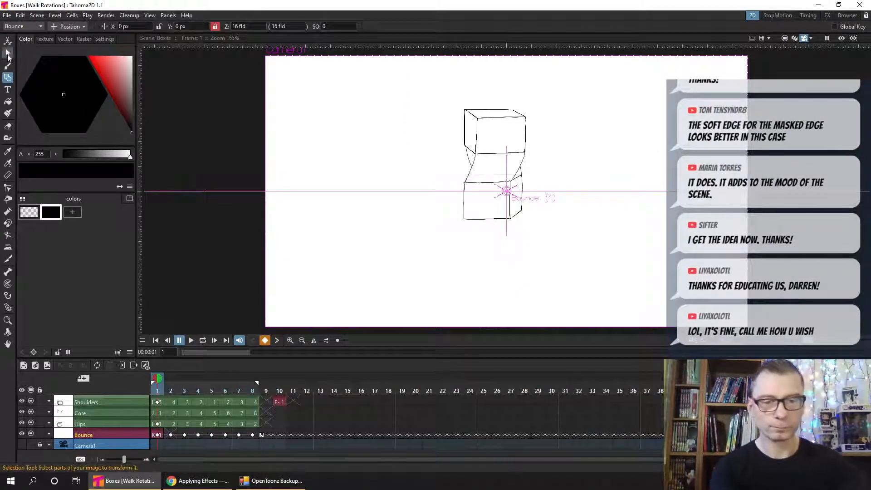
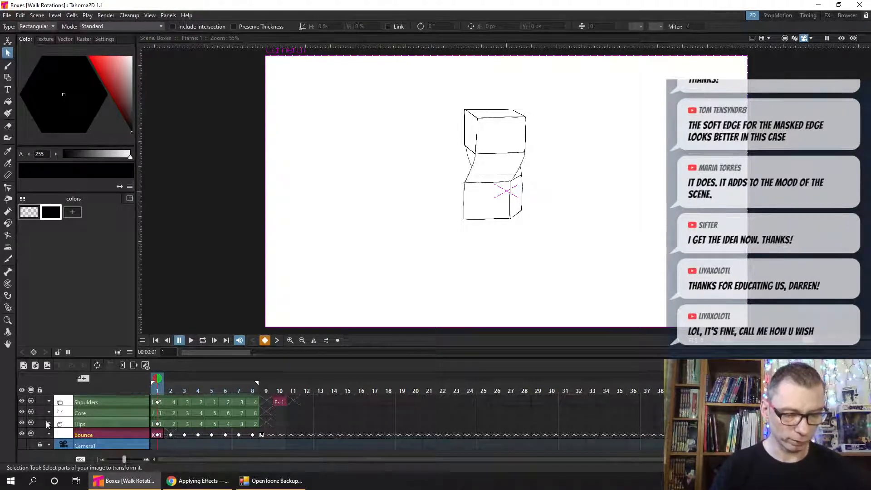
- Hide the Core, Hips and Bounce columns in the viewer and loop the animation with only the Shoulders box showing
click(31, 412)
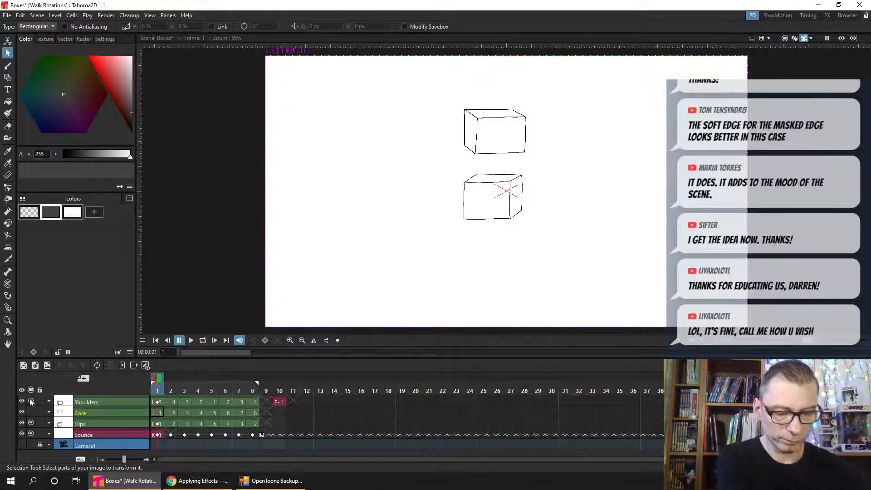
click(31, 424)
click(30, 433)
click(202, 340)
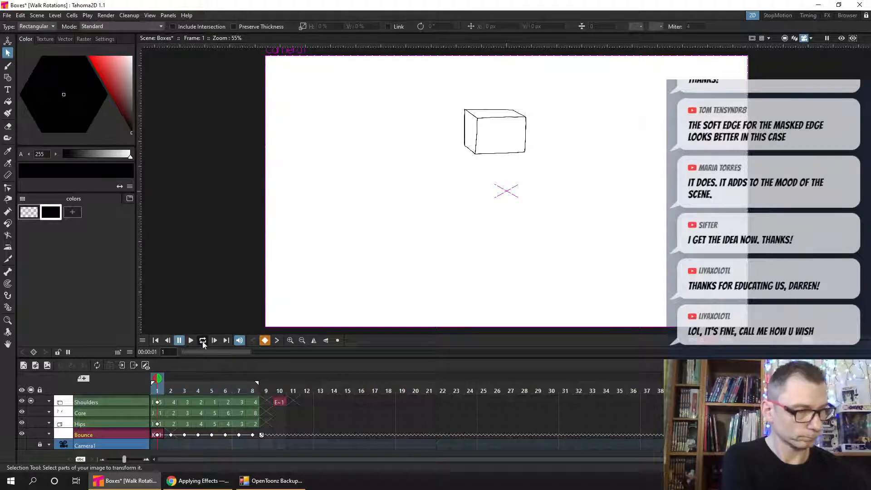
click(194, 341)
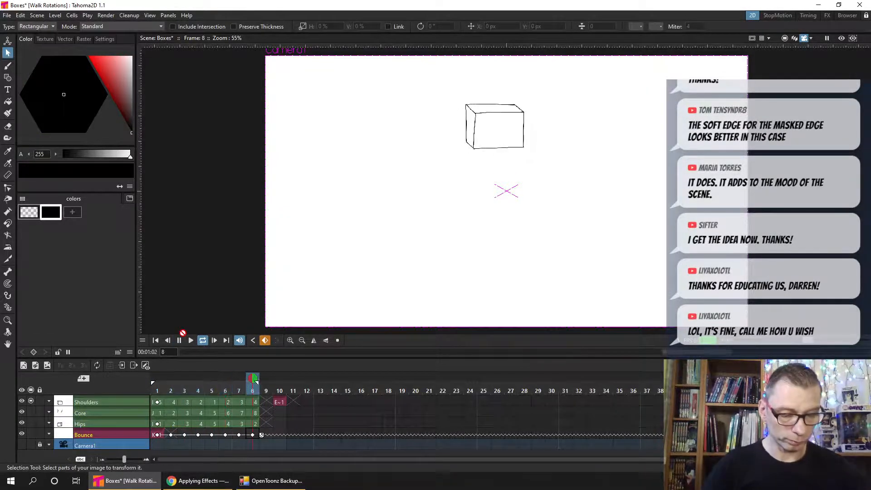
- Show the Hips and Core columns again, examine how the looping boxes twist against each other, and stop playback
click(30, 423)
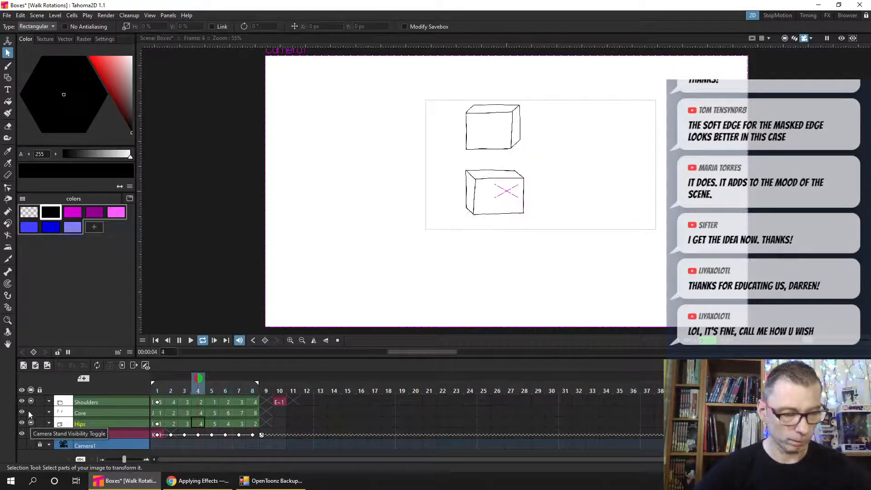
click(30, 410)
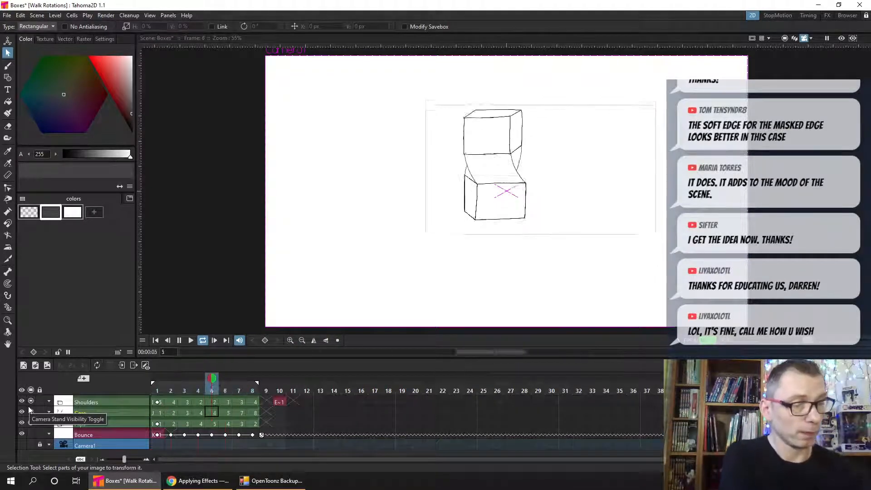
scroll(549, 169, up, 3)
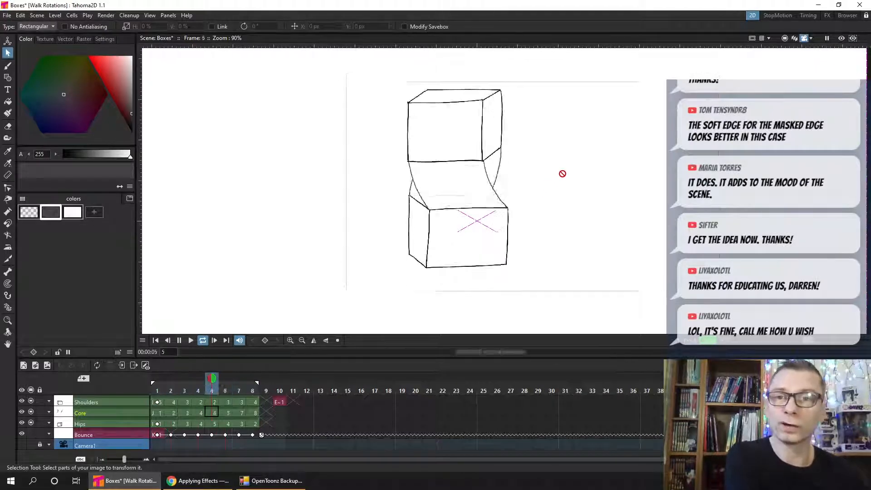
click(175, 343)
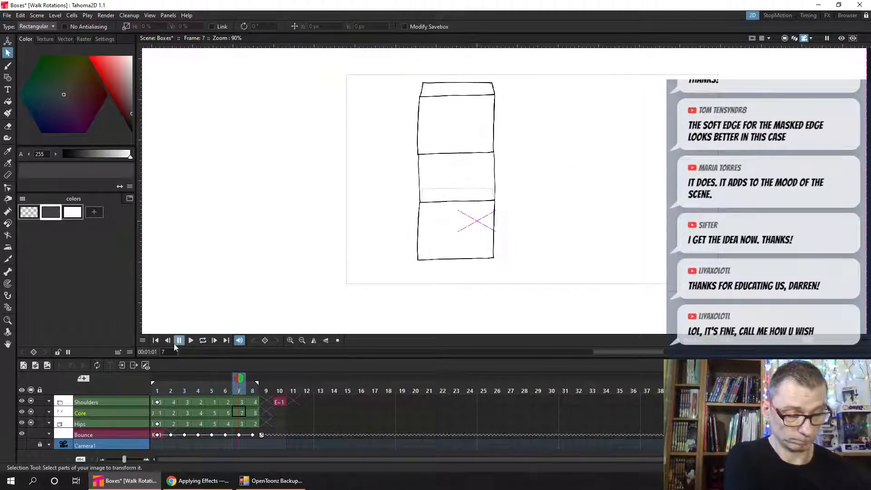
- Open the recent MonsterWalkTwisting scene Walk1.tnz, discarding the changes made to the Boxes scene
click(7, 15)
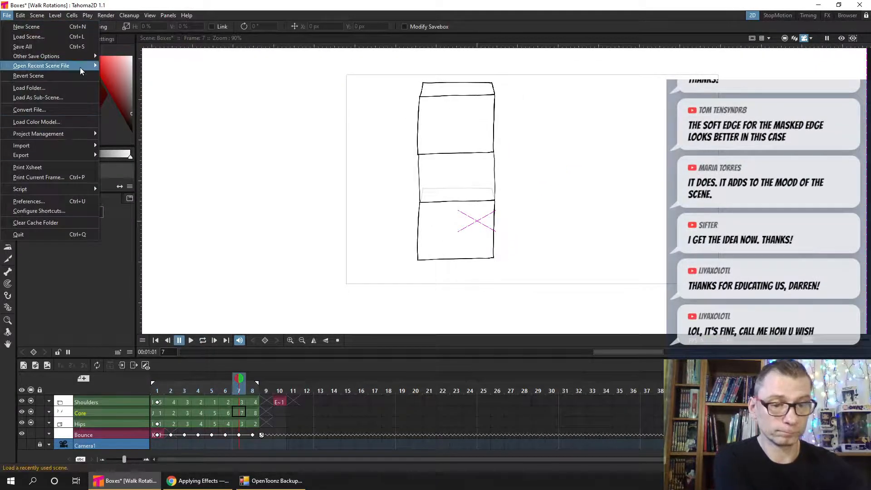
mouse_move(94, 65)
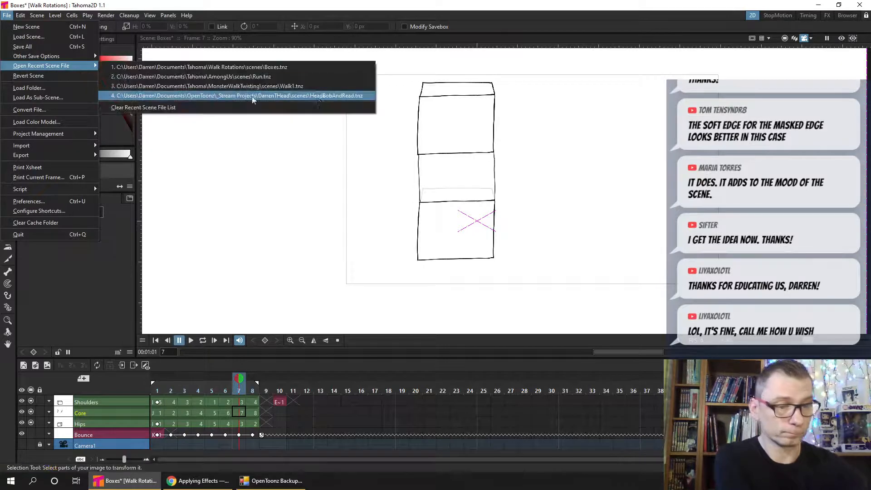
click(344, 87)
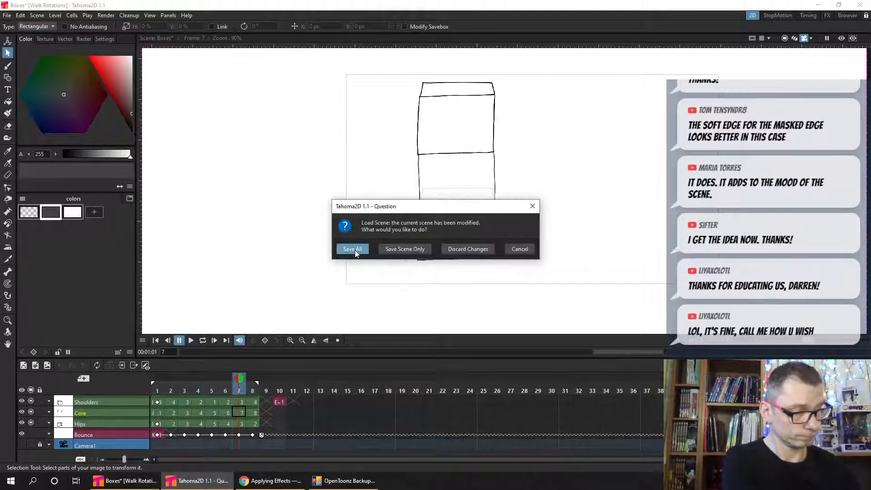
click(462, 249)
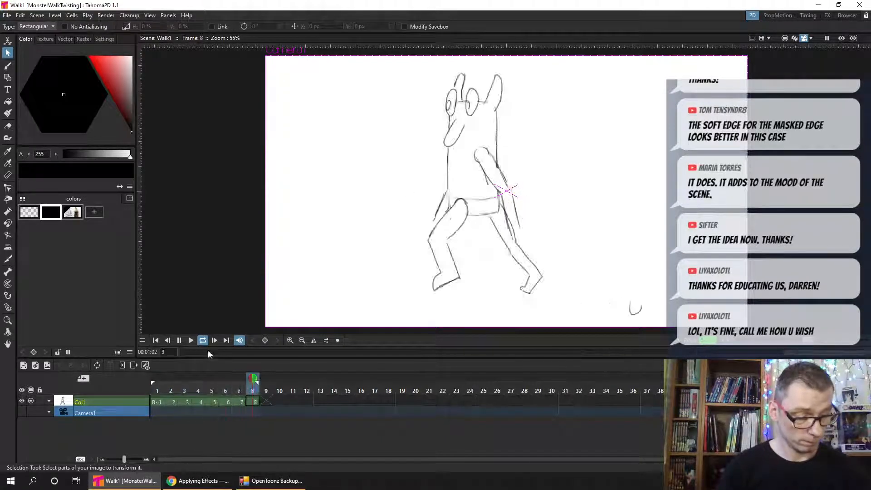
- Return to frame 1 of the monster walk and save the scene
click(153, 341)
key(ctrl+s)
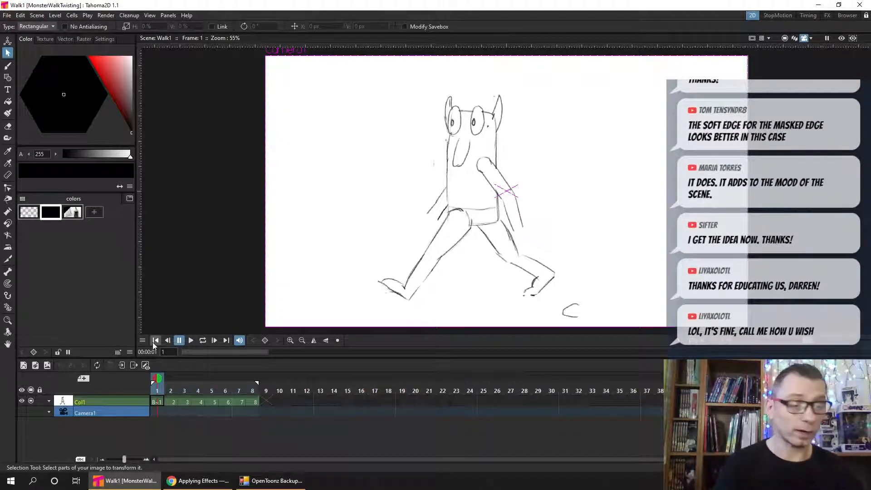
click(156, 401)
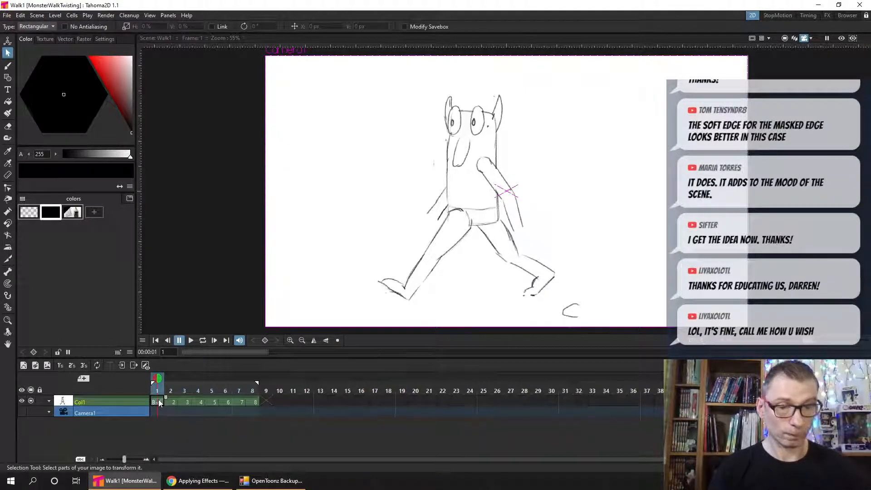
- Activate the Brush tool, scrub the walk through to frame 9, and return to the Col1 drawing at frame 1
click(7, 67)
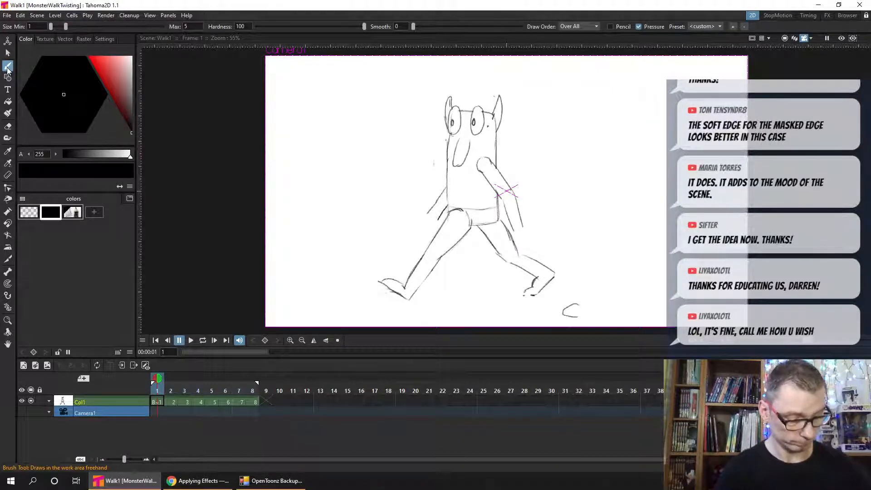
click(8, 67)
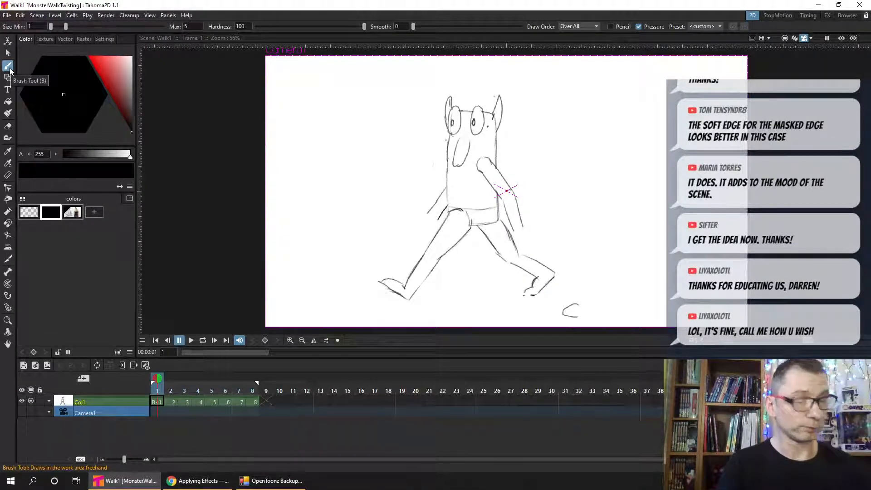
drag(162, 388, 268, 387)
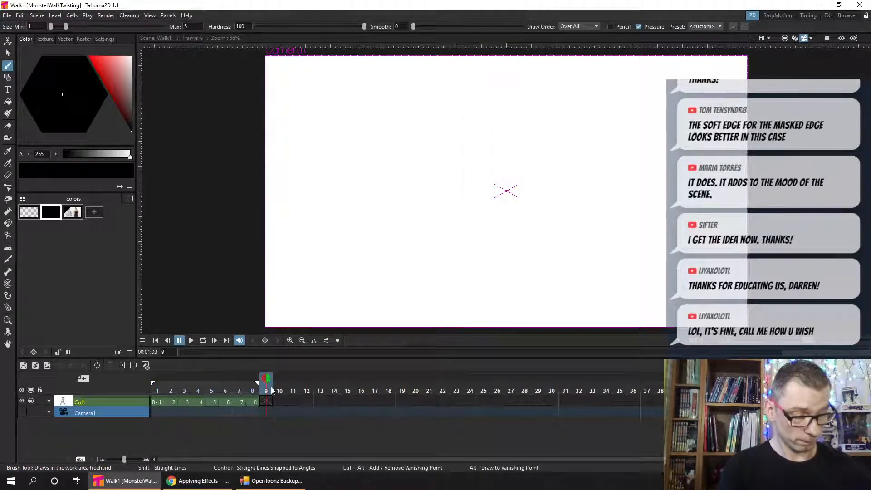
click(156, 392)
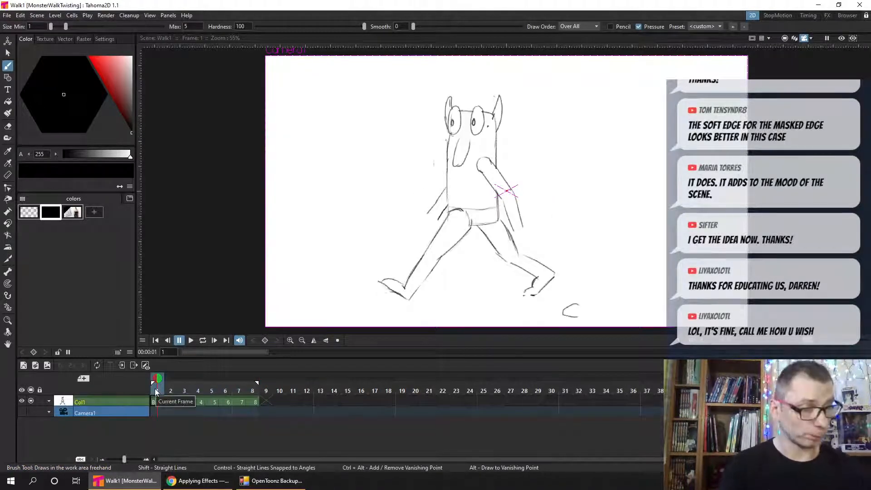
click(156, 402)
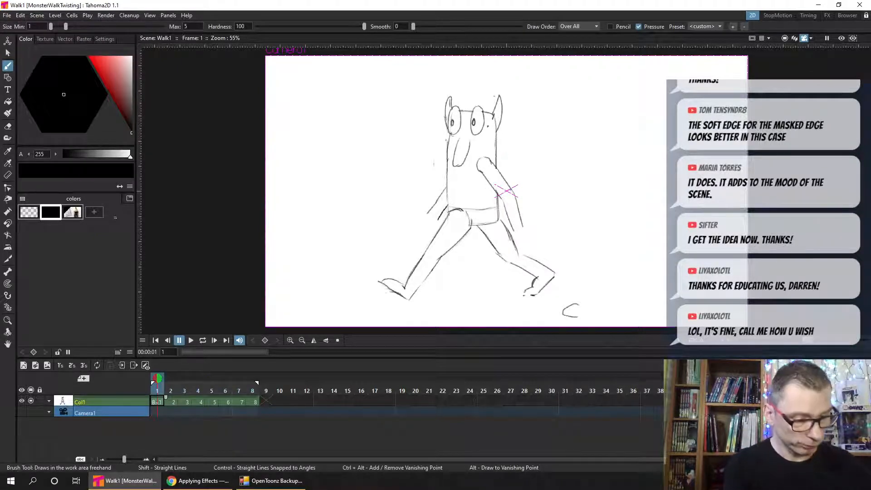
- Using the textured pencil style from the palette, draw a small circle on the monster's lower torso in frame 1
click(73, 212)
drag(351, 237, 398, 207)
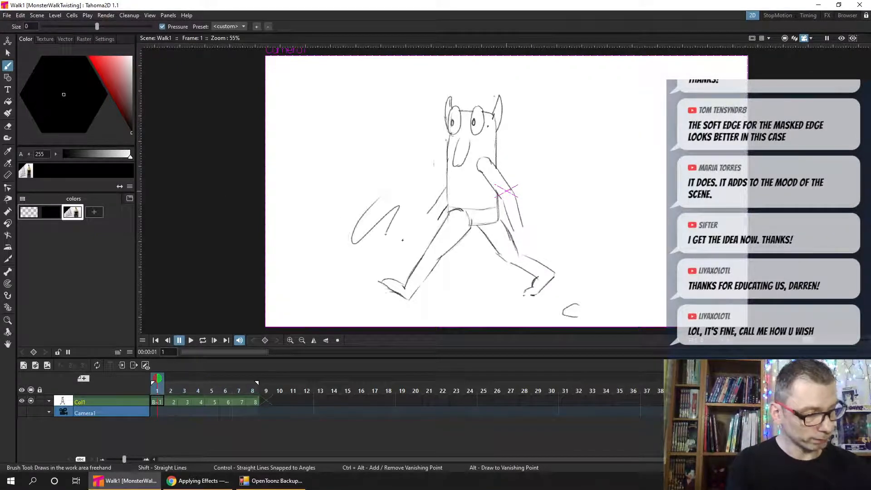
key(ctrl+z)
scroll(505, 219, up, 2)
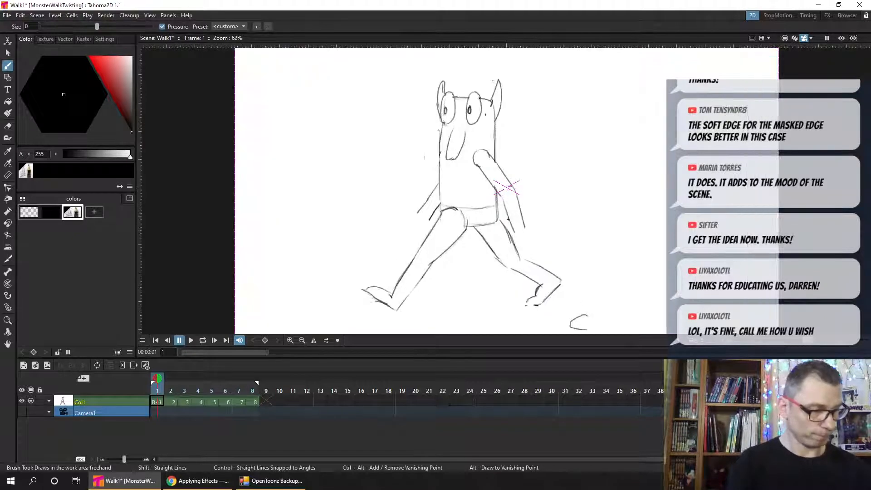
key(ctrl+s)
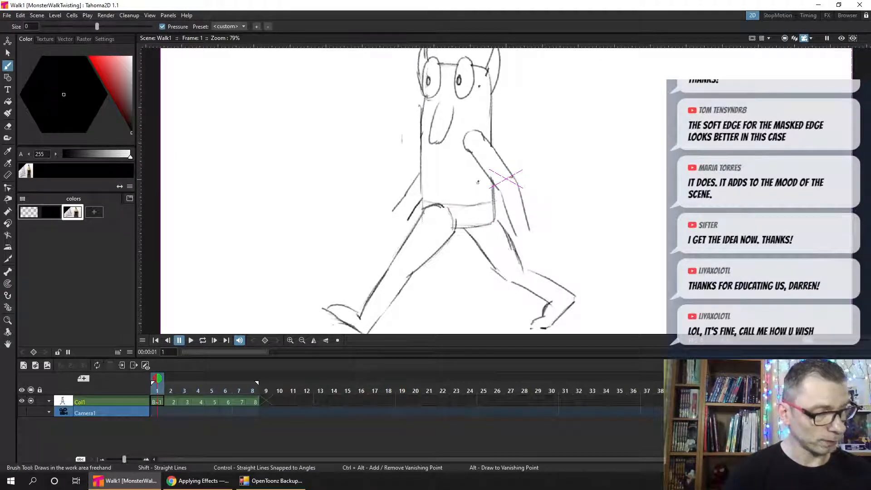
mouse_move(467, 186)
mouse_down()
mouse_move(488, 188)
mouse_move(468, 184)
mouse_up()
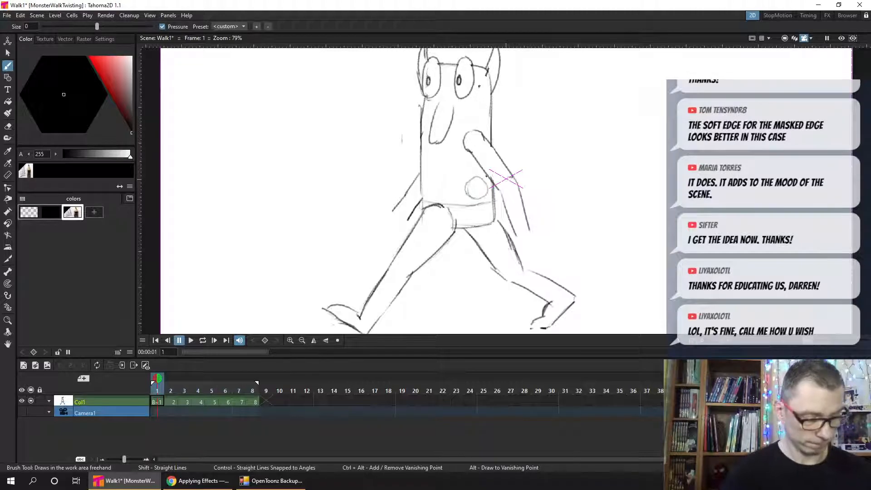
- Compare the first three frames and draw the torso circle as a narrow half-oval at the monster's back edge in frame 3
click(174, 390)
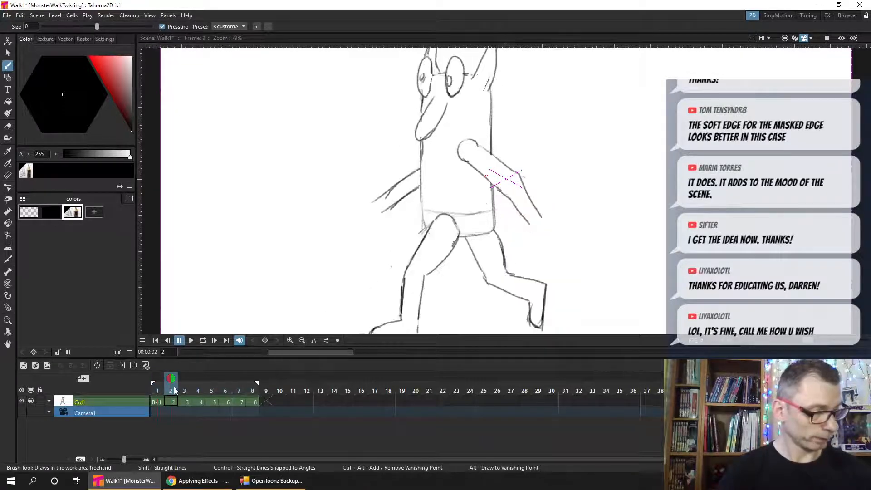
click(185, 388)
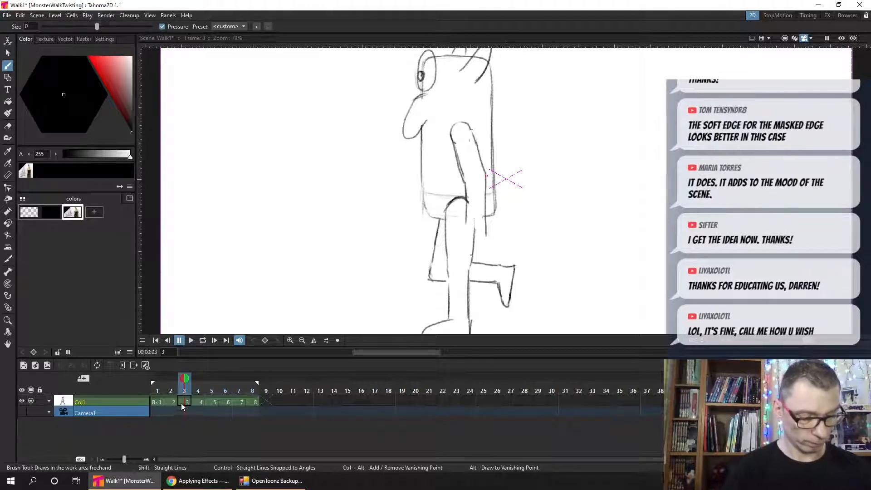
click(182, 401)
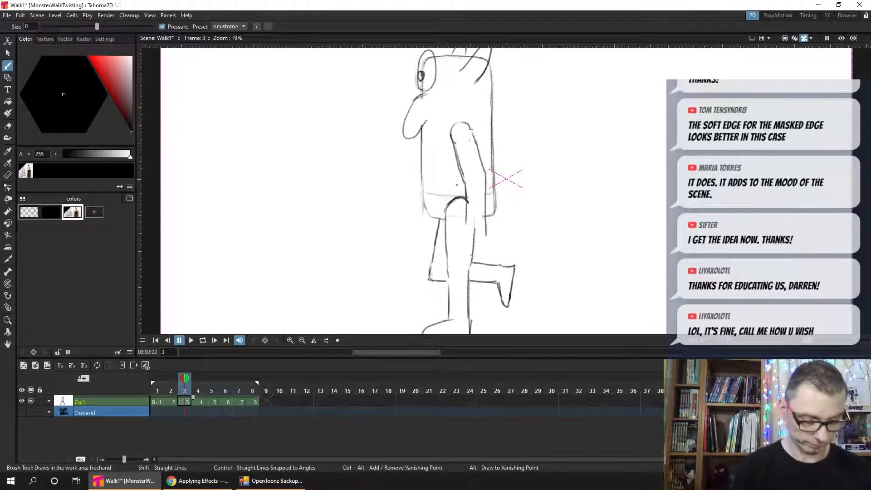
click(157, 402)
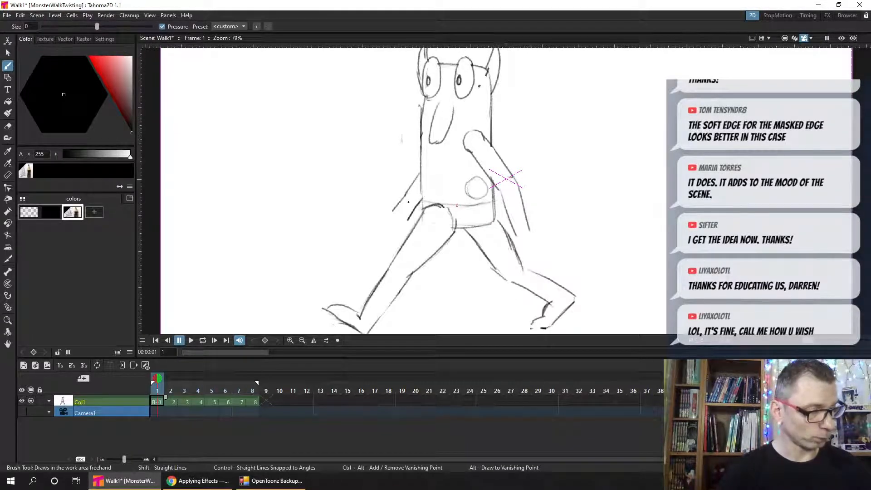
click(184, 401)
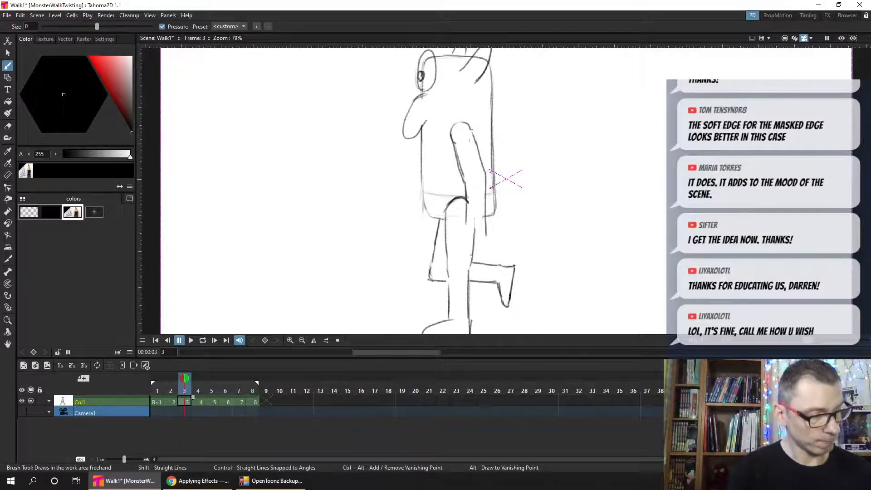
drag(491, 187, 492, 170)
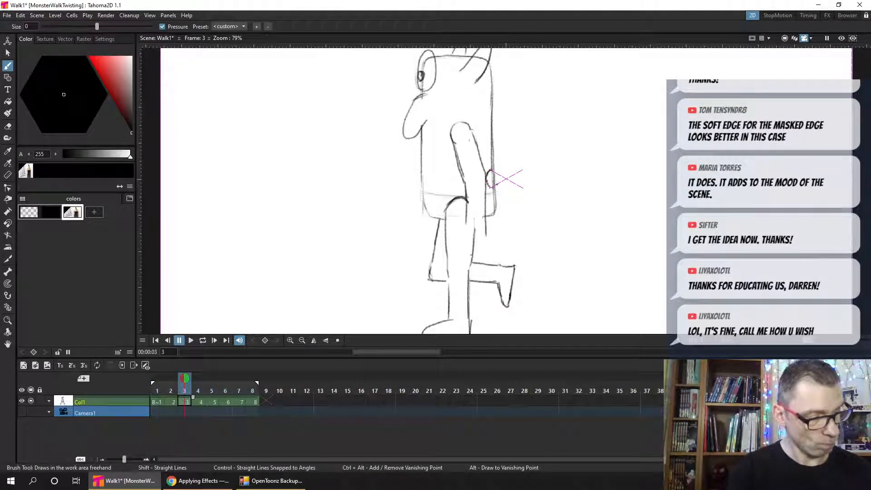
- Flip between frames 1 and 3, display both as onion skins on frame 2, and save the scene
click(157, 389)
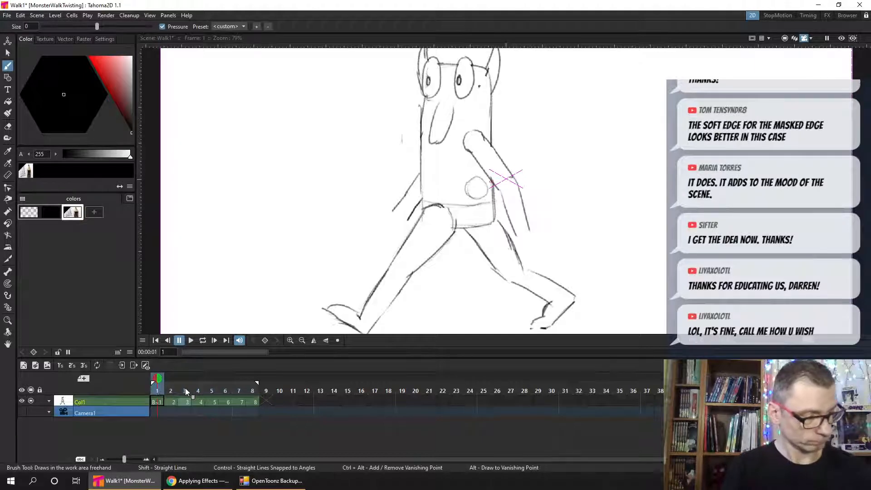
click(184, 390)
click(156, 390)
click(183, 390)
click(170, 390)
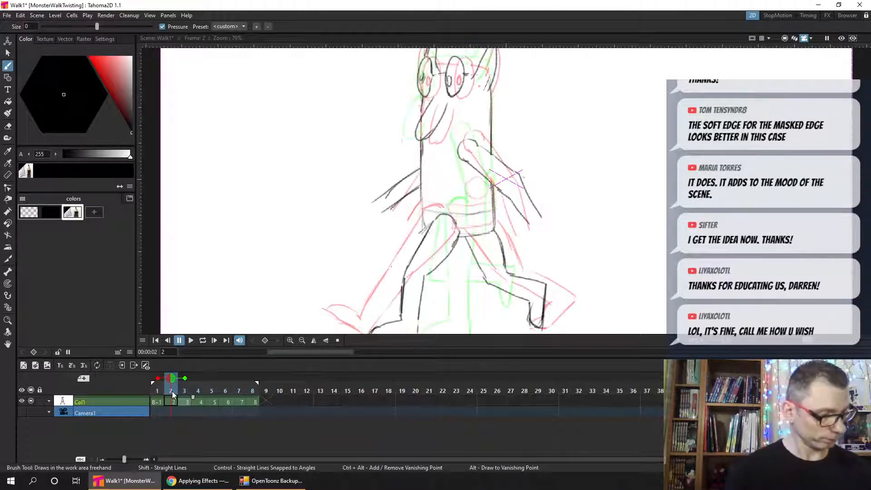
key(ctrl+s)
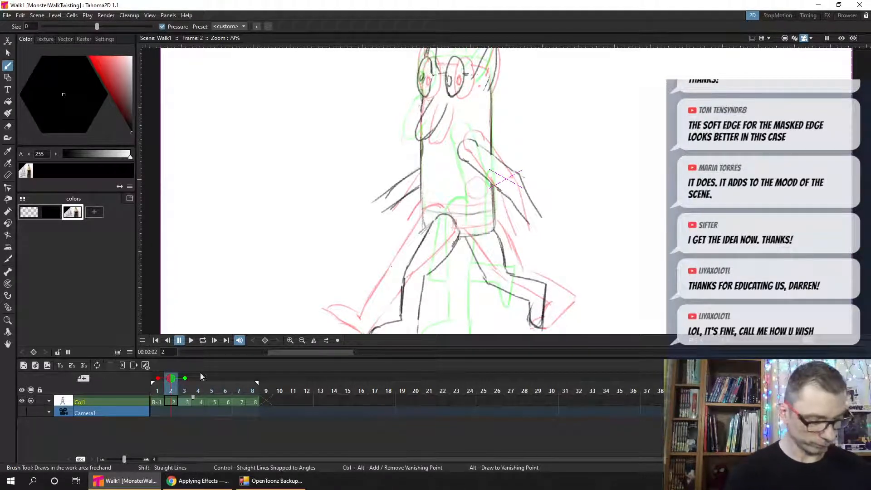
- Toggle frame 3's onion skin off and on, turn off onion skinning, and select the Col1 drawing at frame 2
click(184, 379)
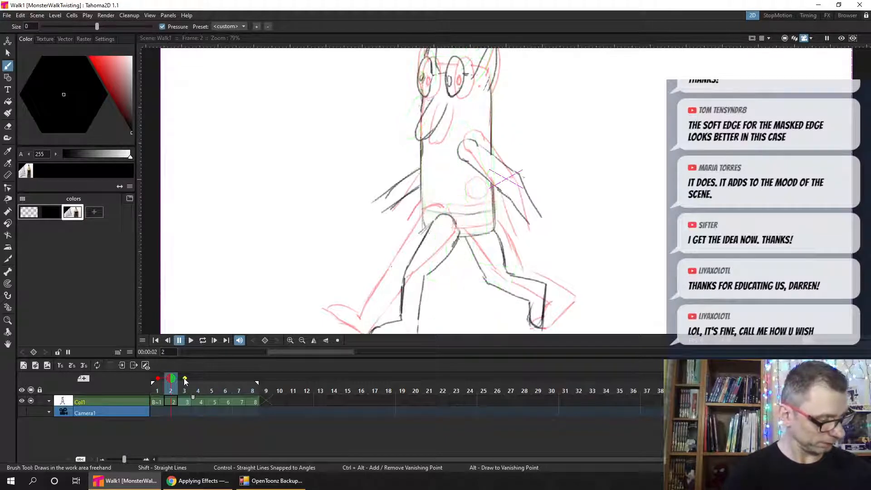
click(185, 379)
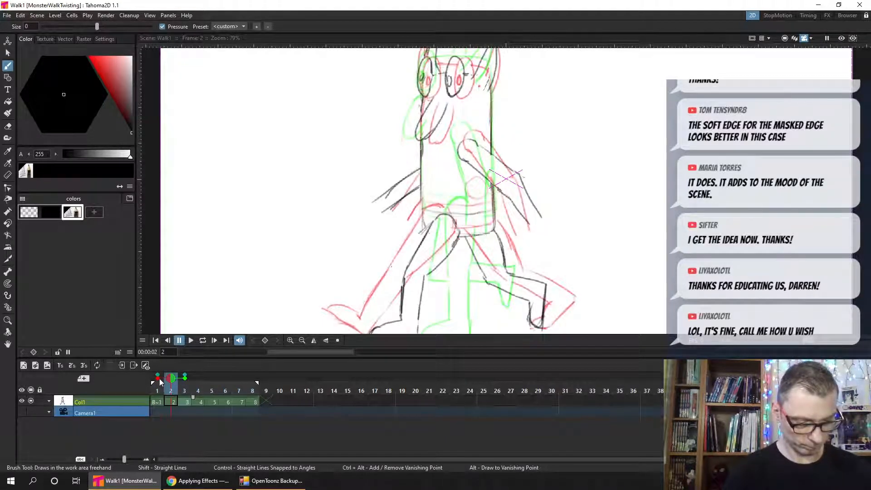
double_click(172, 379)
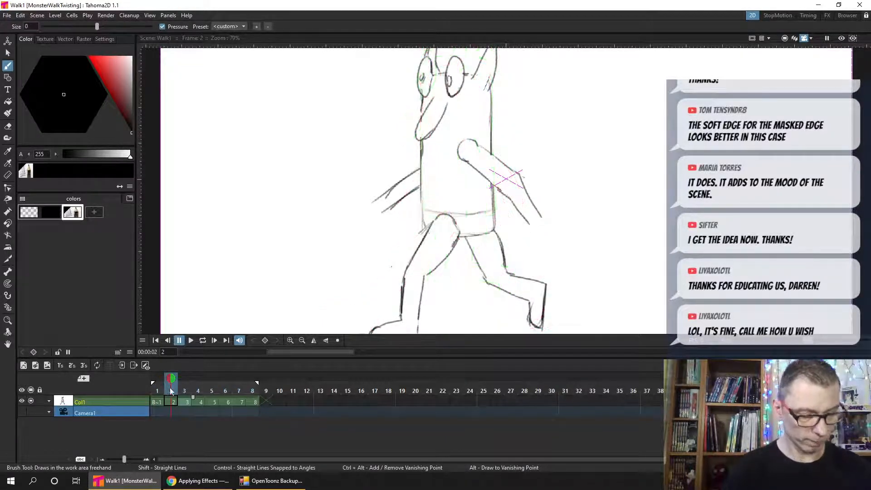
click(158, 391)
mouse_move(158, 391)
mouse_down()
mouse_move(186, 393)
mouse_move(166, 393)
mouse_up()
click(169, 400)
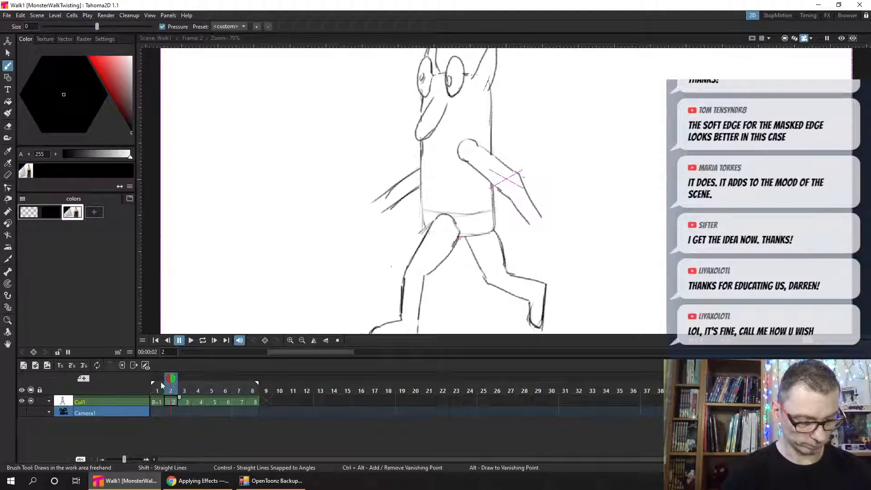
- Flip between frames 1 and 2, draw the torso circle against the monster's back edge in frame 2, and save the scene
key(Left)
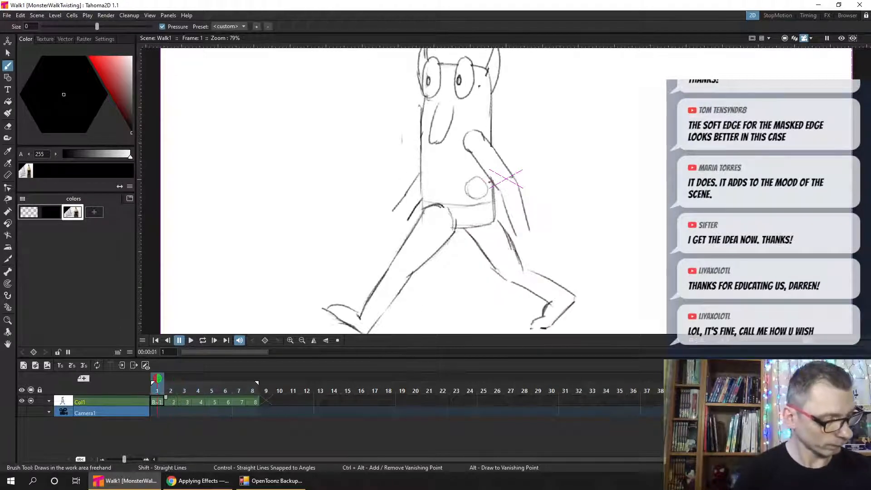
key(Right)
key(Left)
key(Right)
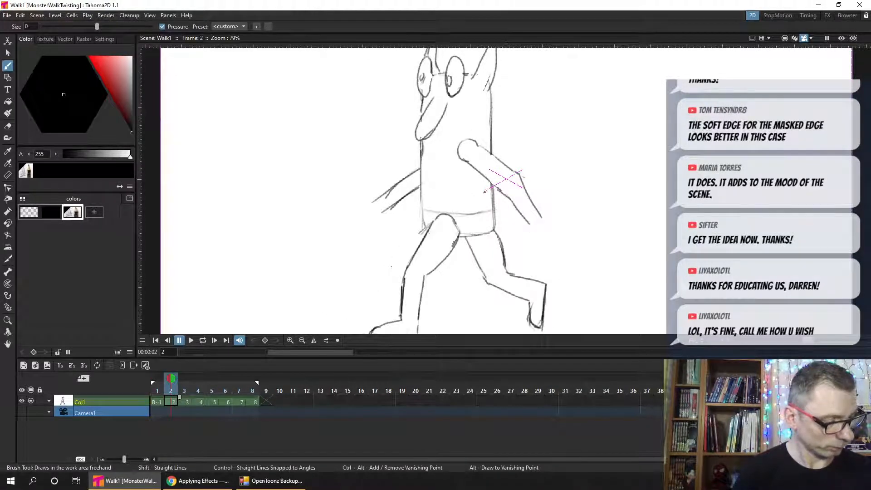
key(Left)
key(Right)
key(Left)
key(Right)
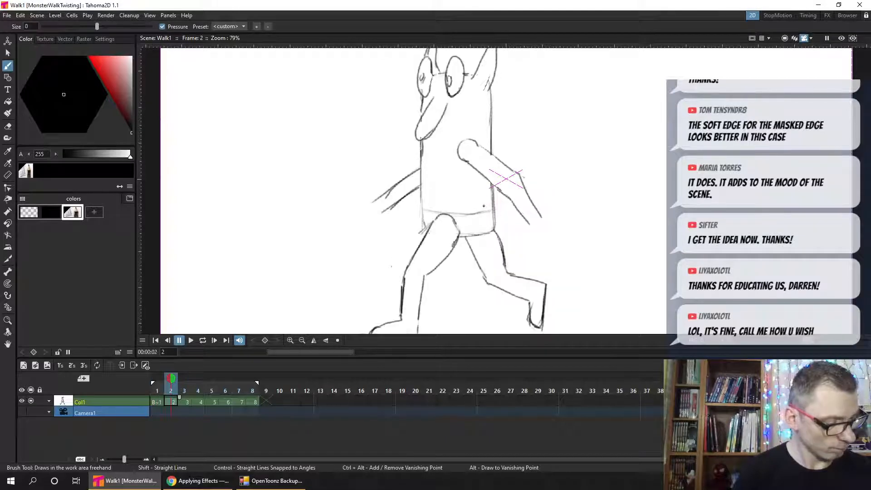
drag(485, 207, 493, 206)
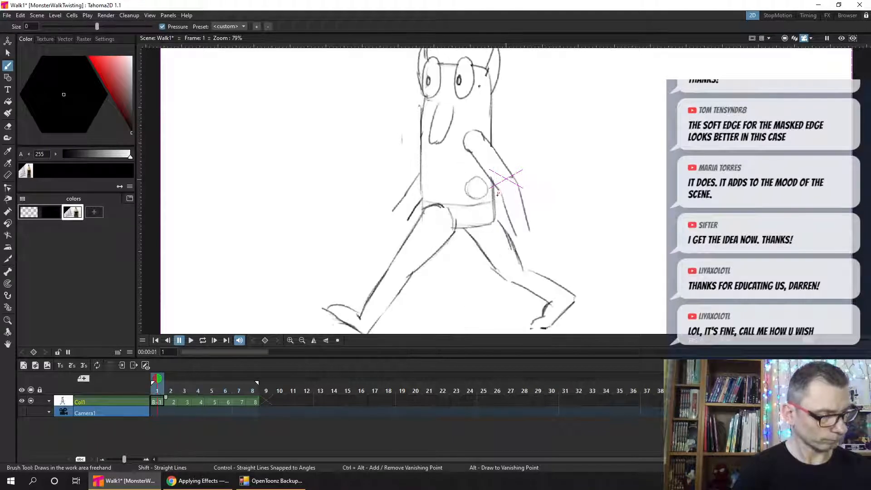
key(ctrl+s)
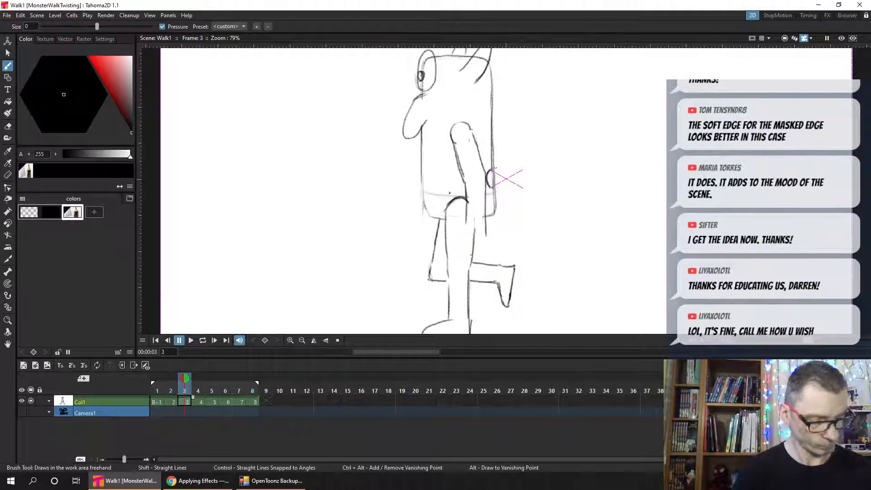
- Display frame 3 as an onion skin on frame 7, save the scene, and trace the torso half-oval at the monster's back edge
drag(491, 164, 488, 182)
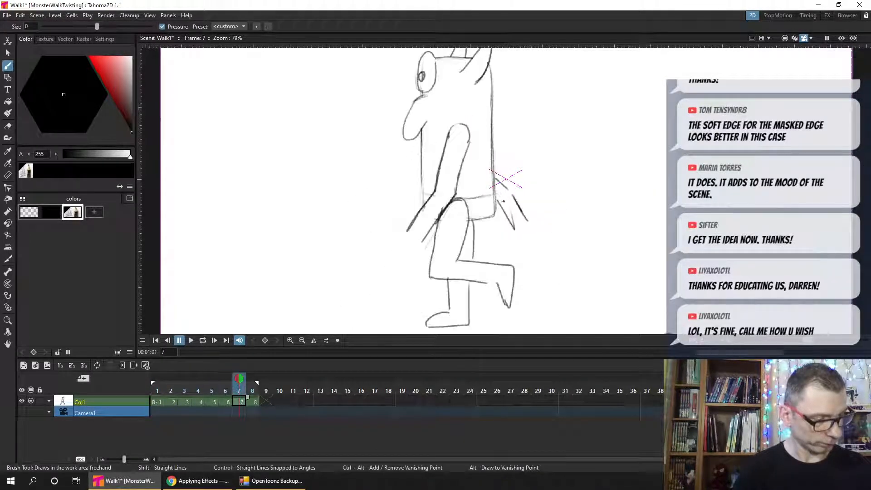
click(184, 401)
click(242, 402)
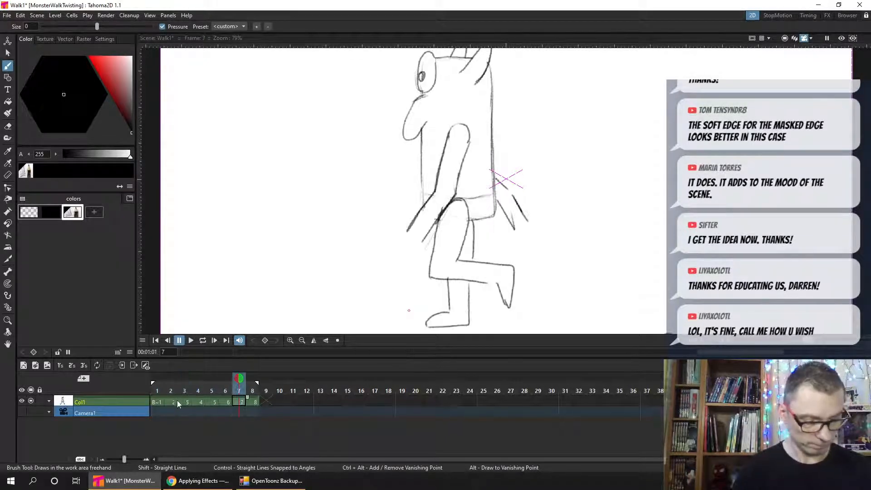
text(3)
key(Return)
key(ctrl+z)
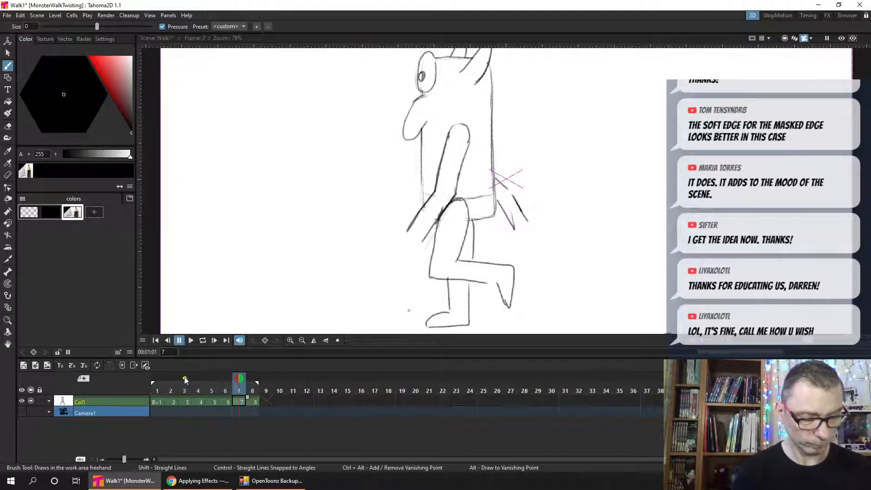
click(180, 377)
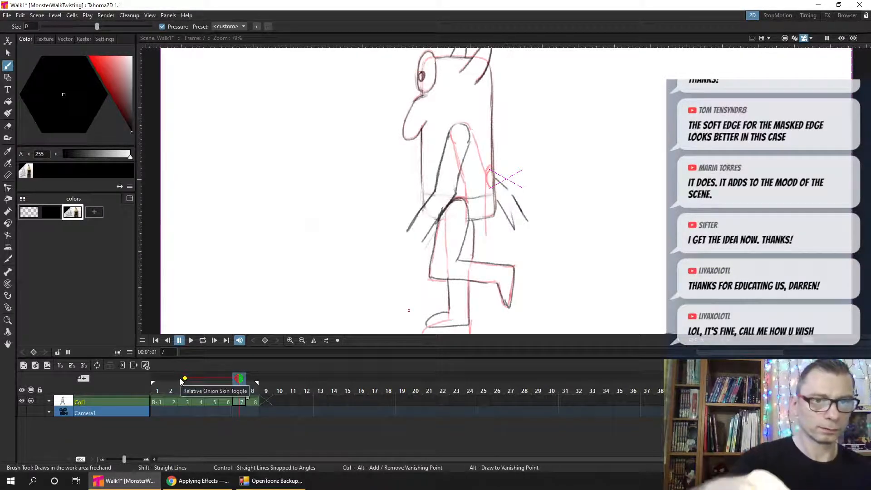
key(ctrl+s)
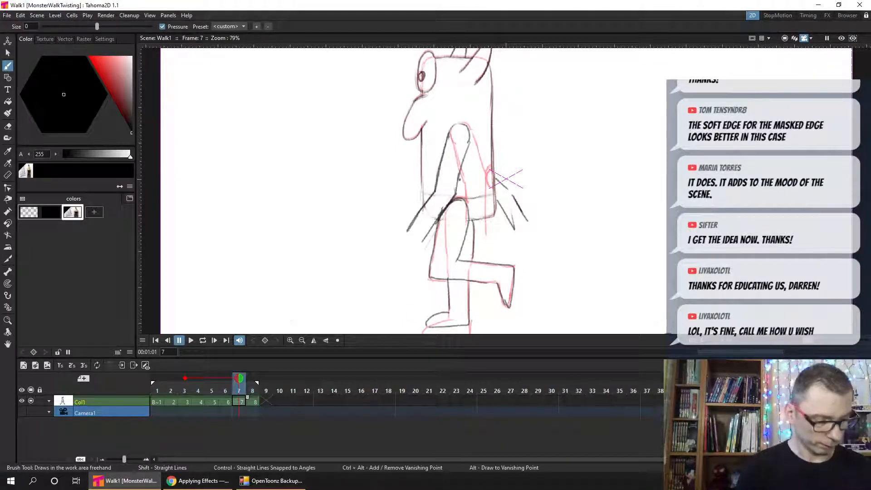
drag(490, 168, 487, 186)
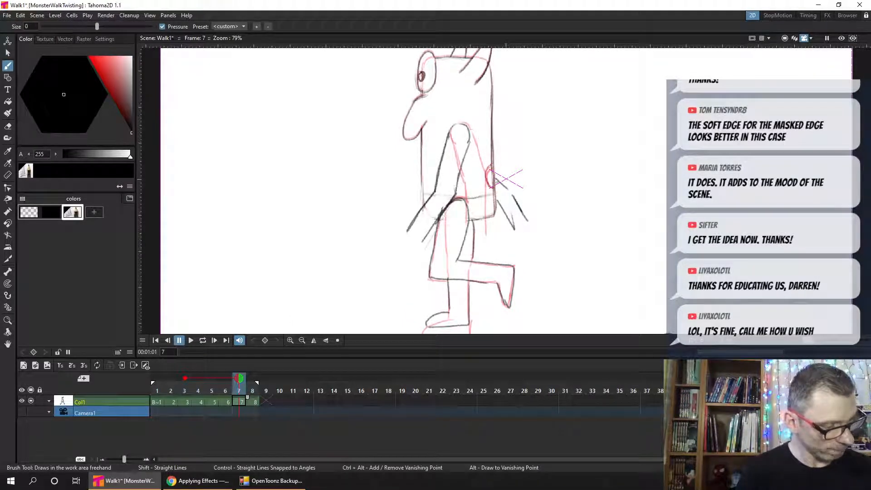
- Onion-skin frame 2 on frame 8, trace its torso circle over the belt area, turn off the onion skin, and save
click(253, 403)
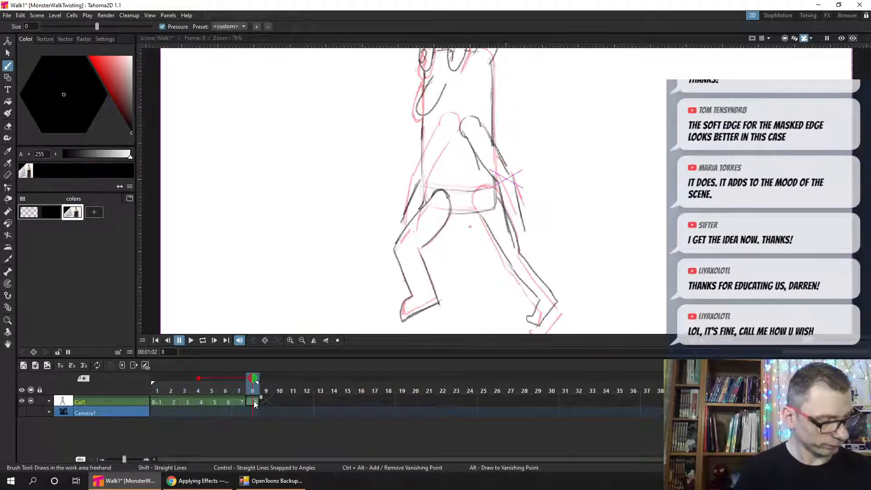
click(231, 380)
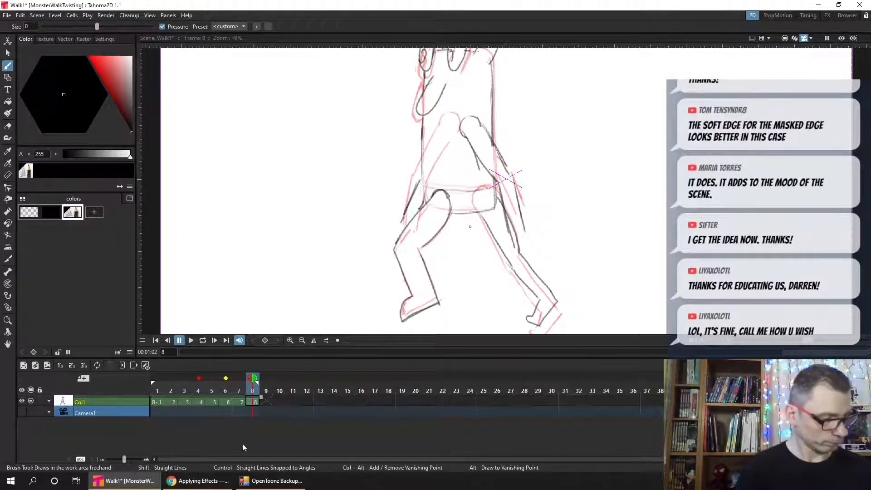
click(198, 378)
click(170, 377)
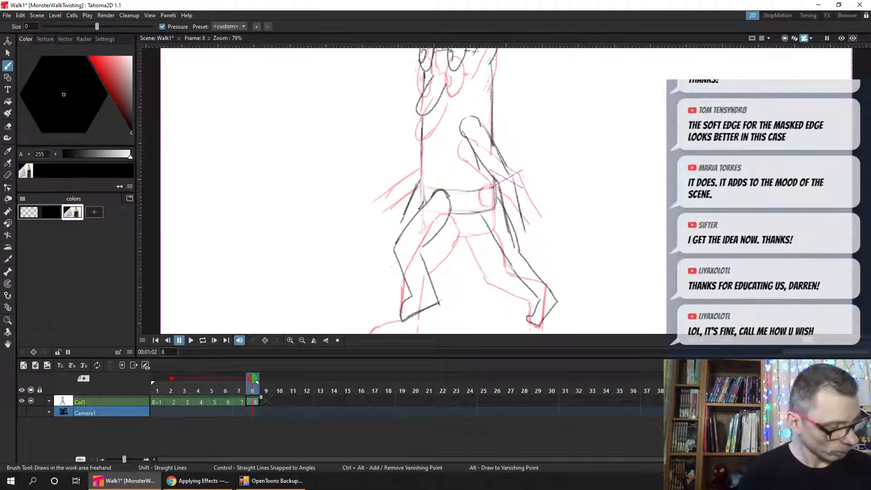
mouse_move(478, 198)
mouse_down()
mouse_move(485, 206)
mouse_move(492, 186)
mouse_up()
click(171, 378)
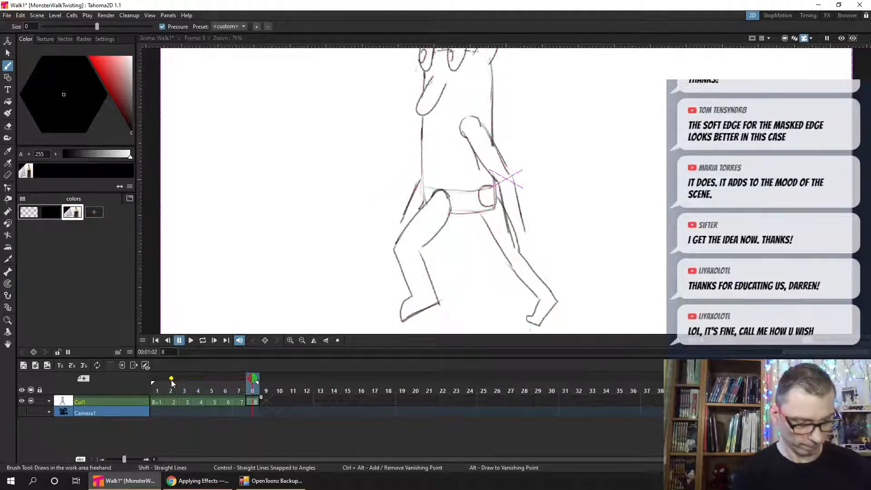
key(ctrl+s)
- Play the walk in a loop, stop it, and scrub through frames 1 to 8 to examine the circle's movement
click(203, 341)
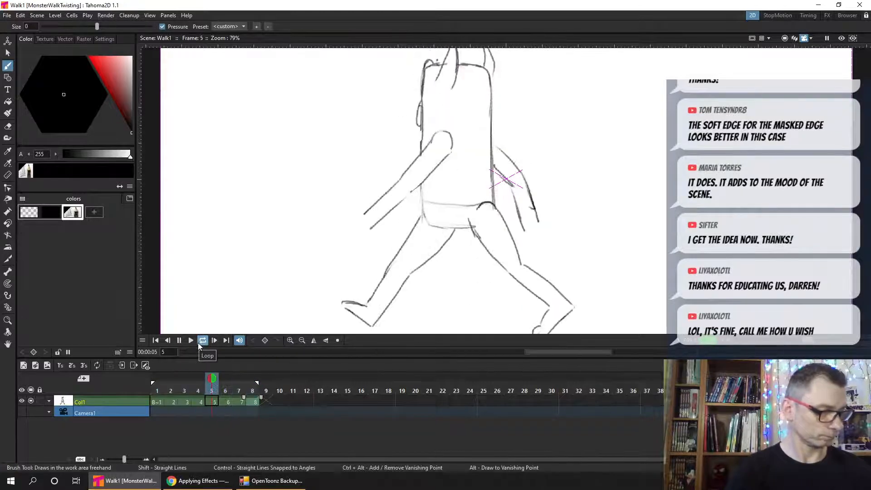
click(180, 340)
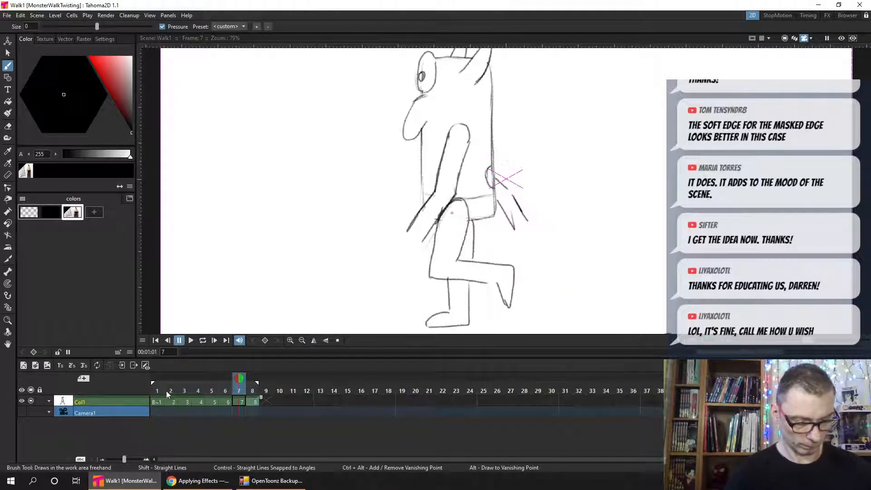
click(159, 390)
mouse_move(160, 390)
mouse_down()
mouse_move(194, 383)
mouse_move(168, 385)
mouse_move(186, 387)
mouse_up()
mouse_move(185, 385)
mouse_down()
mouse_move(170, 384)
mouse_move(198, 385)
mouse_move(161, 380)
mouse_move(252, 396)
mouse_move(229, 393)
mouse_move(250, 396)
mouse_move(245, 392)
mouse_up()
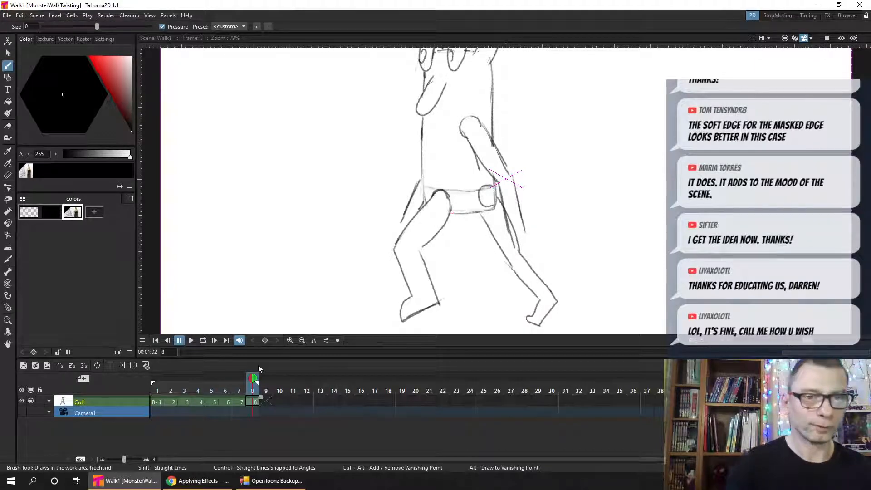
- Erase the torso circle in frame 8 with an enlarged eraser, redraw the damaged belt and back lines with the brush, and save
key(a)
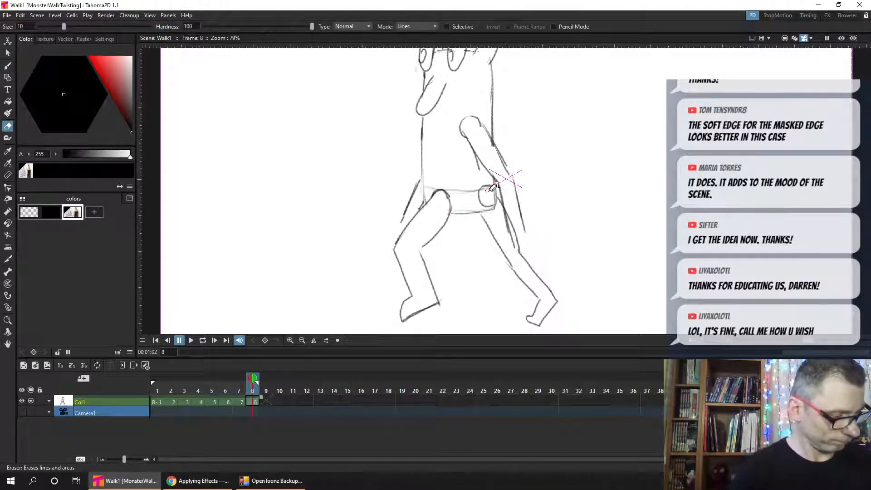
click(492, 187)
drag(65, 26, 78, 26)
mouse_move(476, 186)
mouse_down()
mouse_move(494, 205)
mouse_move(470, 204)
mouse_move(479, 181)
mouse_move(484, 190)
mouse_move(468, 191)
mouse_move(493, 187)
mouse_up()
key(b)
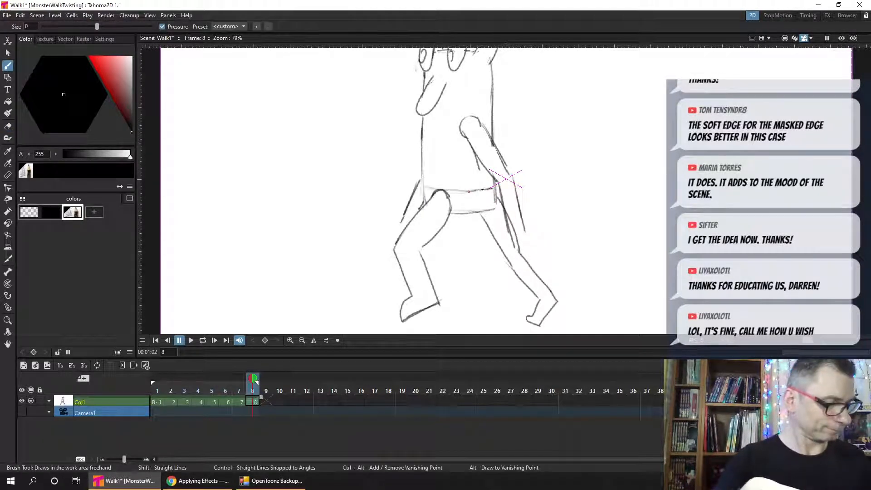
key(ctrl+s)
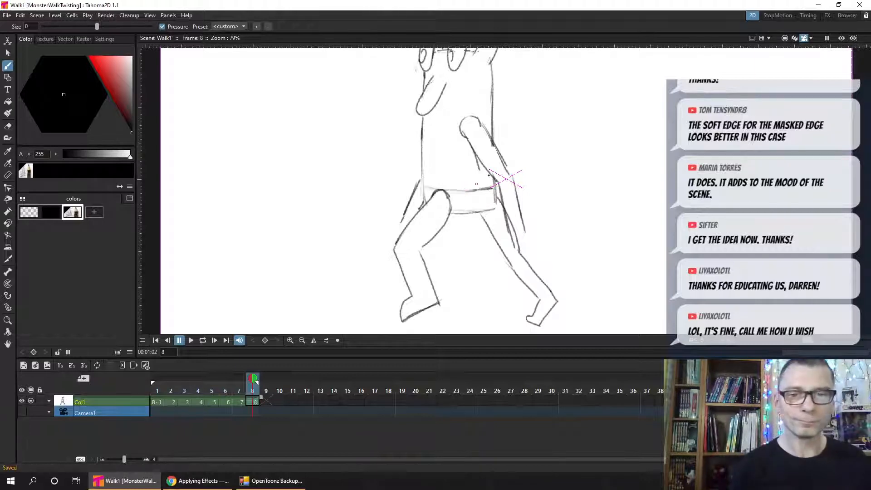
drag(489, 189, 490, 213)
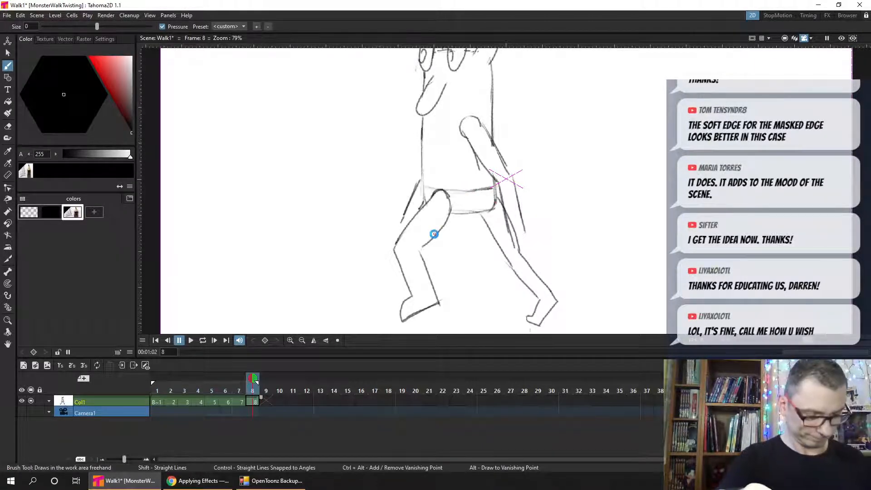
key(ctrl+s)
- Compare frame 8 with frames 1 and 2 to judge where the torso circle belongs relative to the belt
mouse_move(239, 391)
mouse_down()
mouse_move(224, 391)
mouse_move(243, 391)
mouse_up()
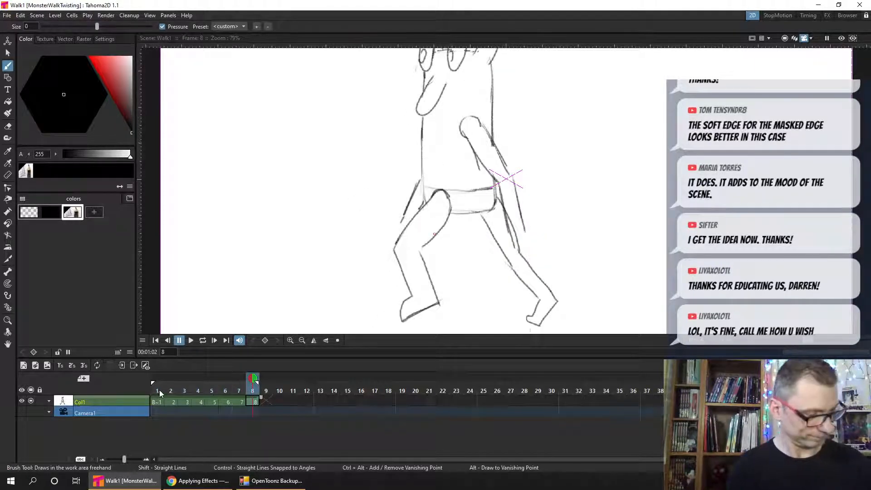
click(159, 390)
click(253, 391)
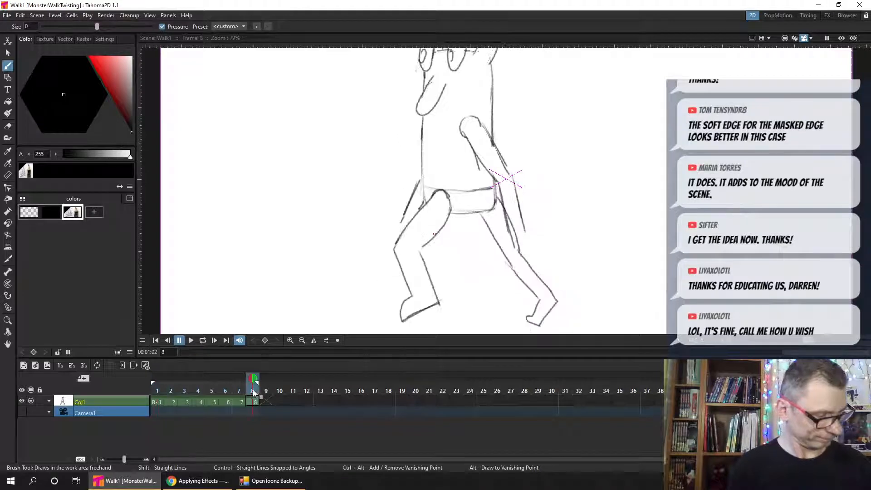
click(169, 391)
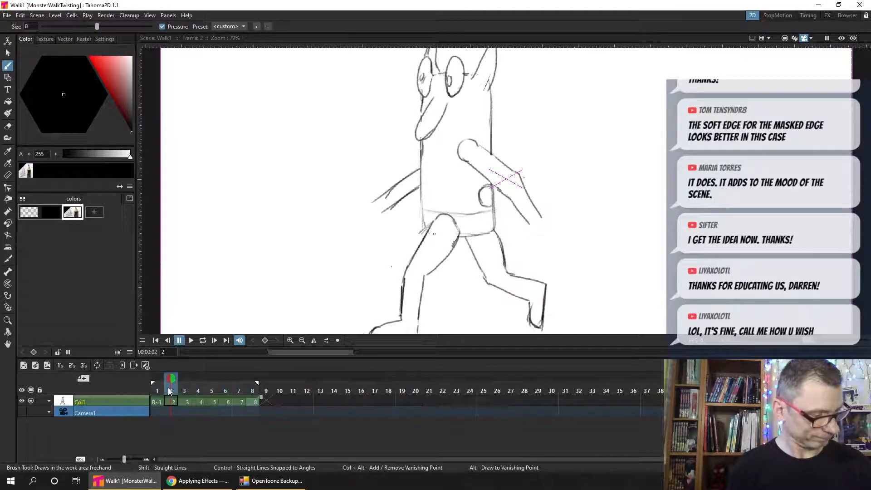
click(254, 398)
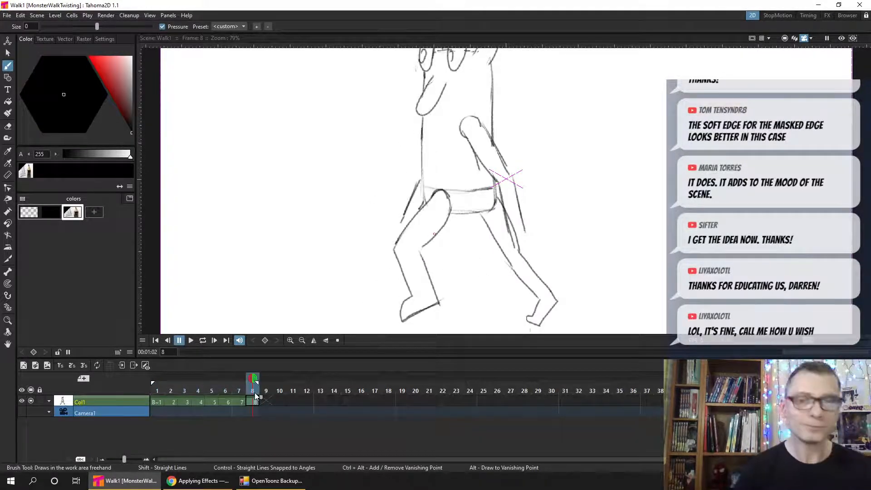
- Flip between frames 7 and 8 and draw a small torso circle above the belt, partly behind the arm, in frame 8
key(comma)
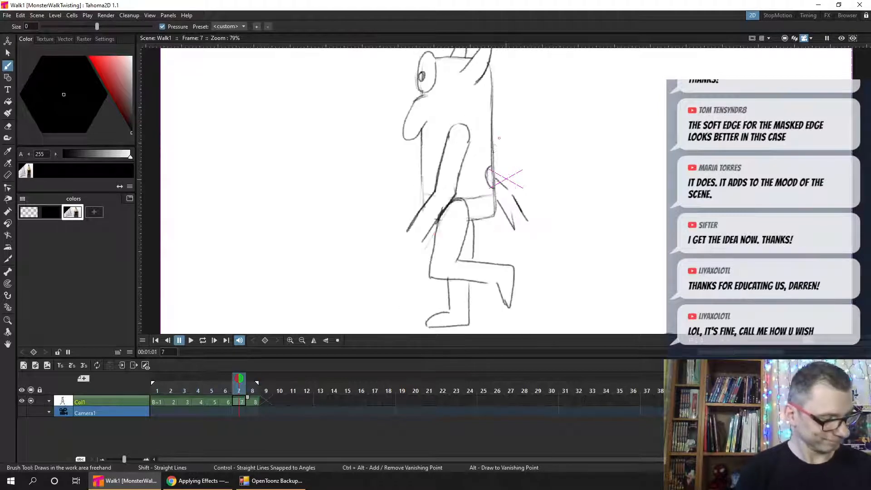
key(period)
key(comma)
key(period)
key(comma)
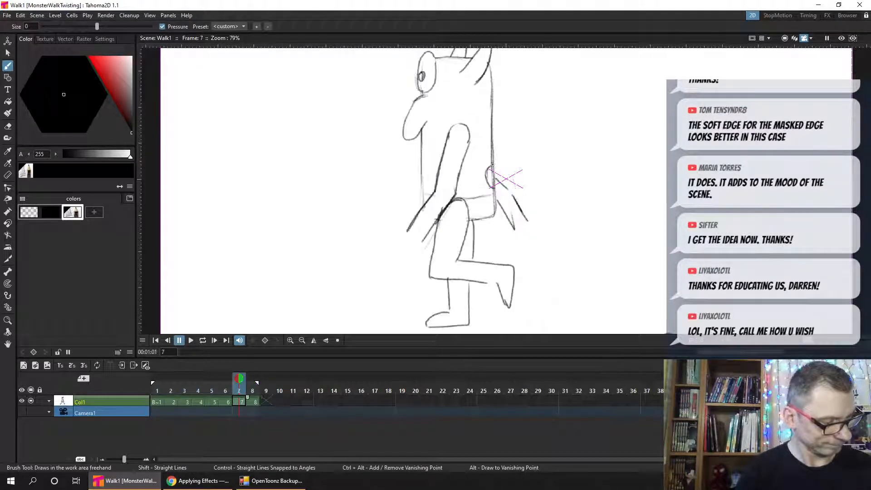
key(period)
key(comma)
key(period)
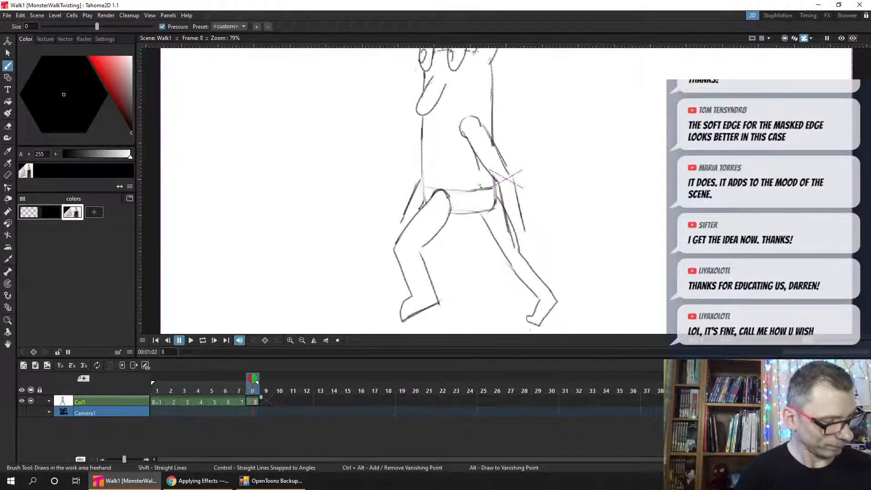
mouse_move(480, 184)
mouse_down()
mouse_move(491, 180)
mouse_move(477, 184)
mouse_up()
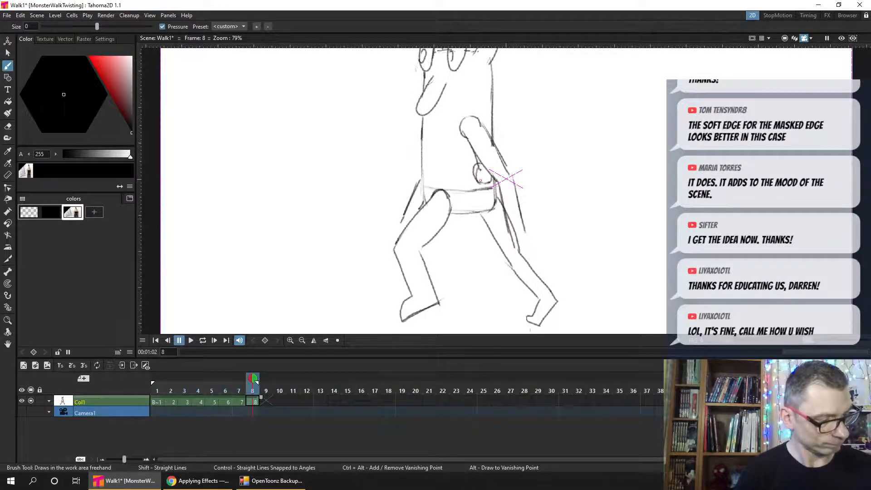
- Check frame 8's circle against frames 7 and 1, save the scene, and play the walk in a loop
key(comma)
key(period)
key(period)
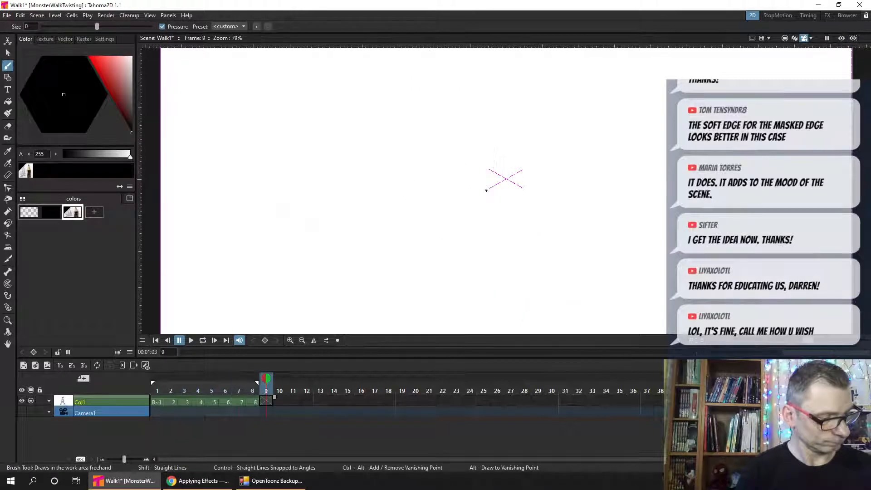
click(158, 390)
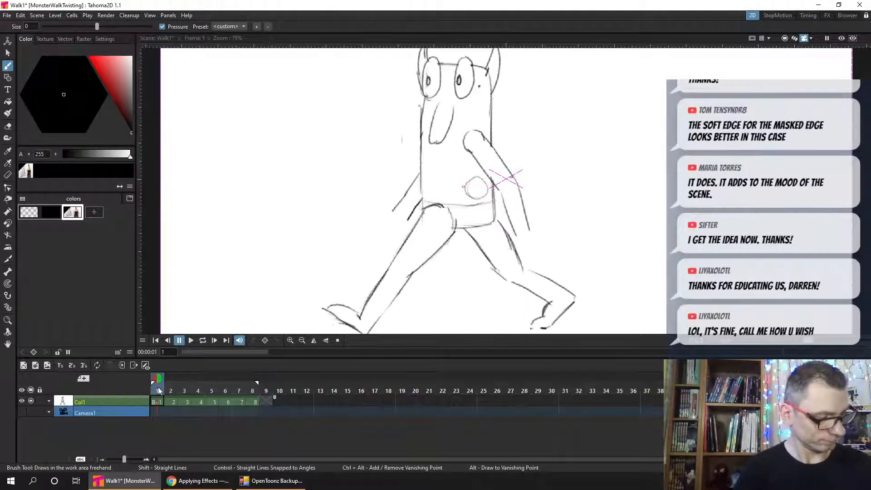
click(257, 391)
key(comma)
key(period)
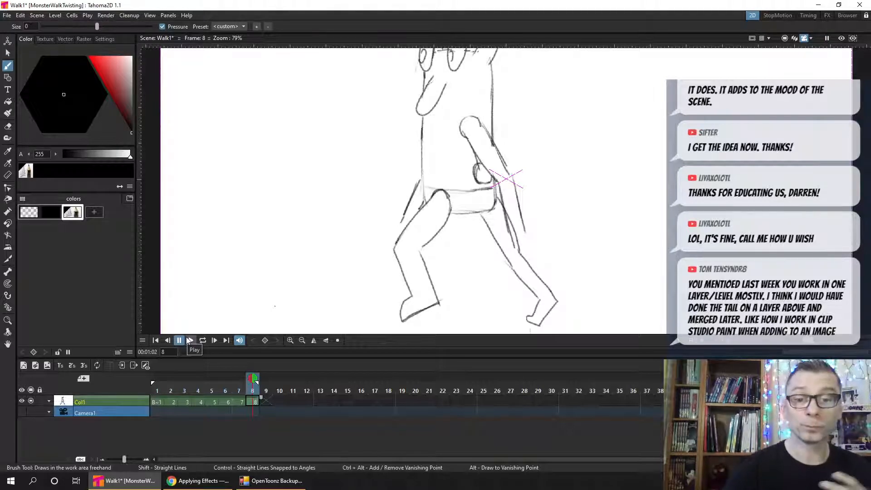
key(ctrl+s)
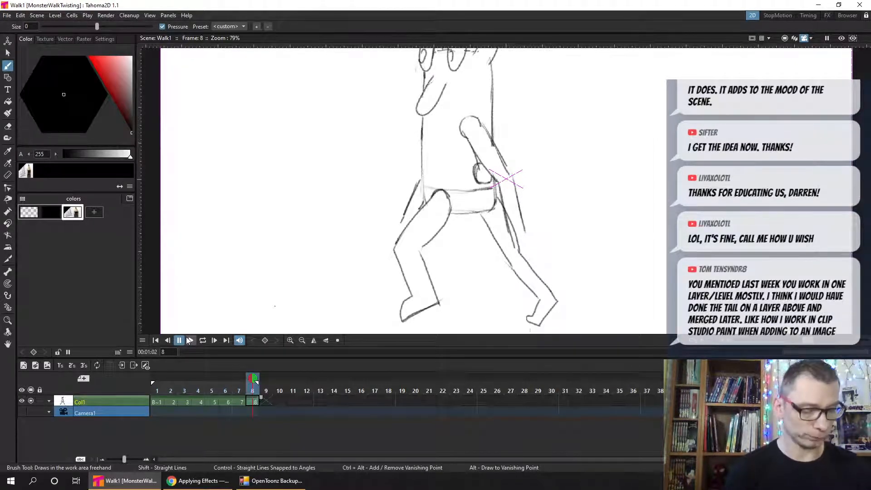
click(198, 341)
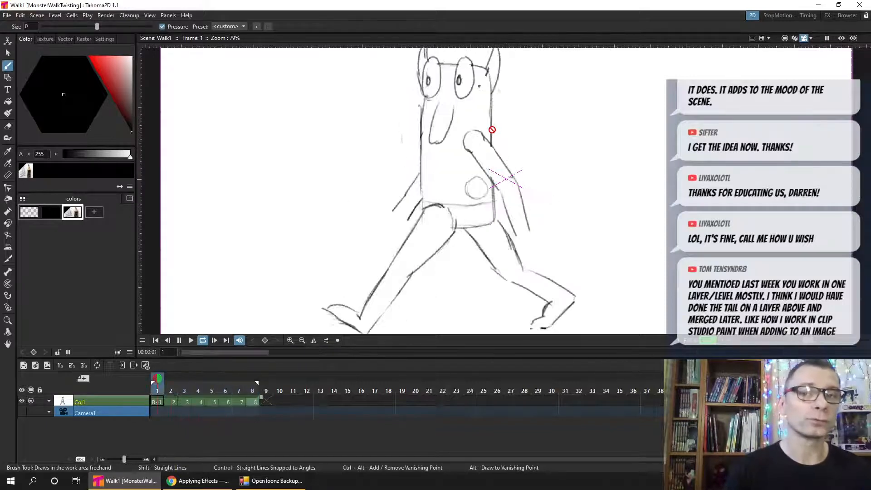
- Stop the looped playback and paste a copy of frames 1 to 8 into the Col1 column starting at frame 9
click(179, 340)
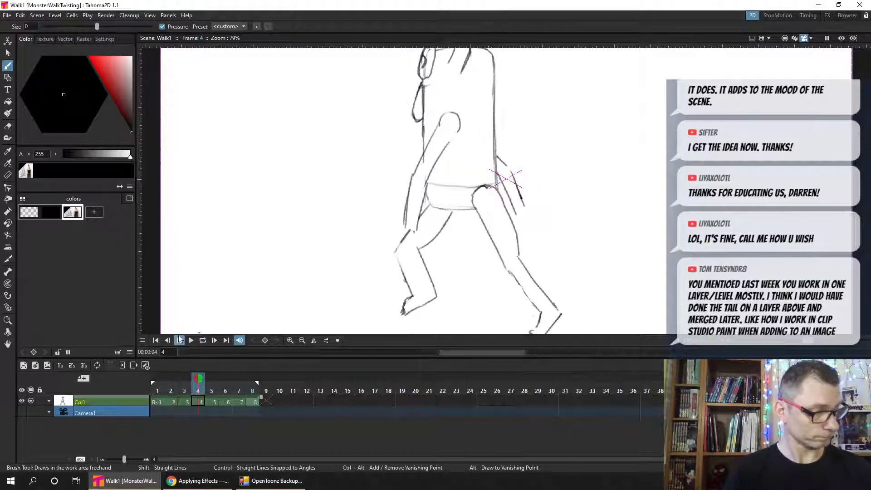
drag(239, 391, 251, 388)
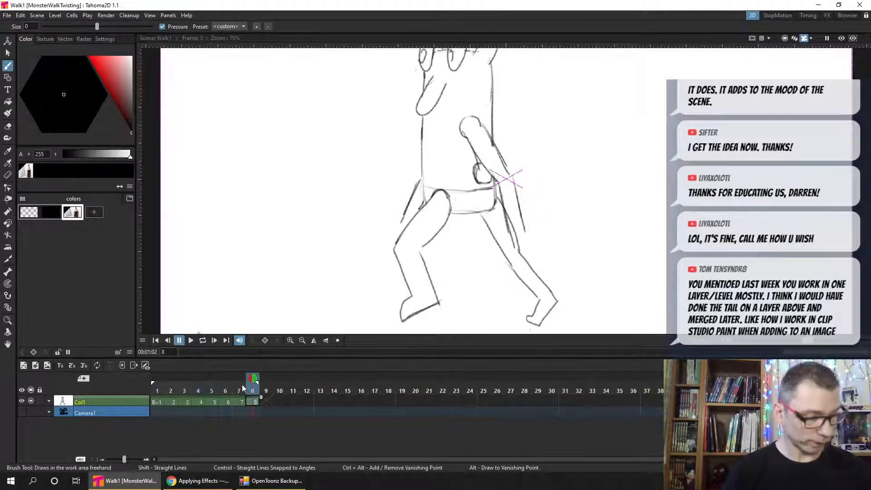
click(157, 402)
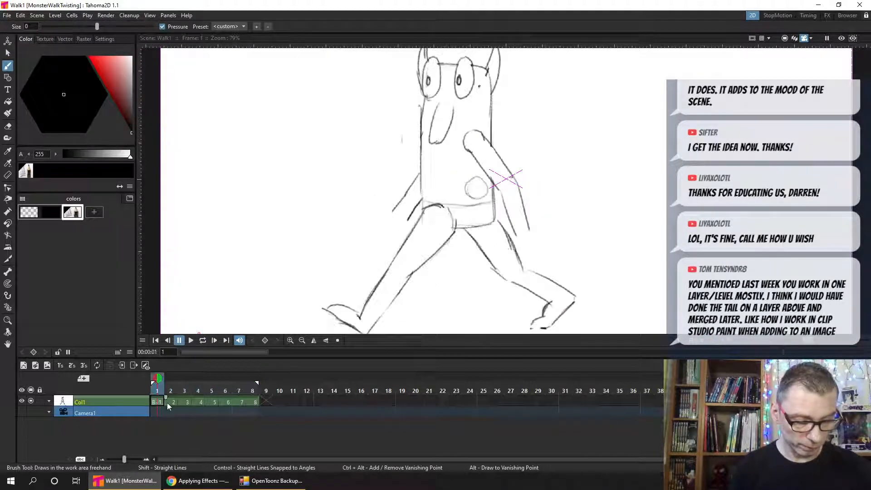
click(266, 404)
key(ctrl+v)
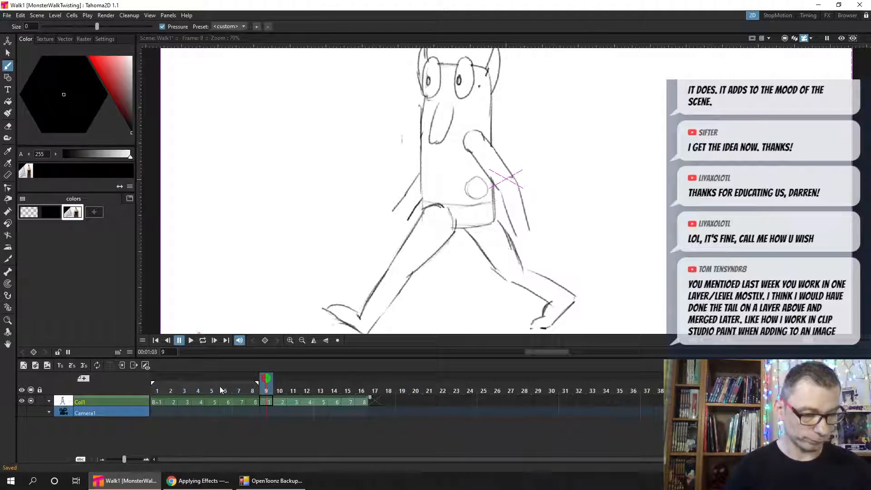
- Scrub through the extended 16-frame walk, check the torso circle in looped playback, return to frame 1, and save
drag(202, 386, 334, 391)
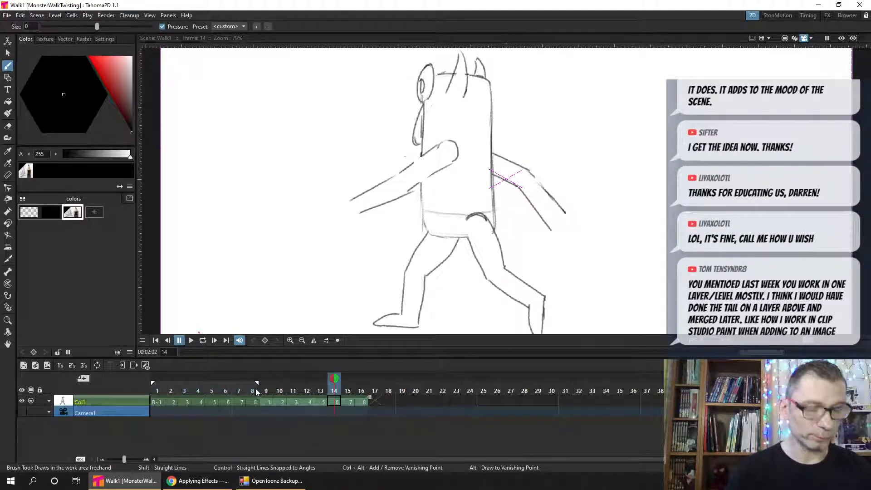
mouse_move(189, 389)
mouse_down()
mouse_move(270, 393)
mouse_move(238, 396)
mouse_move(253, 394)
mouse_move(225, 393)
mouse_move(266, 388)
mouse_up()
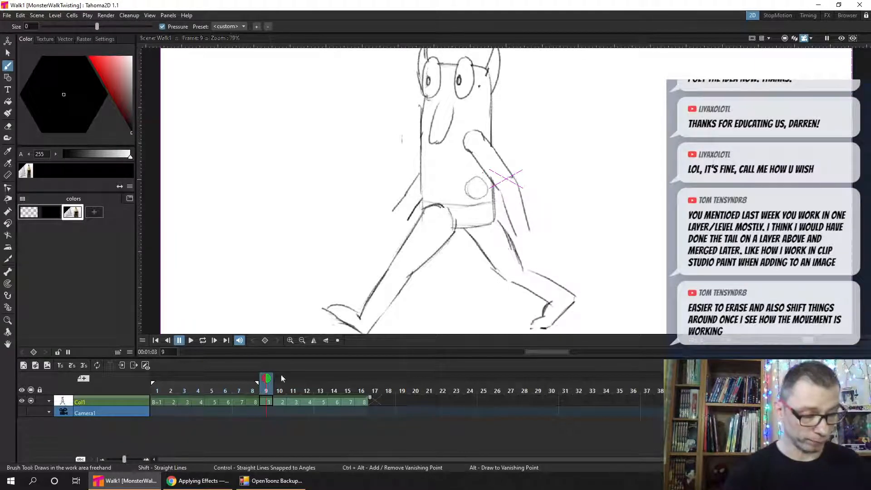
click(202, 340)
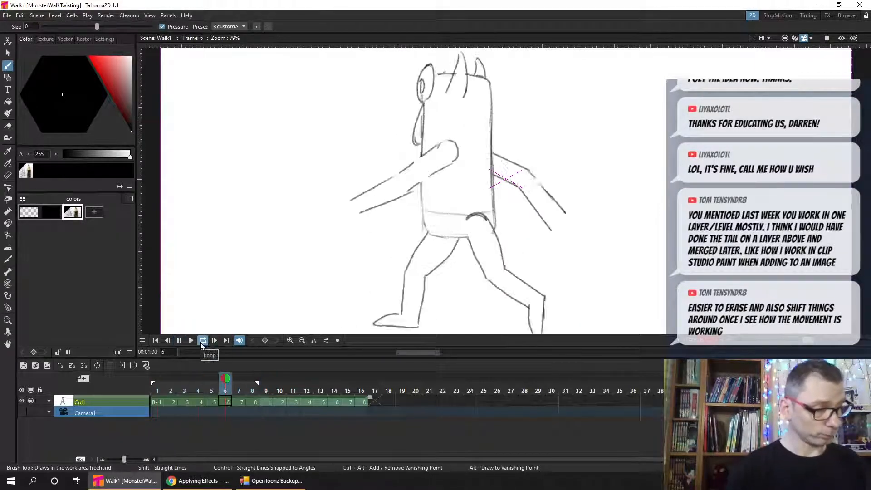
click(159, 389)
key(ctrl+s)
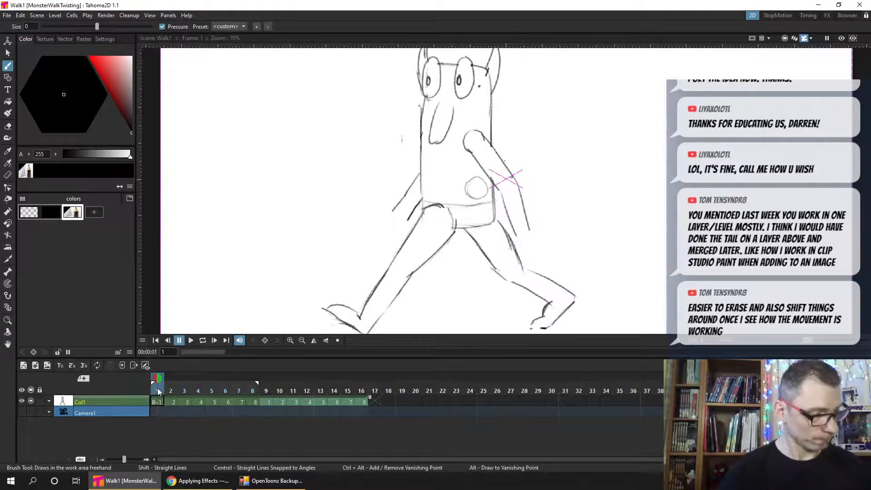
- Clean up the small circle at the monster's back in frame 3 with the brush and eraser, and save the scene
drag(157, 388, 182, 388)
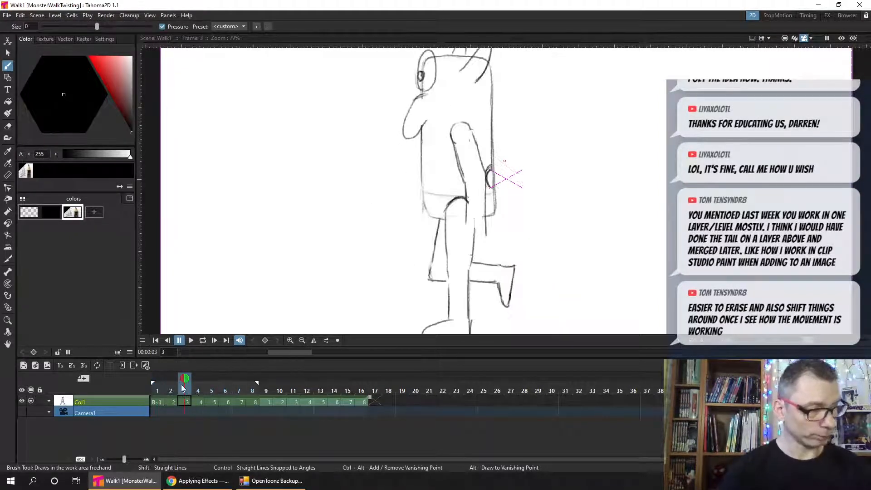
key(ctrl+s)
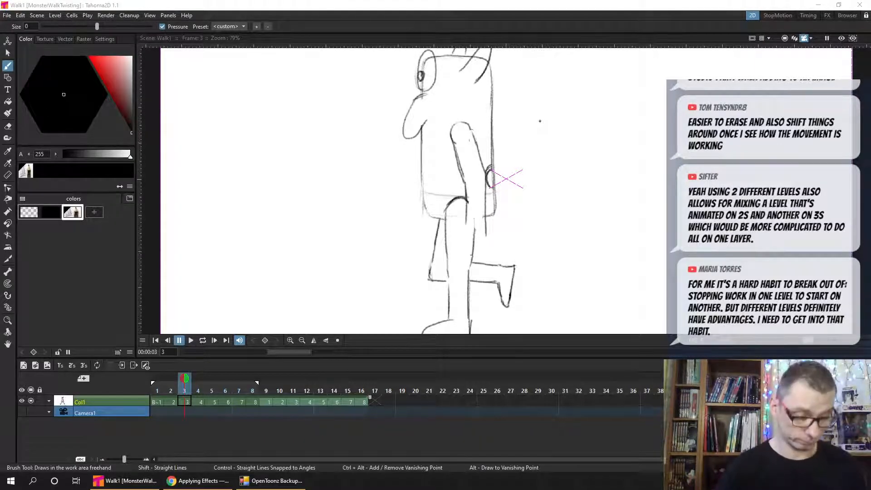
click(183, 399)
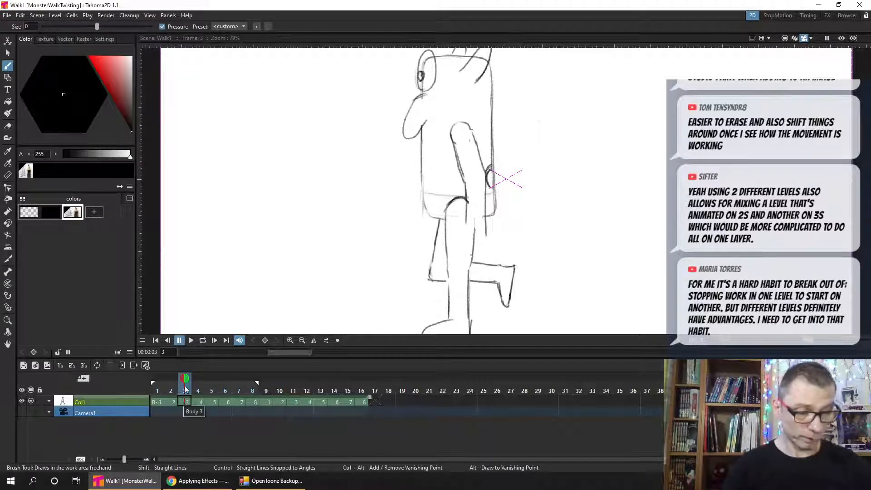
key(ctrl+s)
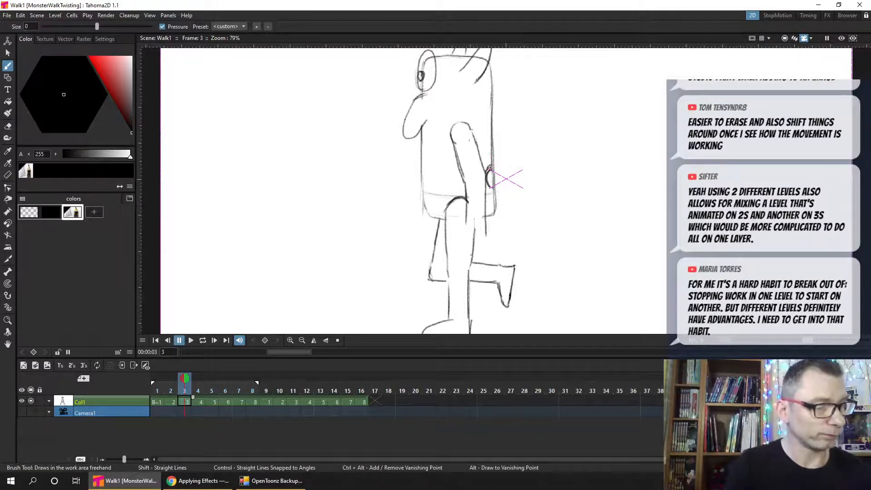
drag(488, 176, 496, 166)
key(a)
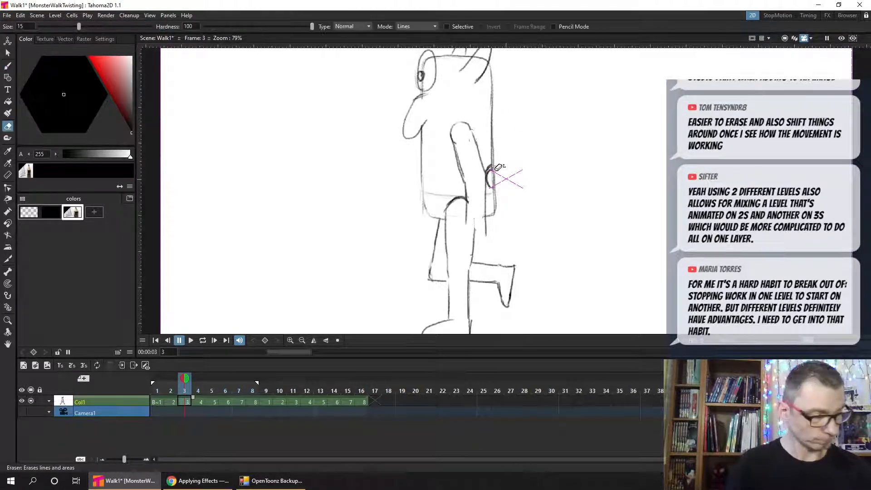
key(b)
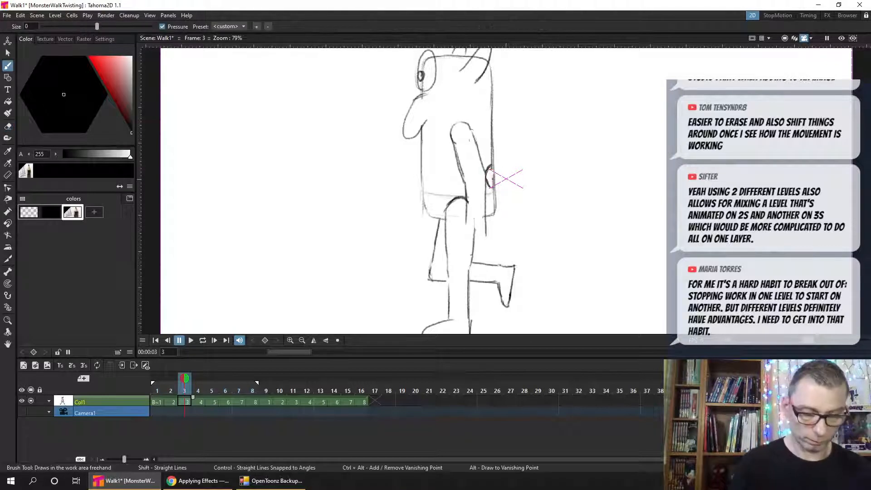
key(ctrl+s)
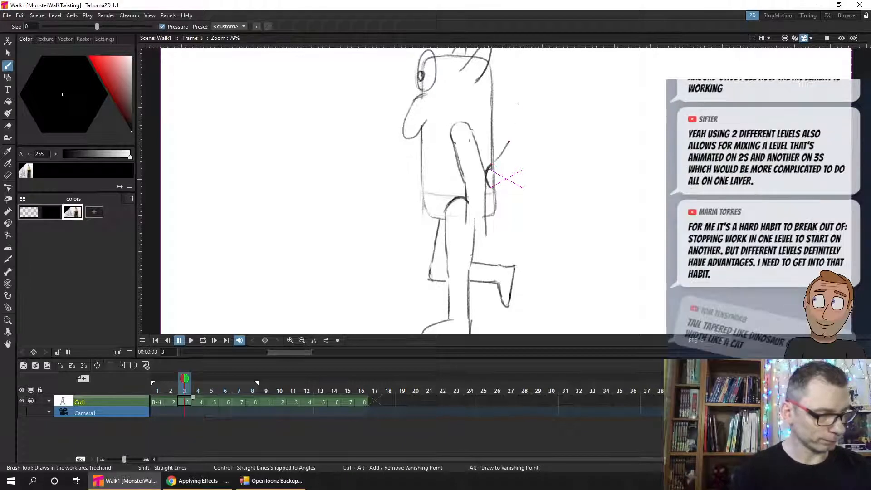
- Try an upward-curving tail growing from the back circle in frame 3, undo its strokes, and save
mouse_move(494, 164)
mouse_down()
mouse_move(513, 122)
mouse_move(509, 178)
mouse_up()
drag(515, 123, 521, 112)
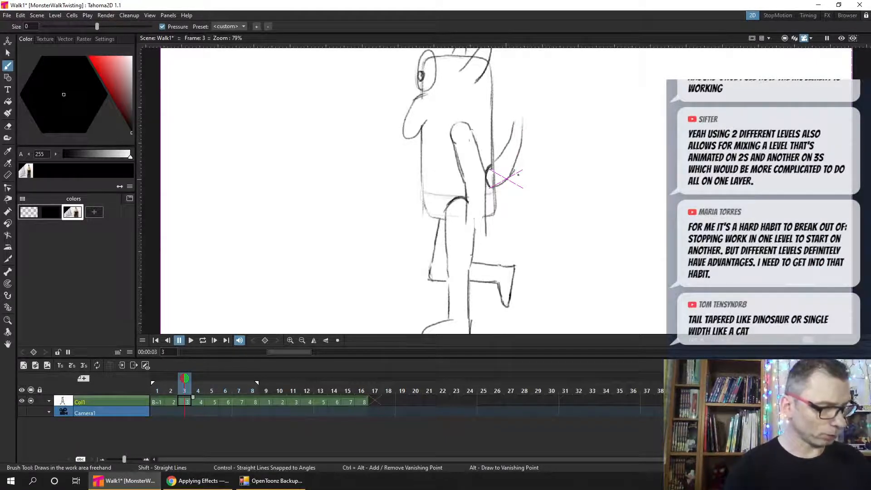
key(ctrl+z)
key(ctrl+z)
key(ctrl+s)
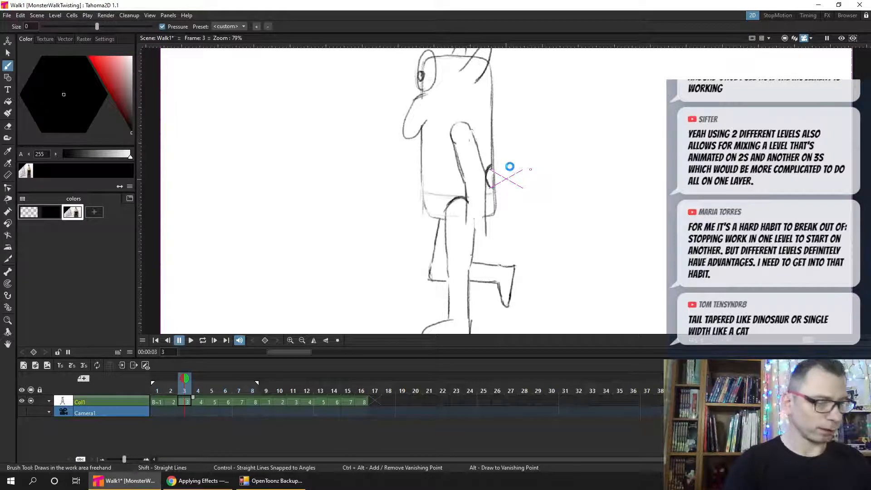
- Try a long tapered tail arching backwards from the circle with a drooping tip in frame 3, and undo it
drag(504, 159, 608, 173)
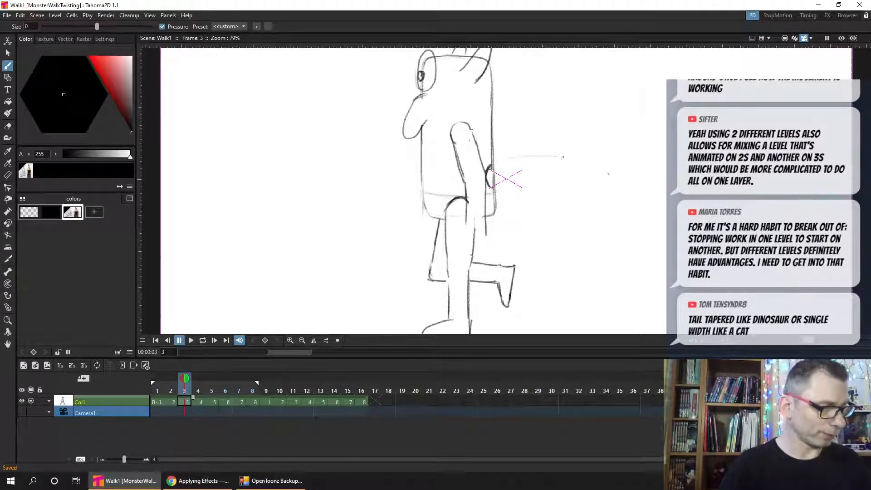
mouse_move(492, 176)
mouse_down()
mouse_move(559, 177)
mouse_move(599, 183)
mouse_up()
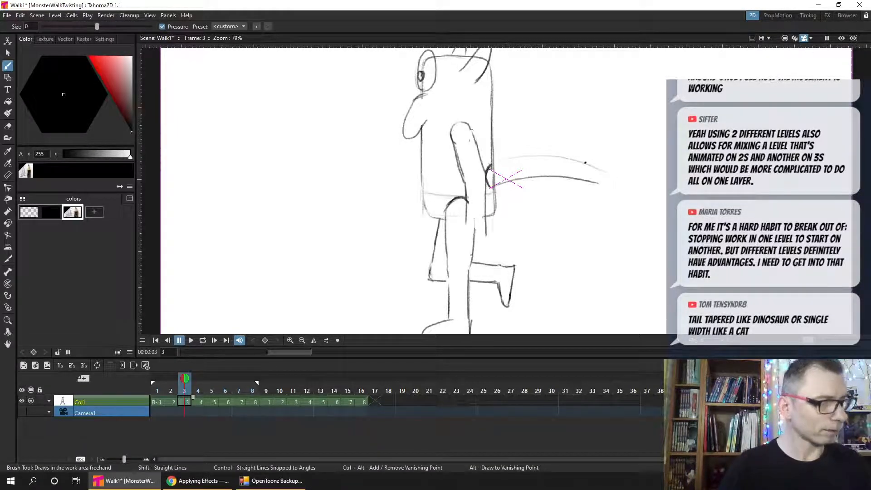
mouse_move(492, 163)
mouse_down()
mouse_move(598, 167)
mouse_move(622, 186)
mouse_move(603, 182)
mouse_up()
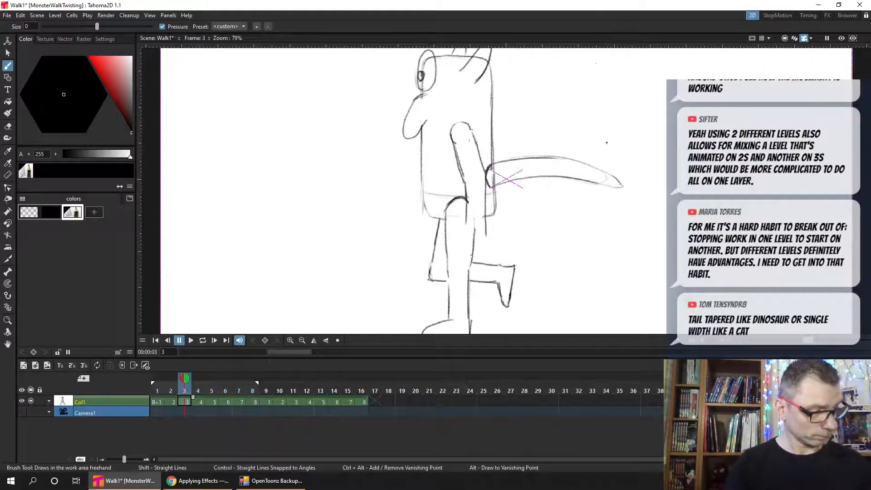
key(ctrl+z)
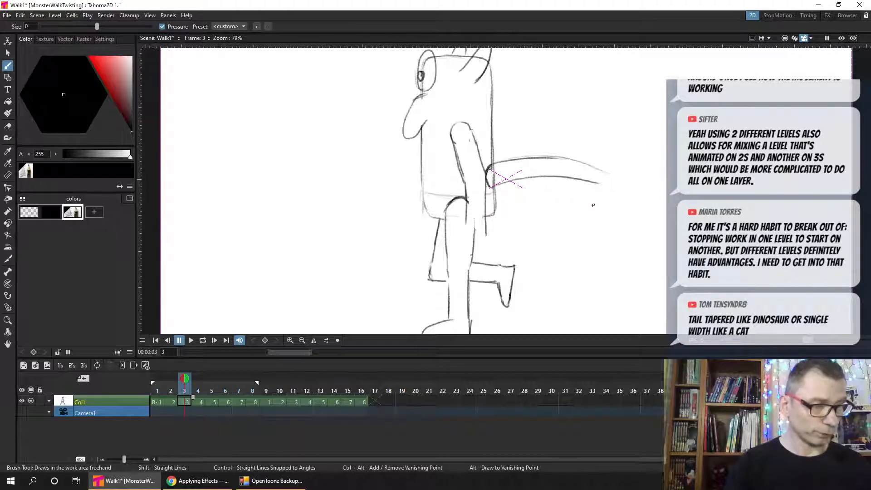
key(ctrl+z)
key(ctrl+z)
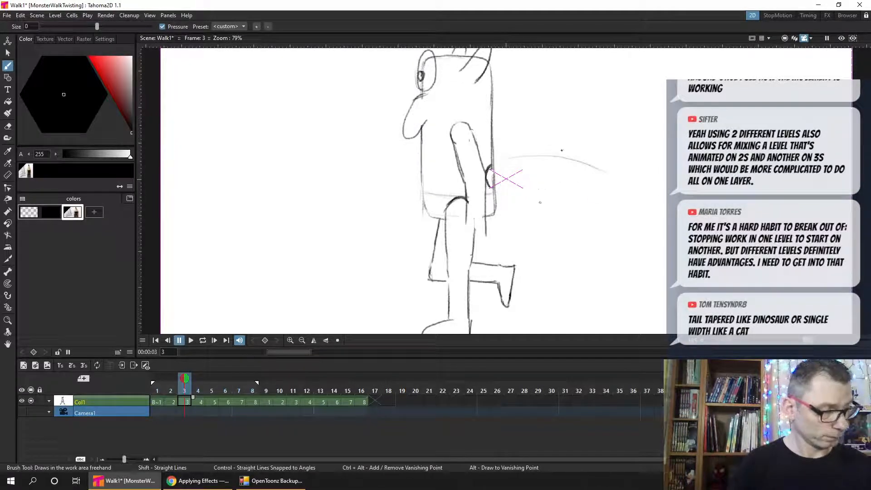
key(ctrl+z)
- Try a short, pointed tail rising from the back circle in frame 3, undo its strokes, and save
drag(492, 166, 511, 132)
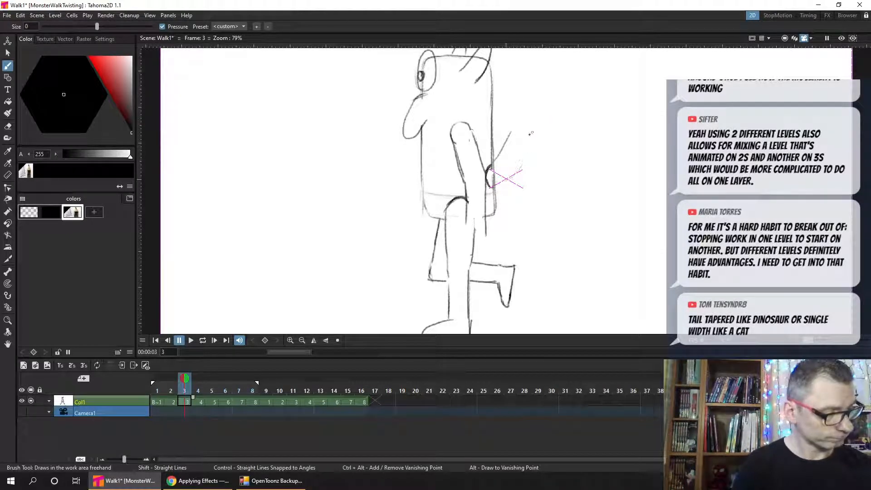
mouse_move(503, 181)
mouse_down()
mouse_move(525, 140)
mouse_move(513, 164)
mouse_move(525, 103)
mouse_up()
mouse_move(526, 148)
mouse_down()
mouse_move(525, 104)
mouse_move(527, 125)
mouse_up()
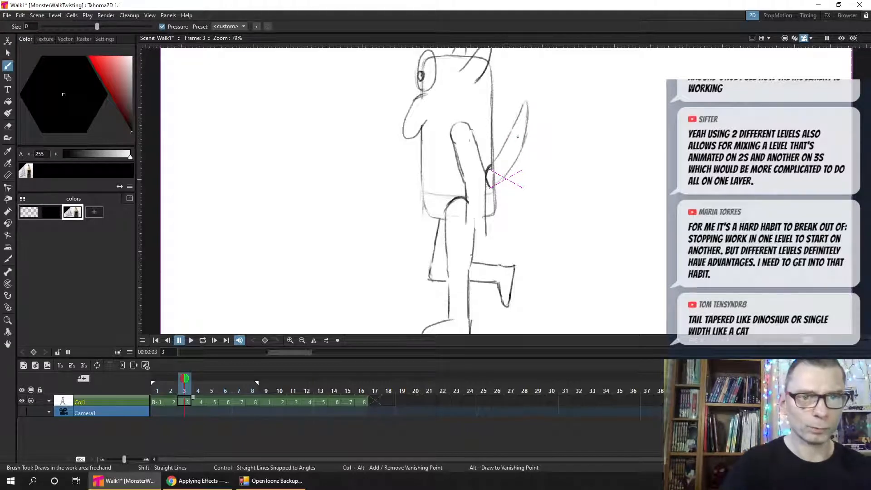
key(ctrl+s)
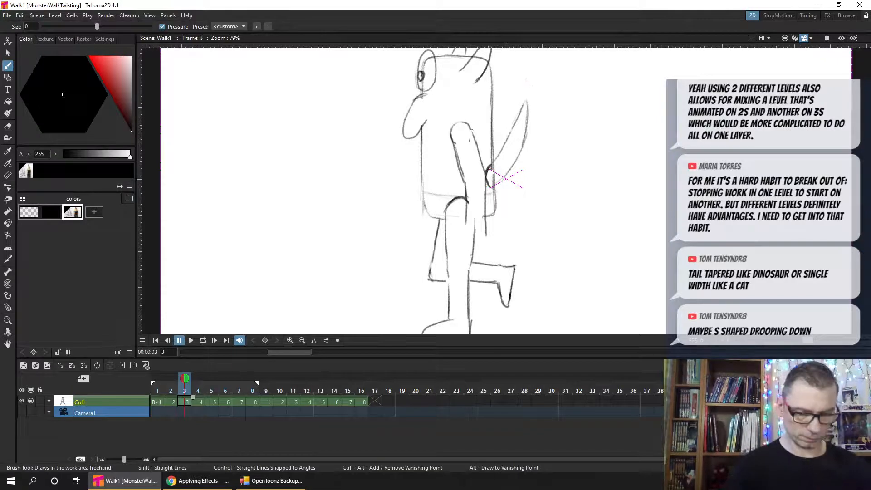
key(ctrl+z)
key(ctrl+z)
key(ctrl+z)
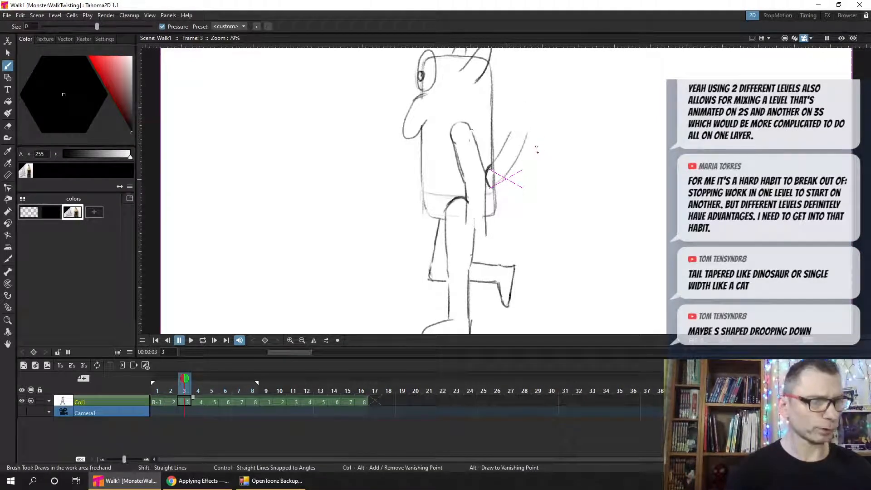
key(ctrl+z)
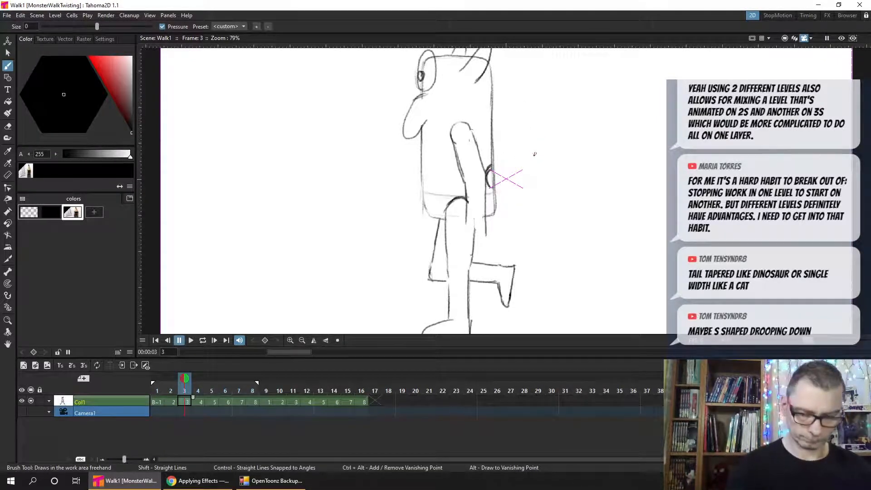
key(ctrl+s)
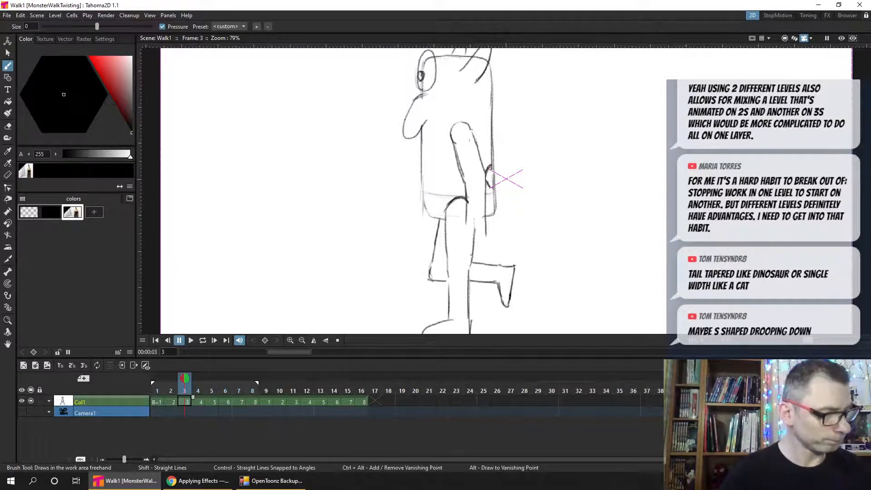
- Draw a tapered S-shaped tail drooping backwards from the circle in frame 3, strengthen its base lines, and save
mouse_move(491, 165)
mouse_down()
mouse_move(486, 185)
mouse_move(527, 150)
mouse_move(592, 183)
mouse_up()
mouse_move(495, 162)
mouse_down()
mouse_move(507, 182)
mouse_move(488, 184)
mouse_move(529, 177)
mouse_move(491, 186)
mouse_move(549, 172)
mouse_move(544, 182)
mouse_move(538, 172)
mouse_move(589, 187)
mouse_up()
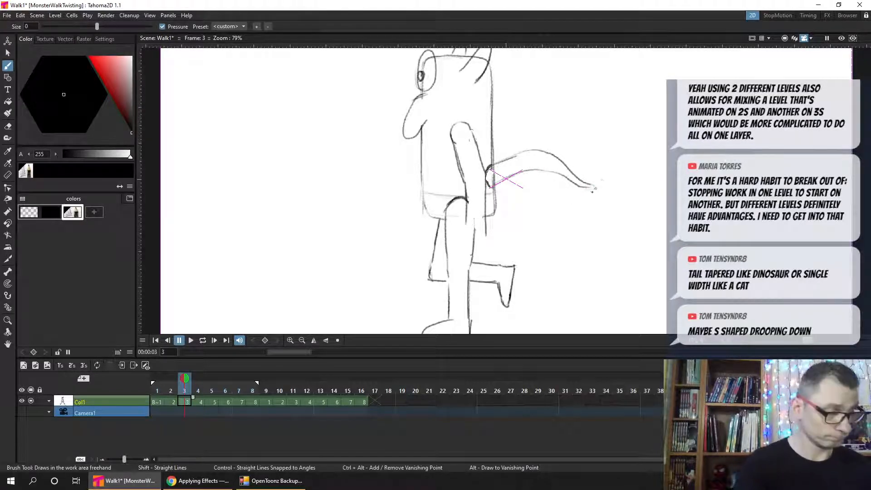
key(ctrl+s)
drag(597, 186, 592, 188)
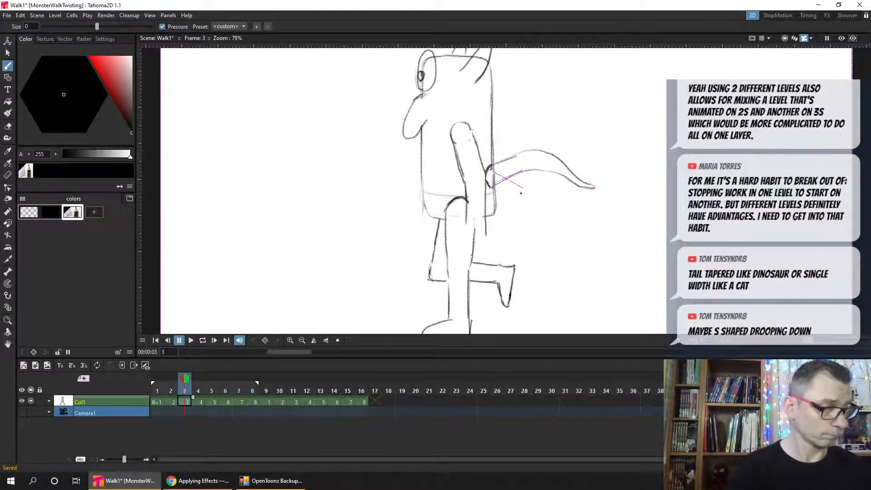
drag(524, 153, 494, 162)
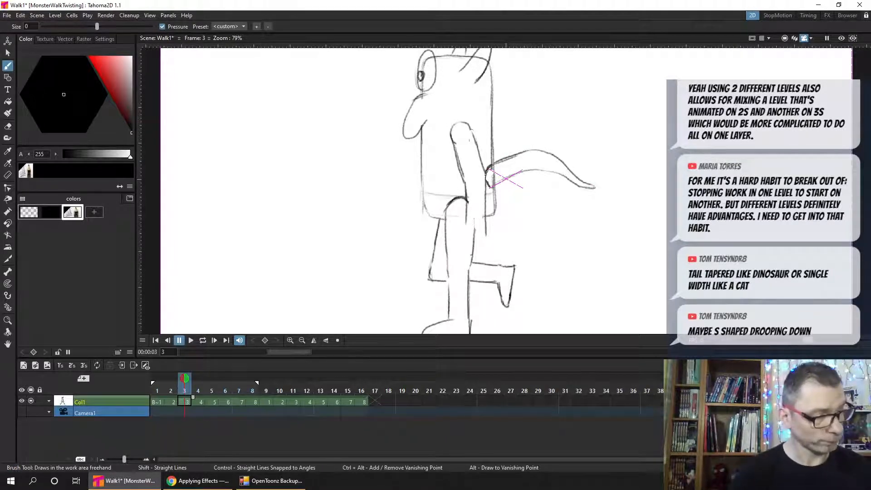
drag(490, 186, 526, 170)
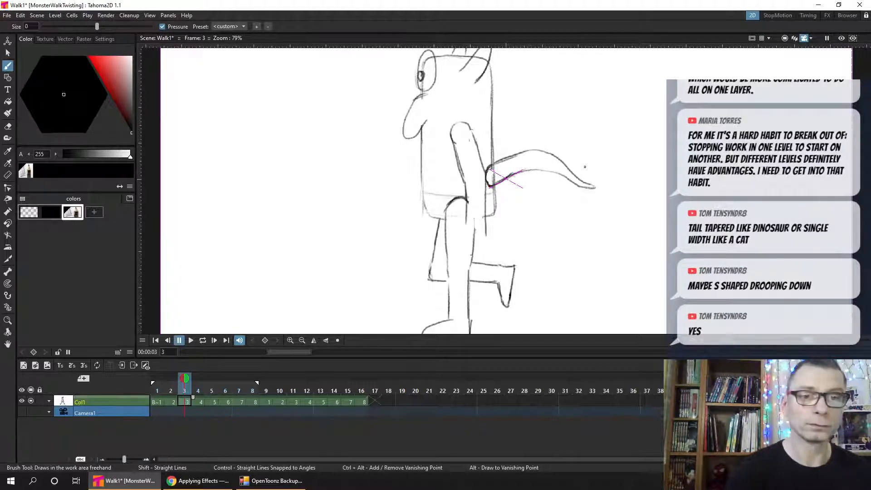
key(ctrl+s)
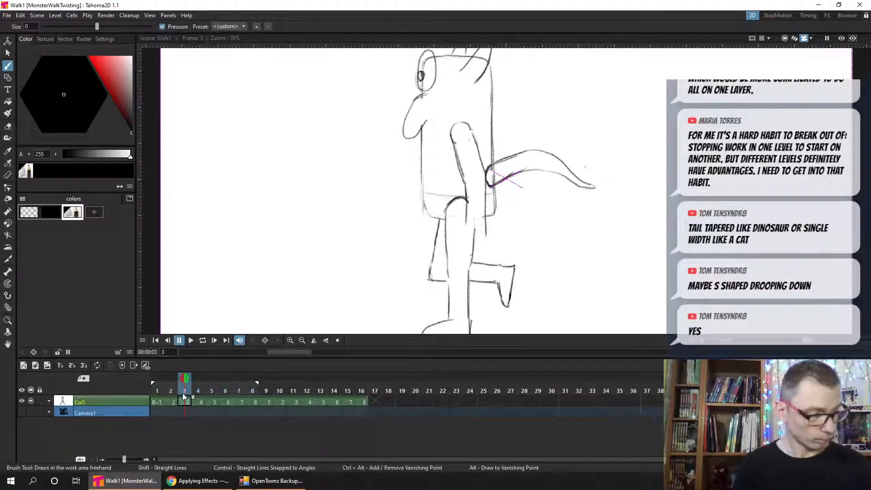
- Fix frame 3 as the onion-skin reference in frame 7 and trace its drooping S-shaped tail from the back circle to the tip
click(241, 391)
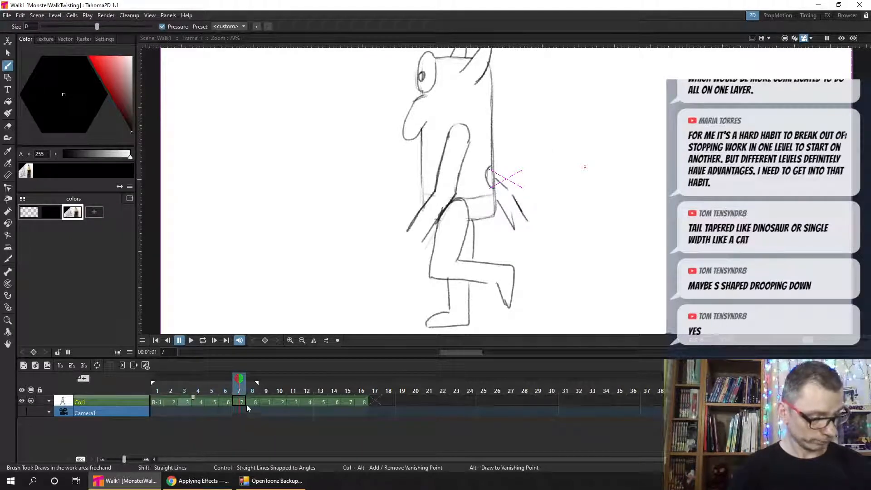
click(229, 392)
click(239, 391)
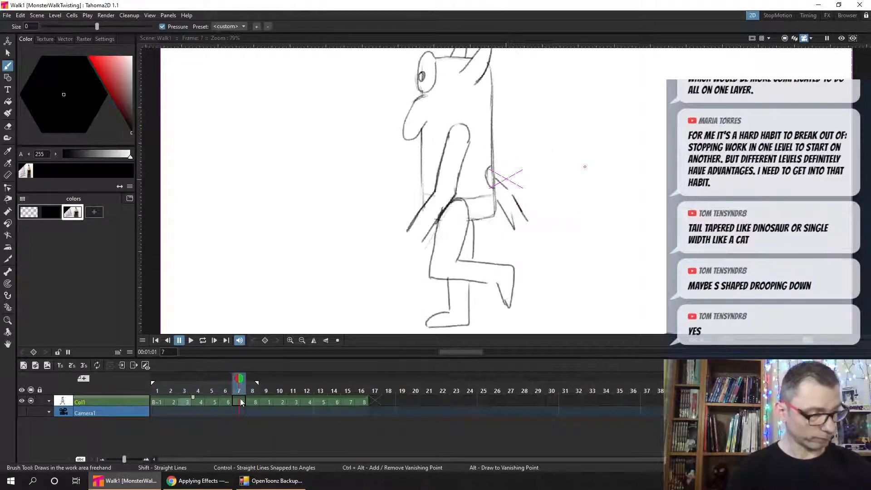
click(185, 378)
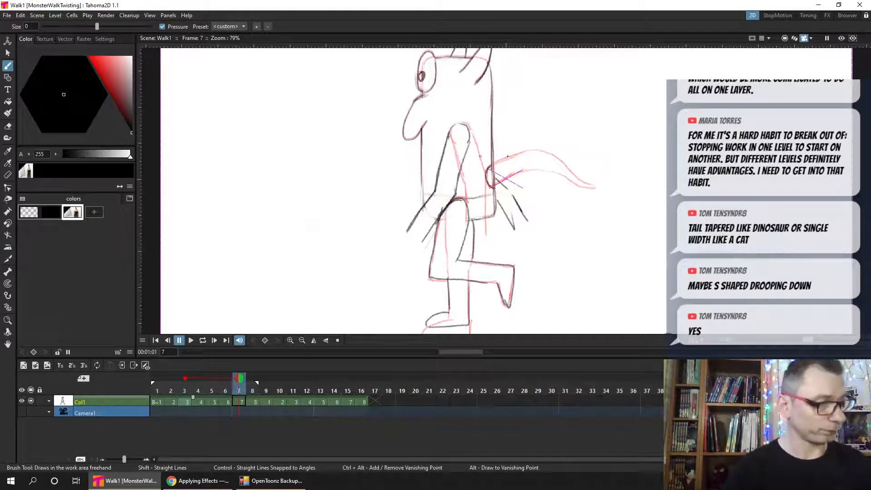
mouse_move(495, 162)
mouse_down()
mouse_move(517, 162)
mouse_move(492, 162)
mouse_move(536, 150)
mouse_up()
mouse_move(491, 186)
mouse_down()
mouse_move(539, 171)
mouse_move(594, 187)
mouse_up()
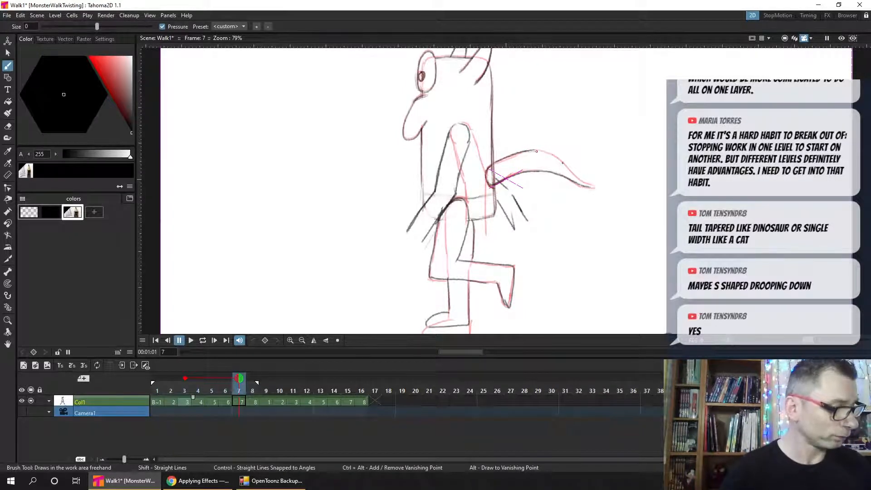
mouse_move(563, 163)
mouse_down()
mouse_move(536, 151)
mouse_move(561, 158)
mouse_move(597, 189)
mouse_up()
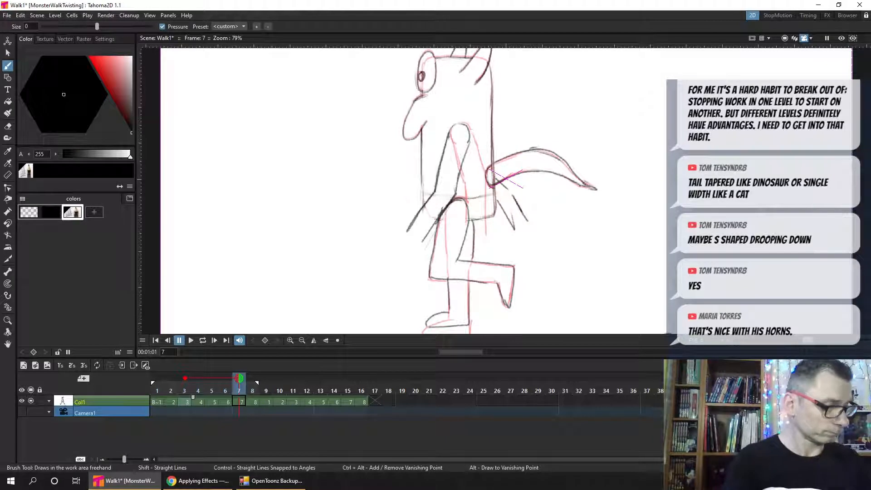
- Undo the last tail-tip stroke in frame 7, redraw the tail's upper edge down to the tip, and save
key(ctrl+z)
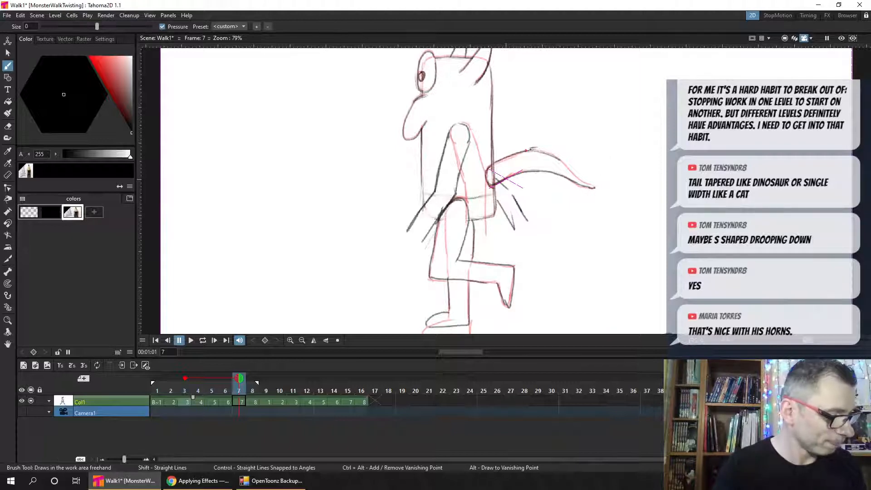
drag(530, 149, 554, 155)
drag(594, 187, 535, 150)
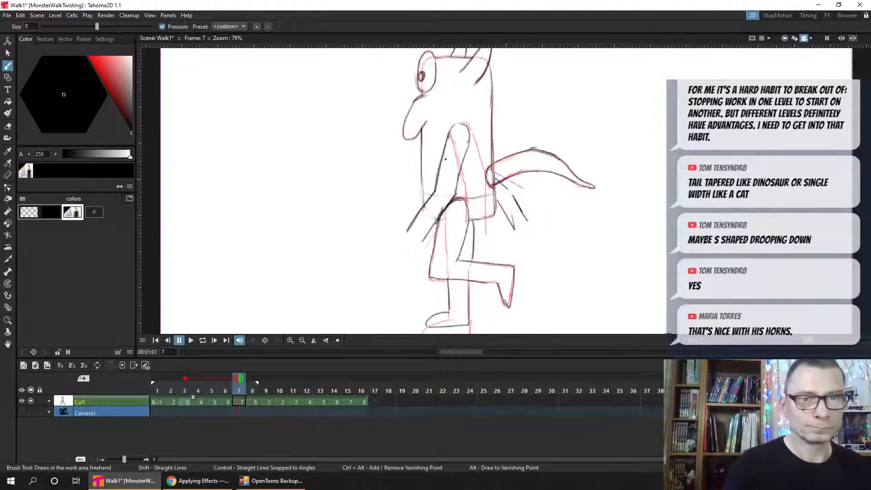
key(ctrl+s)
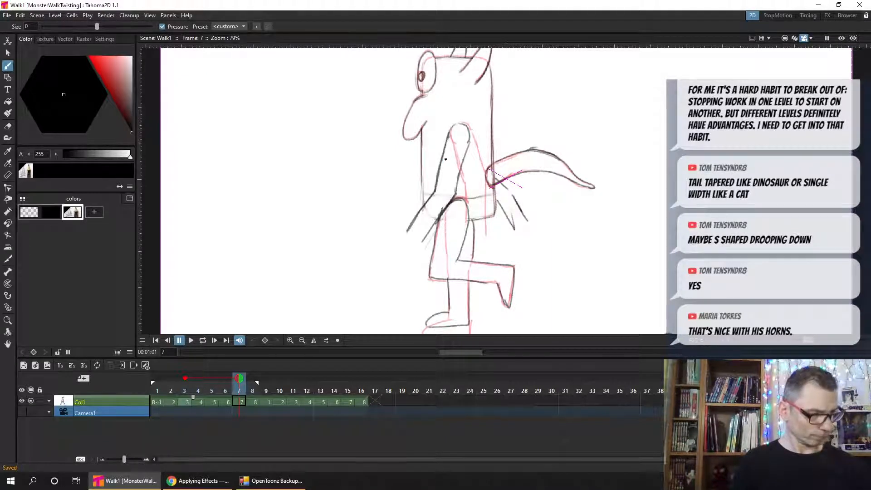
- Turn off the fixed onion skin and compare the body rotation and back-circle position across frames 1, 2, 3, 4 and 8
click(172, 393)
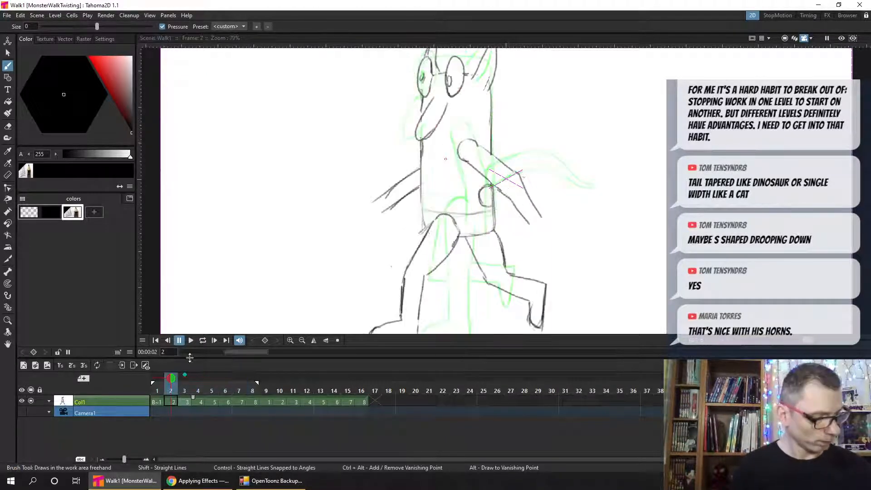
click(184, 375)
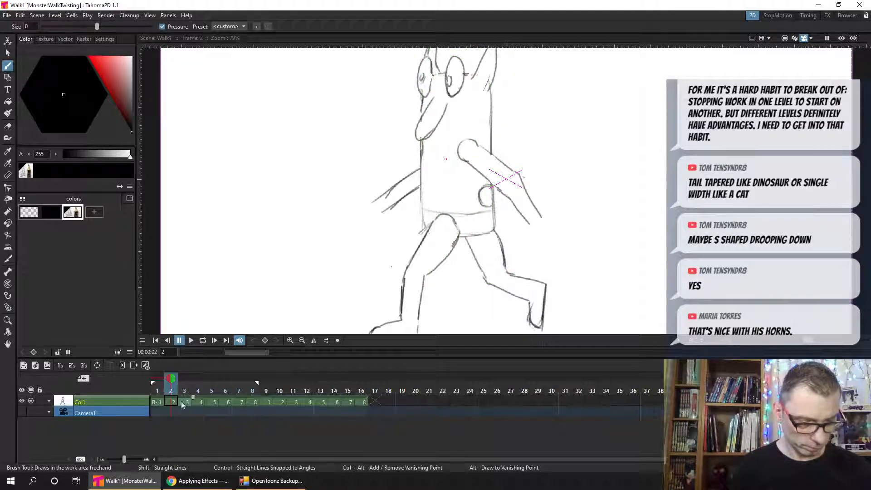
click(249, 391)
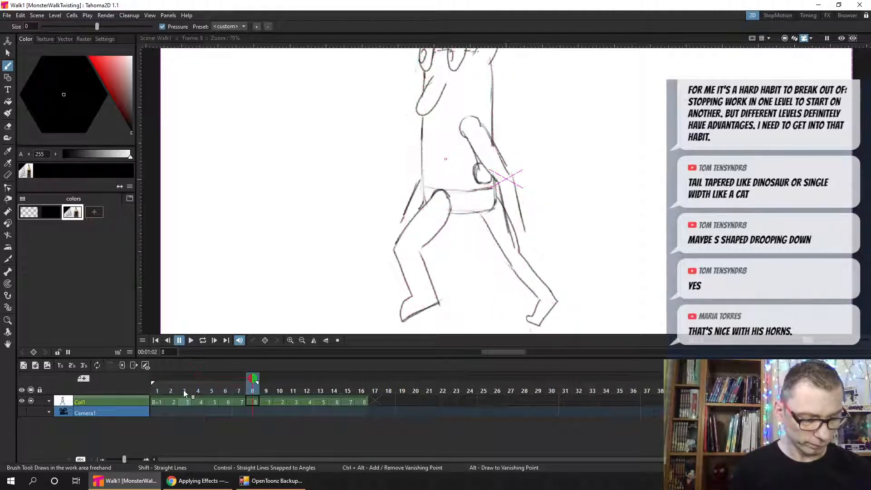
click(184, 393)
click(181, 391)
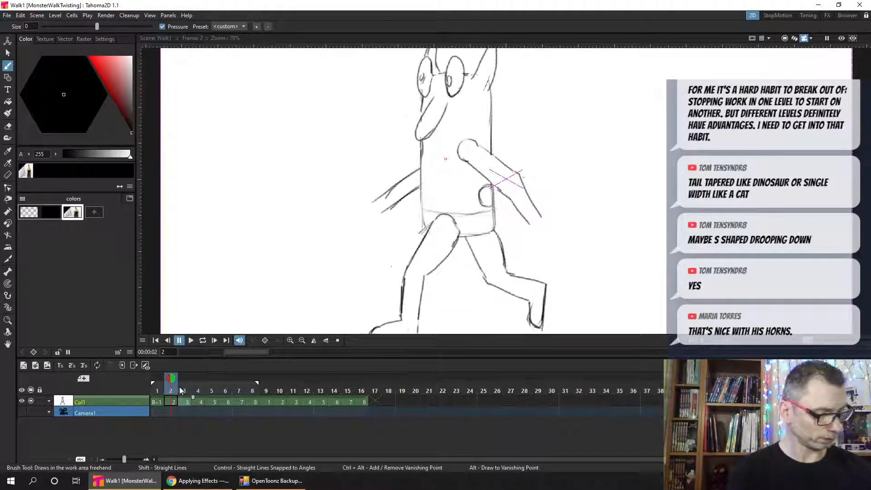
drag(180, 387, 159, 393)
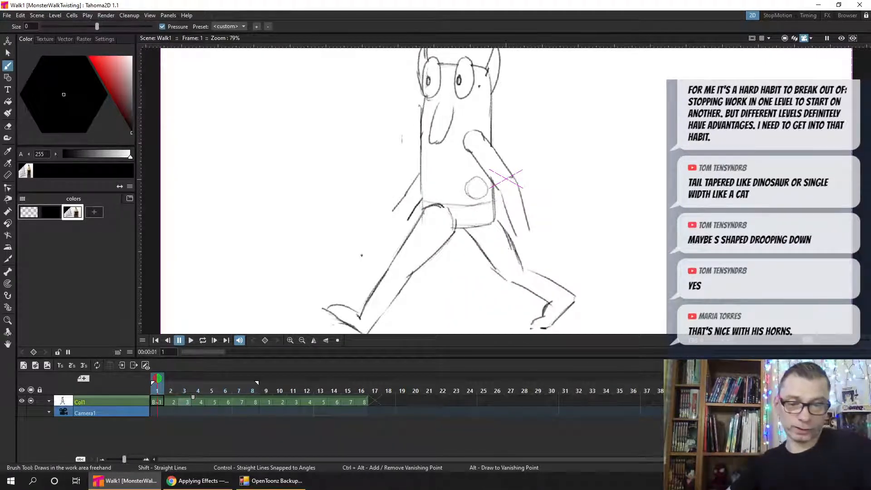
click(185, 402)
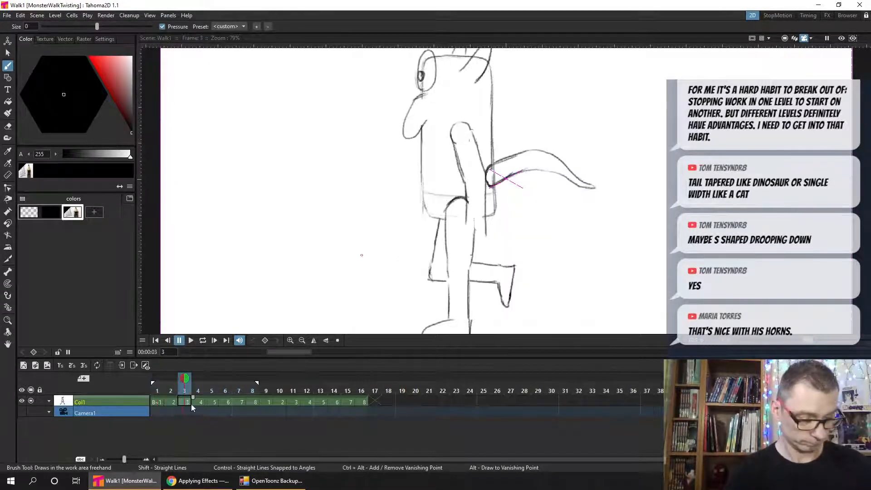
click(199, 390)
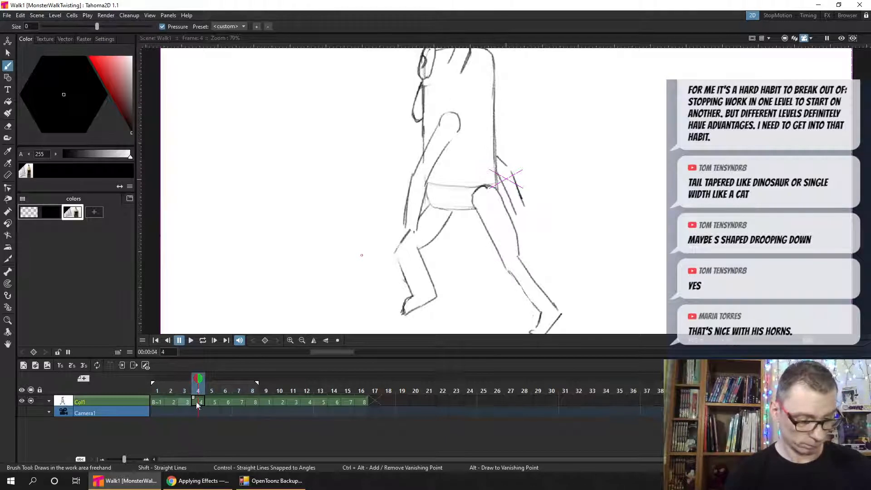
click(185, 389)
click(198, 389)
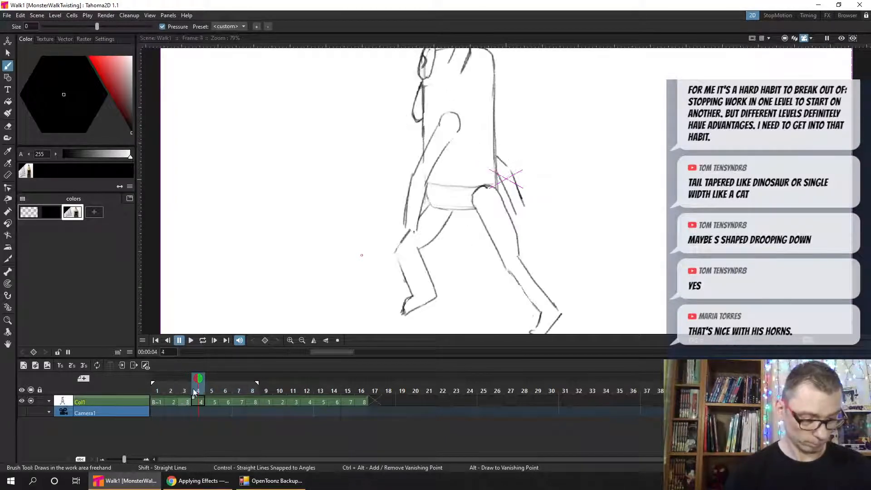
click(185, 389)
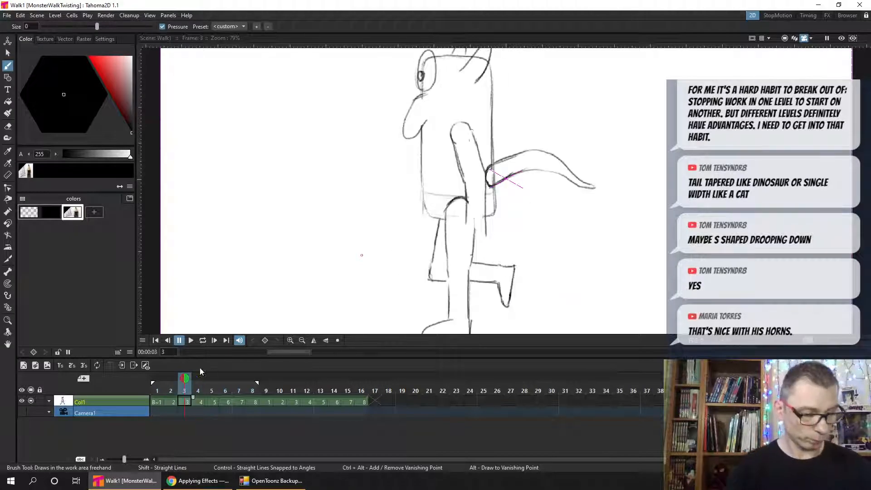
- Draw a shorter drooping tail emerging from behind the back in frame 4, using frame 3 as onion-skin reference, and save
click(197, 391)
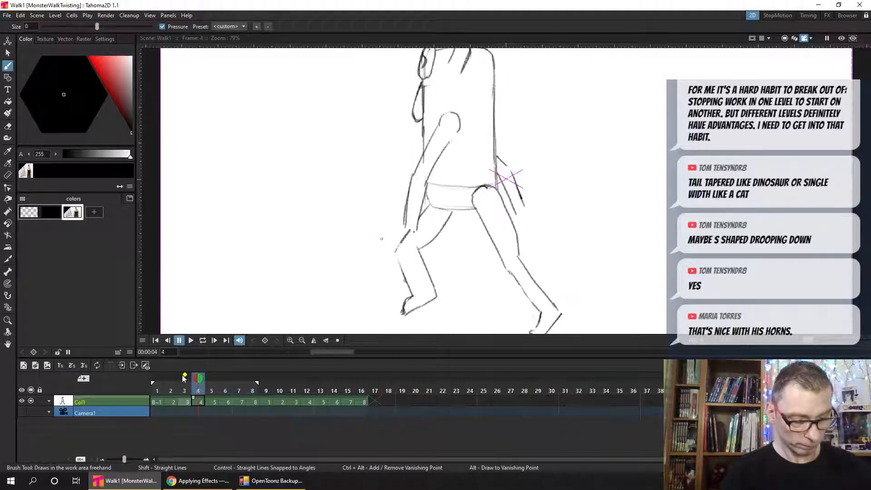
click(185, 376)
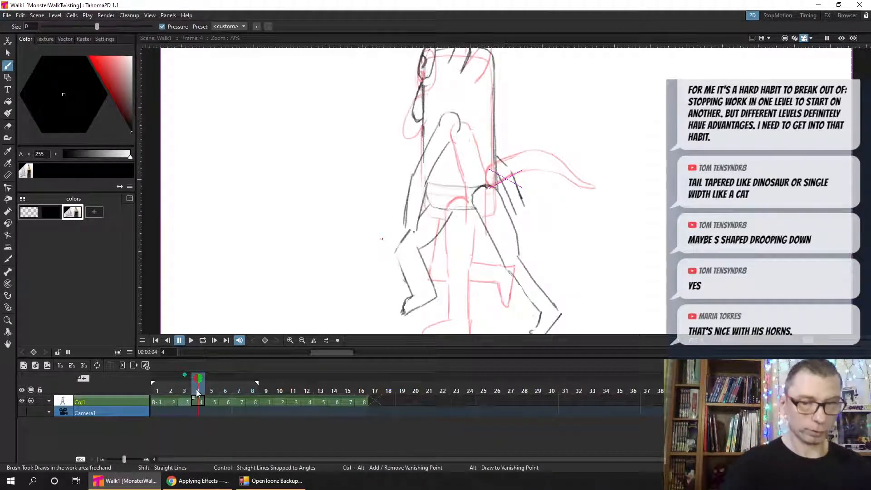
key(ctrl+s)
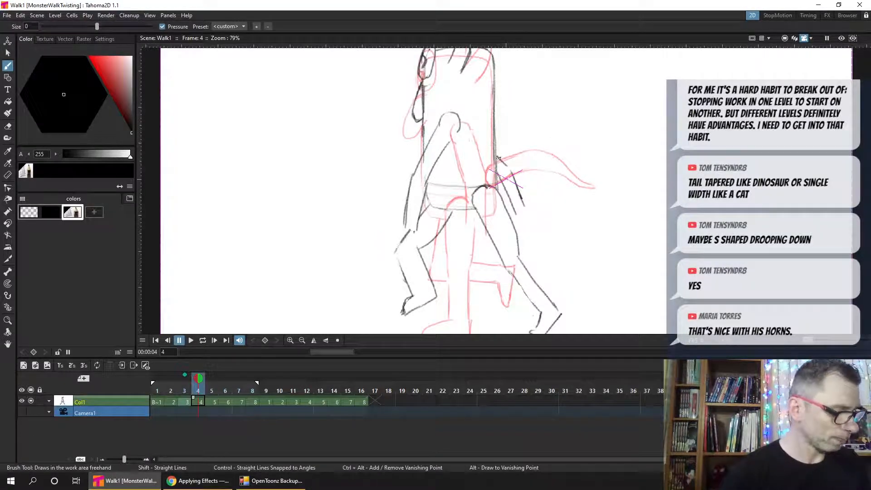
mouse_move(495, 157)
mouse_down()
mouse_move(534, 149)
mouse_move(538, 170)
mouse_move(512, 171)
mouse_move(534, 163)
mouse_move(510, 170)
mouse_move(558, 181)
mouse_up()
mouse_move(524, 149)
mouse_down()
mouse_move(559, 170)
mouse_move(592, 155)
mouse_move(557, 152)
mouse_move(569, 184)
mouse_move(549, 172)
mouse_move(573, 187)
mouse_up()
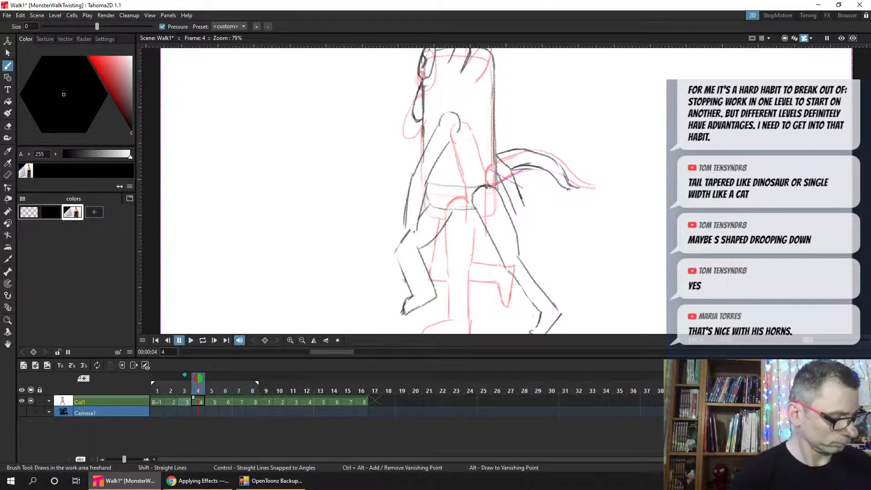
drag(566, 174, 518, 148)
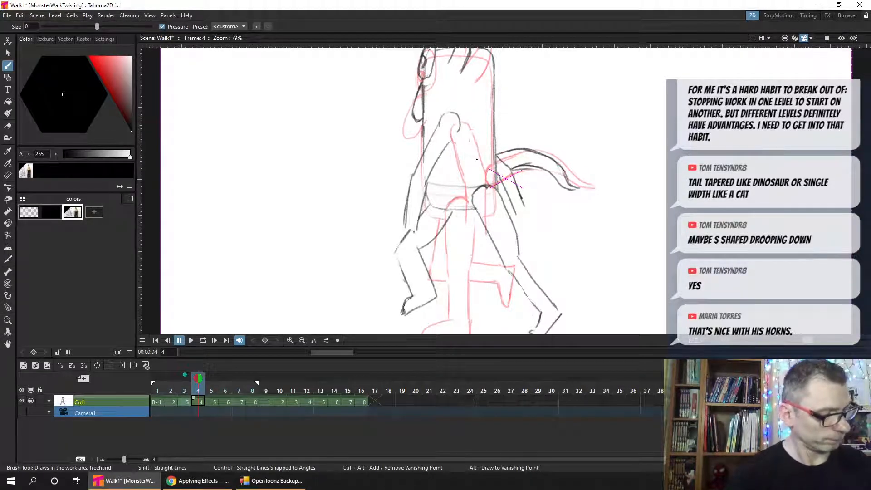
key(ctrl+s)
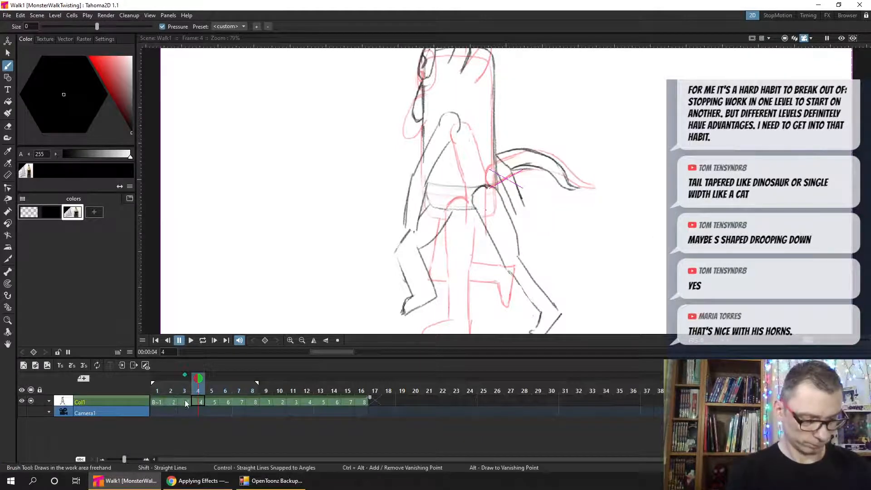
- Show frame 4 as onion skin in frame 2, draw the tail's base lines from the back circle towards the rear arm, and save
click(172, 400)
click(198, 378)
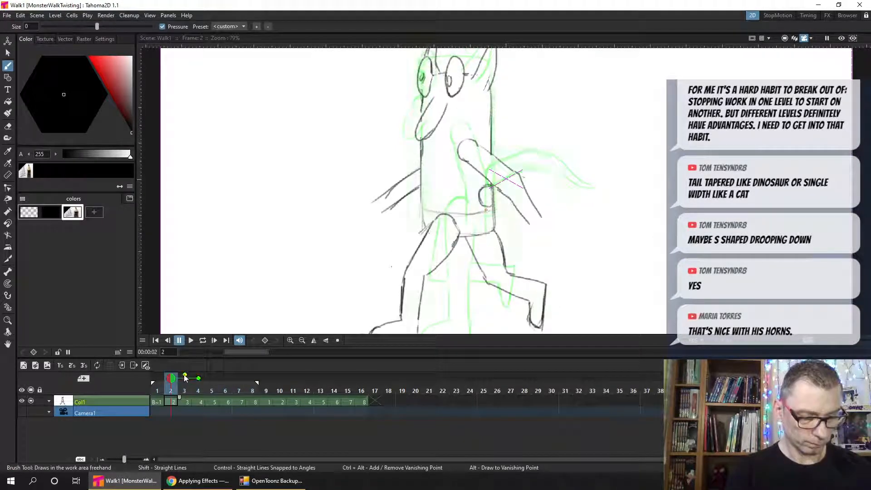
key(ctrl+s)
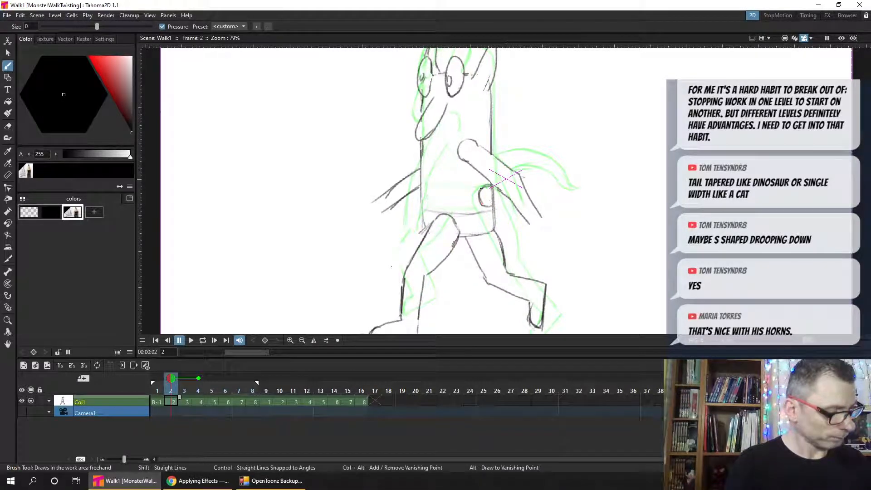
mouse_move(487, 185)
mouse_down()
mouse_move(501, 202)
mouse_move(484, 206)
mouse_move(511, 203)
mouse_up()
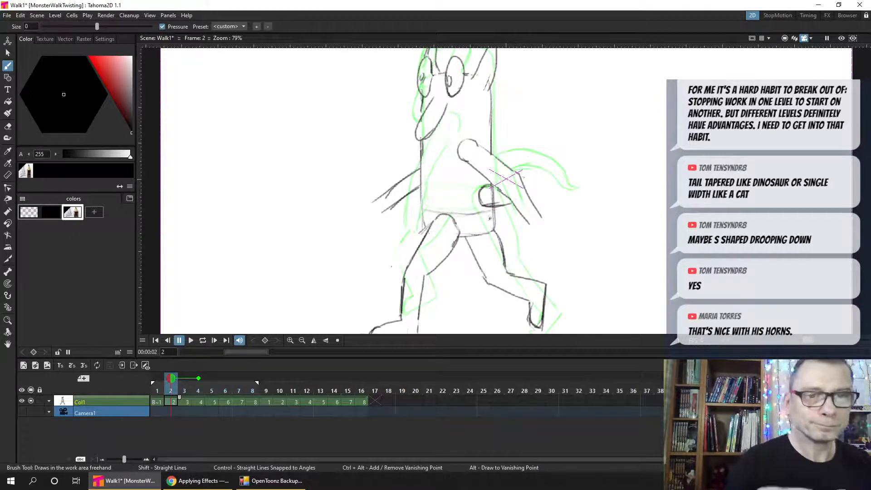
key(ctrl+s)
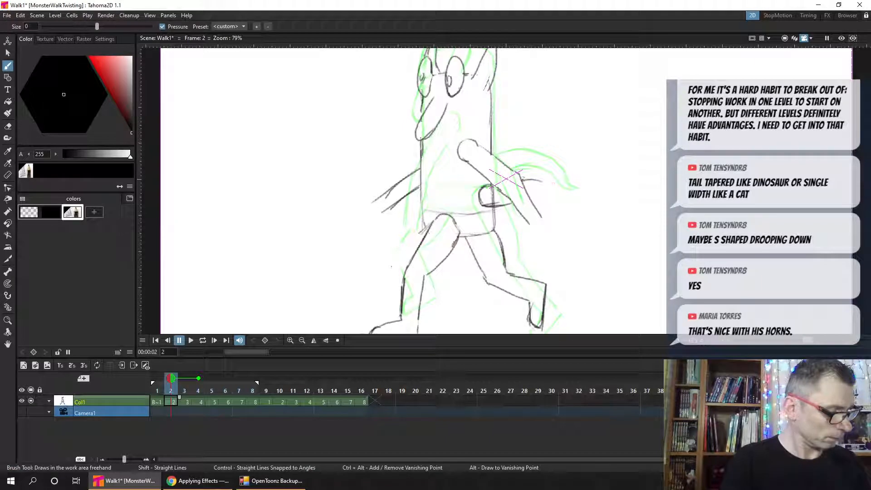
- Redraw the tail's upper edge beyond the rear arm in frame 2 and extend both edges into a drooping tip
drag(523, 181, 549, 189)
key(ctrl+z)
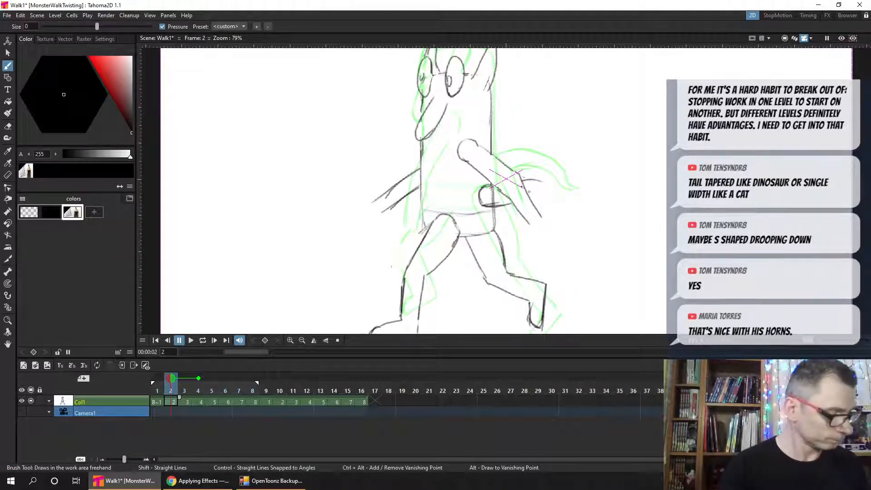
mouse_move(523, 181)
mouse_down()
mouse_move(553, 195)
mouse_move(530, 208)
mouse_move(488, 206)
mouse_move(548, 206)
mouse_move(534, 205)
mouse_move(558, 216)
mouse_up()
drag(544, 186, 568, 222)
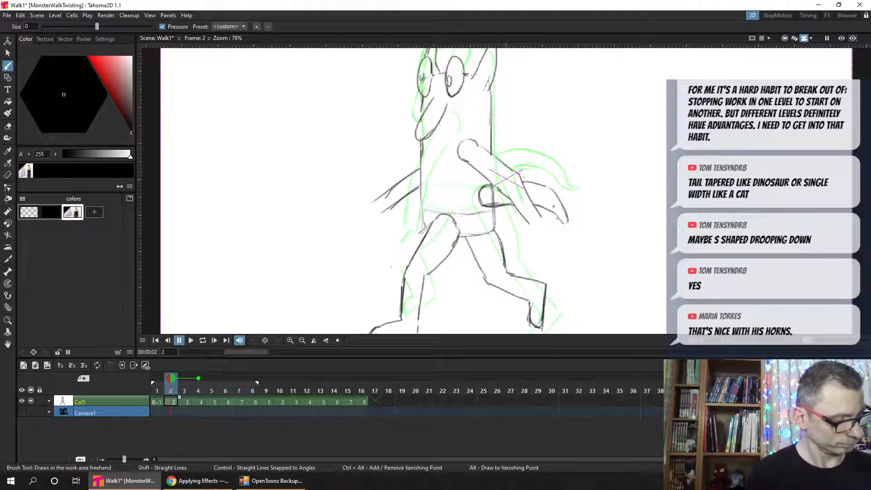
- Check frame 2's tail against frame 3, erase and redraw its upper edge towards the tip, and save
click(183, 391)
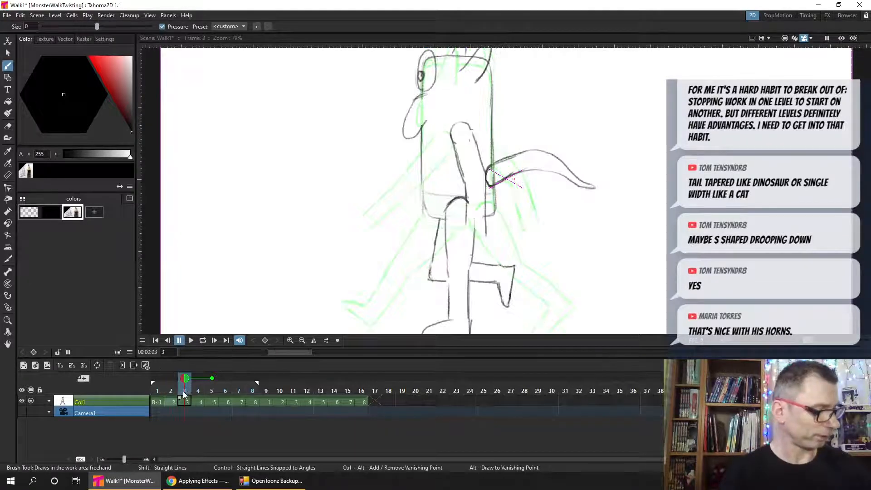
click(167, 391)
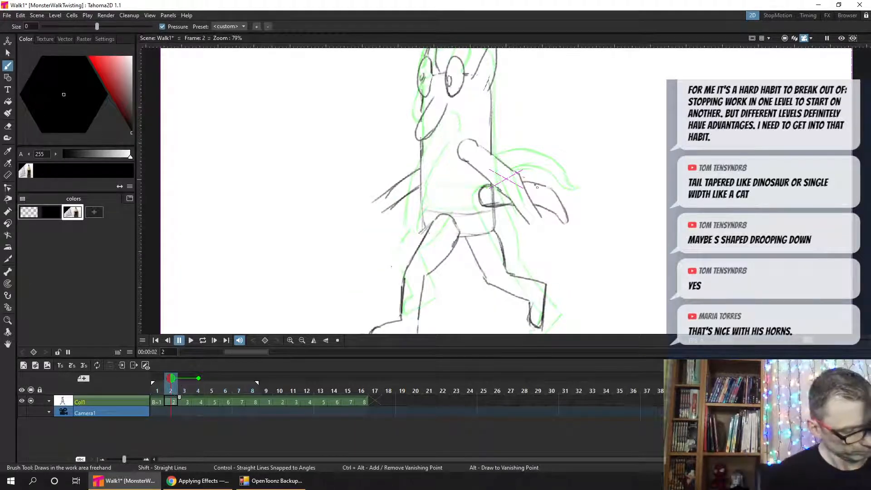
mouse_move(532, 184)
mouse_down()
mouse_move(554, 194)
mouse_move(568, 224)
mouse_up()
key(a)
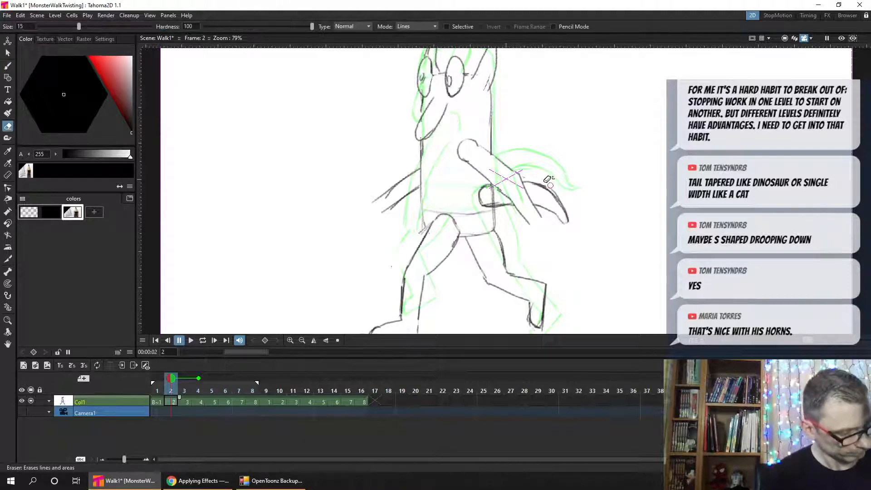
mouse_move(536, 181)
mouse_down()
mouse_move(555, 193)
mouse_move(570, 219)
mouse_up()
key(b)
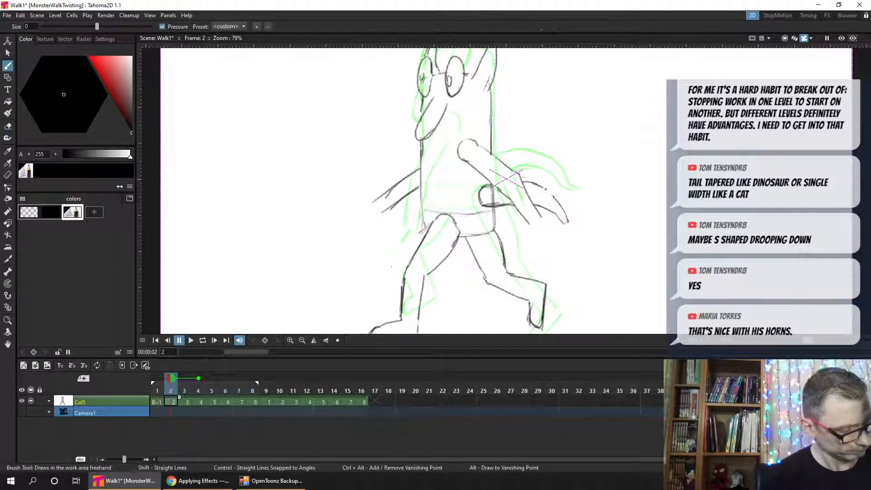
drag(546, 190, 560, 221)
key(ctrl+s)
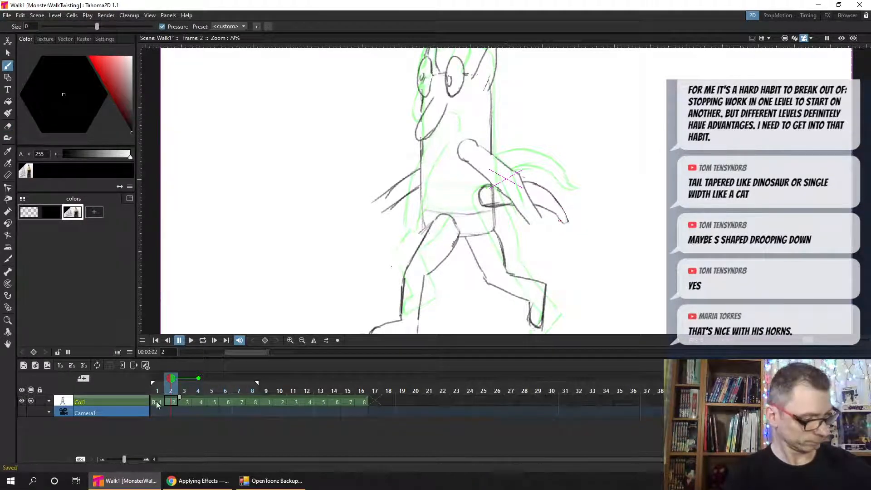
- Go to frame 1, remove frame 3 from its onion-skin references, and save the scene
click(156, 401)
click(180, 402)
click(158, 402)
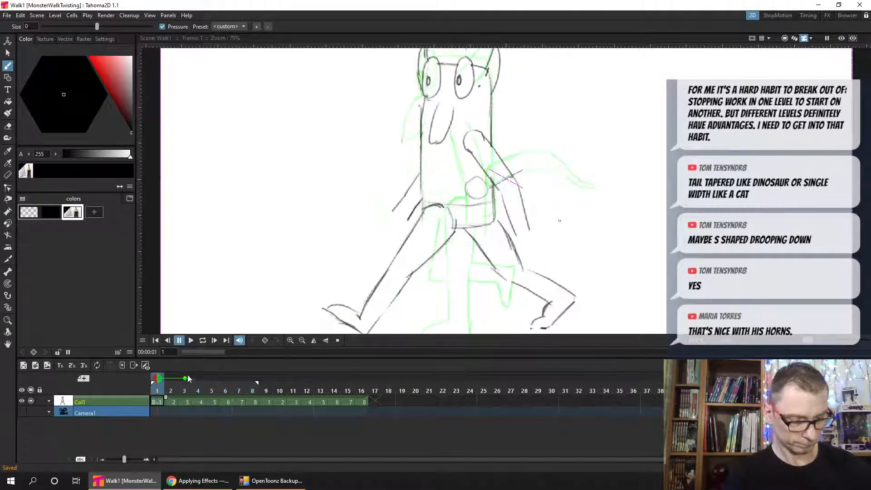
click(185, 378)
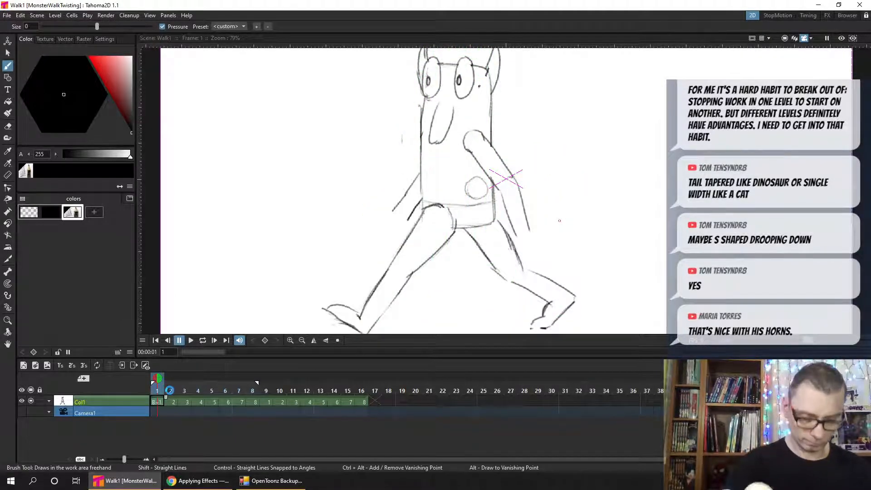
key(ctrl+s)
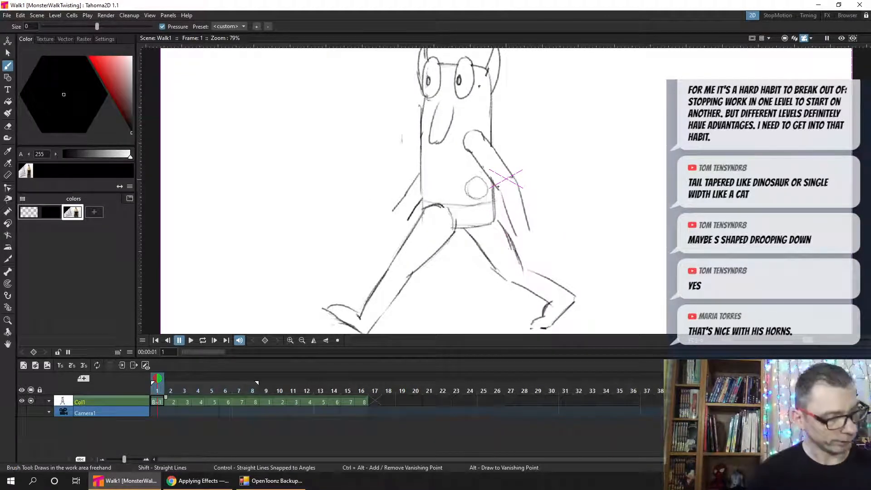
- Compare frame 1 with frame 2, then outline the back circle and draw the tail's base lines up to the rear arm in frame 1
key(period)
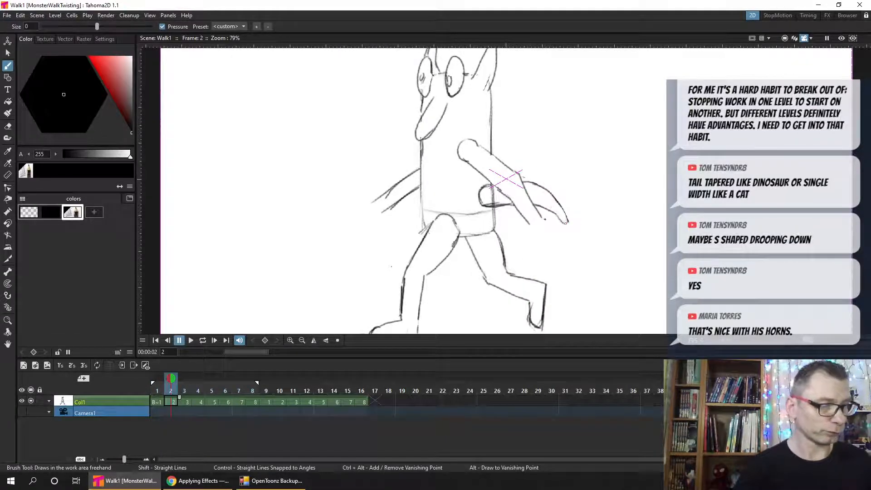
key(comma)
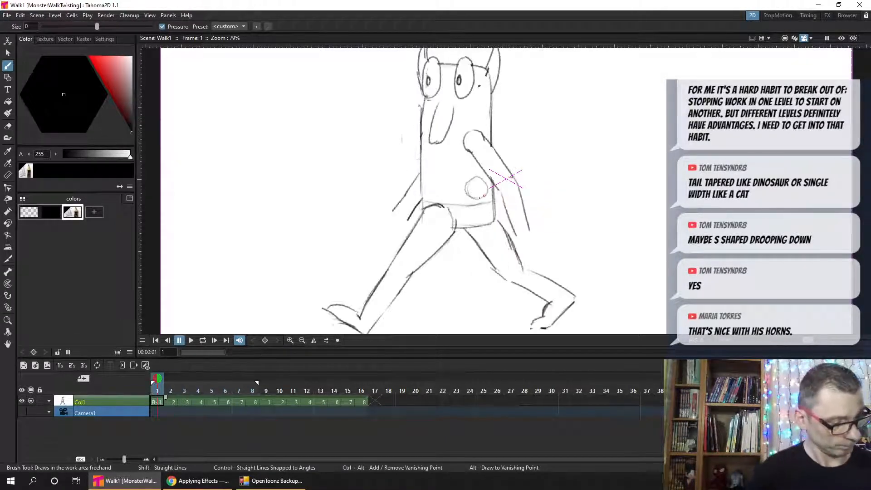
drag(479, 197, 481, 179)
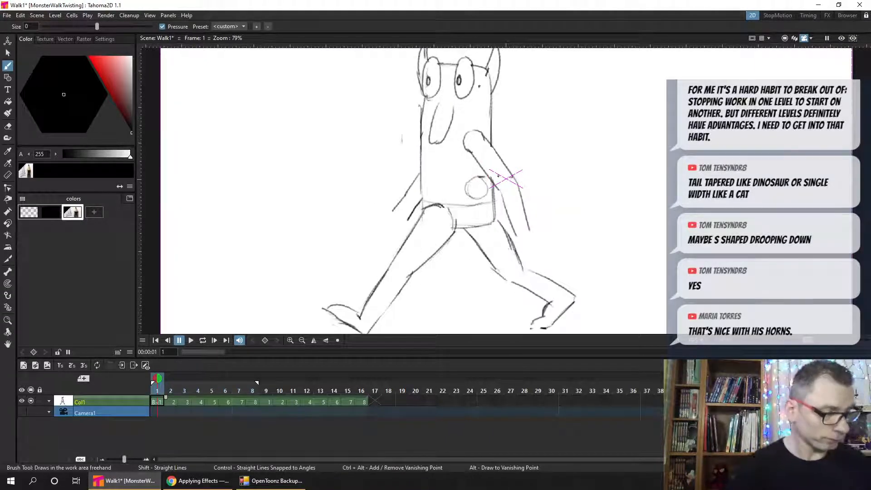
mouse_move(472, 178)
mouse_down()
mouse_move(469, 196)
mouse_move(500, 204)
mouse_up()
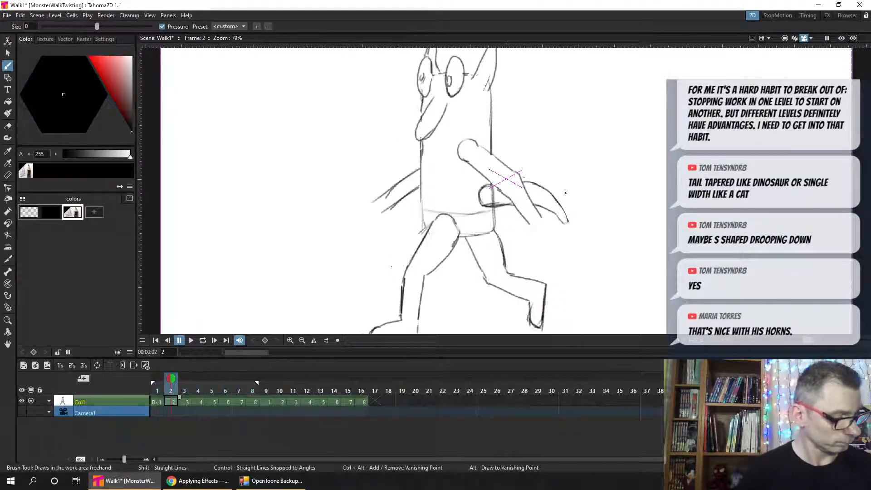
- Draw both edges of a short drooping tail tip beyond the rear arm in frame 1, using frame 2 as reference
drag(523, 183, 541, 206)
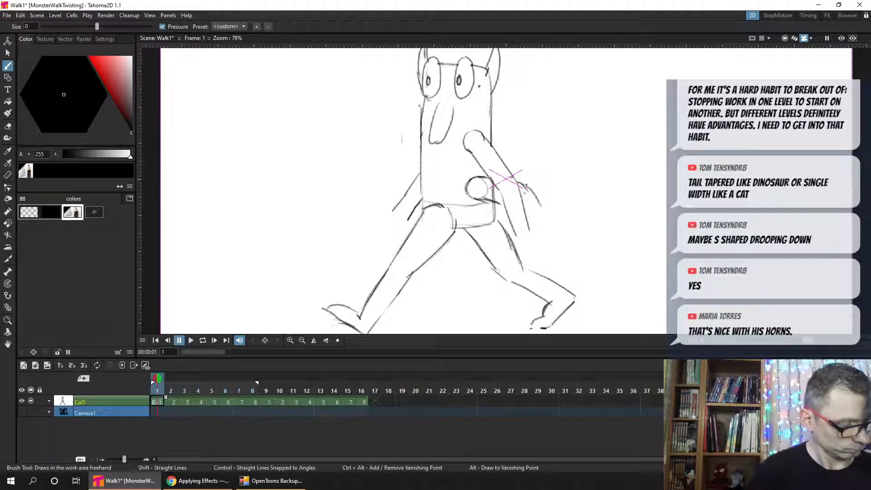
key(ctrl+z)
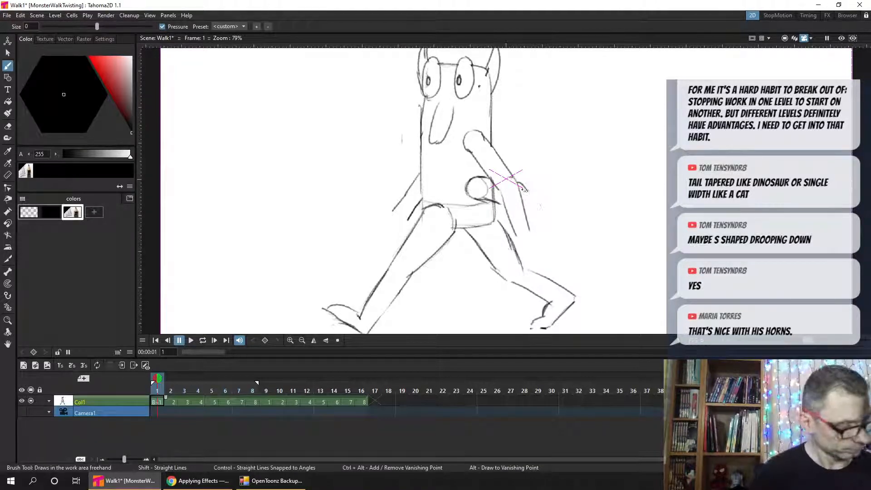
mouse_move(526, 188)
mouse_down()
mouse_move(545, 216)
mouse_move(538, 230)
mouse_up()
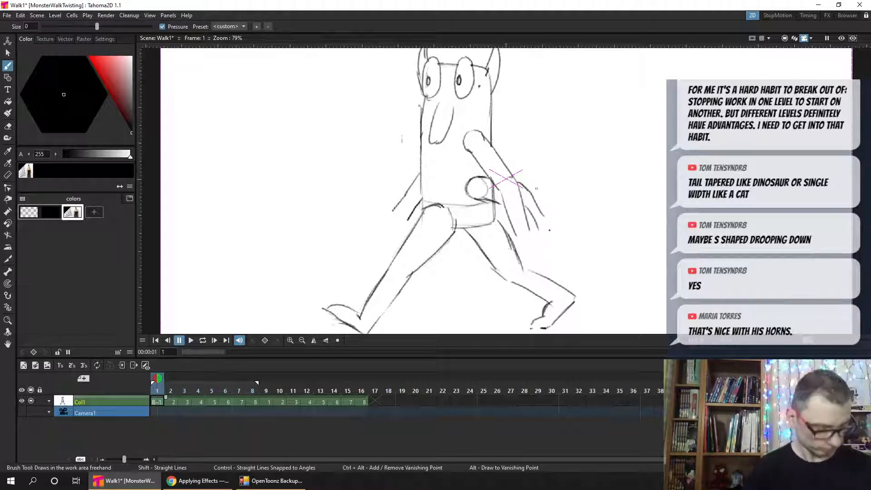
key(period)
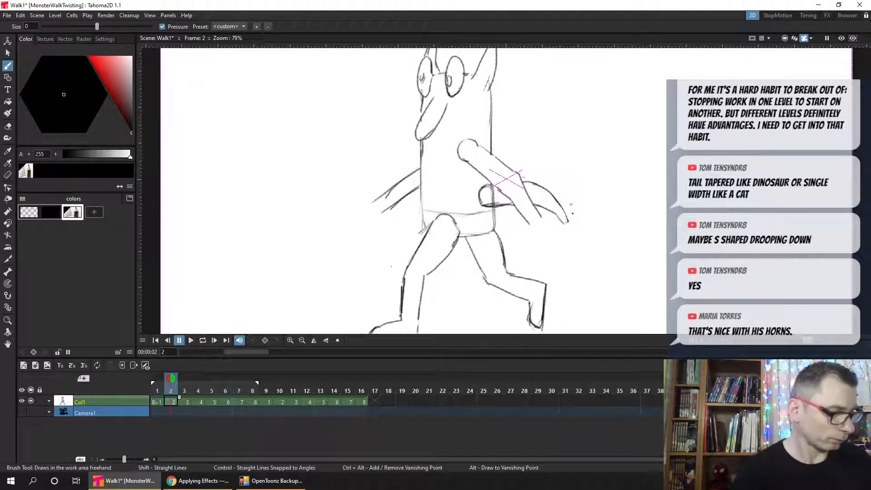
key(comma)
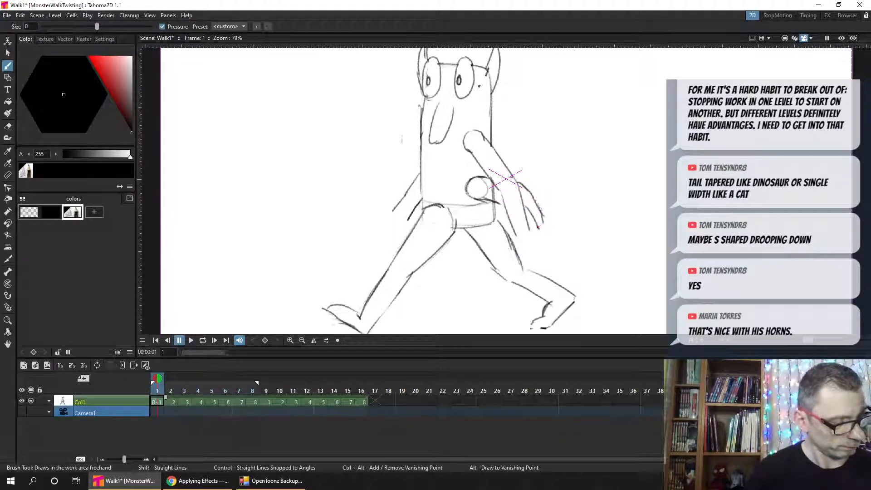
mouse_move(530, 190)
mouse_down()
mouse_move(533, 224)
mouse_move(544, 223)
mouse_move(522, 203)
mouse_move(539, 228)
mouse_up()
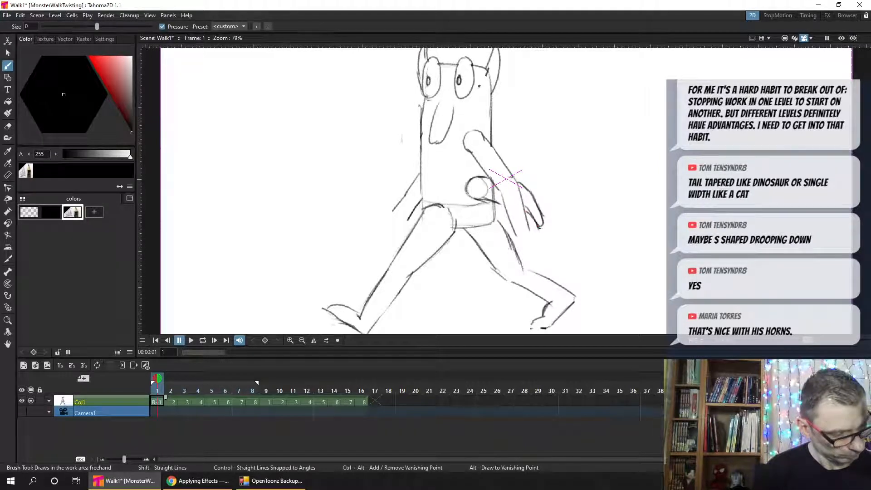
- Clean up the tail lines in frame 1 with the eraser and save
key(a)
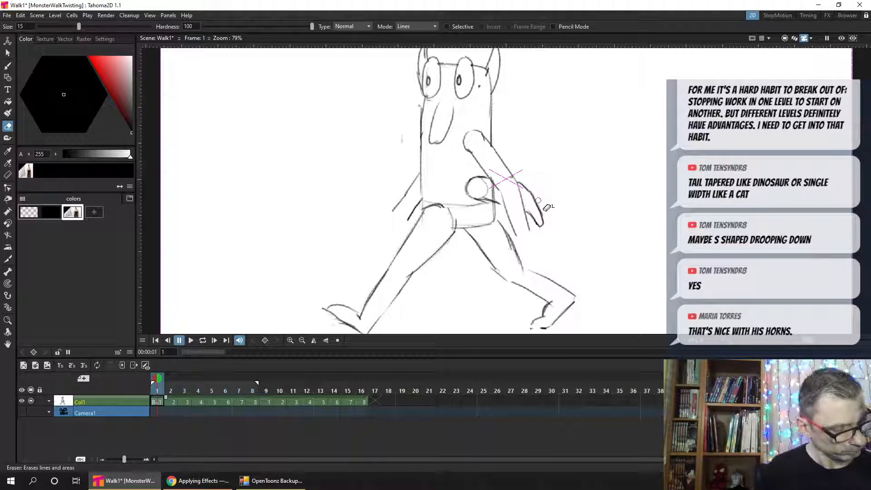
key(b)
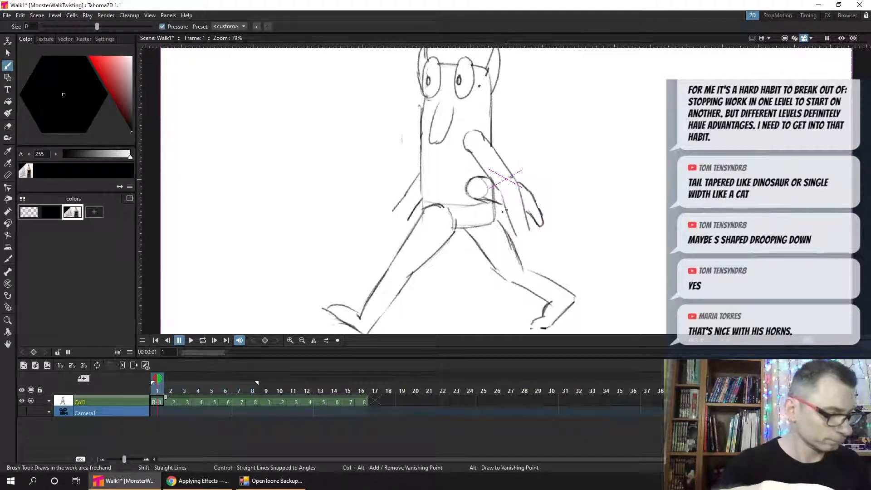
key(ctrl+s)
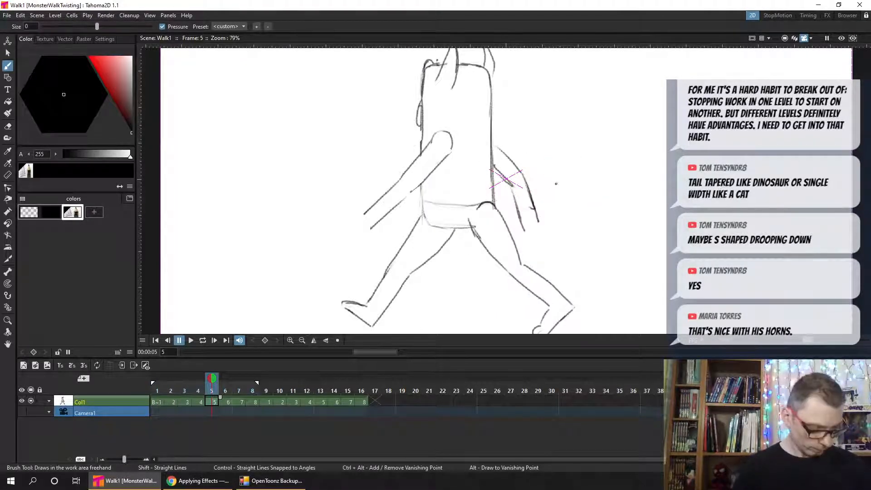
- Flip repeatedly between frames 4 and 5 to examine where the tail should emerge from behind the back in frame 5
key(comma)
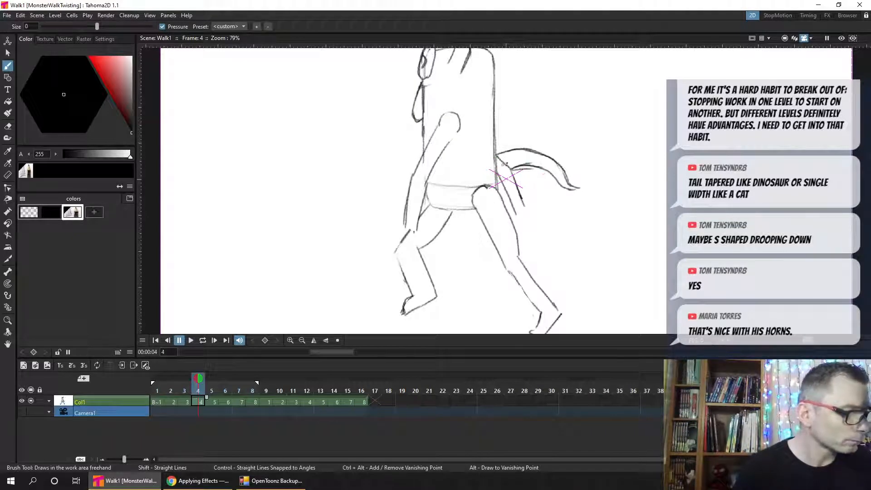
key(period)
key(comma)
key(period)
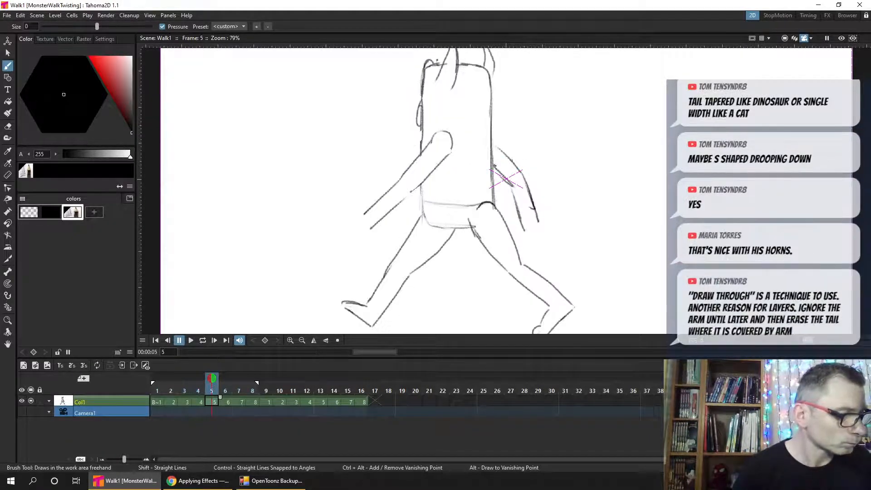
key(comma)
key(period)
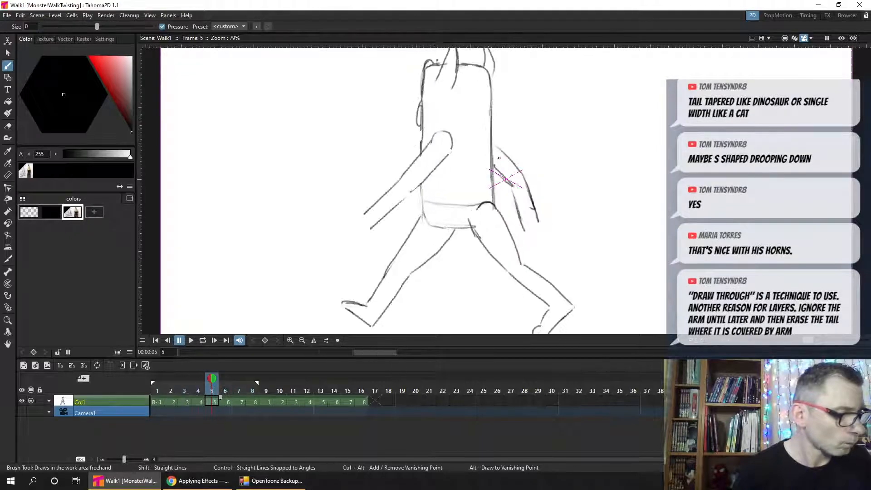
key(comma)
key(period)
key(comma)
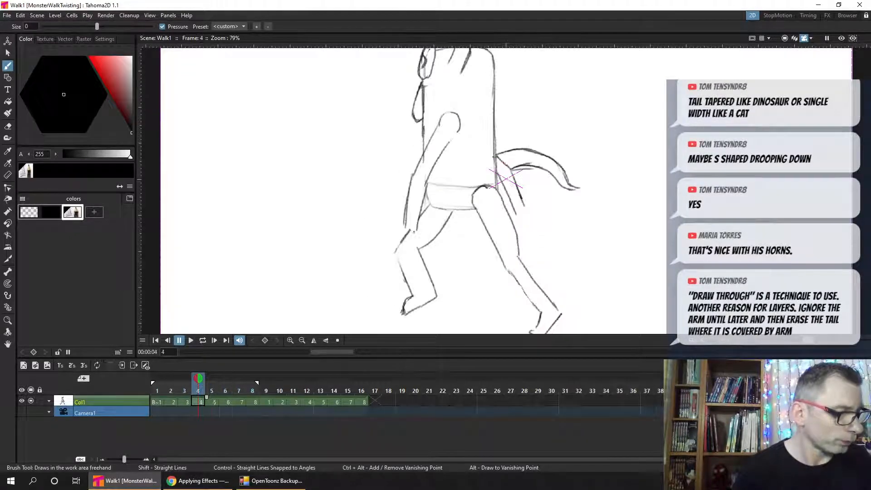
key(period)
key(comma)
key(period)
key(comma)
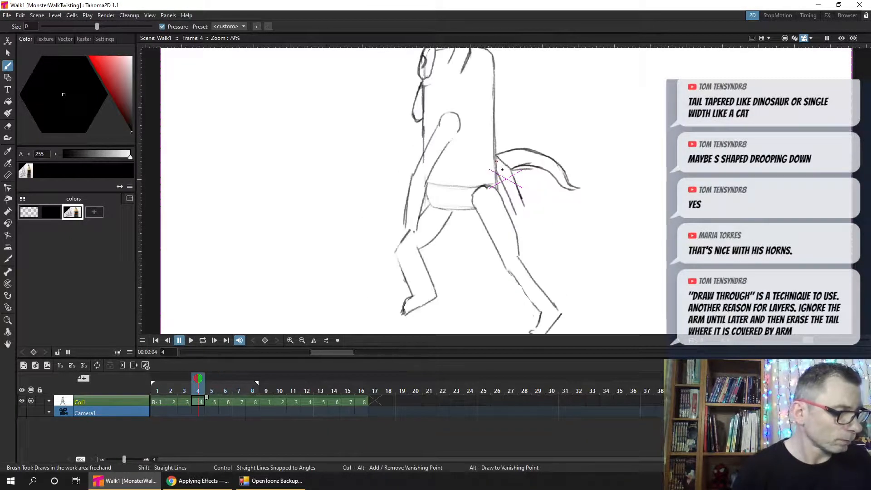
key(period)
- Draw a short drooping tail from behind the back beneath the rear arm in frame 6, checking it against the neighbouring frame
mouse_move(510, 159)
mouse_down()
mouse_move(536, 184)
mouse_move(529, 193)
mouse_move(535, 174)
mouse_move(521, 164)
mouse_move(553, 194)
mouse_move(540, 201)
mouse_move(526, 189)
mouse_move(527, 198)
mouse_move(499, 178)
mouse_up()
key(comma)
key(period)
key(comma)
key(period)
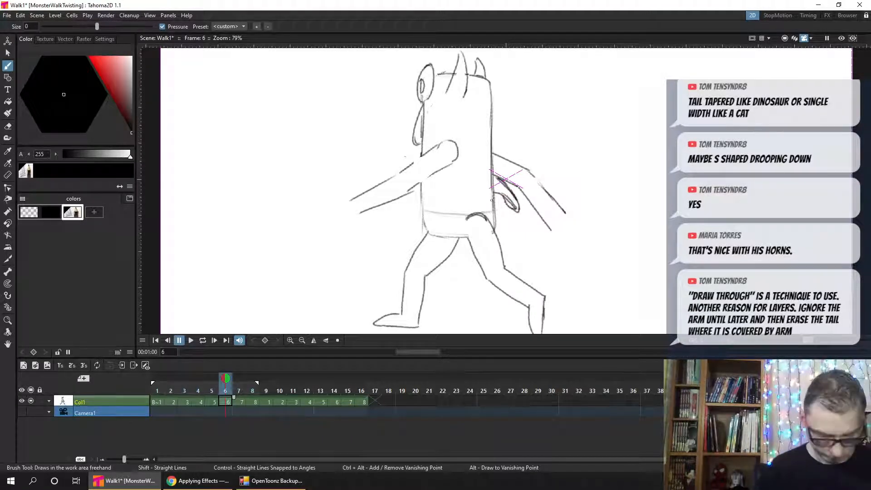
- Erase the stray line along the lower edge of frame 6's tail and save
key(a)
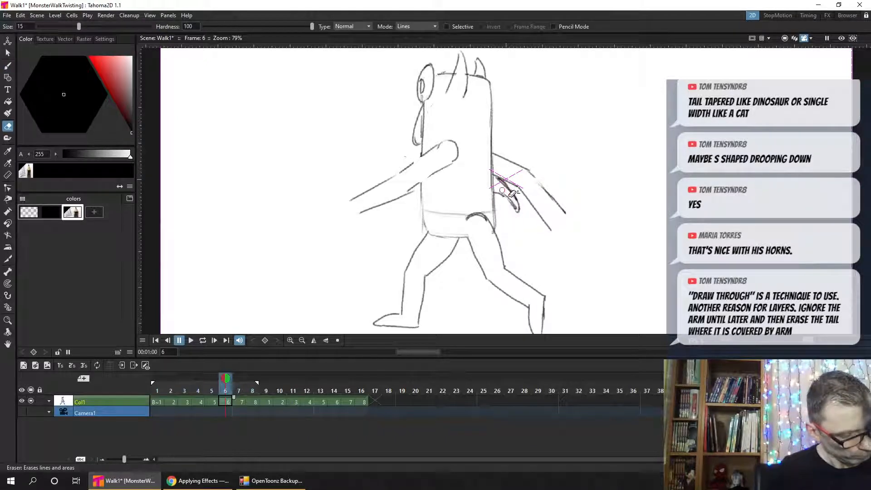
mouse_move(504, 194)
mouse_down()
mouse_move(485, 169)
mouse_move(517, 211)
mouse_up()
key(b)
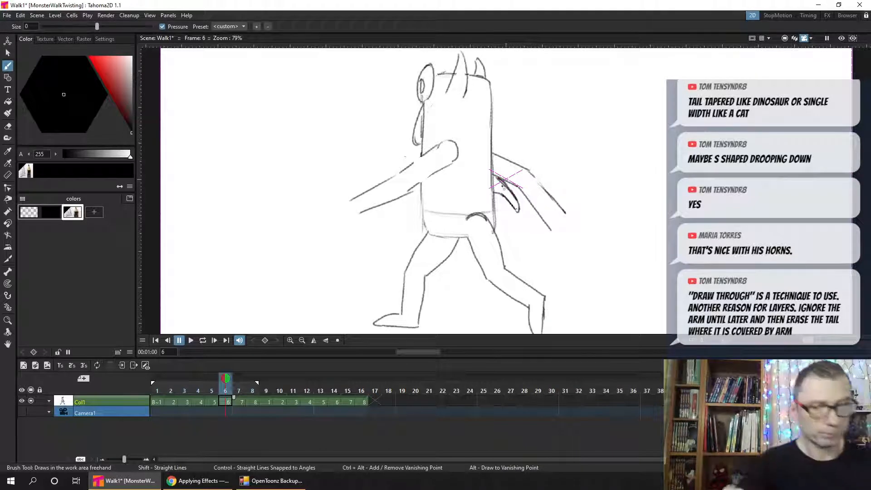
key(ctrl+s)
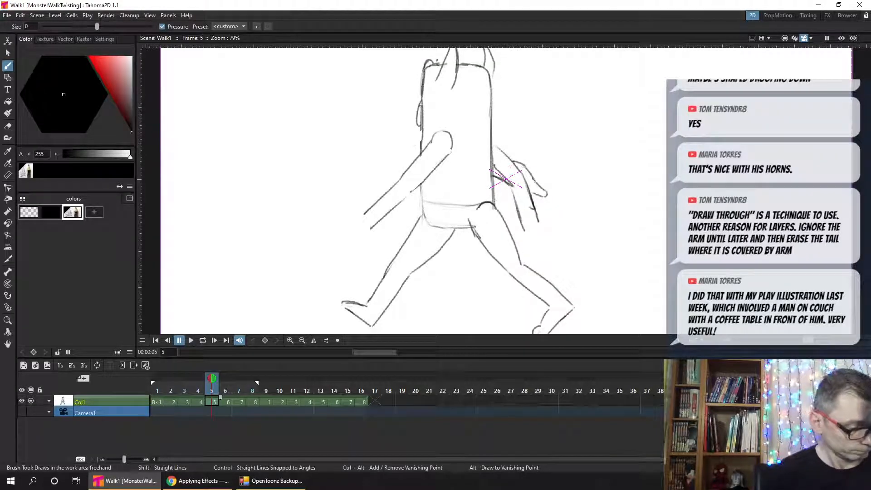
- Redraw the tail's upper edge beyond the rear arm in frame 5 and erase the excess line above it
mouse_move(521, 169)
mouse_down()
mouse_move(530, 174)
mouse_move(520, 162)
mouse_up()
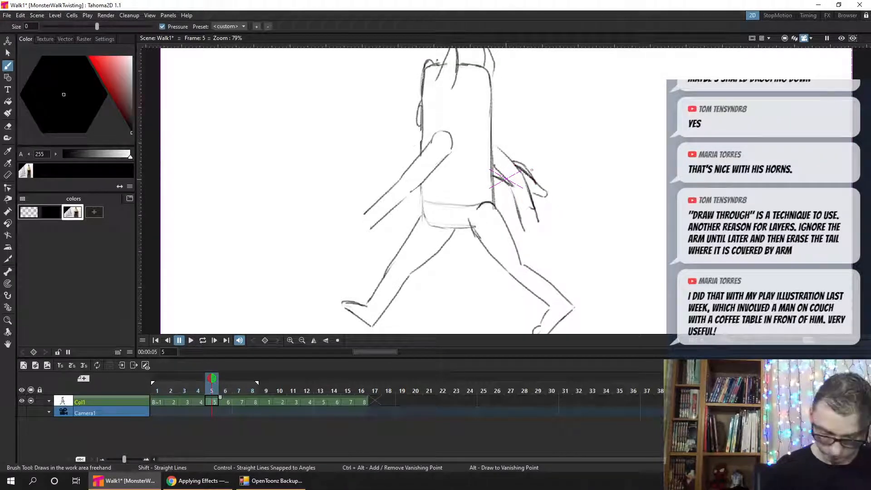
key(a)
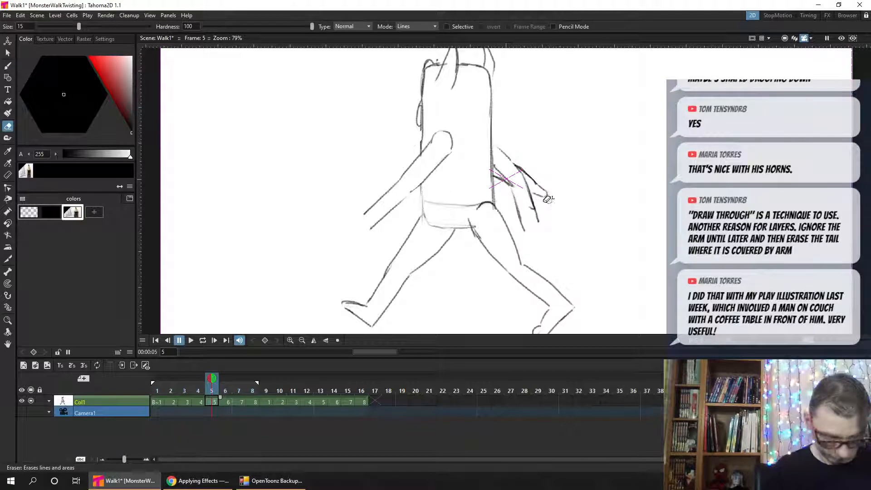
key(b)
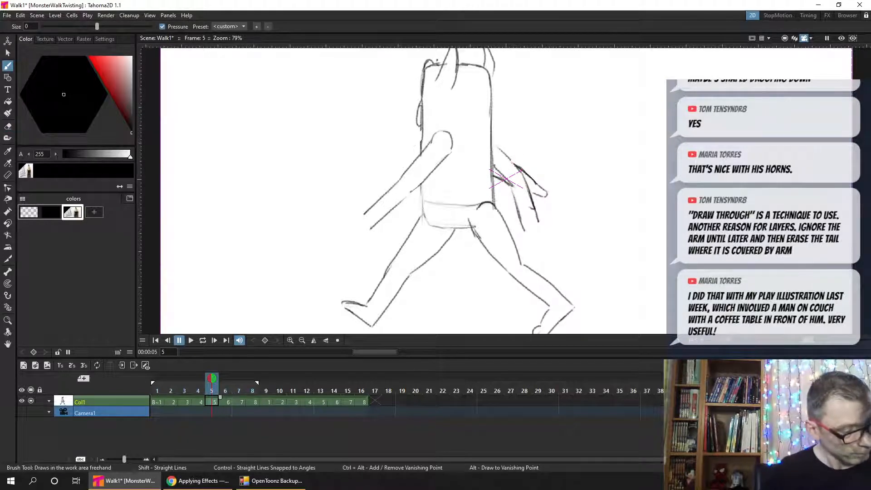
- Check frame 5's tail against frame 4, then redraw its lower edge near the tip and clean it up with the eraser
key(comma)
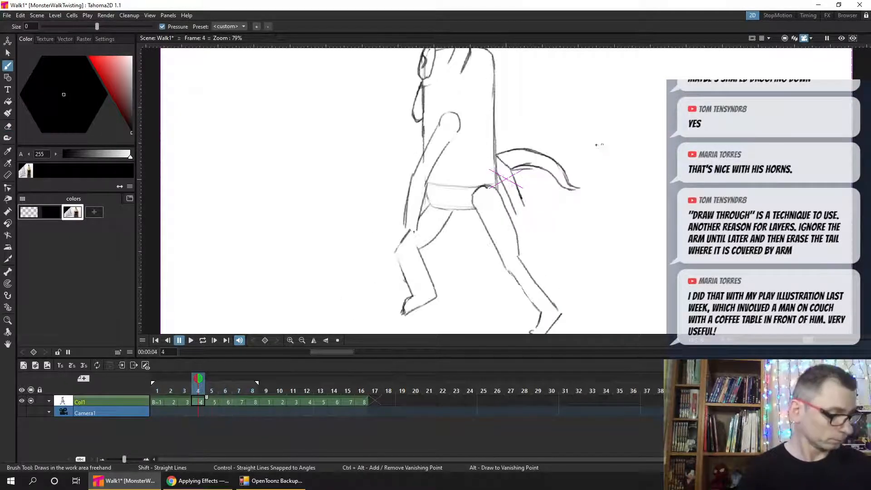
key(period)
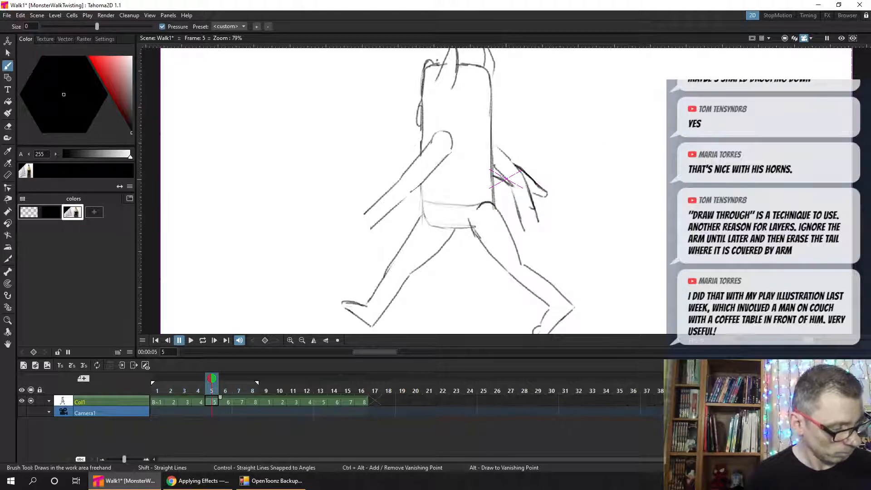
drag(537, 195, 533, 191)
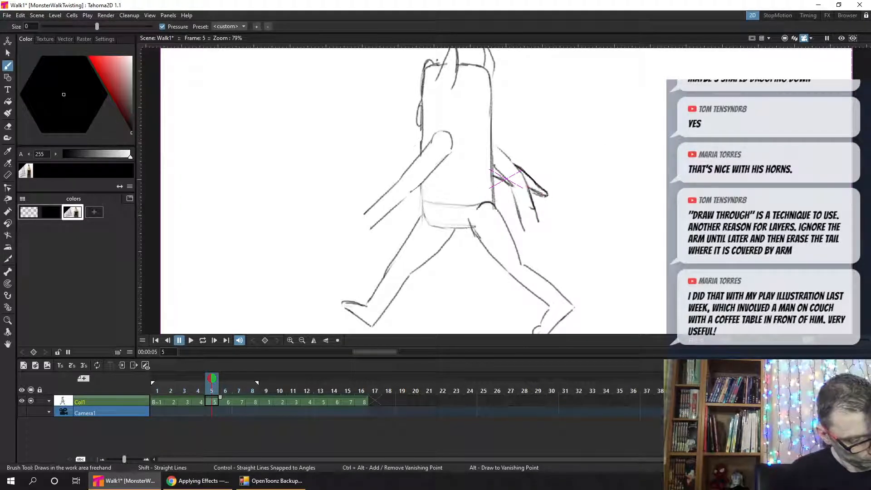
key(a)
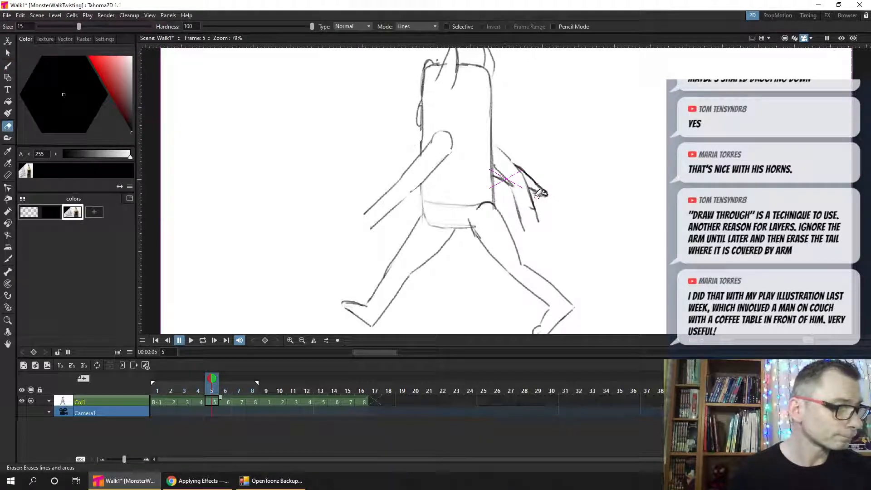
- Scrub through frames 4 to 7 to review how the tail moves between drawings
click(193, 386)
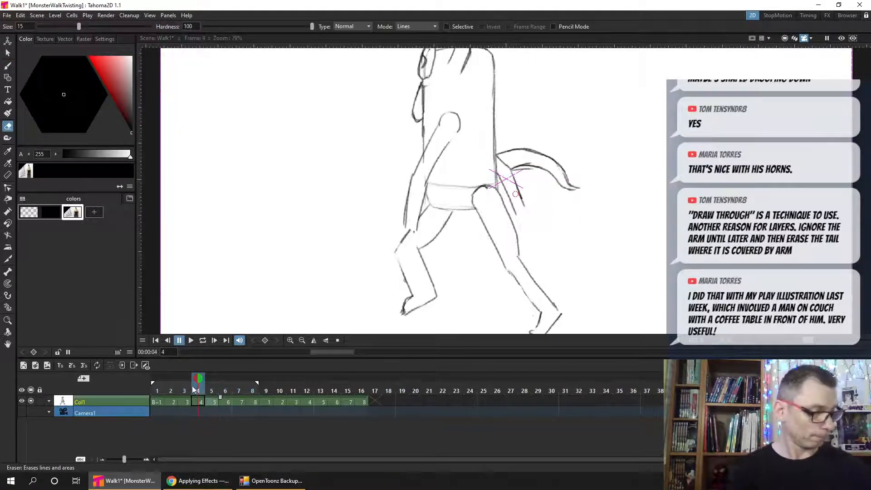
drag(192, 385, 241, 387)
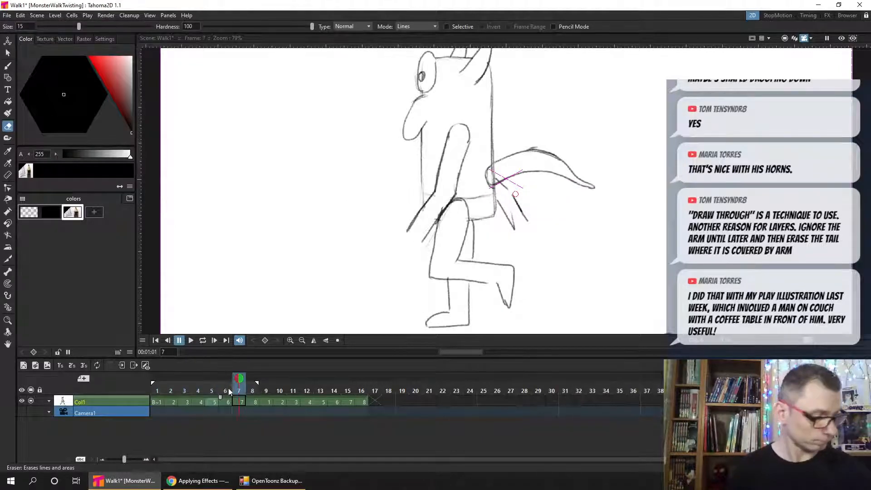
click(220, 392)
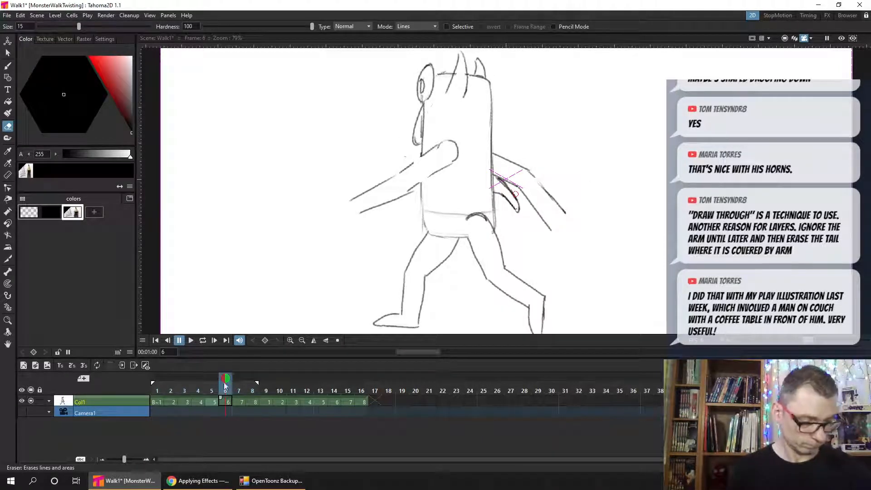
- Compare the tail drawings in frames 4, 5 and 6, return to frame 5 and save the scene
click(211, 389)
click(199, 390)
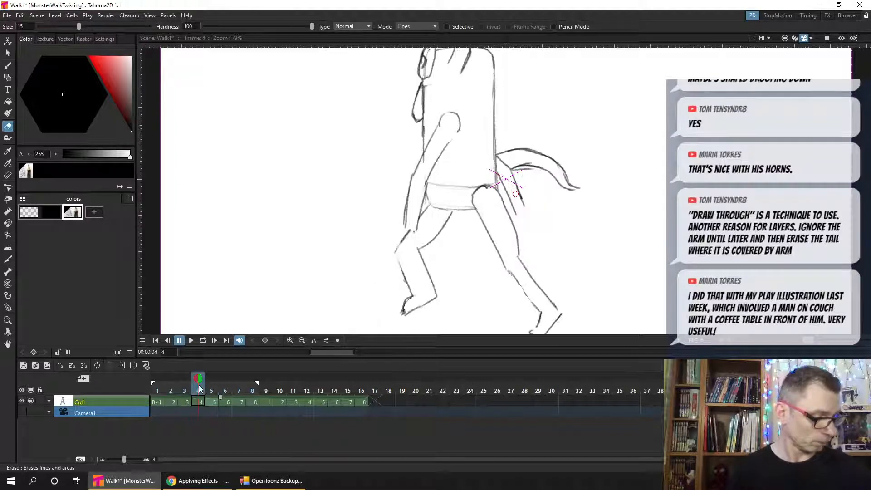
click(214, 391)
click(225, 390)
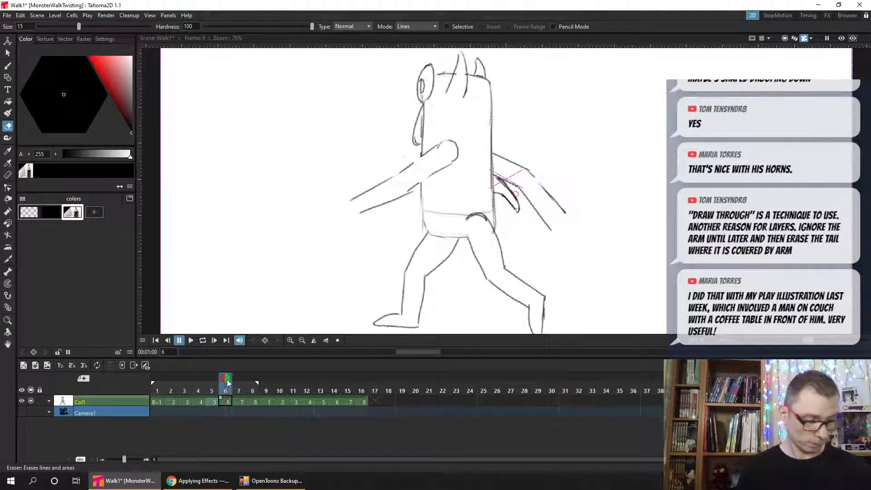
click(211, 389)
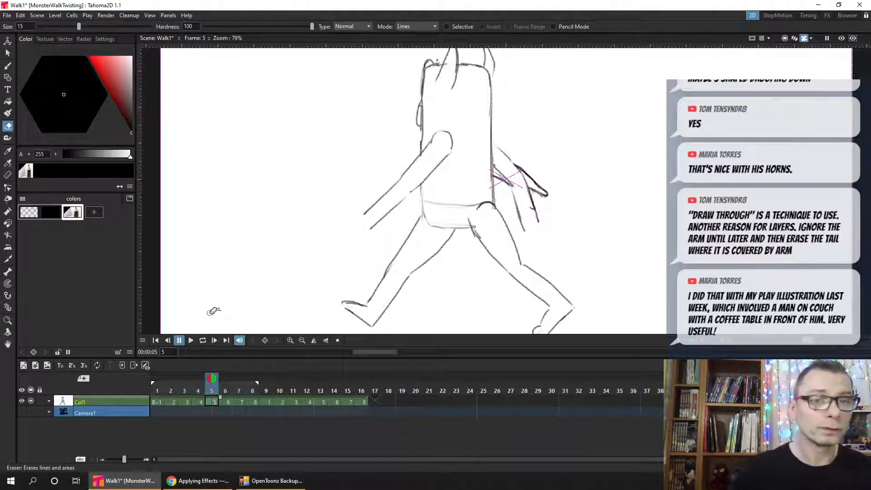
key(ctrl+s)
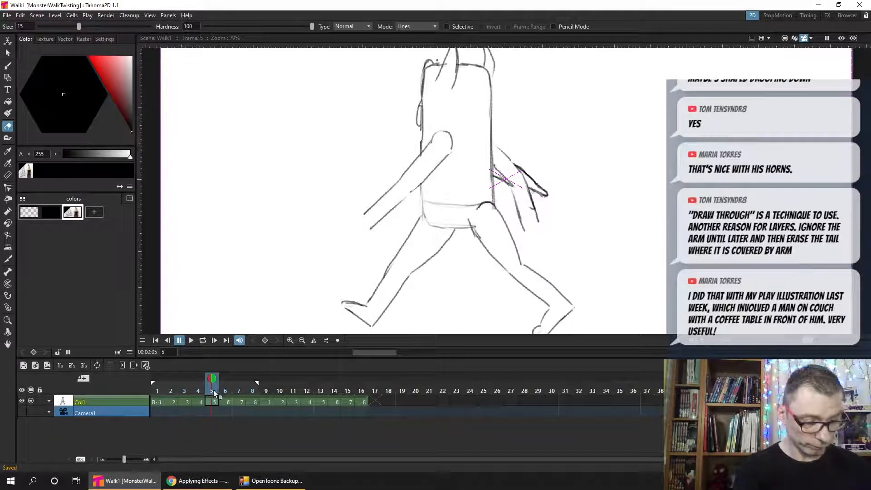
- Check frame 5 against frame 4, then erase frame 5's tail beyond the rear arm and near its base, and save
click(200, 391)
click(210, 391)
click(200, 392)
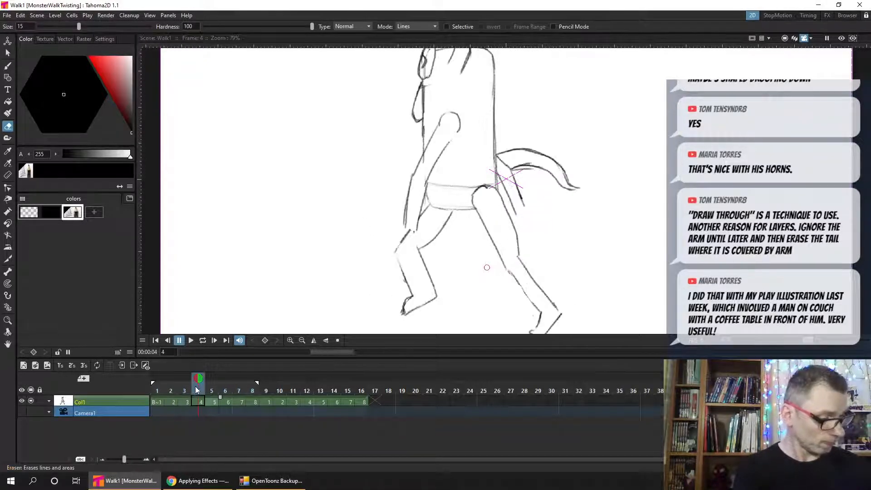
click(211, 392)
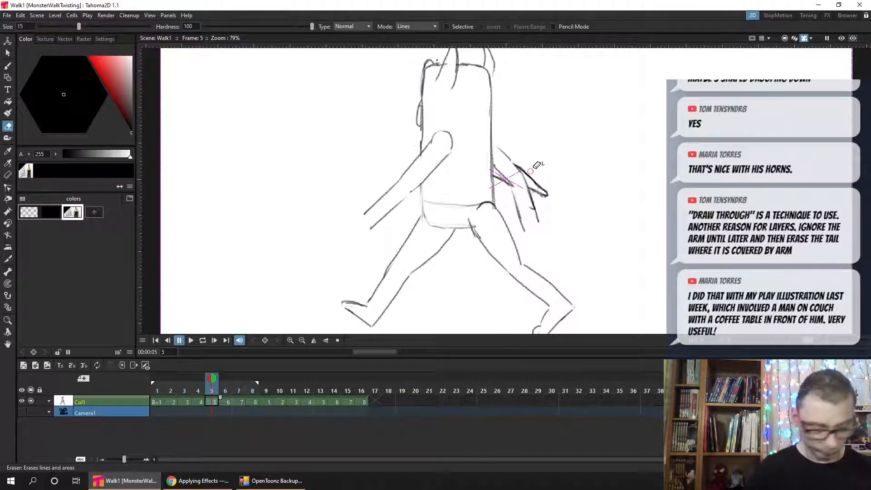
mouse_move(531, 170)
mouse_down()
mouse_move(544, 193)
mouse_move(553, 190)
mouse_up()
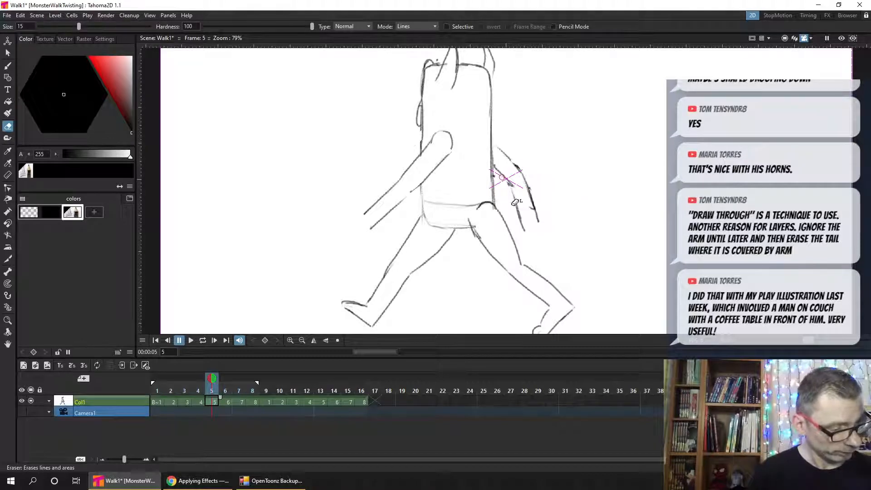
key(b)
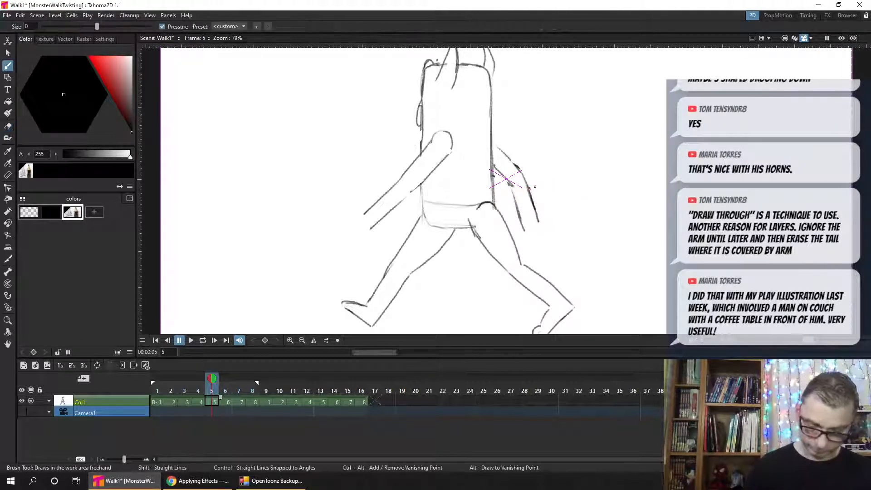
key(ctrl+s)
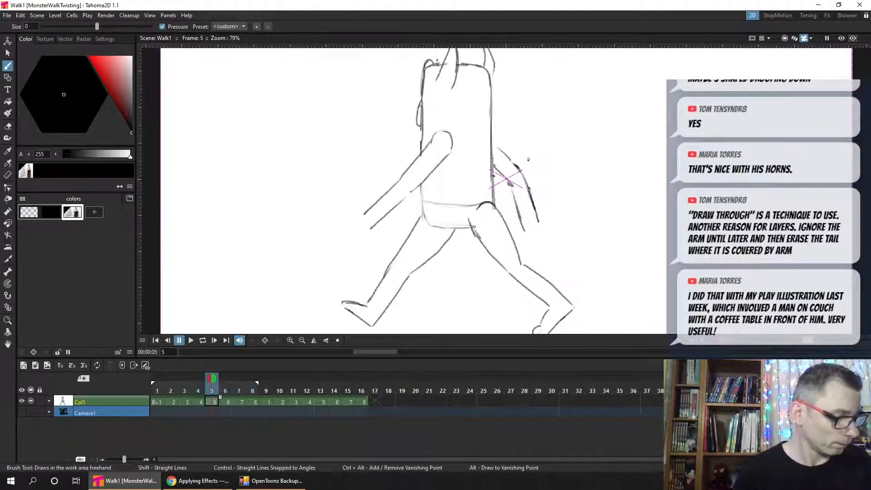
- Redraw the upper edge of frame 5's tail as an arc from the rear arm down to the tip, checking it against frame 4
drag(508, 159, 535, 163)
key(Left)
key(Right)
key(comma)
key(period)
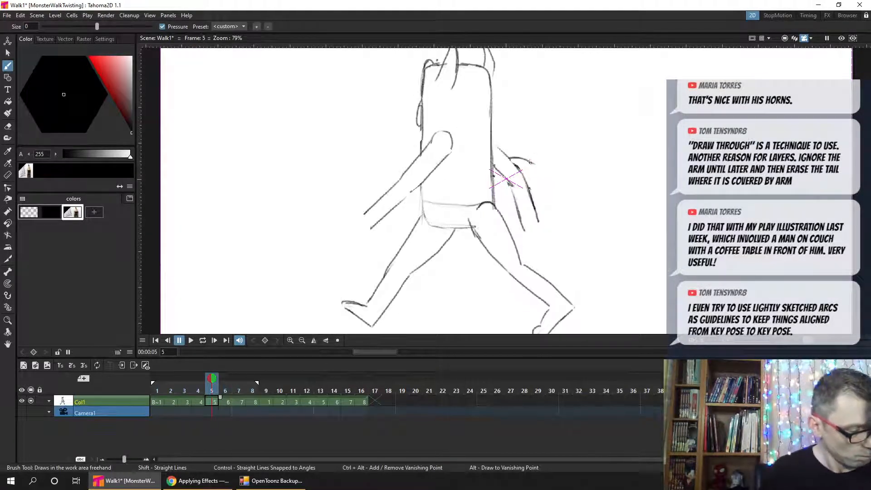
drag(551, 183, 559, 192)
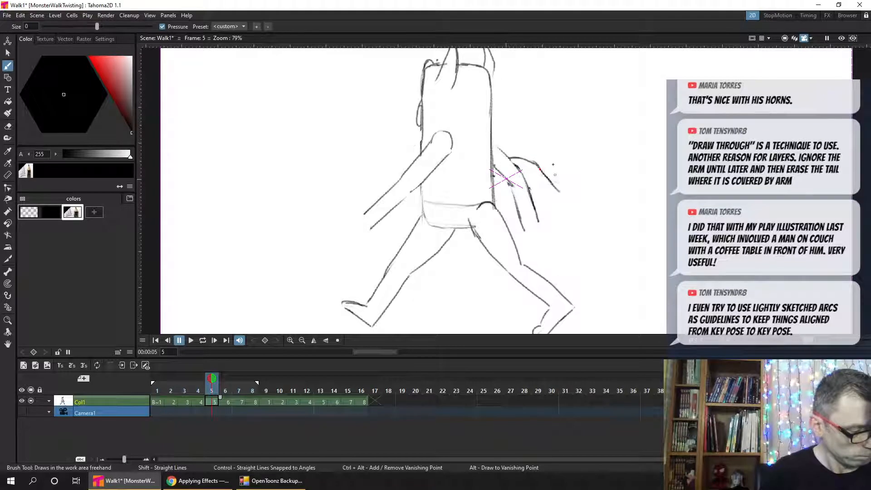
key(comma)
key(period)
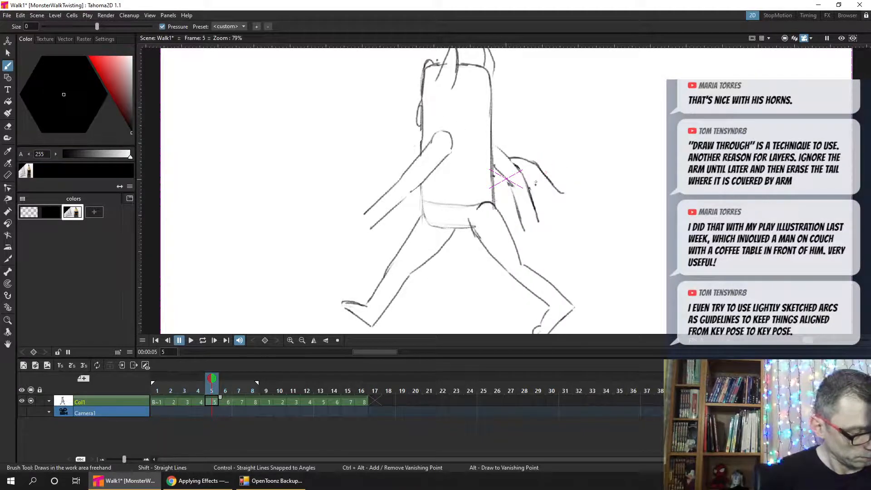
- Draw the lower edge of frame 5's tail from the rear arm to the tip and compare it with frame 4
drag(536, 183, 565, 197)
key(comma)
key(period)
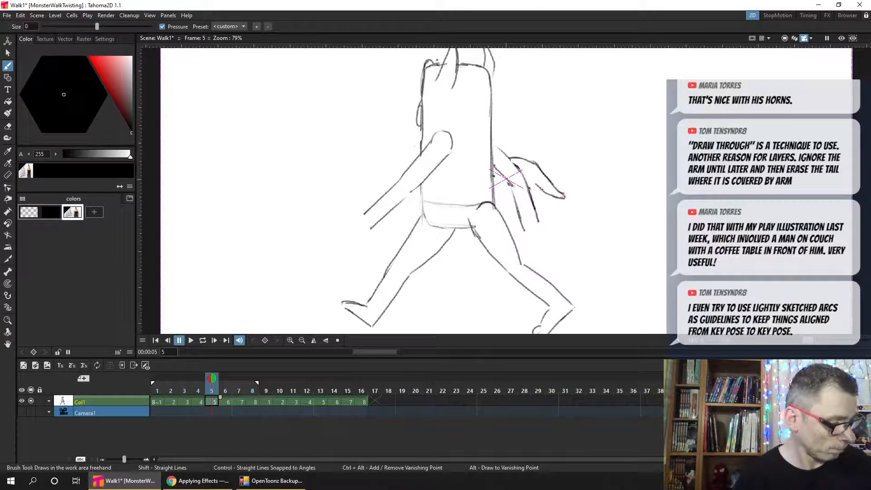
key(comma)
key(period)
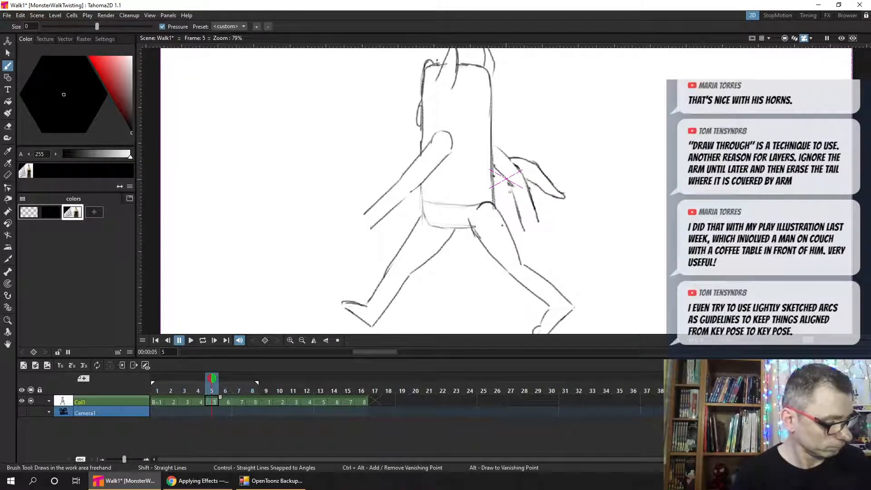
key(comma)
key(period)
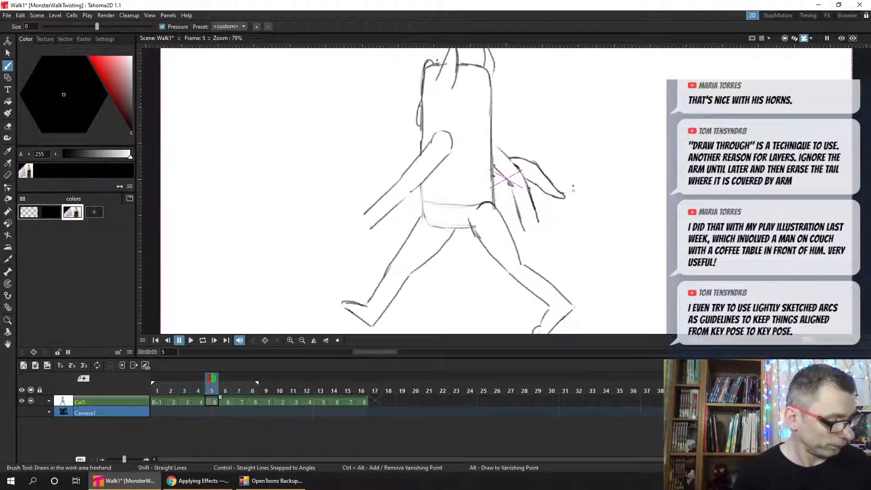
- Flip through frames 3 to 6 to check the arc of frame 5's redrawn tail
key(comma)
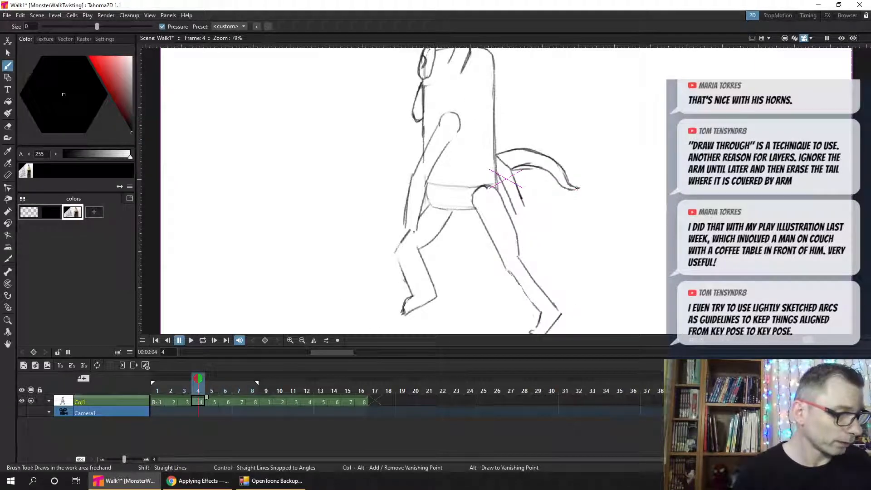
key(comma)
key(period)
key(period)
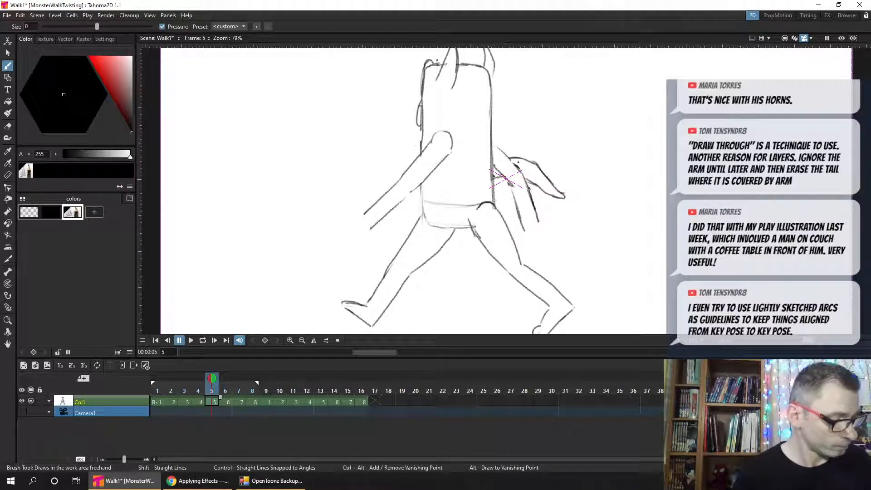
key(period)
key(comma)
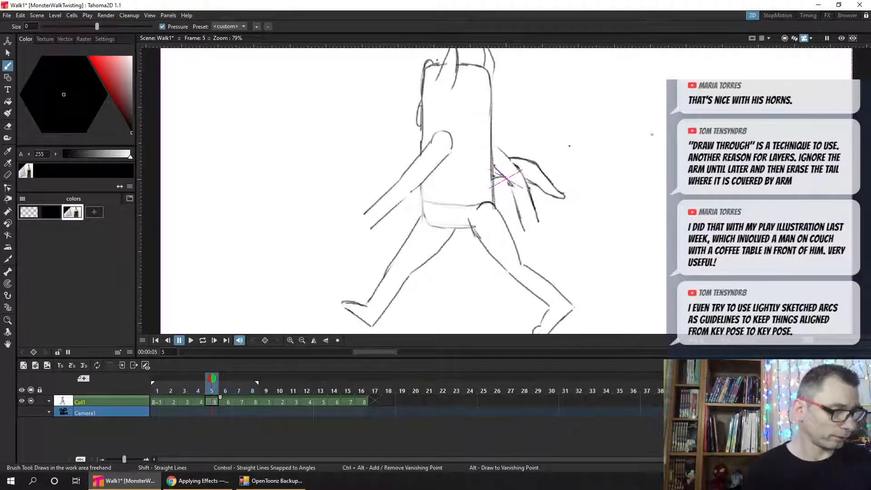
- Erase the drooping tail below the rear arm in frame 6 and save the scene
key(period)
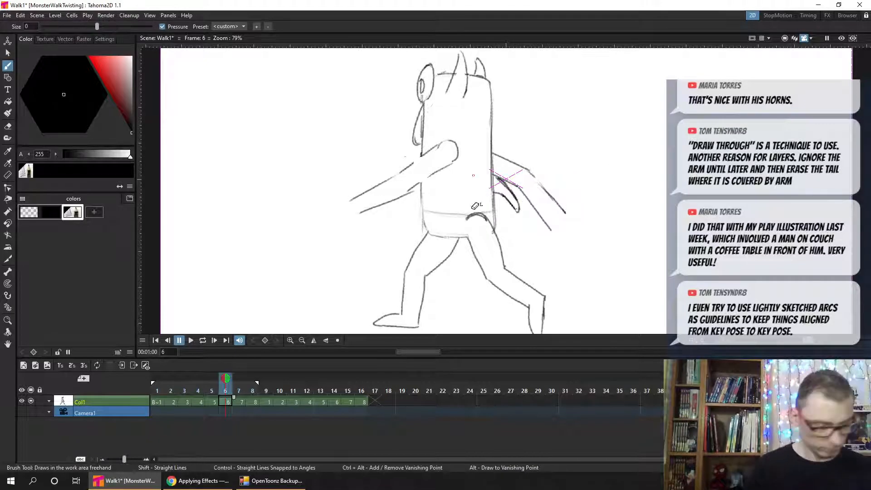
key(a)
mouse_move(517, 207)
mouse_down()
mouse_move(501, 182)
mouse_move(515, 199)
mouse_up()
key(b)
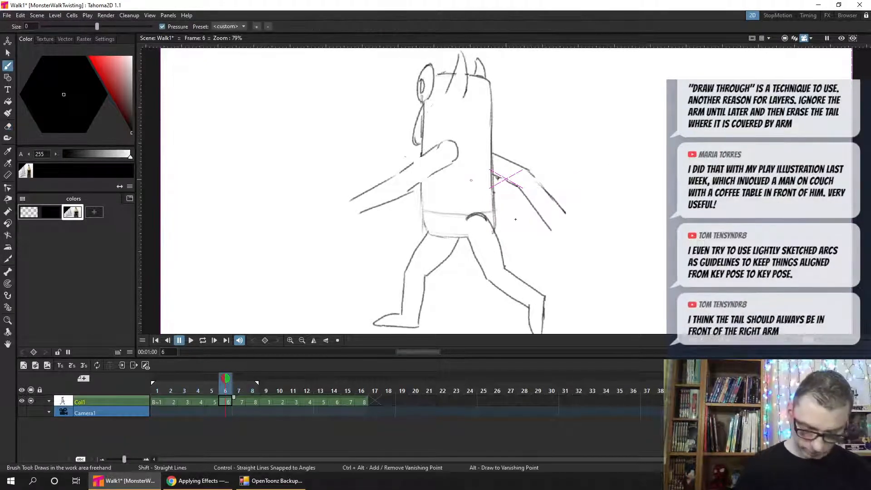
key(ctrl+s)
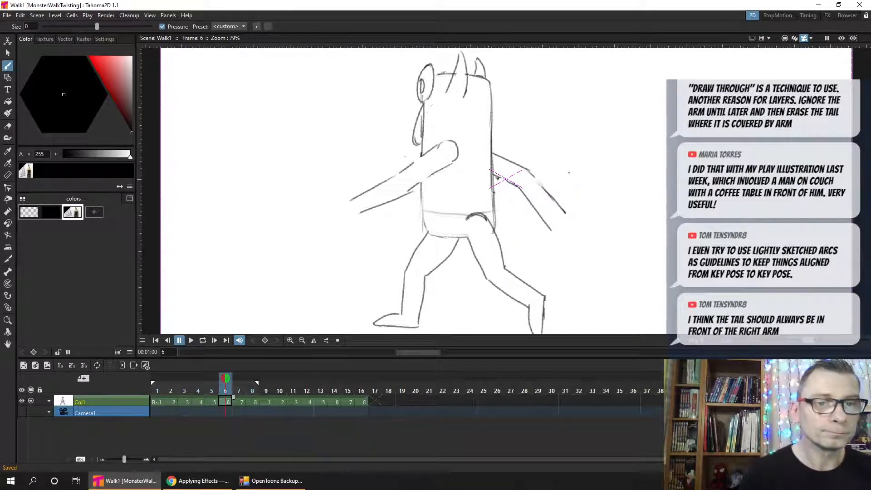
- Step back through frames 5 to 2 to examine how the tail overlaps the arms
key(comma)
key(comma)
key(comma)
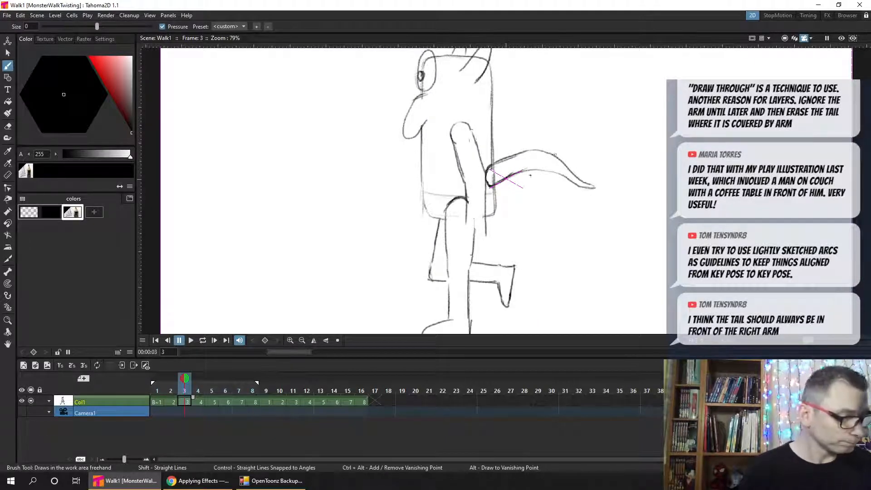
key(period)
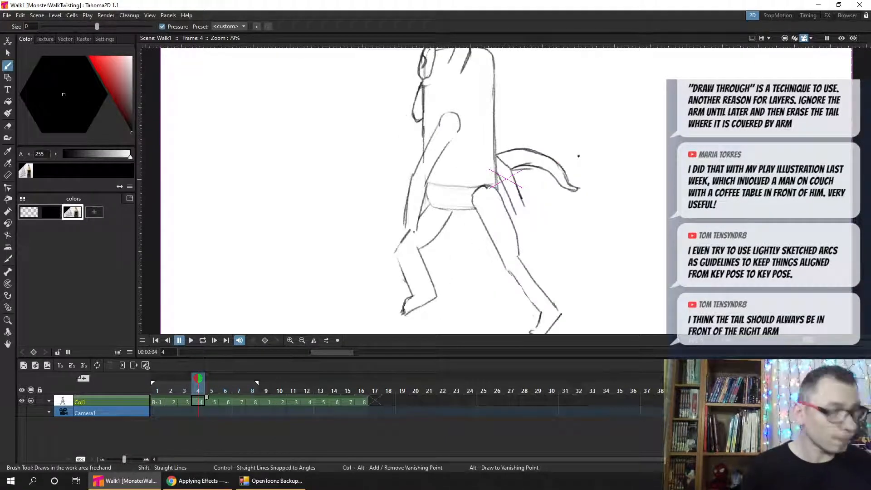
key(comma)
key(comma)
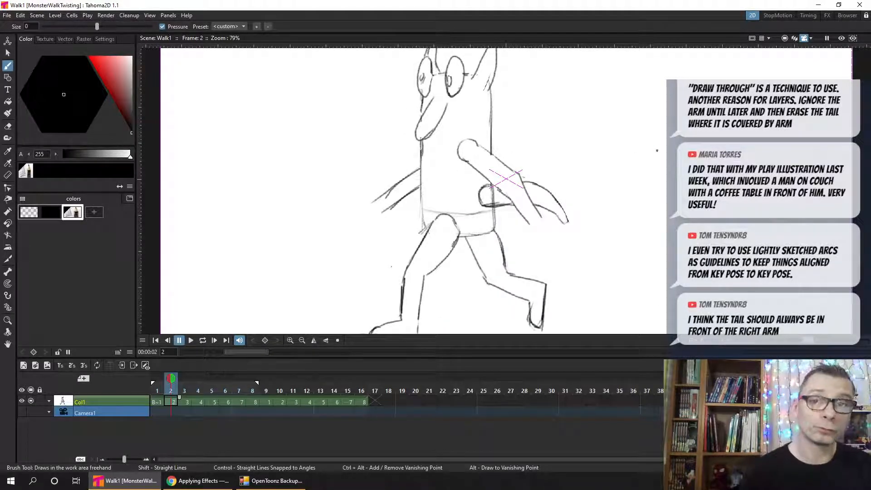
key(ctrl+s)
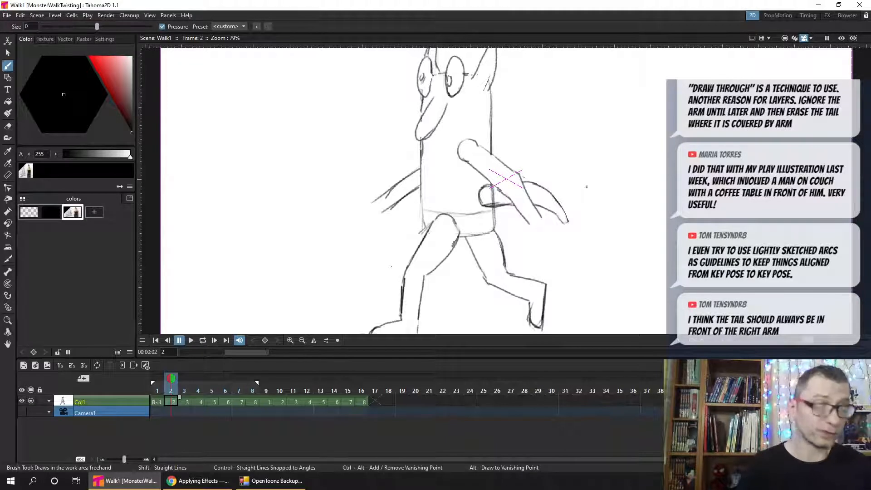
key(period)
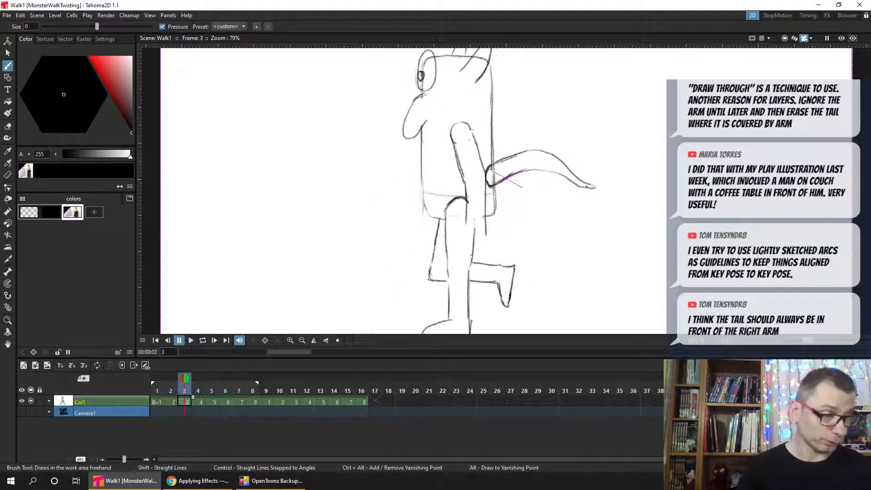
key(comma)
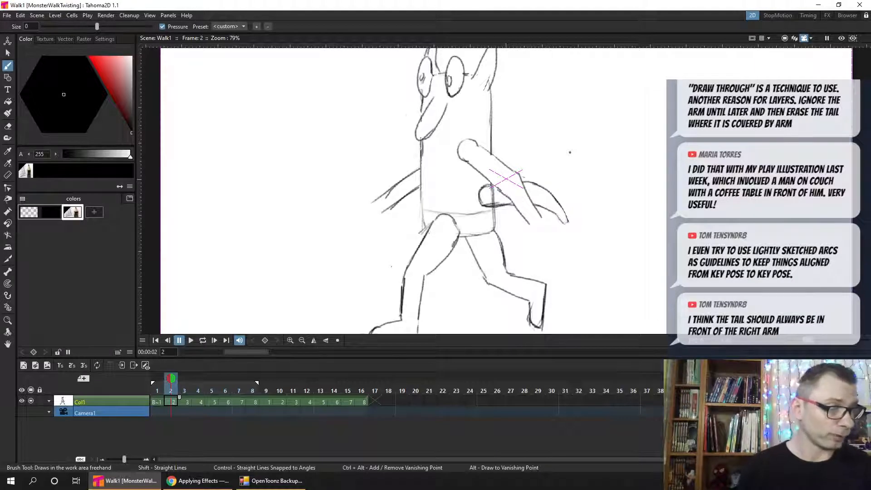
- Extend the lower edge of frame 4's tail across the rear arm to the body and erase the arm line inside the tail
key(period)
key(period)
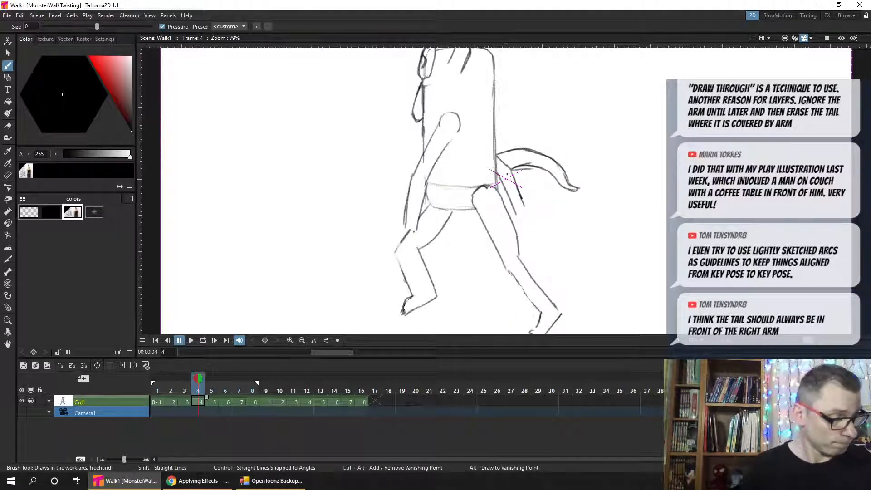
drag(495, 180, 523, 166)
key(a)
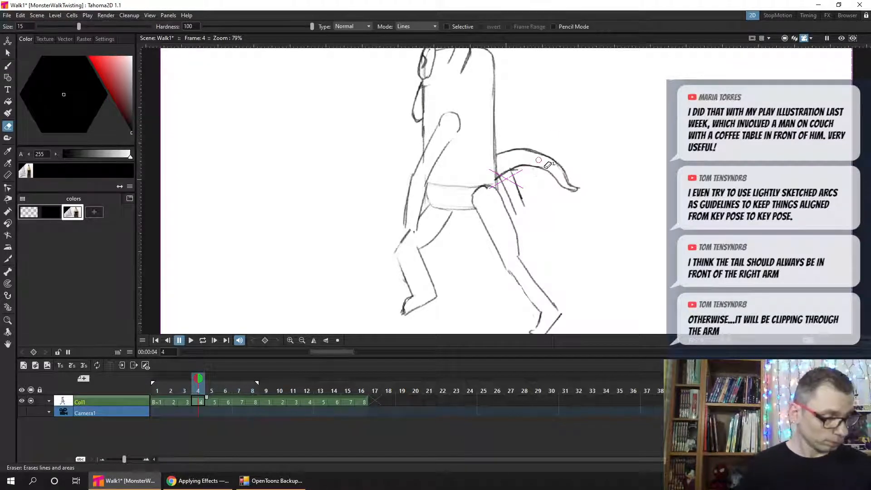
- Erase the arm lines inside frame 5's tail, join the tail's upper edge to the body, and save
key(.)
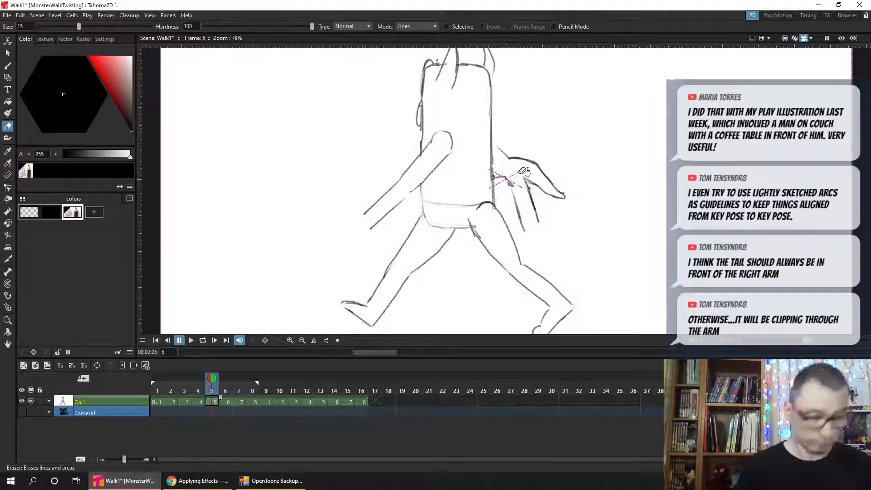
key(b)
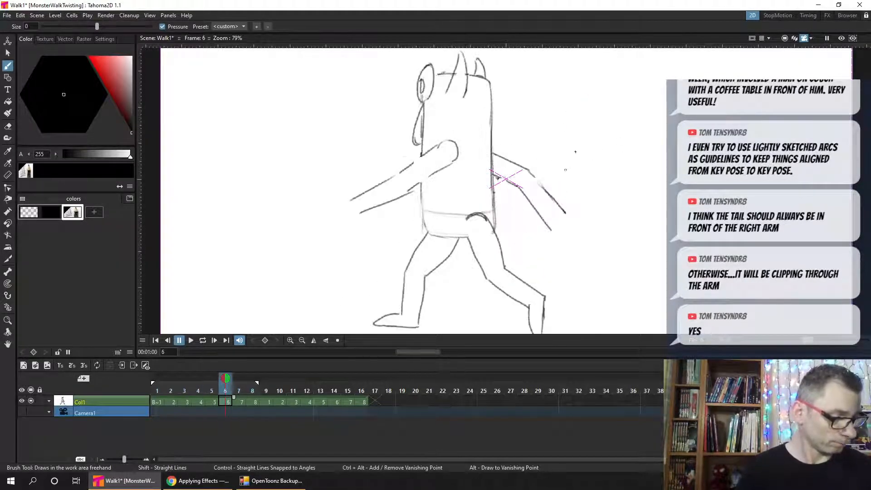
key(ctrl+s)
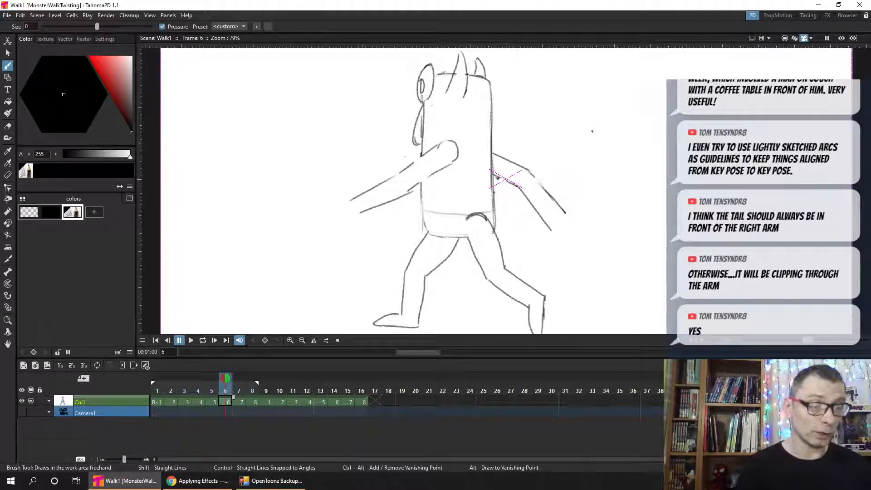
- Flip between frames 4 and 5 to compare the tails drawn in front of the rear arm
key(comma)
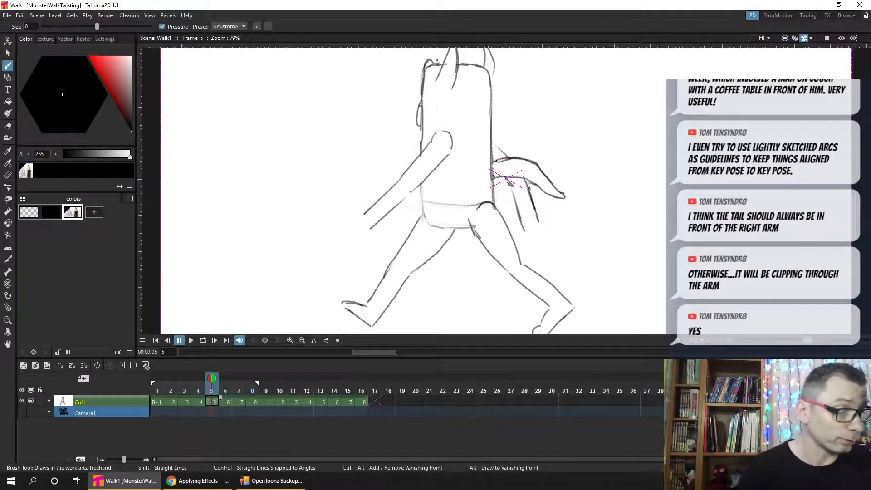
key(comma)
key(period)
key(comma)
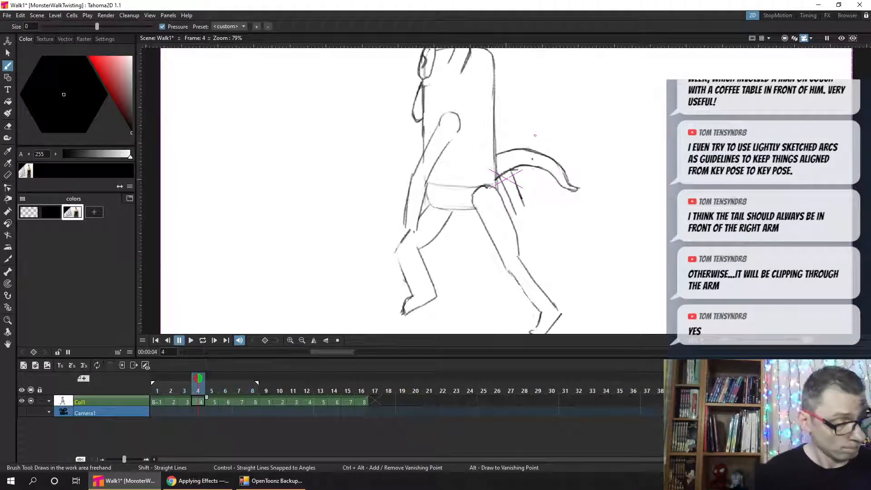
key(period)
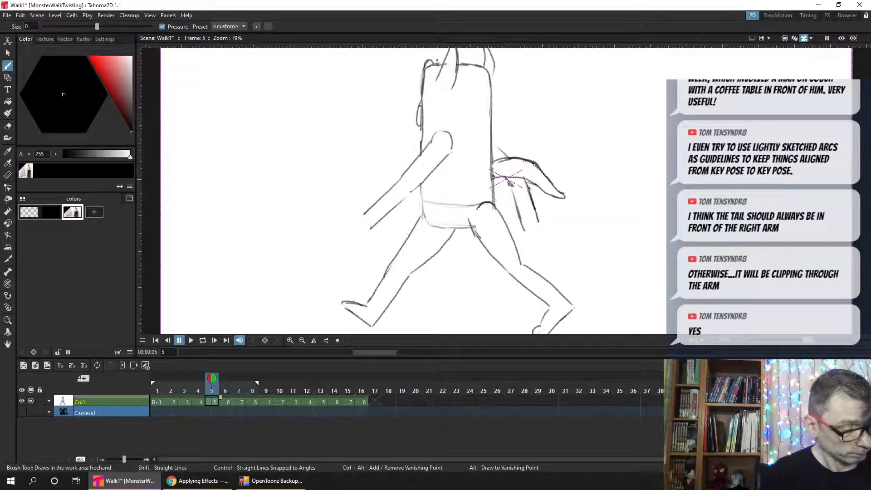
- Flip between frames 4, 5 and 6 to judge where frame 6's tail should sit relative to the previous tails
key(e)
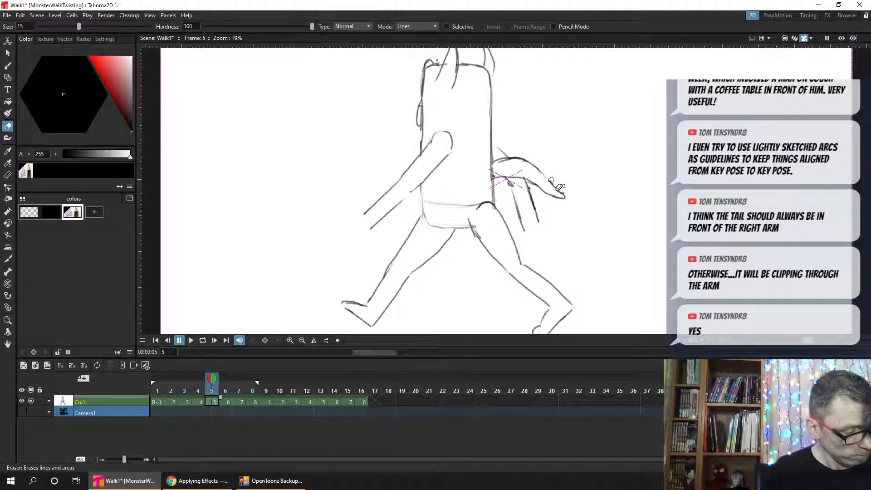
key(b)
key(comma)
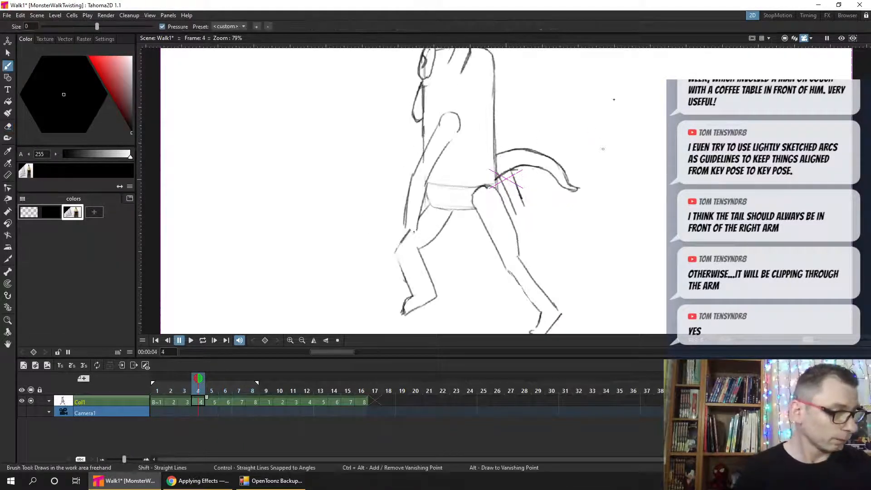
key(period)
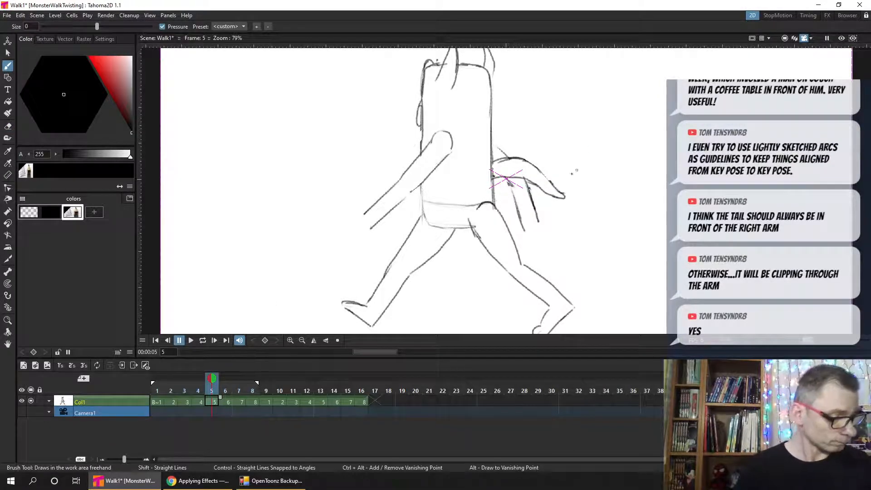
key(period)
key(comma)
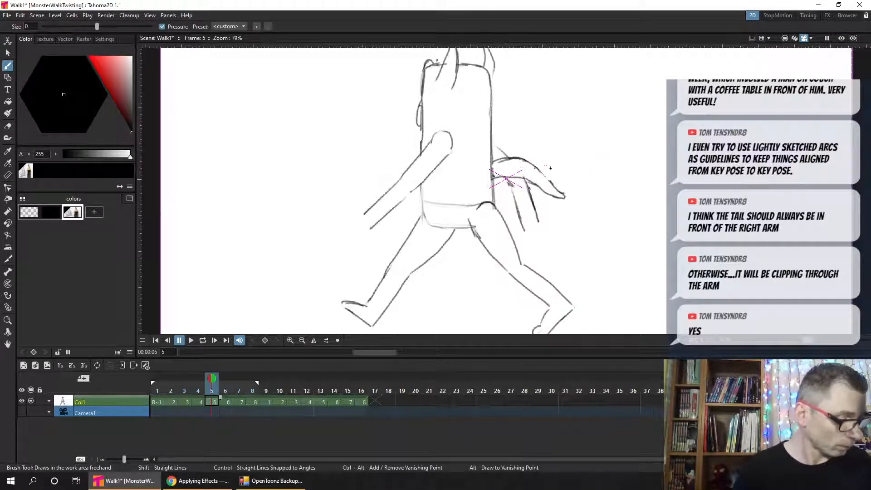
key(period)
key(comma)
key(period)
key(comma)
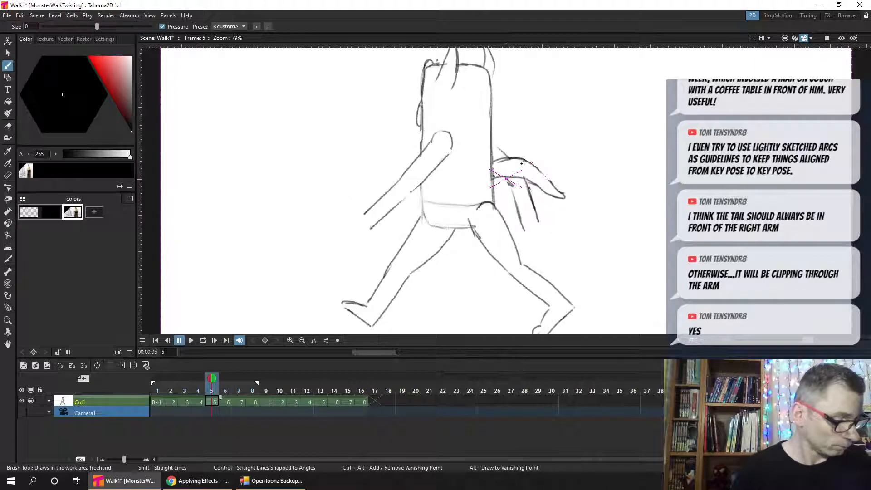
key(period)
key(comma)
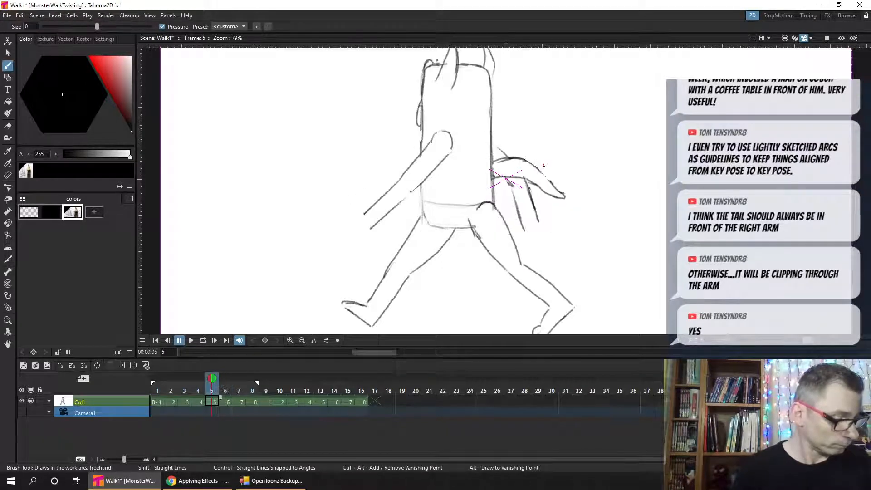
key(period)
key(comma)
- Rough in the upper and lower edges of frame 6's tail from the body across the rear arm, checking against frame 5
drag(500, 162, 538, 163)
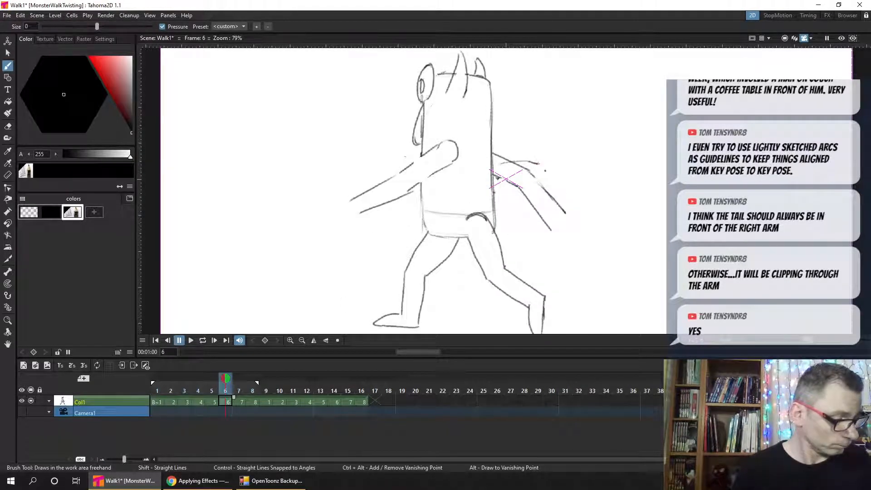
key(comma)
key(period)
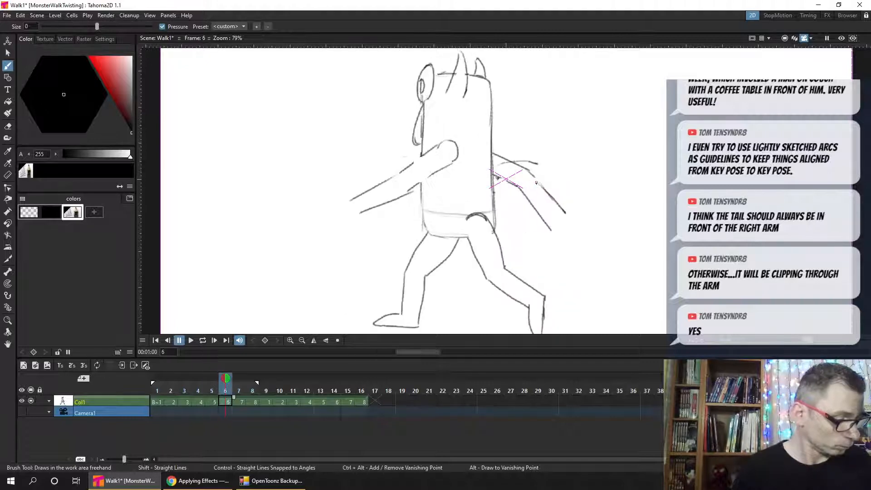
drag(502, 189, 538, 183)
key(comma)
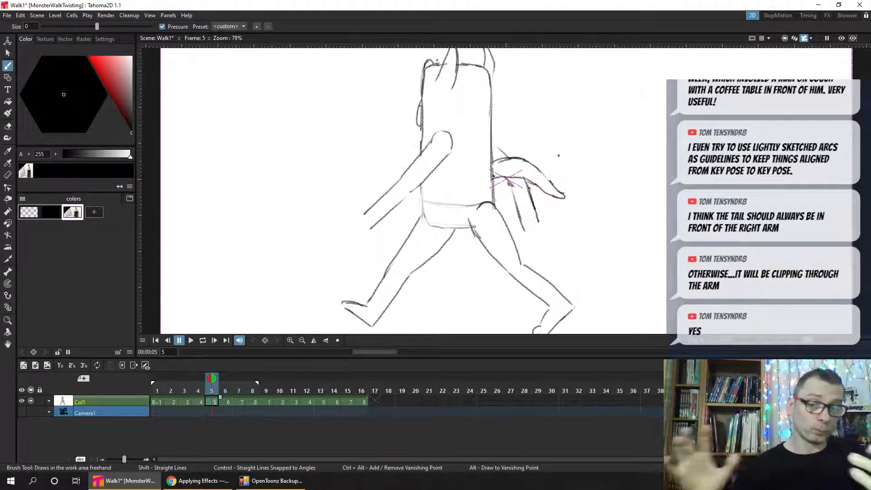
key(comma)
key(period)
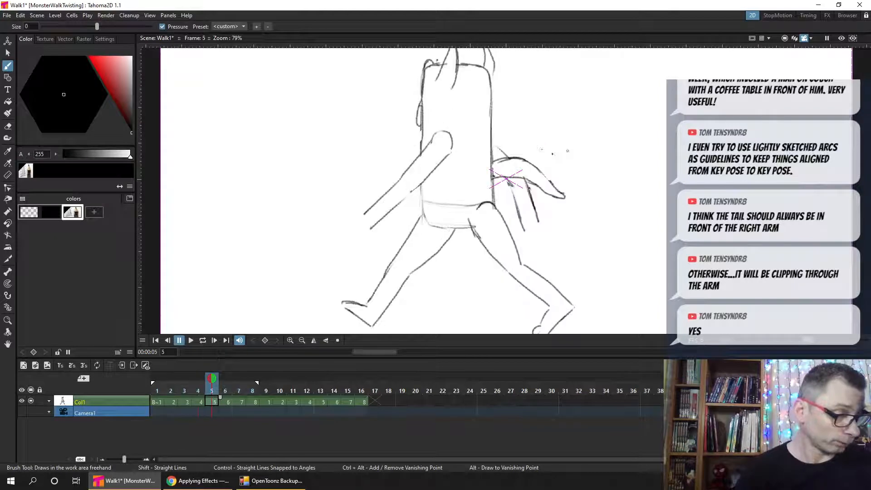
key(period)
key(comma)
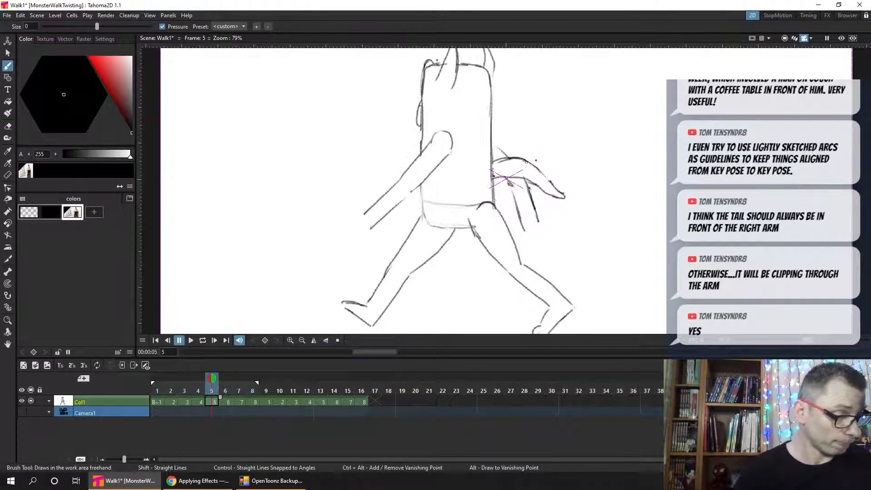
key(period)
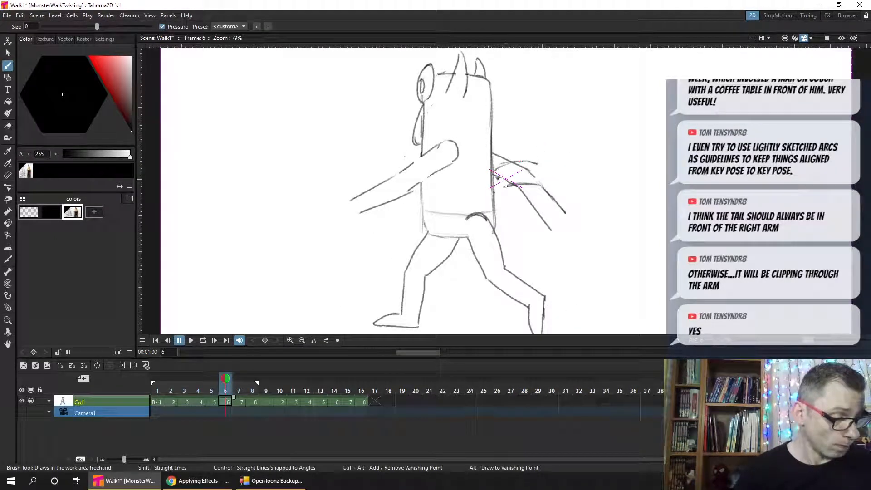
key(comma)
key(period)
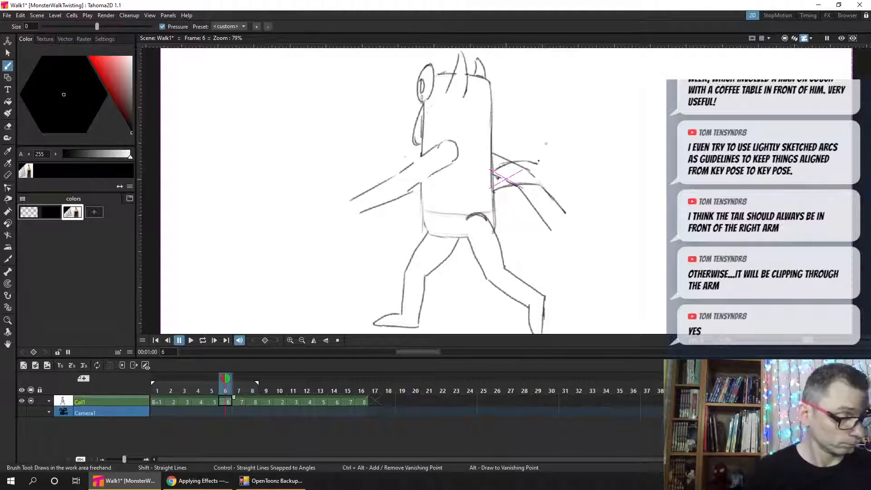
- Place one vertical guide at the tail tip of frame 5 and another at the tail tip of frame 7
key(period)
key(period)
key(comma)
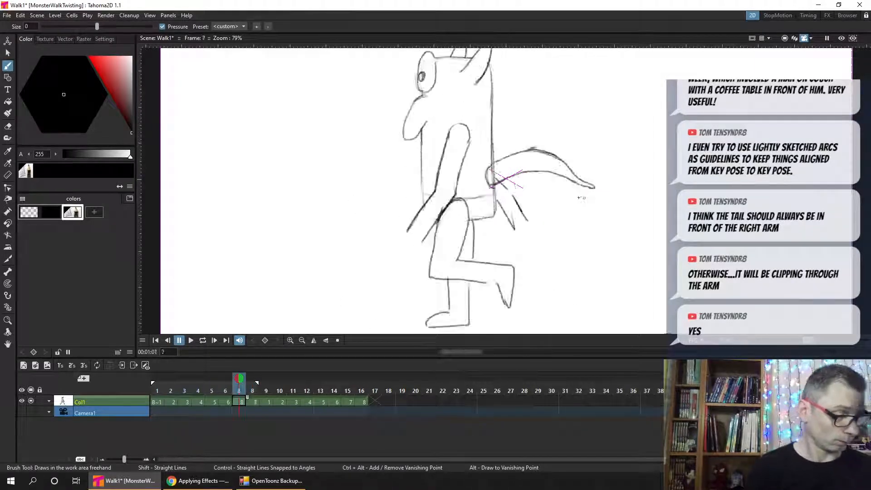
key(comma)
key(comma)
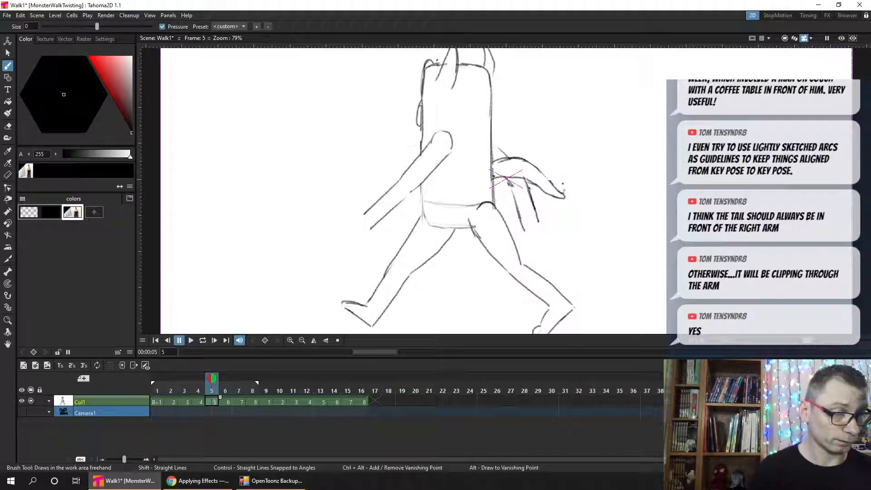
click(564, 46)
key(period)
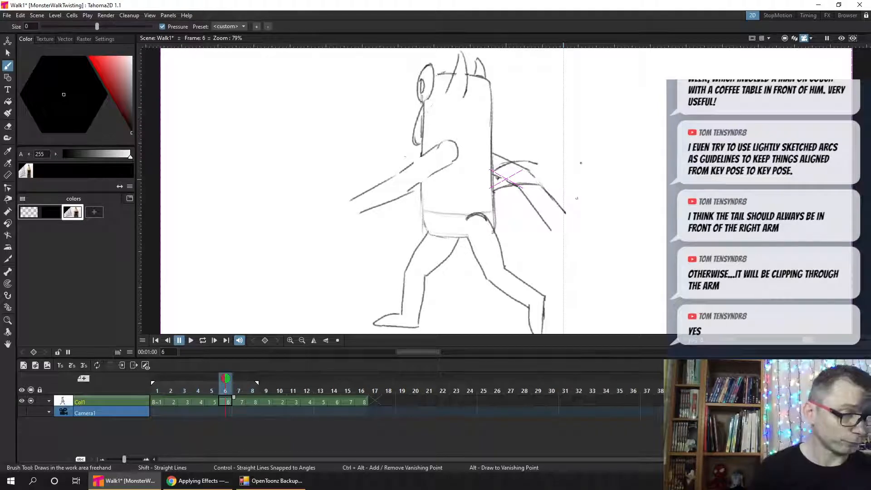
key(period)
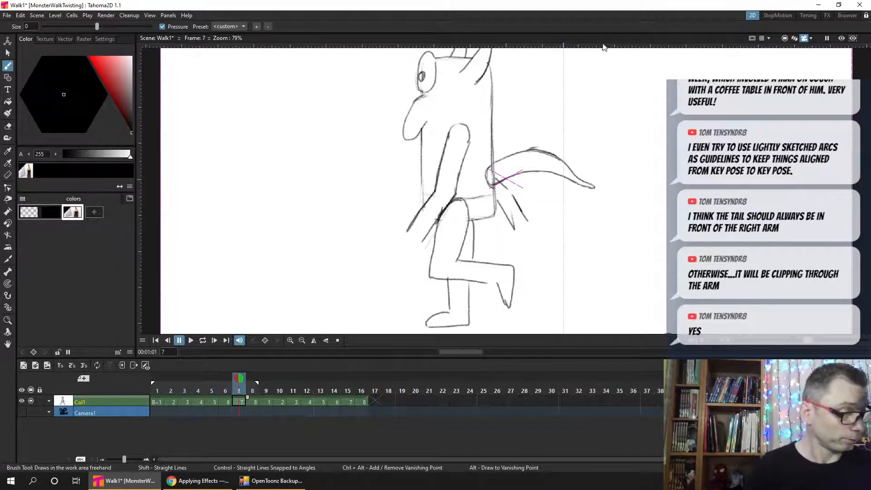
drag(602, 45, 593, 46)
- Complete frame 6's tail to a tip between the two guides, erase the arm lines and stray strokes inside it, and save
key(comma)
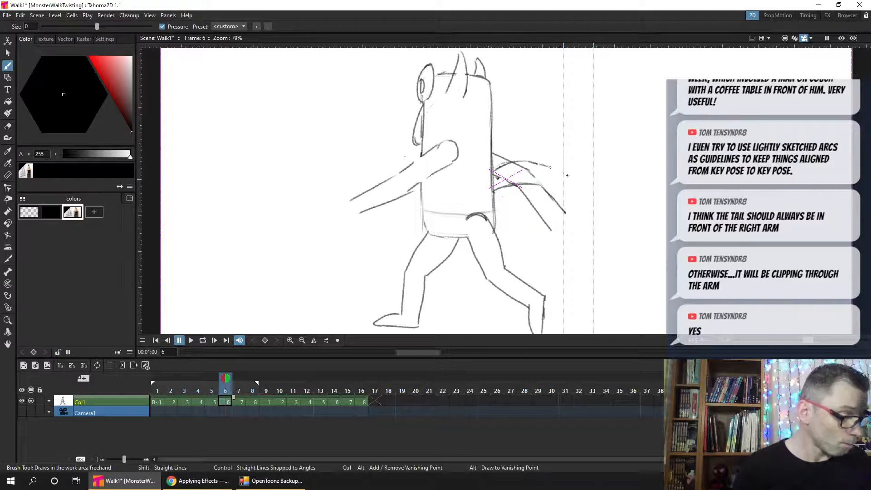
mouse_move(567, 175)
mouse_down()
mouse_move(542, 187)
mouse_move(579, 202)
mouse_move(537, 186)
mouse_move(572, 193)
mouse_move(583, 185)
mouse_move(568, 187)
mouse_move(576, 193)
mouse_move(571, 181)
mouse_move(542, 167)
mouse_up()
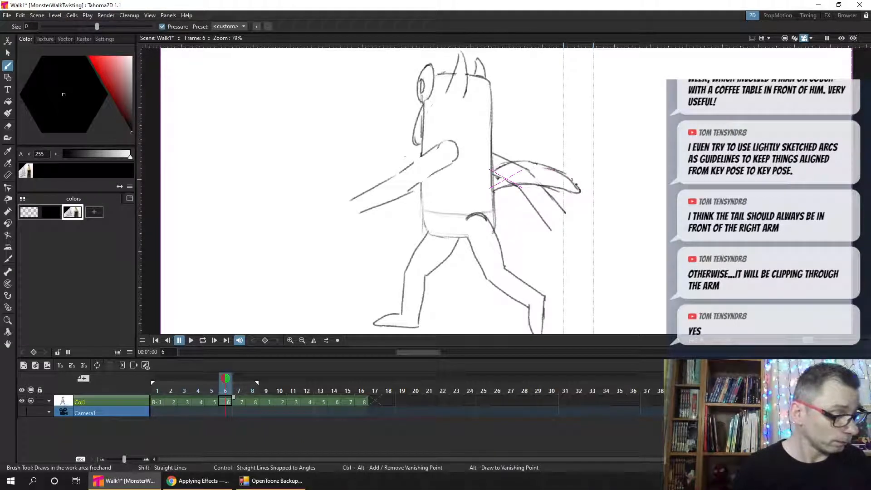
drag(578, 189, 544, 168)
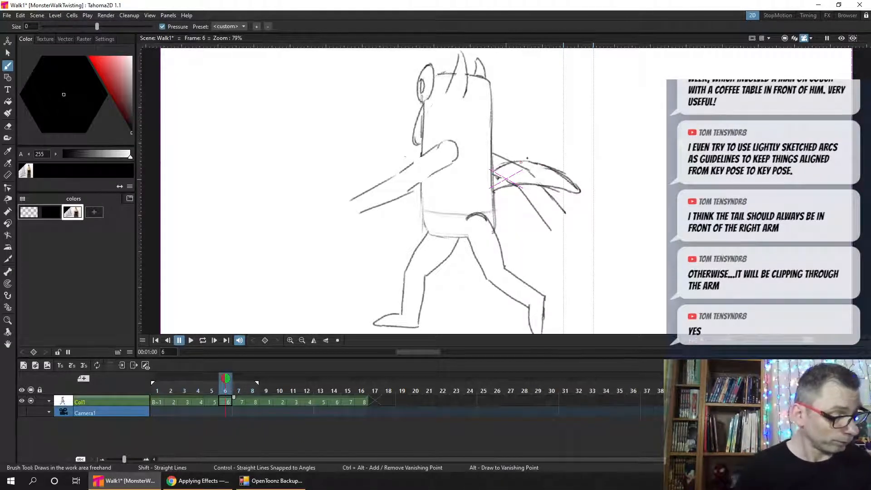
key(a)
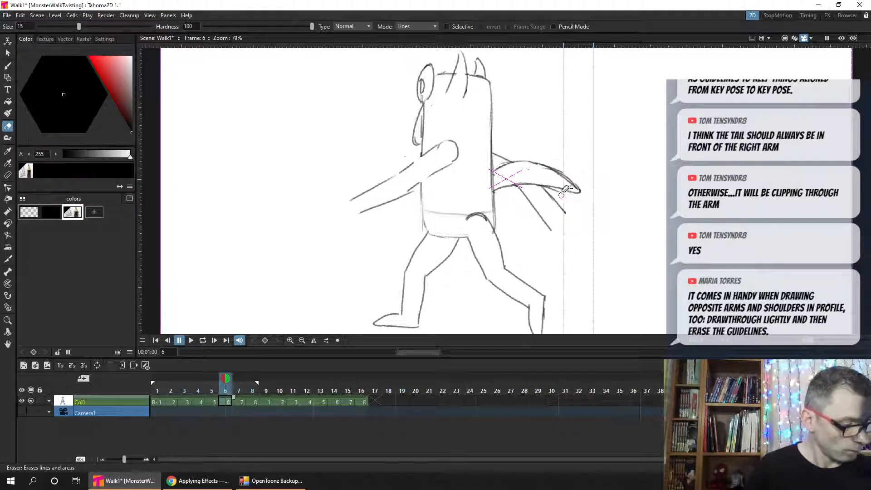
key(ctrl+s)
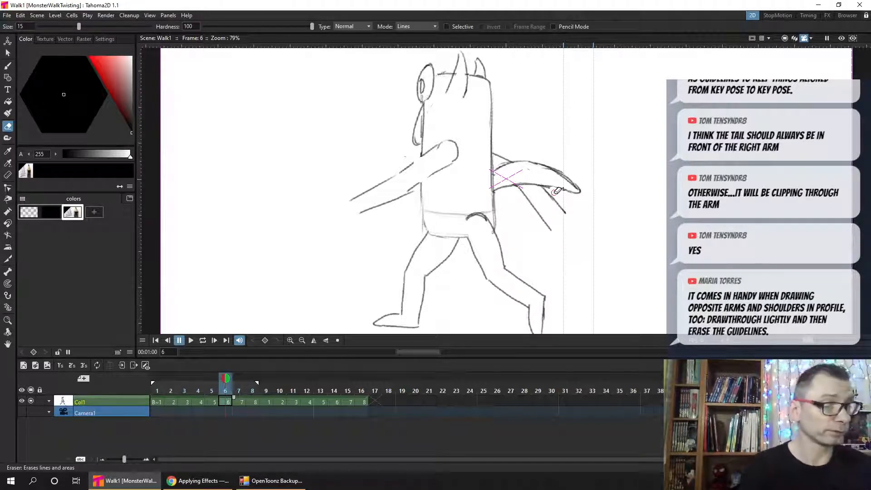
drag(558, 165, 583, 188)
key(ctrl+s)
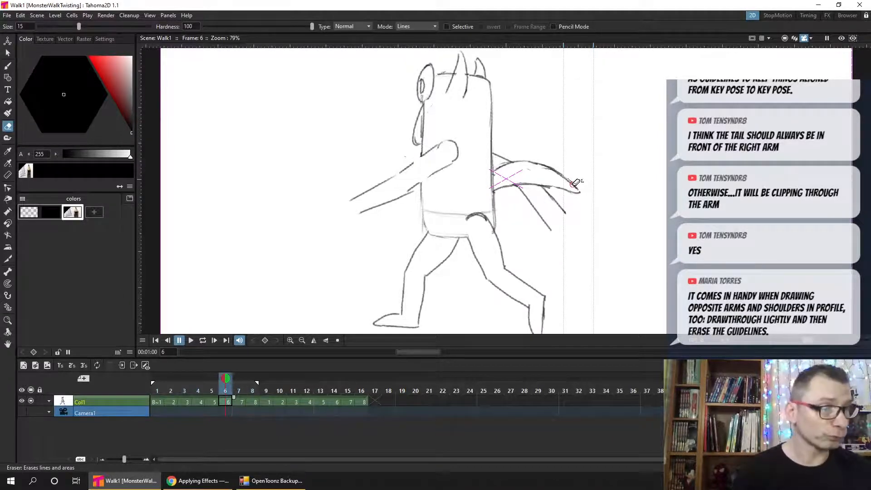
- Remove both vertical guides from the viewer and save the scene
drag(593, 46, 584, 9)
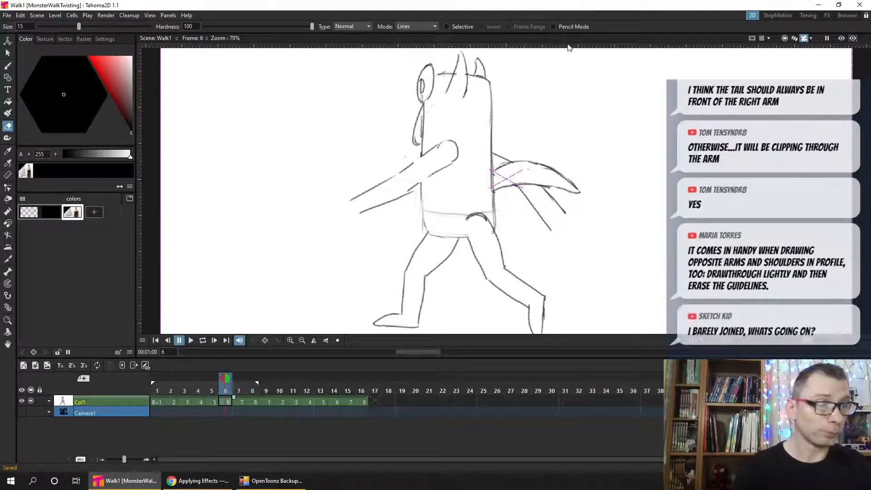
drag(570, 47, 597, 16)
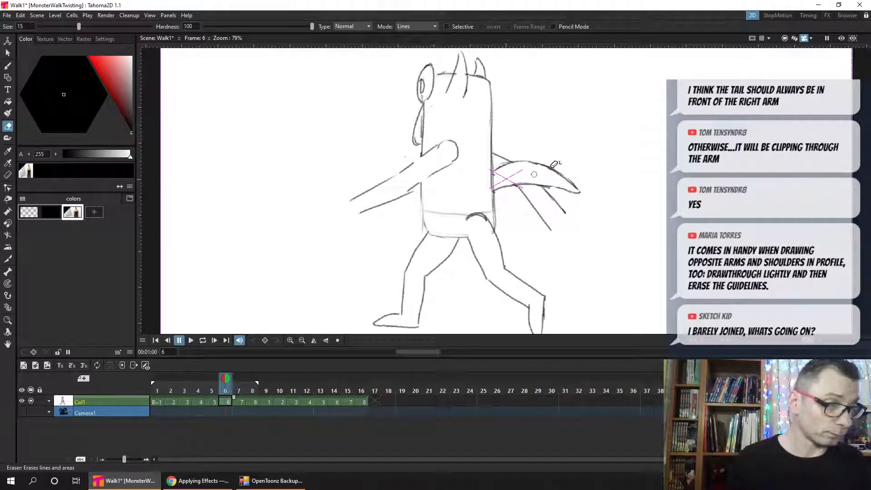
key(ctrl+s)
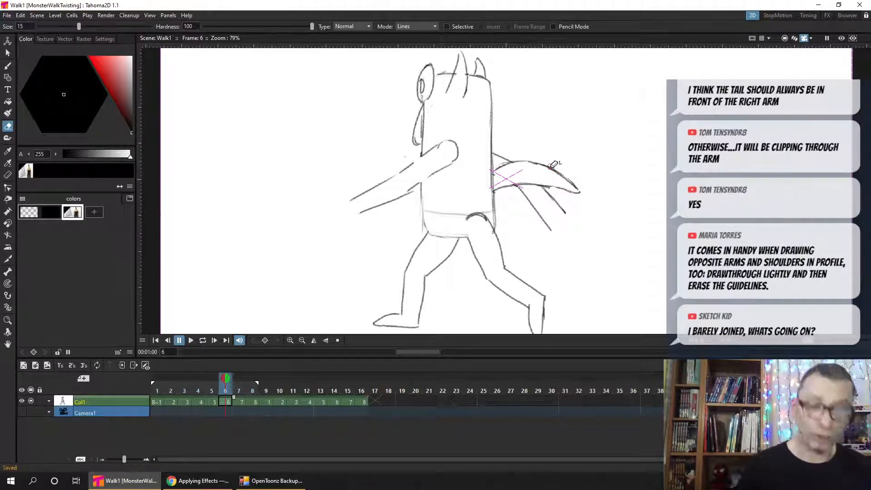
- Redraw the lower edge of frame 6's tail with a higher arch near the body, erase the old edge, and save
key(b)
key(comma)
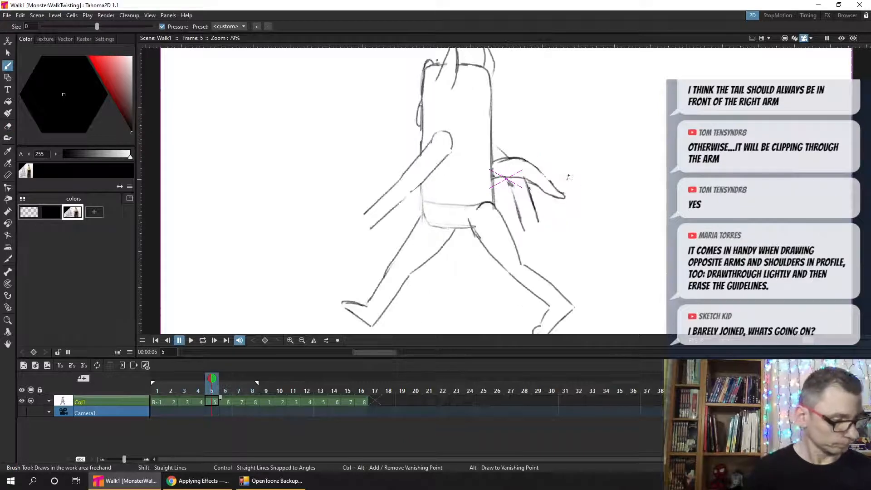
key(period)
key(comma)
key(period)
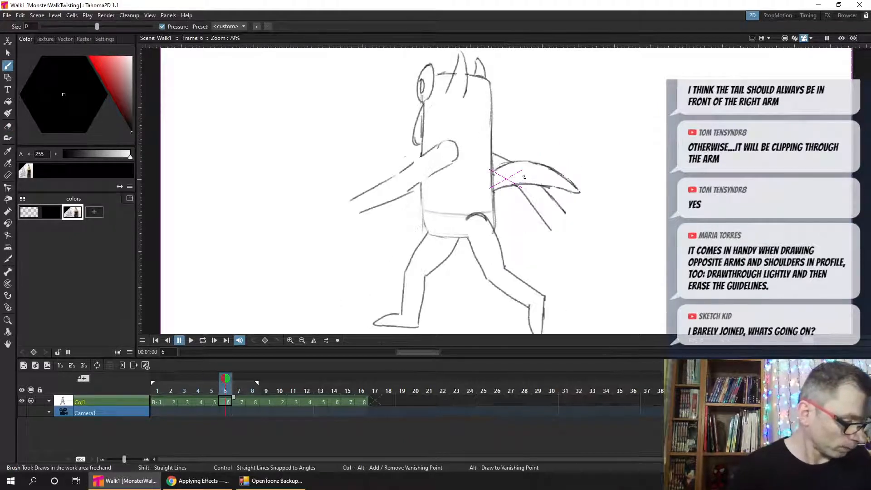
mouse_move(522, 181)
mouse_down()
mouse_move(500, 187)
mouse_move(537, 183)
mouse_move(517, 183)
mouse_up()
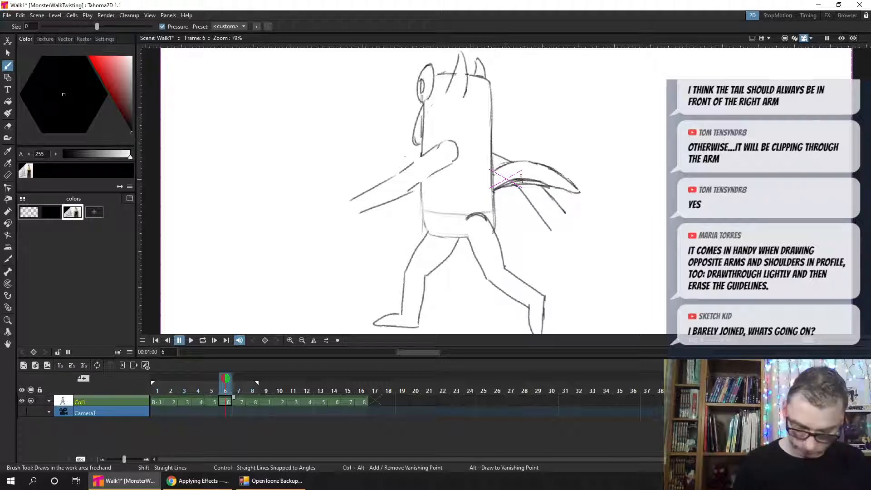
key(e)
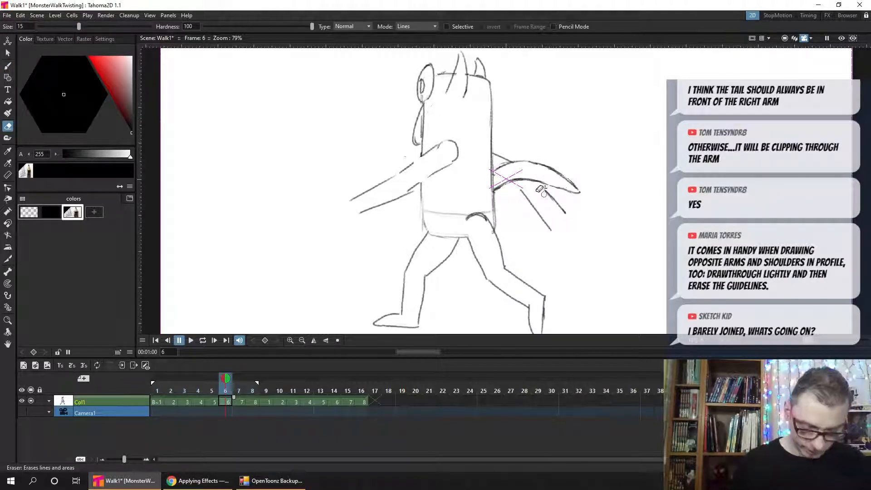
key(b)
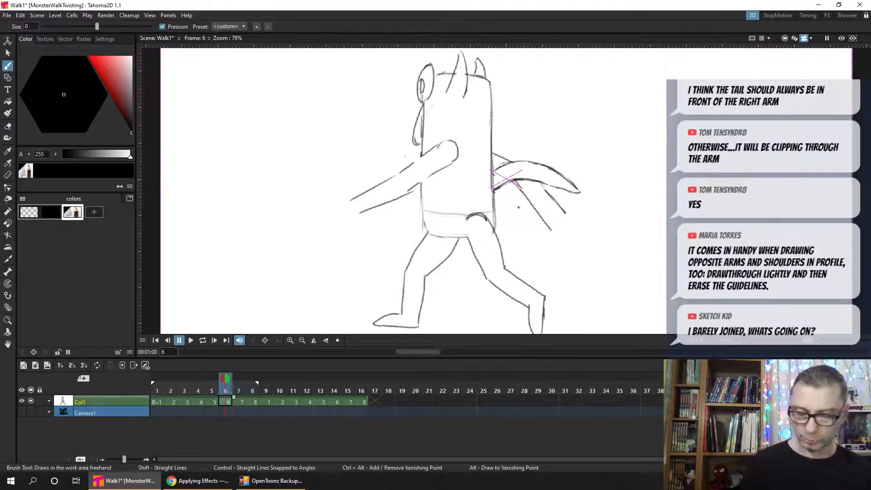
key(ctrl+s)
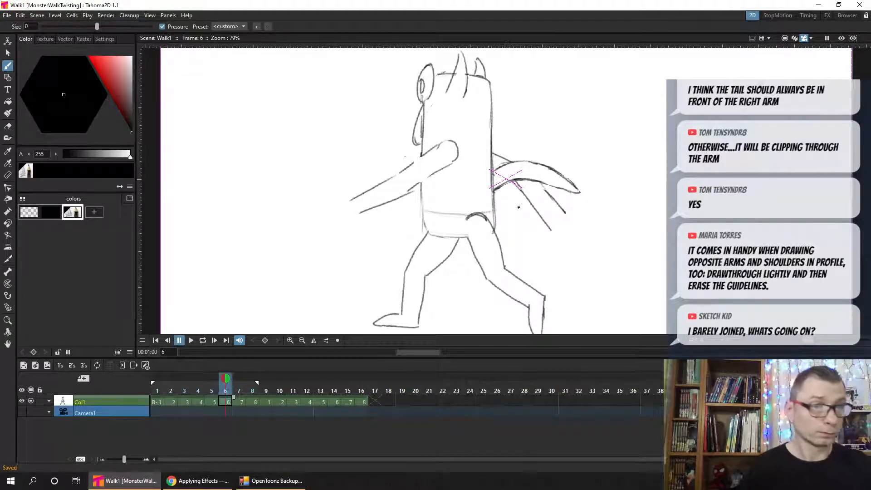
double_click(553, 7)
click(810, 8)
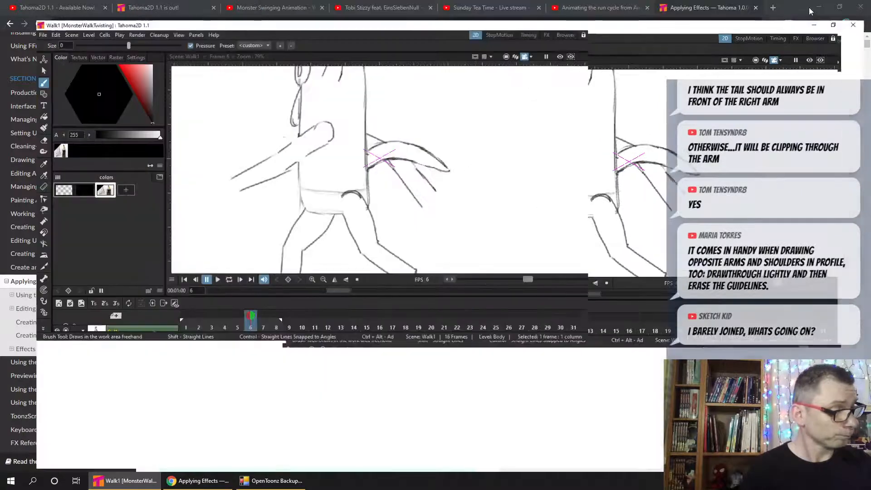
key(ctrl+s)
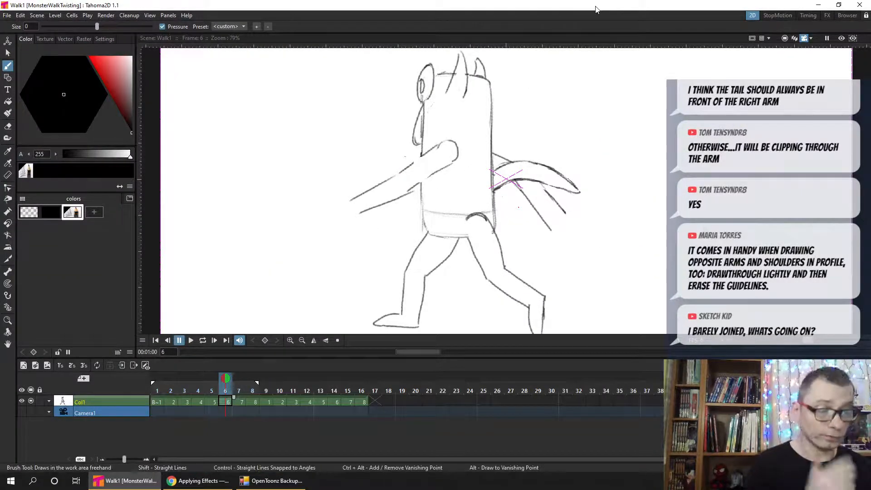
- Strengthen the lower edge of frame 6's tail where it meets the body
drag(513, 181, 495, 189)
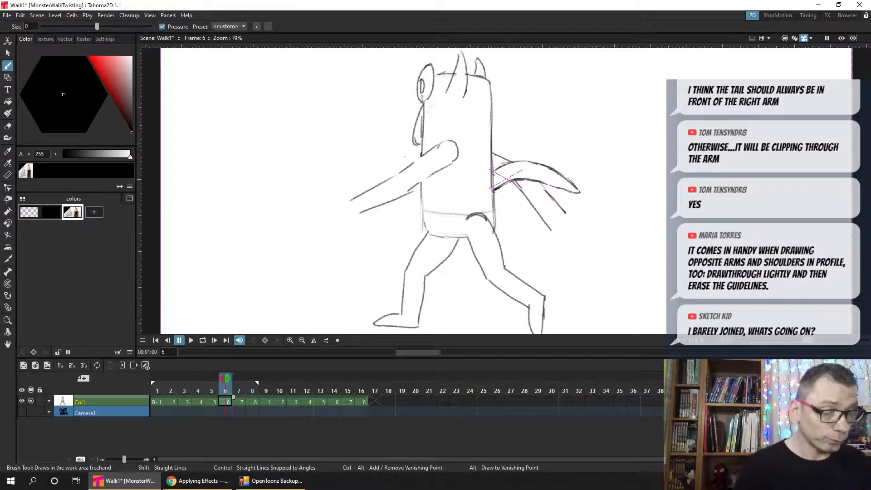
- Save the scene and outline the oval base of the tail in frame 8 beside the lower back
key(ctrl+s)
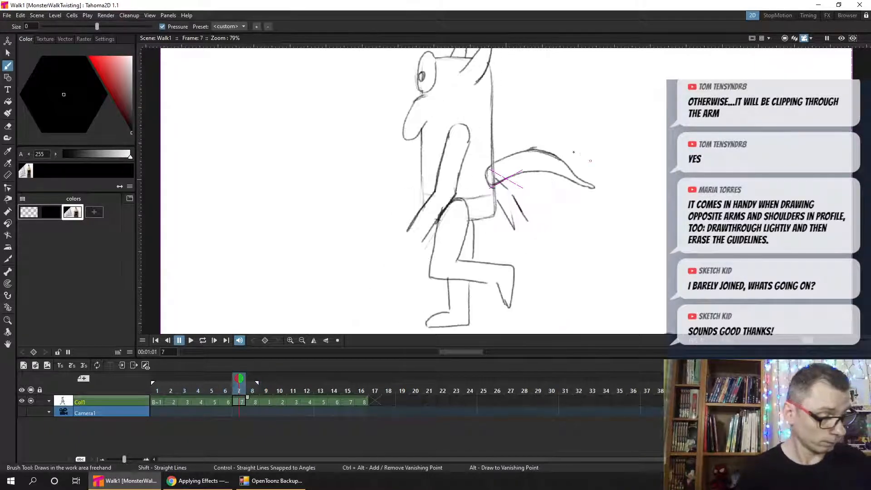
drag(487, 183, 493, 173)
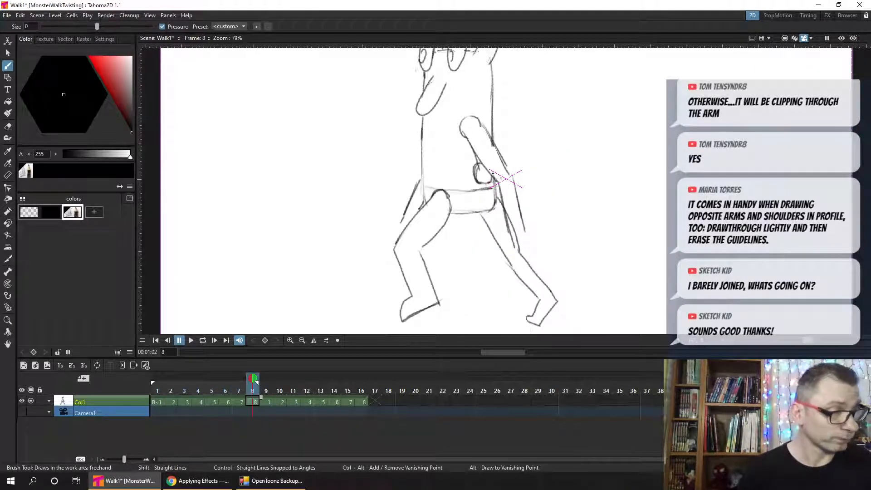
- Draw frame 8's tail as an S-curve from behind the near arm to a pointed tip, using frame 7 as an onion-skin reference
key(comma)
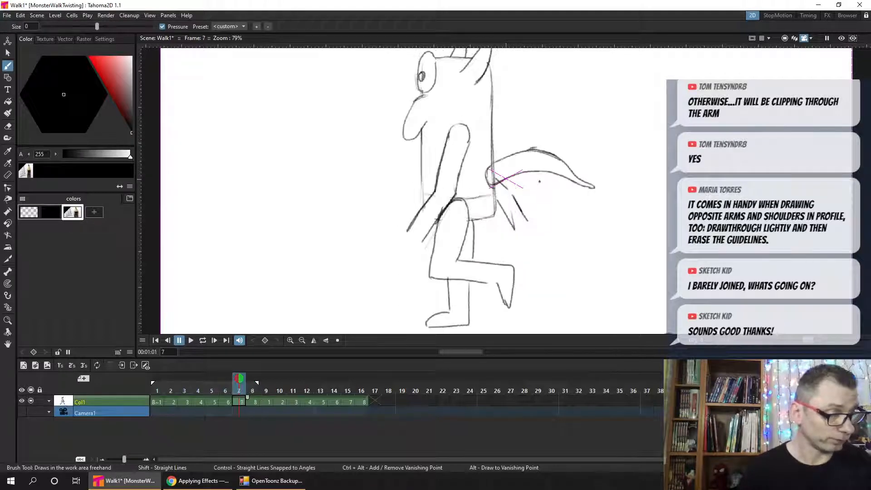
key(period)
key(comma)
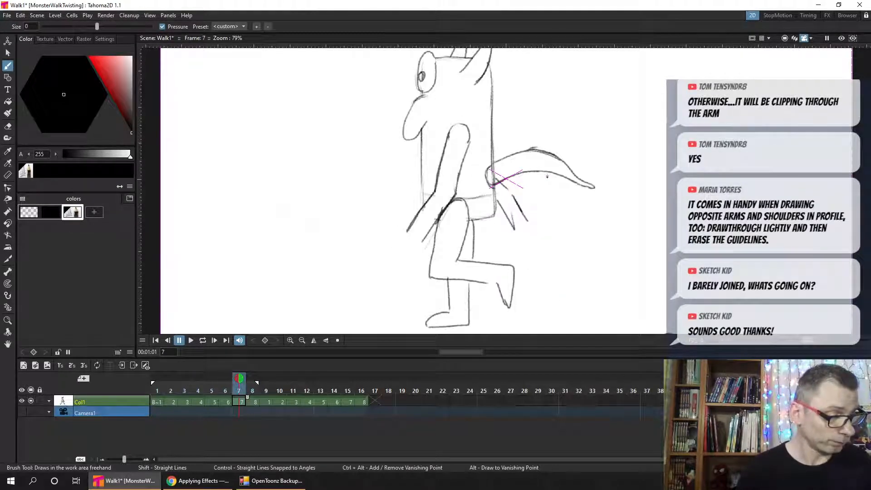
key(period)
key(comma)
key(period)
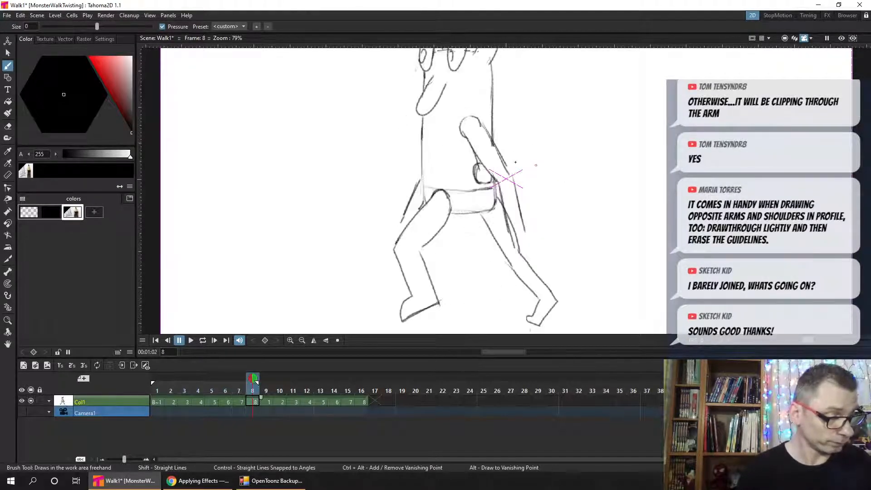
click(239, 377)
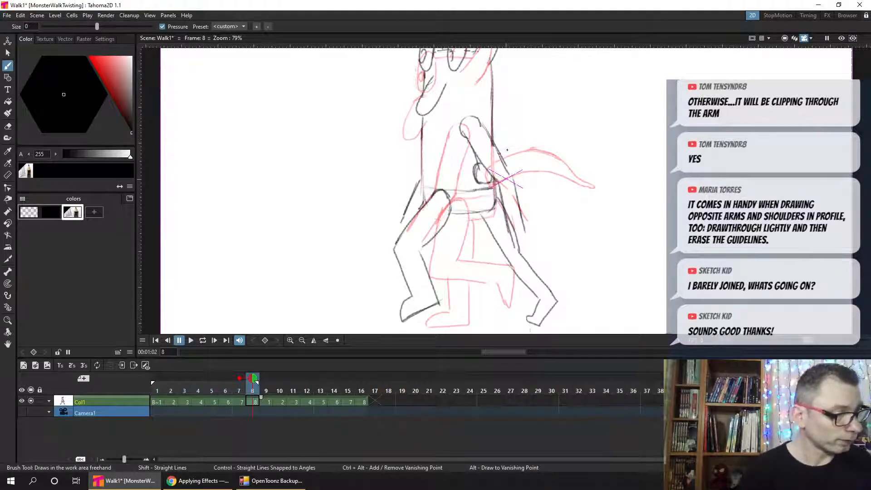
mouse_move(508, 150)
mouse_down()
mouse_move(526, 147)
mouse_move(555, 161)
mouse_move(527, 170)
mouse_move(537, 172)
mouse_up()
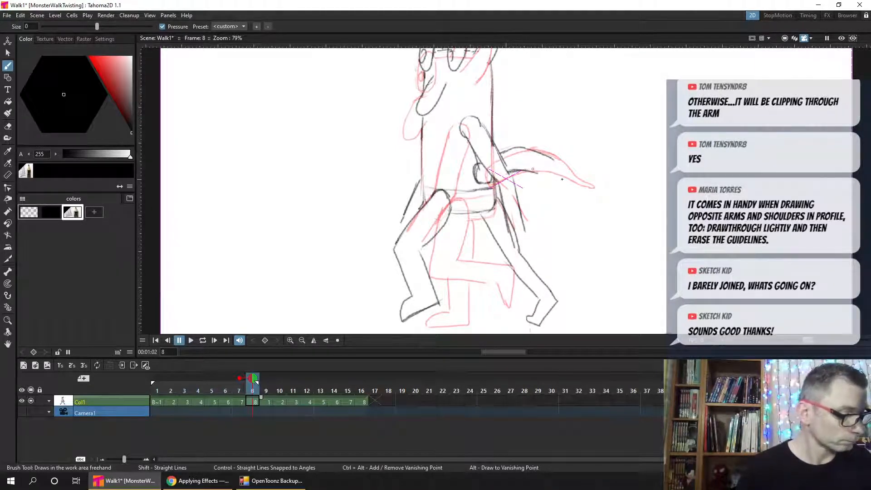
mouse_move(524, 172)
mouse_down()
mouse_move(561, 184)
mouse_move(551, 160)
mouse_move(589, 185)
mouse_move(556, 163)
mouse_move(572, 188)
mouse_move(535, 174)
mouse_move(577, 183)
mouse_move(541, 175)
mouse_move(572, 182)
mouse_up()
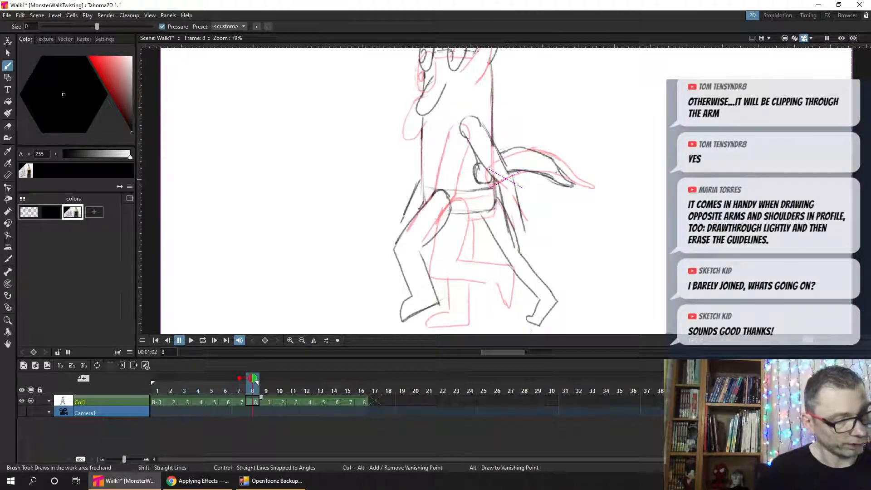
- Turn off frame 7's onion skin, clean up the lines around frame 8's tail tip, and save the scene
click(240, 378)
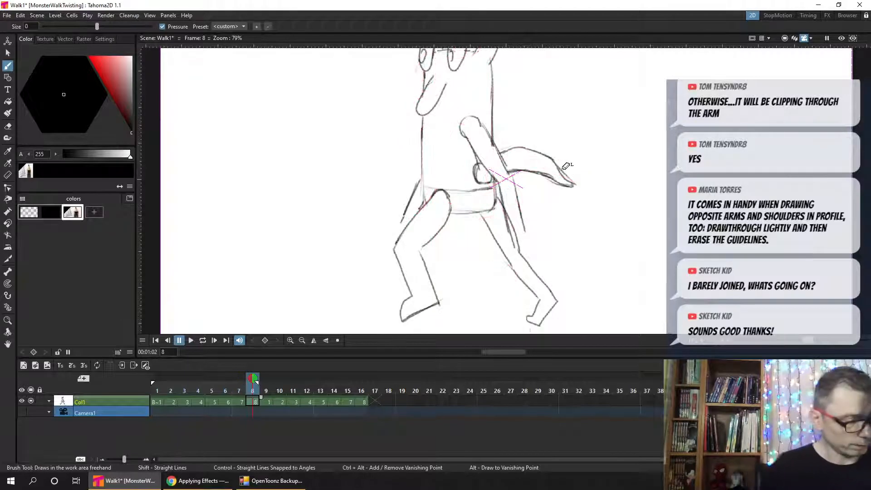
key(a)
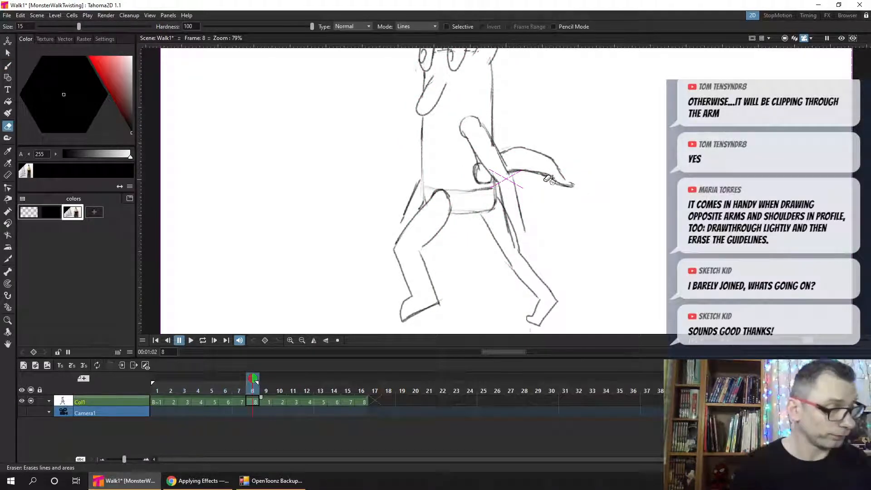
key(b)
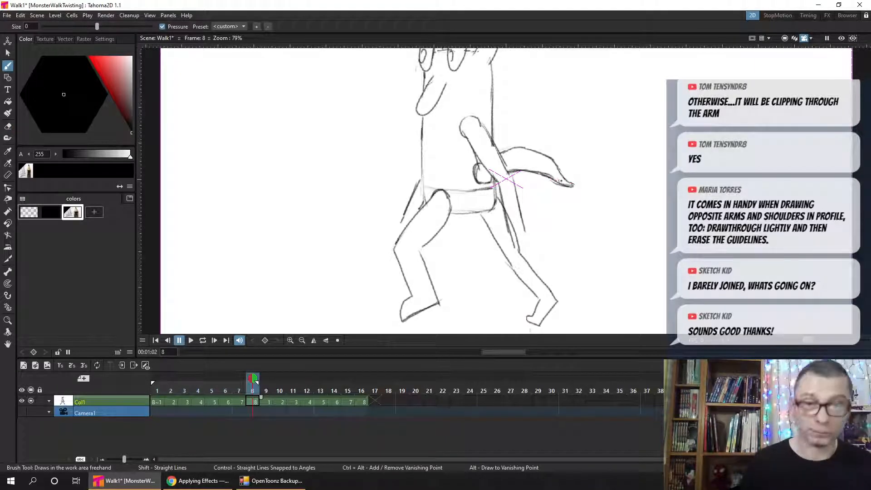
key(ctrl+s)
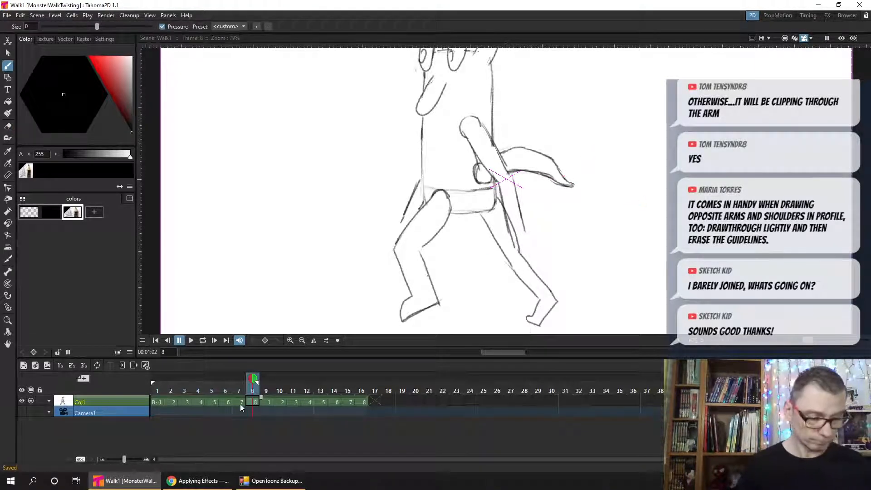
- Step through the walk cycle from frame 1 to check the tail's motion, and return to frame 1
click(156, 391)
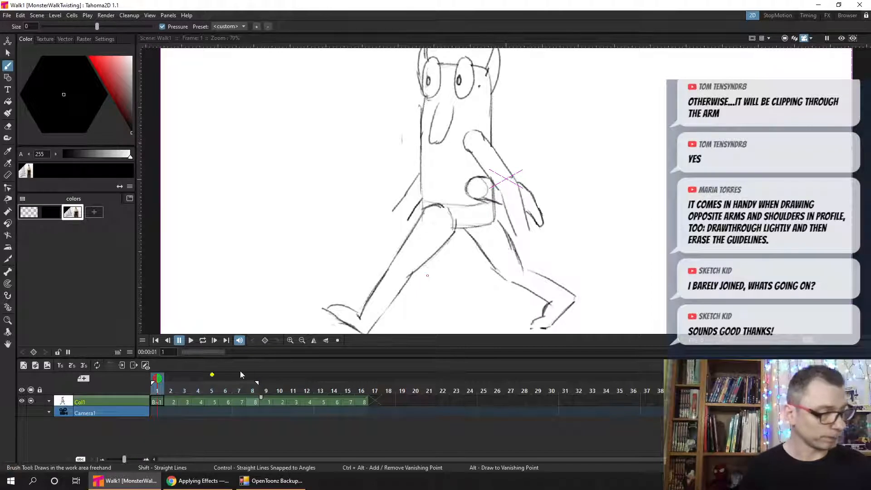
key(period)
key(period)
key(period)
key(period)
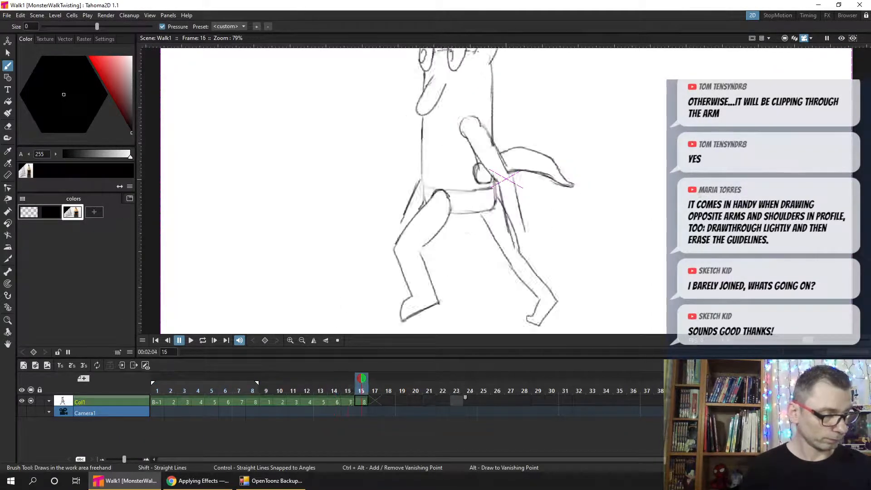
click(160, 391)
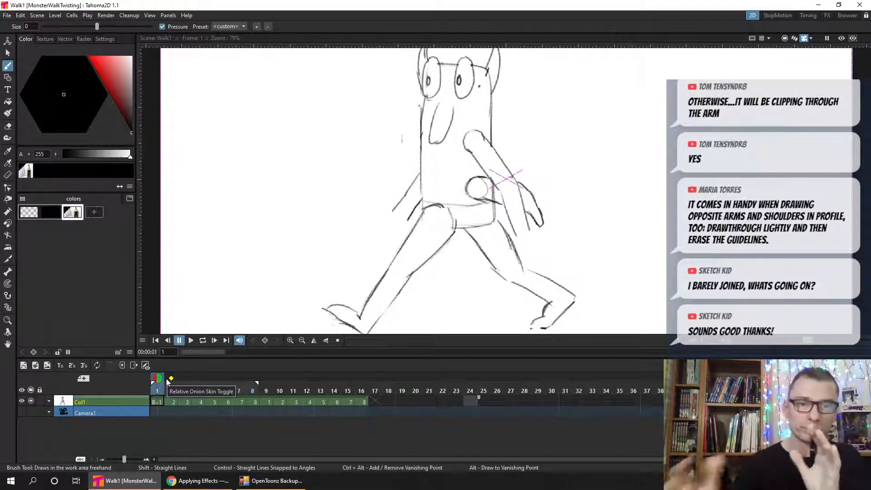
- Play the walk cycle in a loop to review the tail, stop on frame 1, and save the scene
click(202, 340)
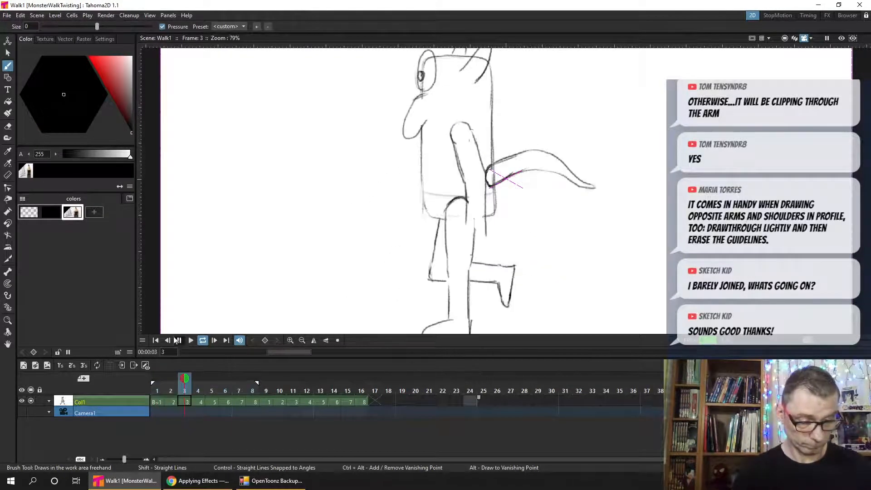
click(181, 341)
click(159, 341)
key(ctrl+s)
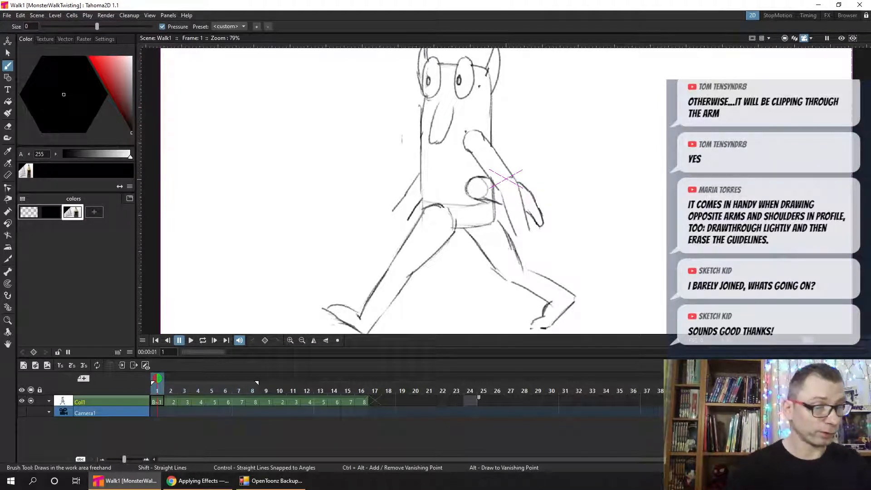
mouse_move(162, 390)
mouse_down()
mouse_move(243, 393)
mouse_move(149, 382)
mouse_up()
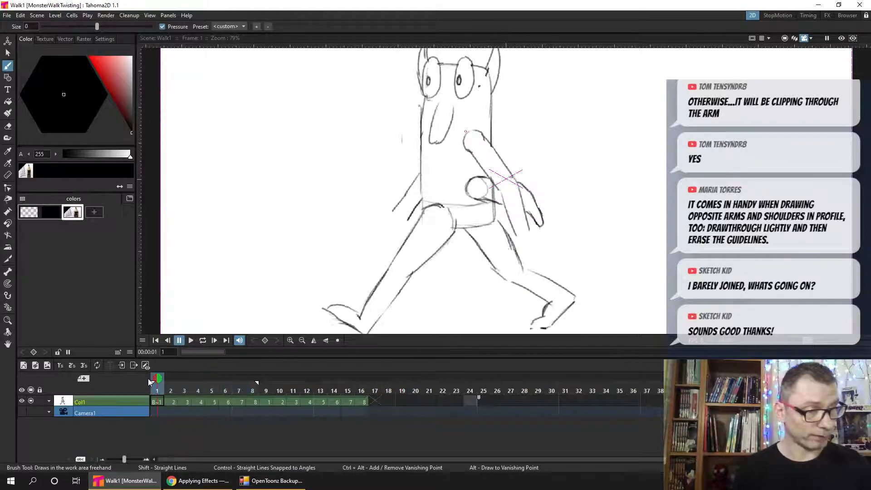
key(ctrl+s)
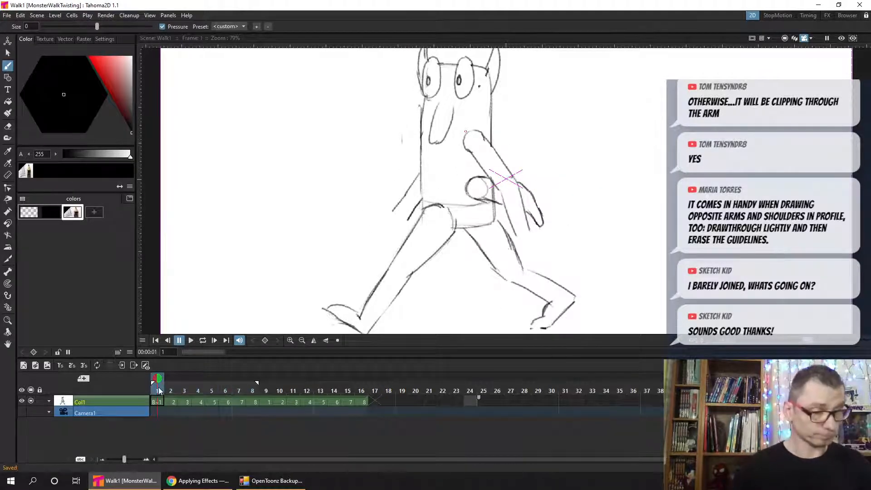
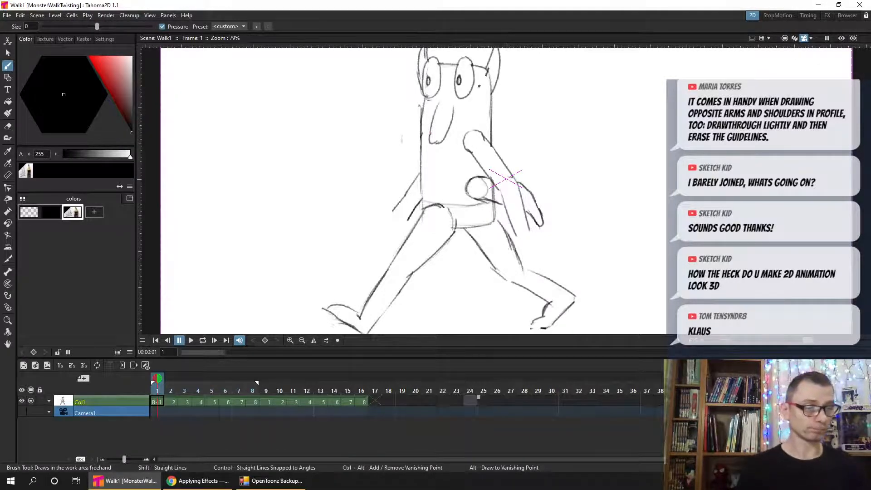
- Draw frame 1's mouth line on both sides of the nose, with a small pointed fang under each side
click(156, 401)
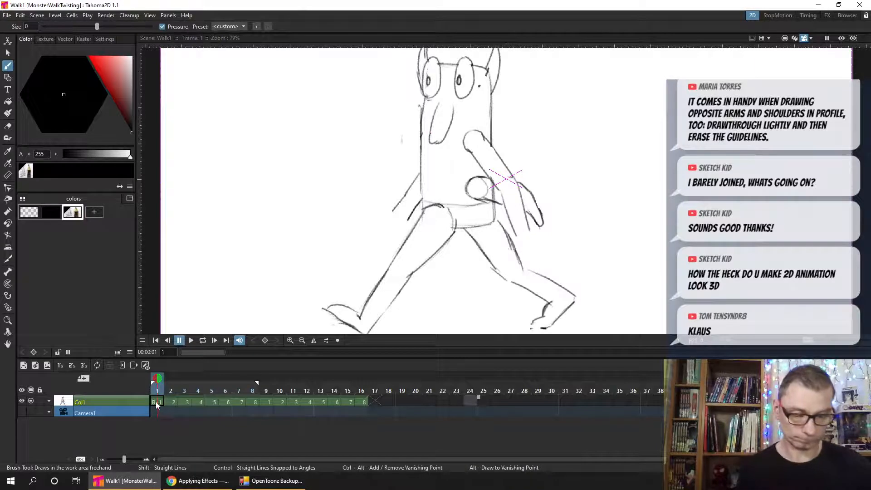
key(ctrl+s)
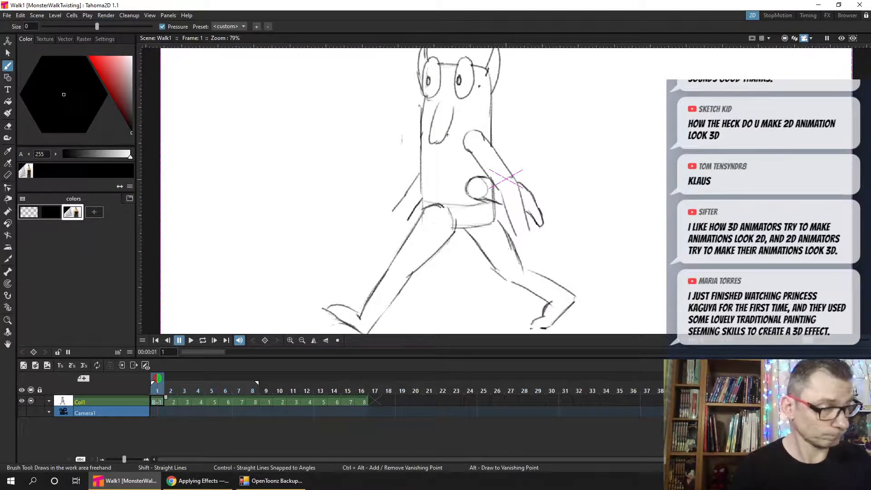
mouse_move(447, 133)
mouse_down()
mouse_move(460, 132)
mouse_move(416, 132)
mouse_move(451, 141)
mouse_up()
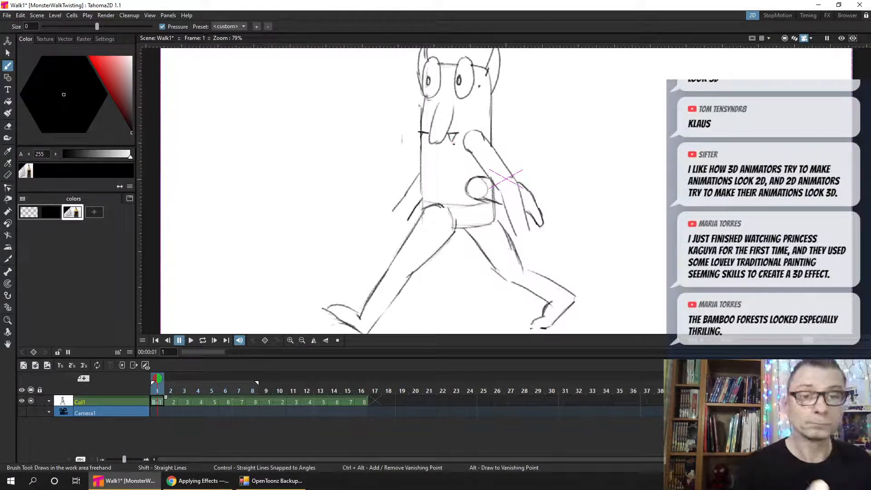
key(ctrl+s)
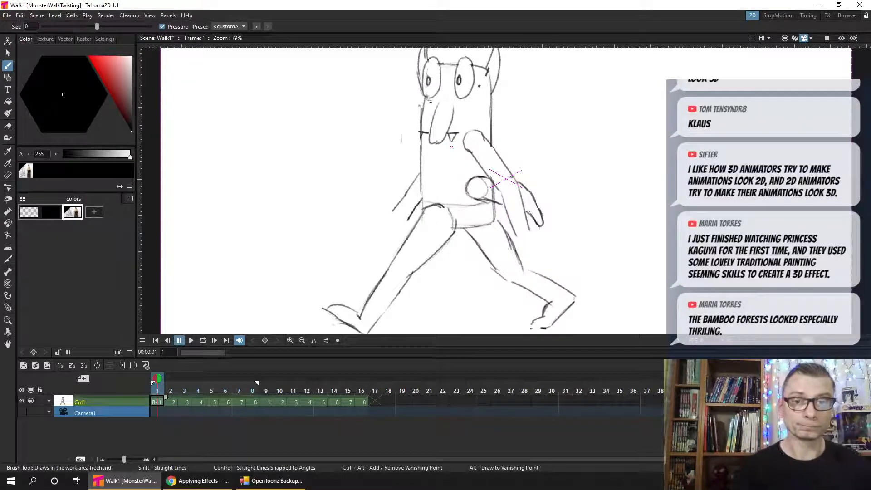
drag(425, 133, 421, 140)
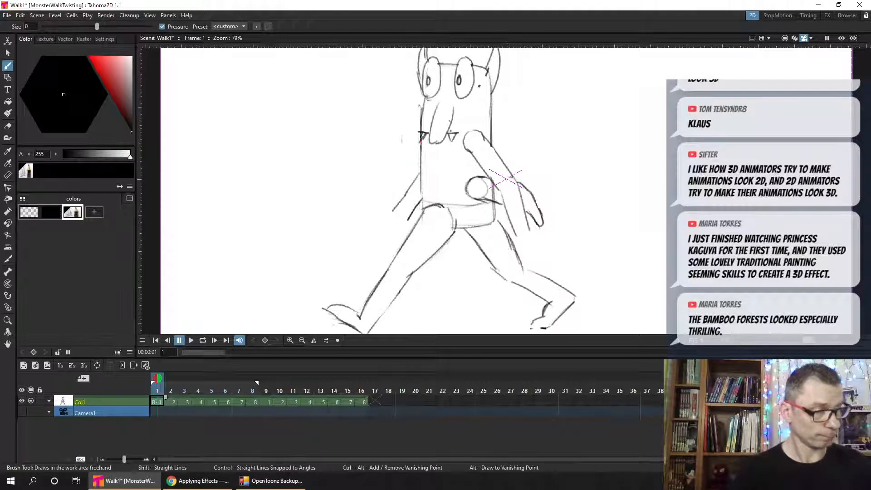
mouse_move(457, 134)
mouse_down()
mouse_move(452, 140)
mouse_move(462, 132)
mouse_up()
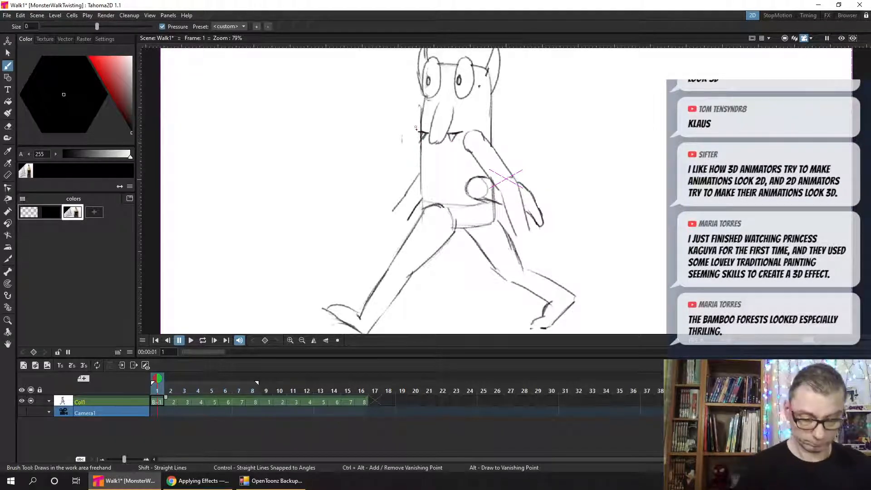
key(a)
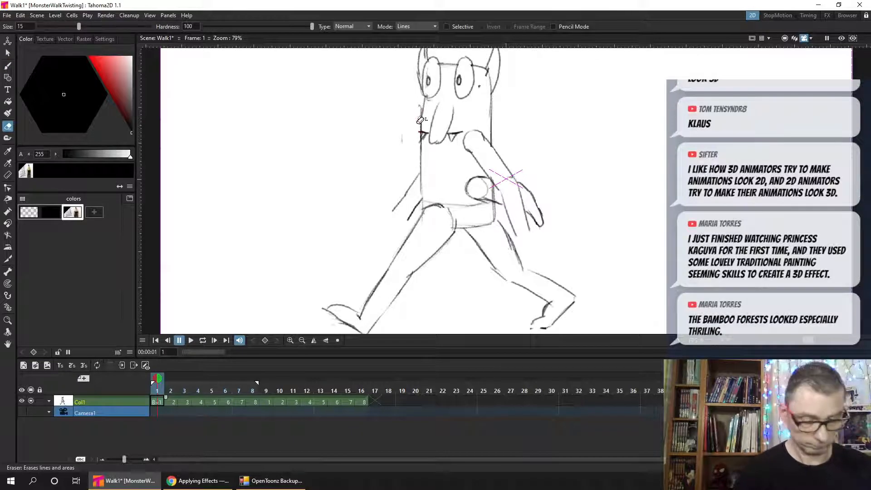
key(b)
- Compare the heads in frames 1 and 2 for the mouth placement, and save the scene on frame 2
drag(162, 388, 171, 389)
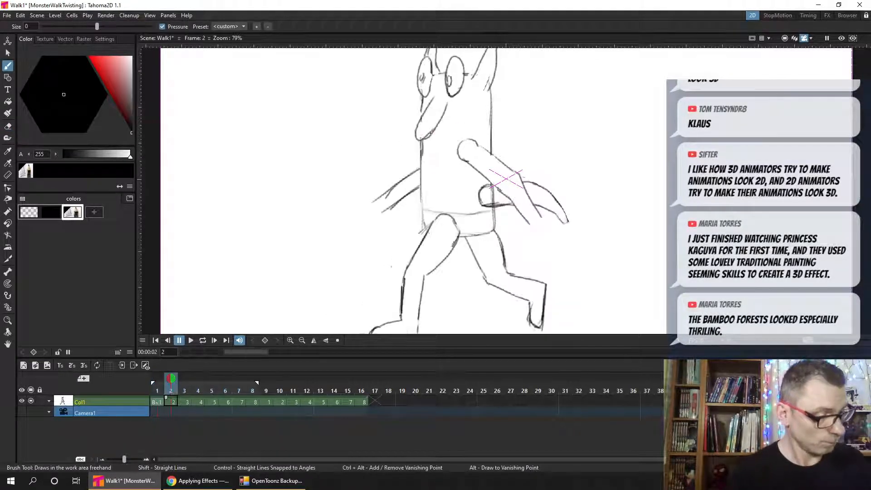
key(comma)
key(period)
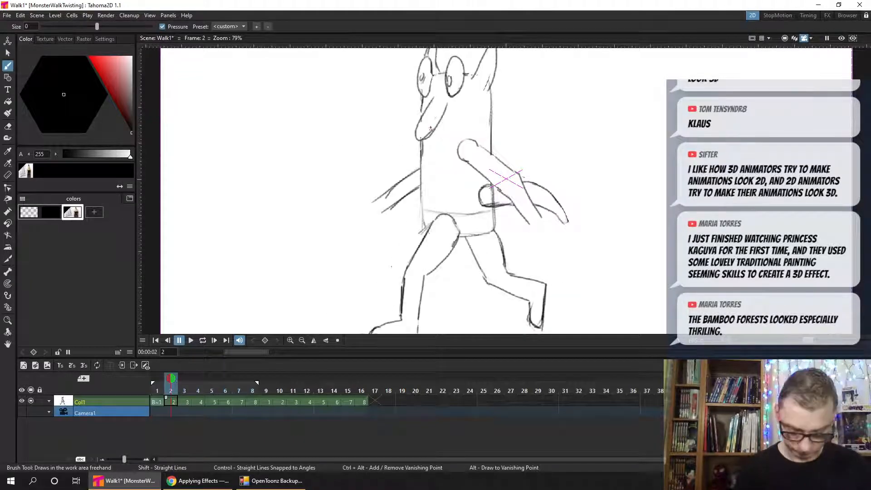
key(a)
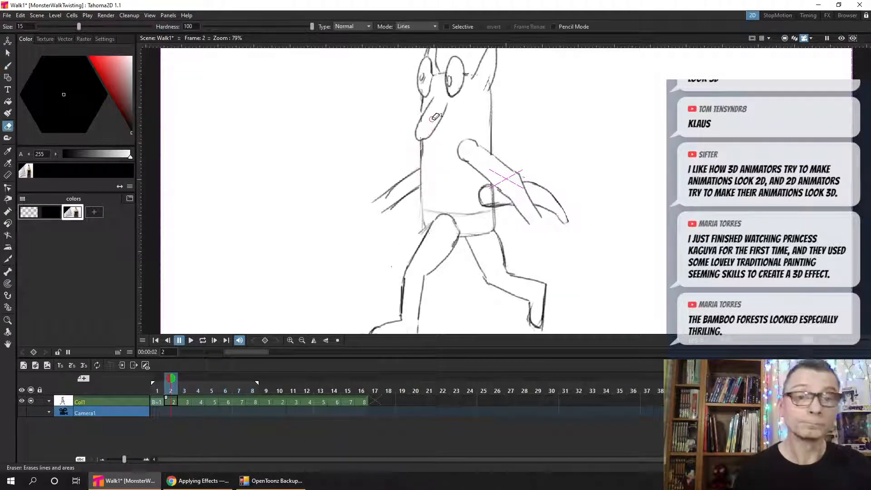
key(ctrl+s)
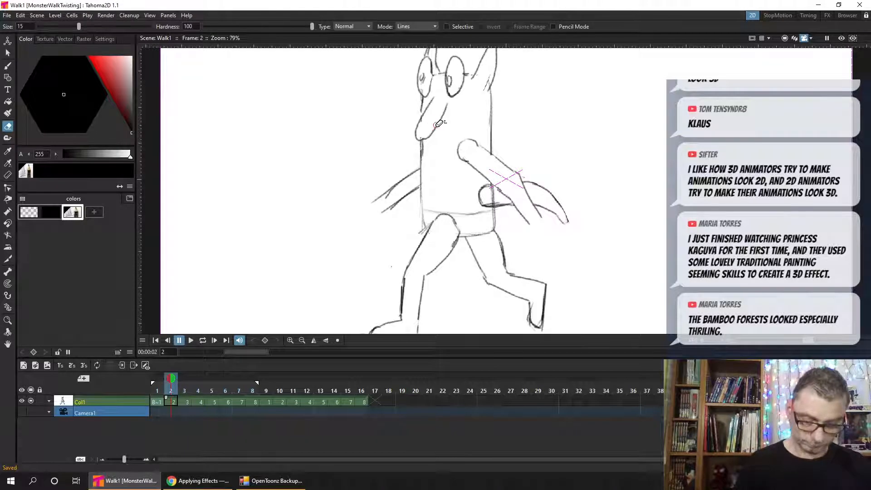
- Draw a short mouth line behind the nose tip on frame 2, using frame 1 for comparison, and save the scene
key(b)
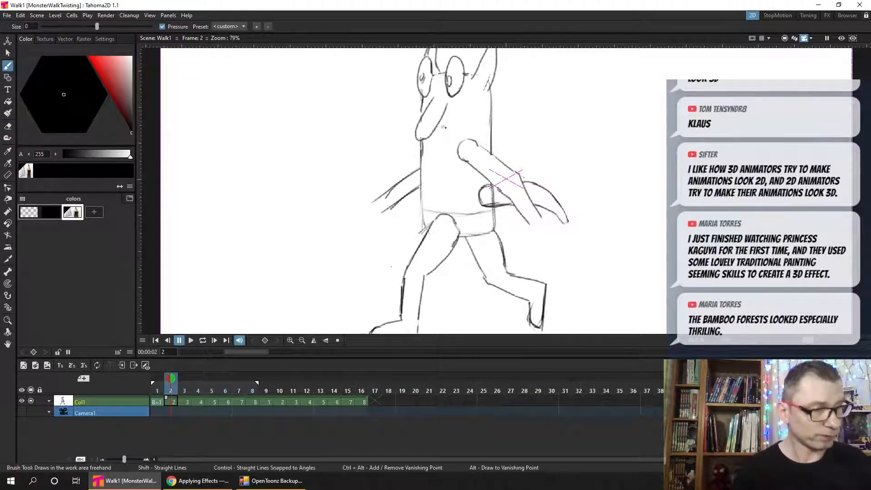
key(comma)
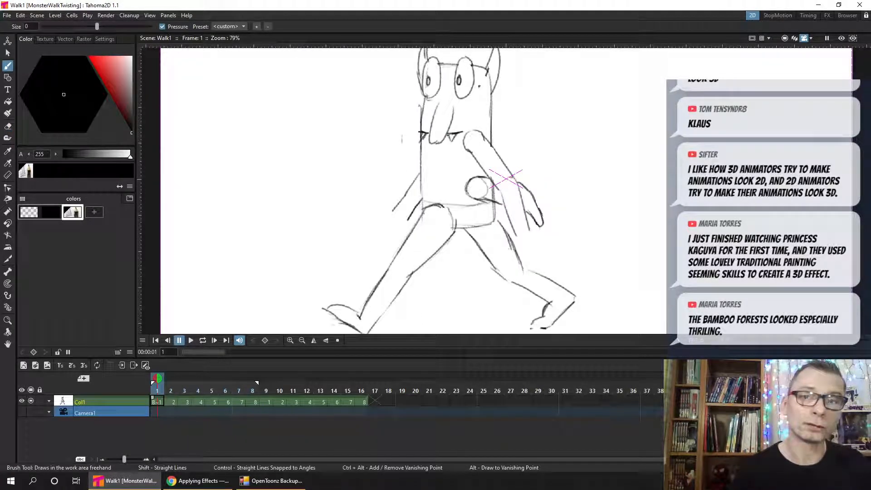
key(period)
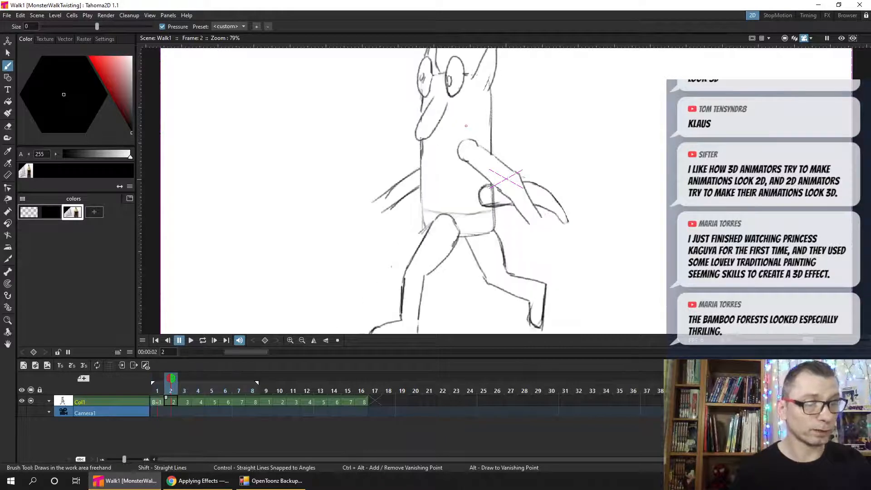
key(comma)
key(period)
drag(439, 134, 433, 134)
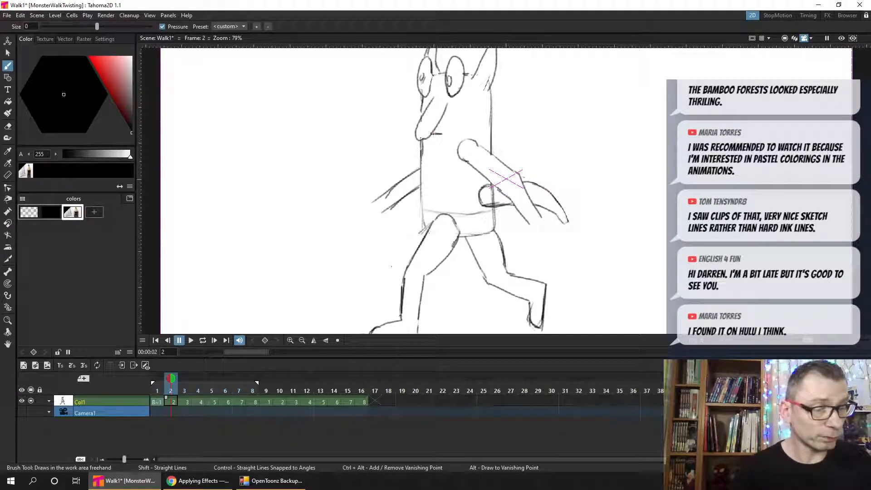
drag(433, 133, 444, 133)
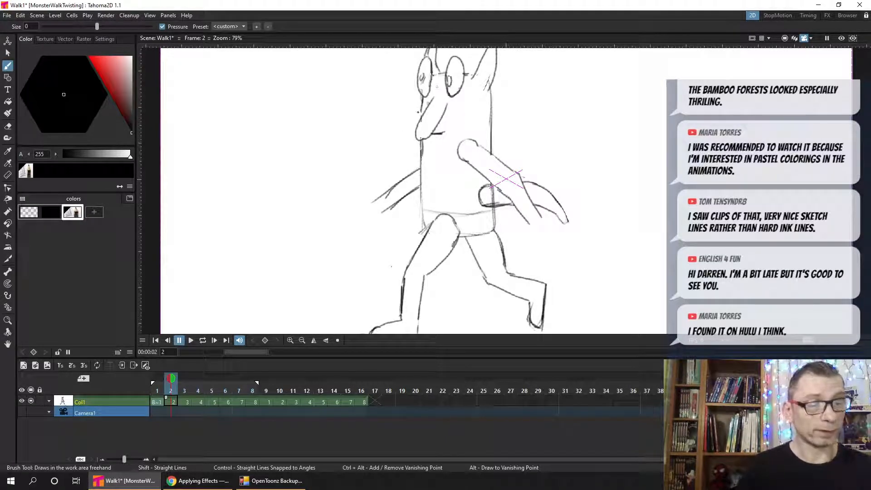
key(ctrl+s)
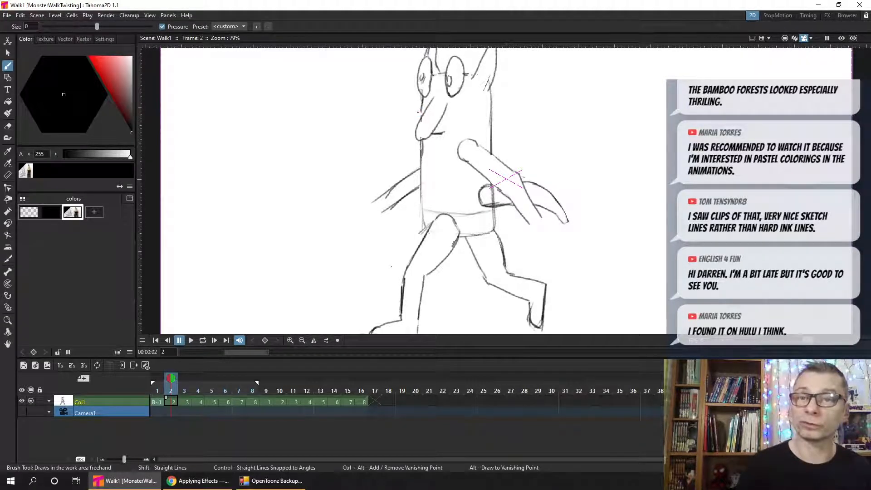
- Add a small pointed fang under frame 2's mouth line, check it against frame 1, and save the scene
key(comma)
key(period)
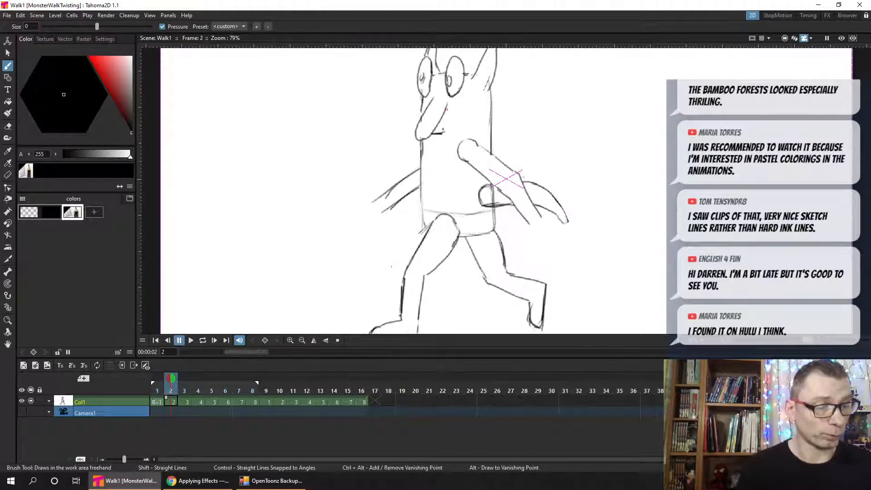
drag(441, 133, 439, 139)
key(comma)
key(period)
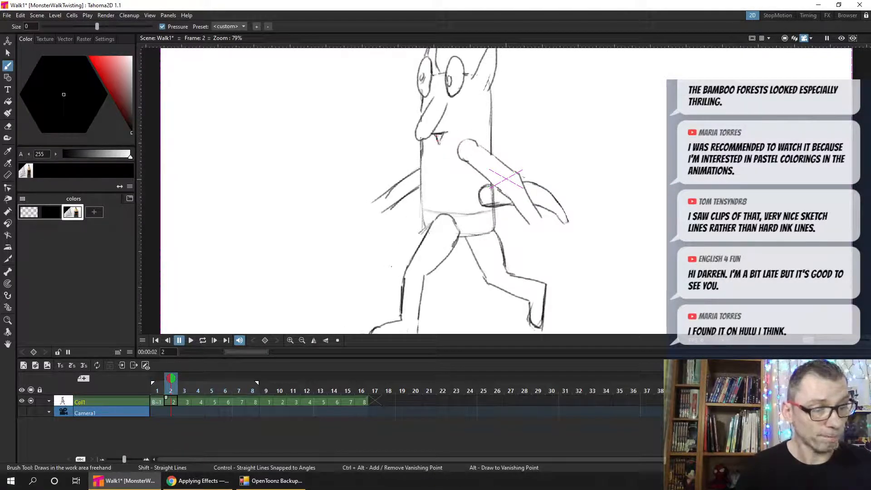
key(comma)
key(period)
key(comma)
key(period)
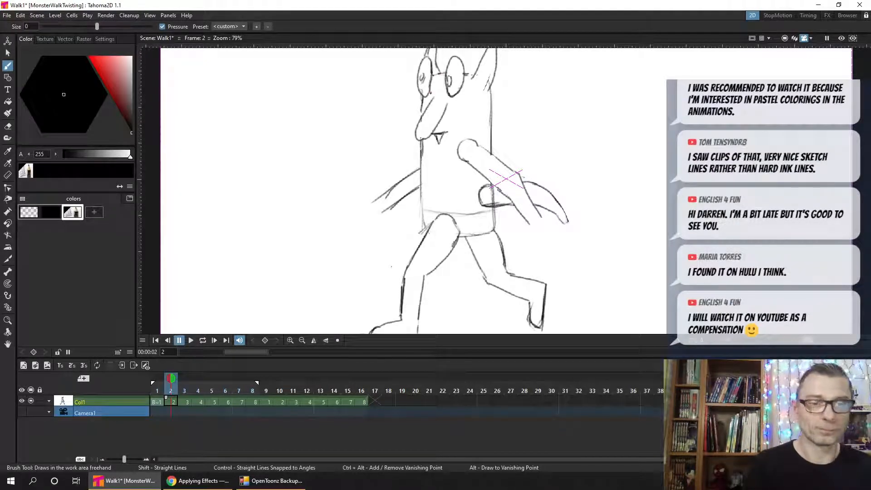
key(ctrl+s)
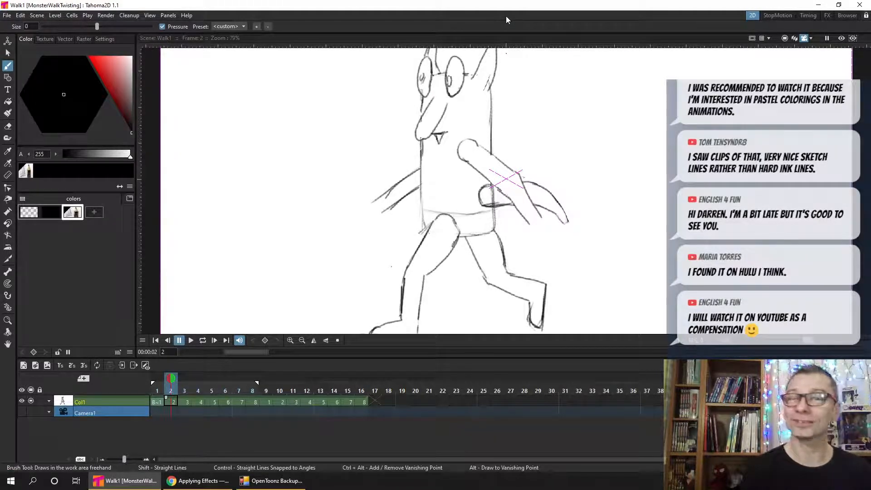
- Touch up frame 2's front body outline around the nose and save the scene
drag(420, 141, 422, 155)
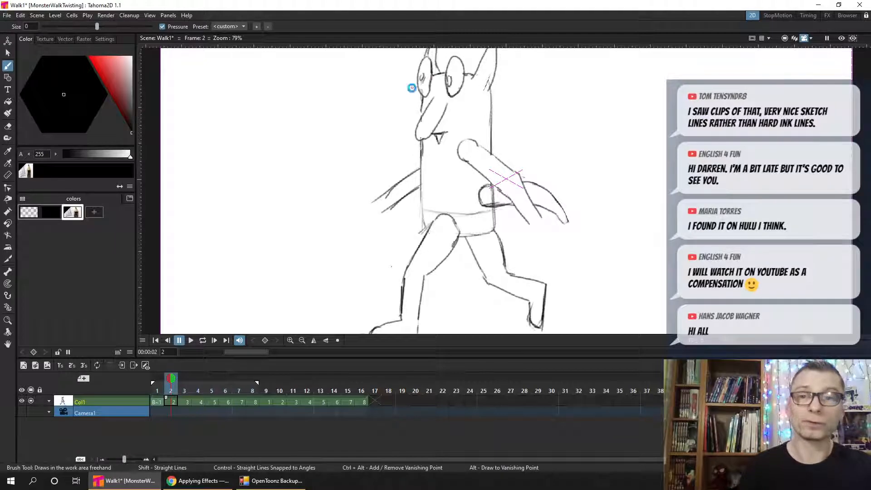
key(ctrl+s)
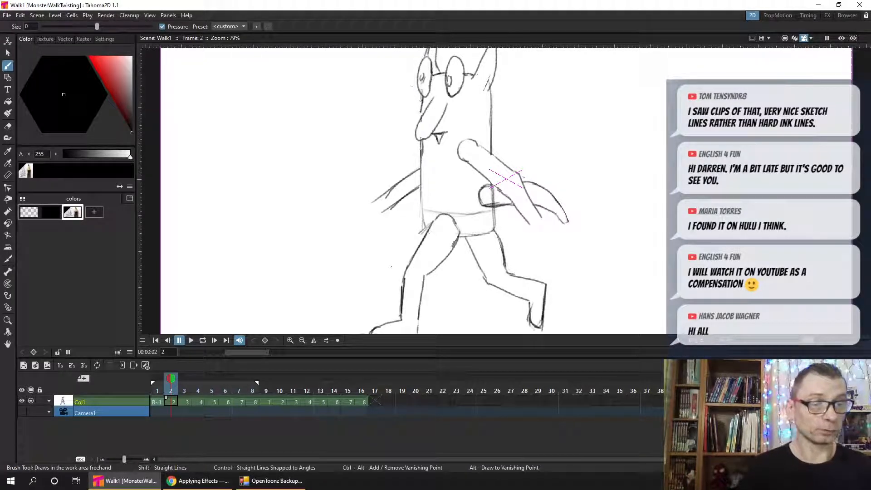
drag(420, 111, 420, 115)
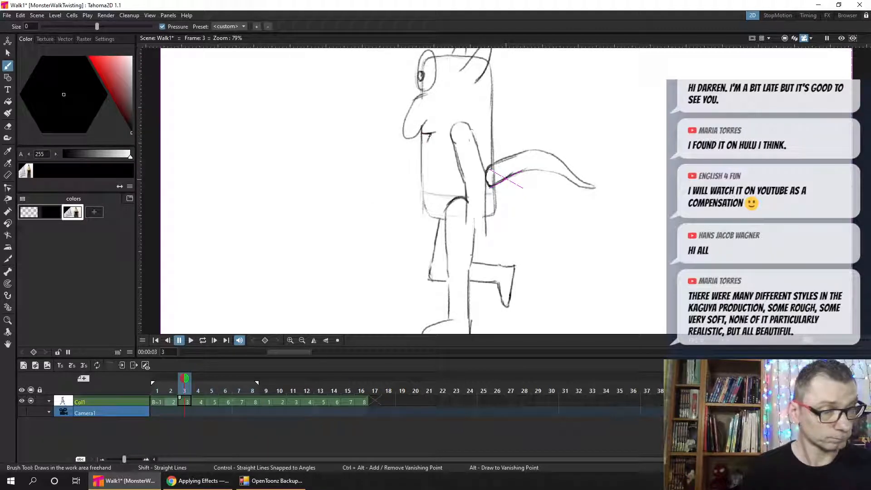
- Complete the pointed fang under frame 3's mouth line and compare it with frame 2
drag(423, 135, 427, 143)
key(comma)
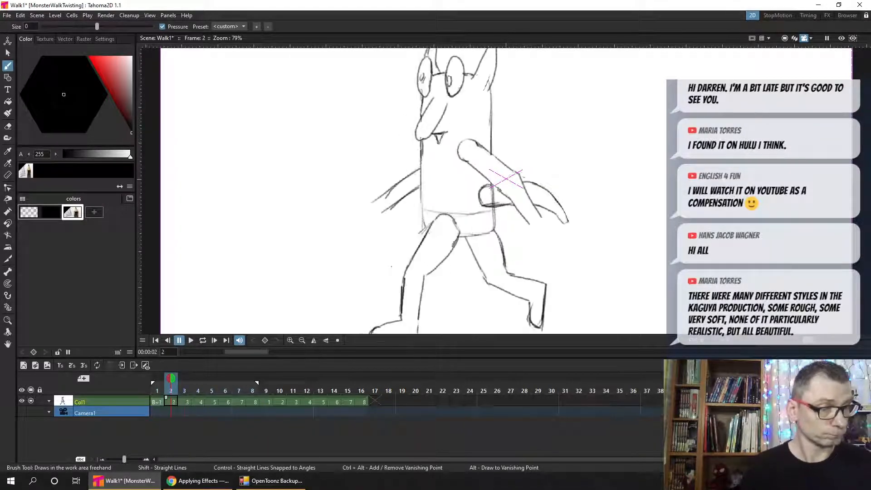
key(period)
- Draw a short mouth line beside the nose tip on frame 4, comparing its placement with frame 3
key(period)
key(comma)
key(period)
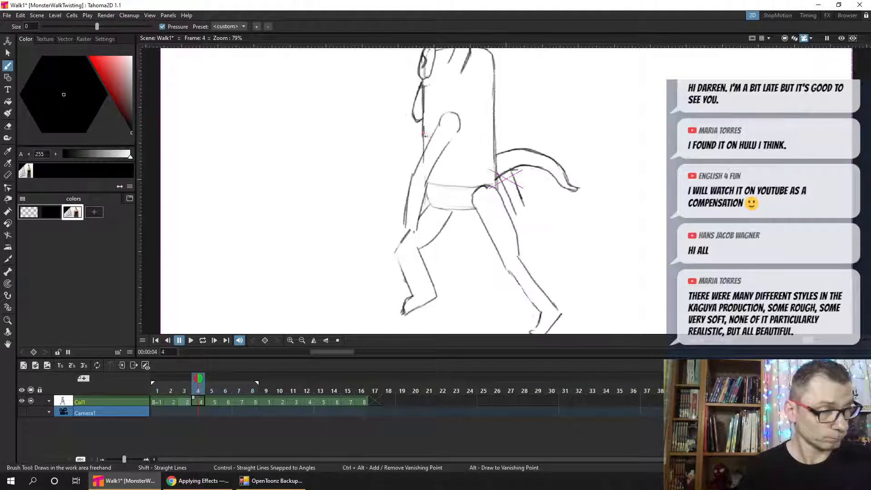
key(comma)
key(period)
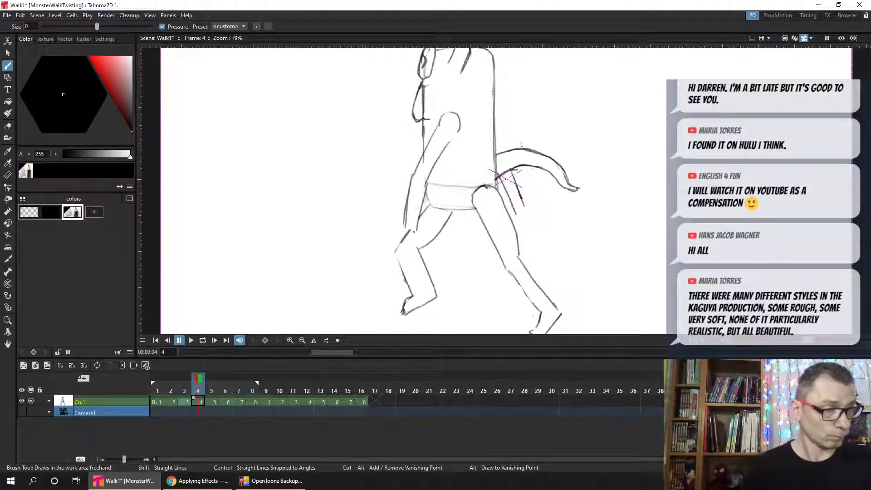
- Draw frame 7's mouth line and fang using frame 3 as an onion-skin reference, and turn that reference off
key(period)
key(period)
key(period)
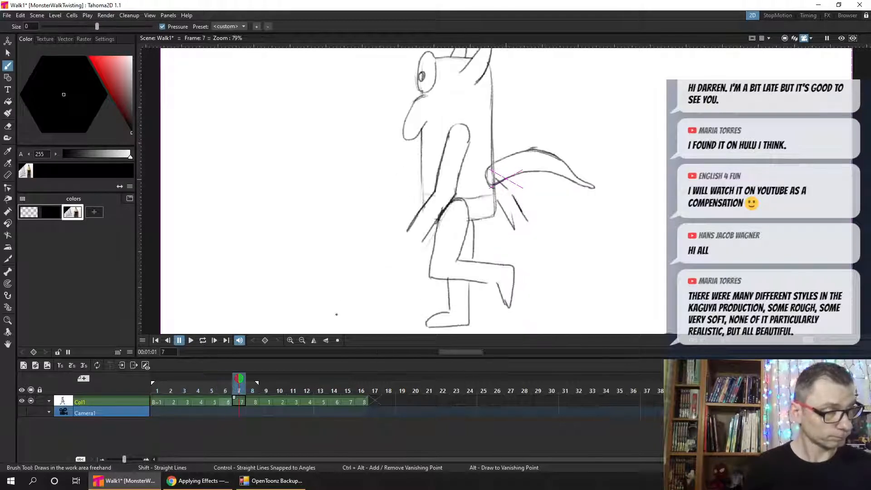
click(186, 391)
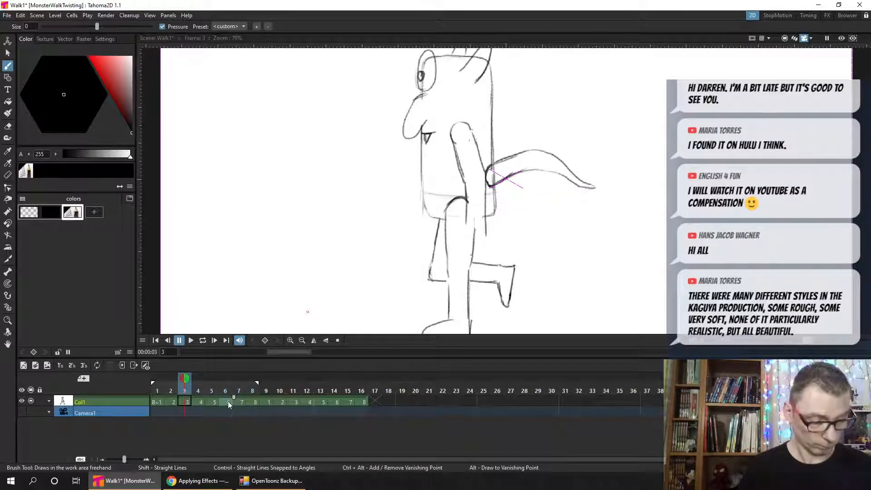
click(239, 403)
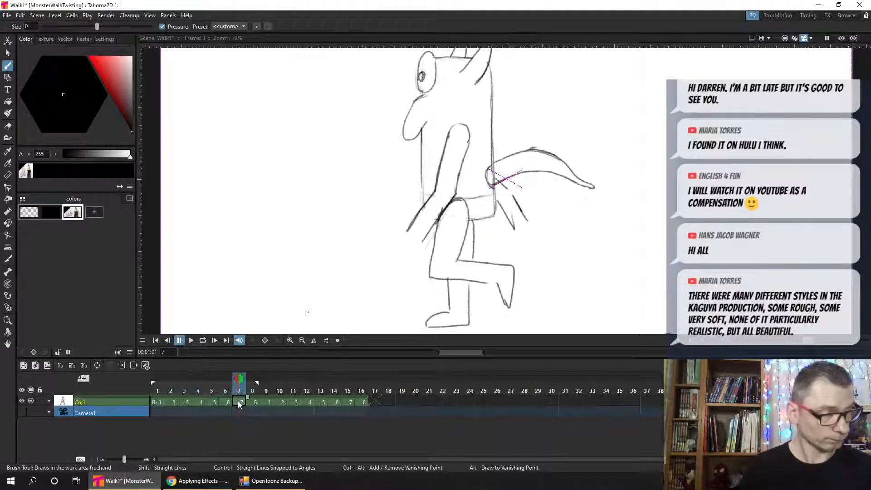
click(185, 378)
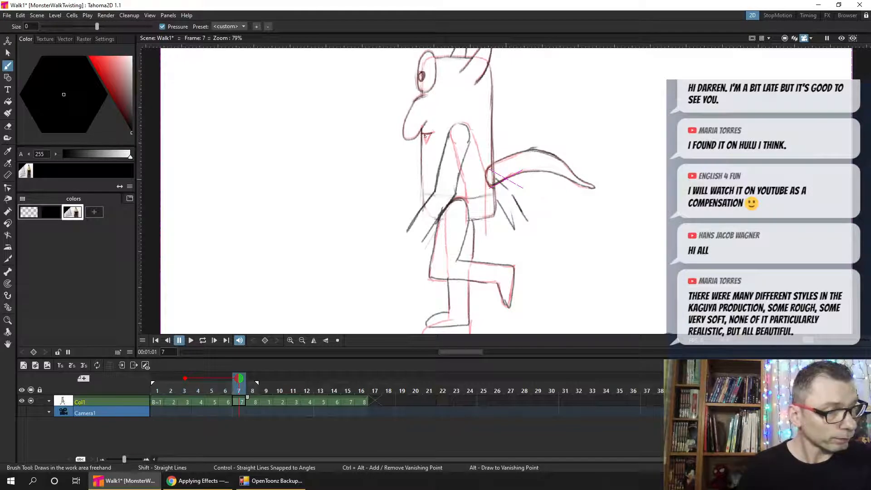
mouse_move(424, 134)
mouse_down()
mouse_move(425, 144)
mouse_move(432, 134)
mouse_move(423, 134)
mouse_up()
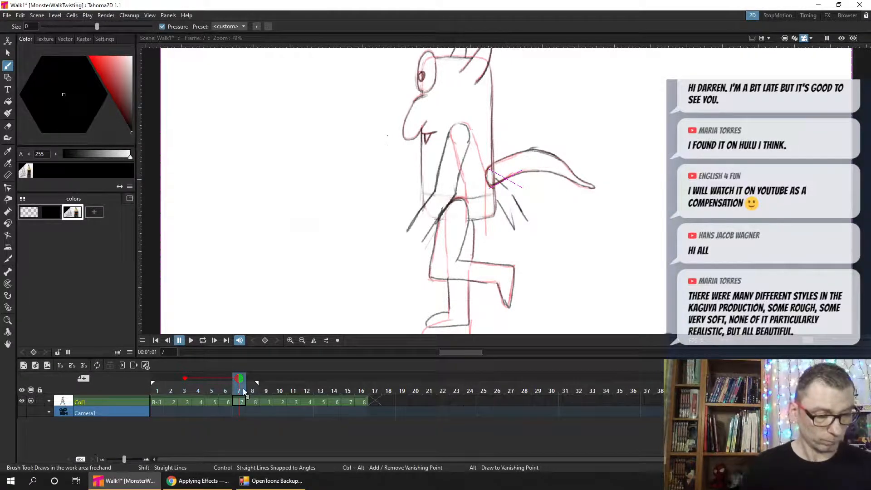
click(185, 378)
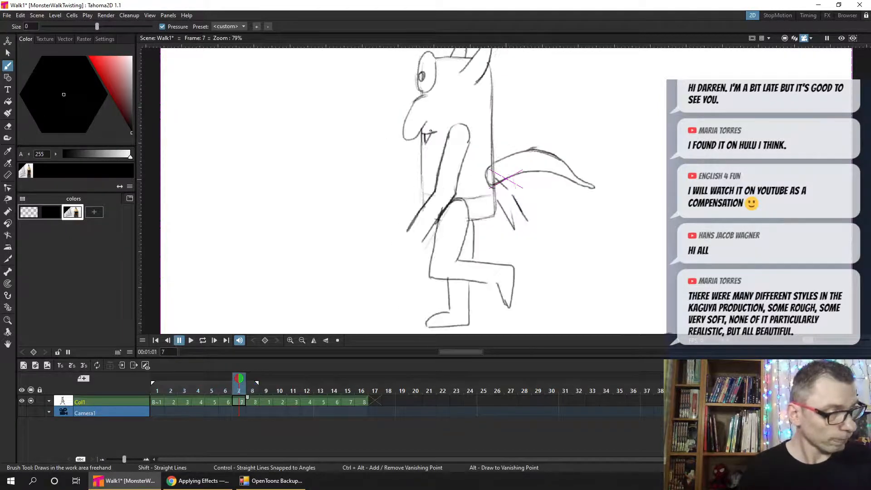
- Draw frame 8's mouth line and pointed fang under the nose, comparing with frame 7, and save the scene
key(period)
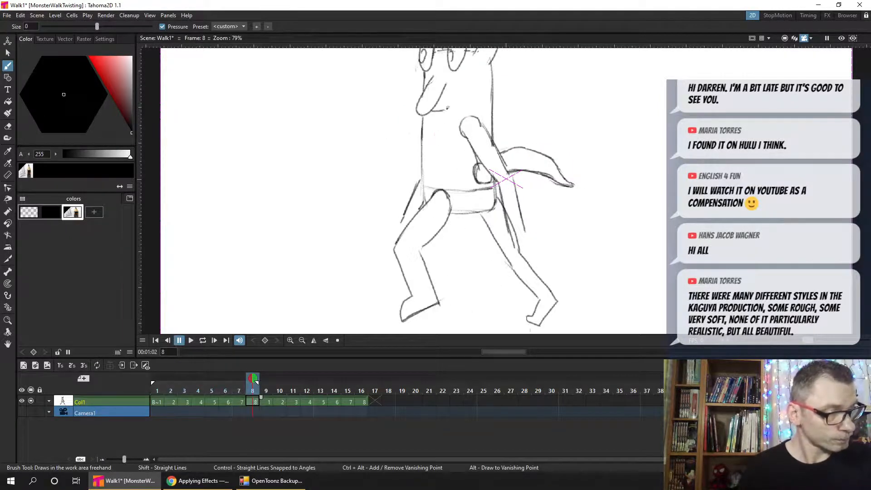
key(comma)
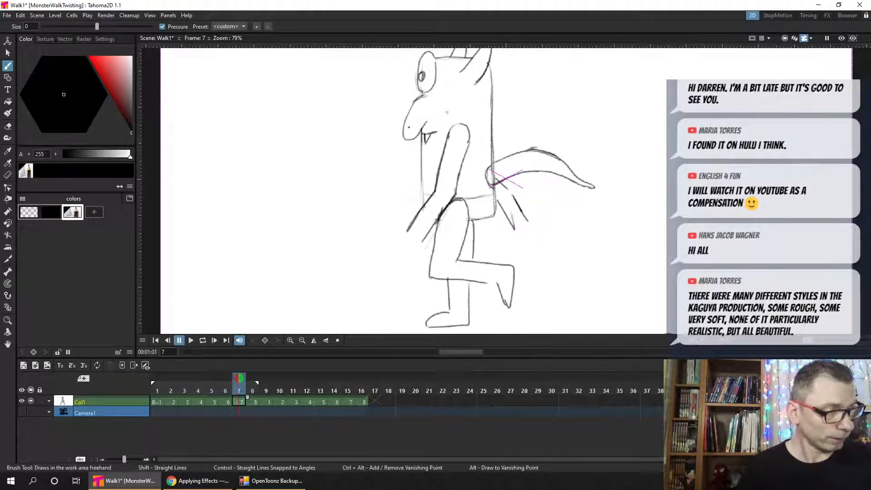
key(period)
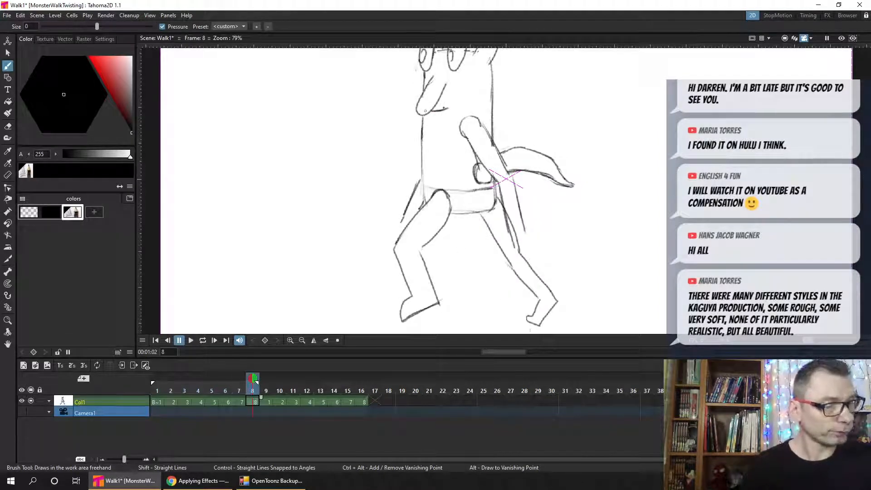
key(comma)
key(period)
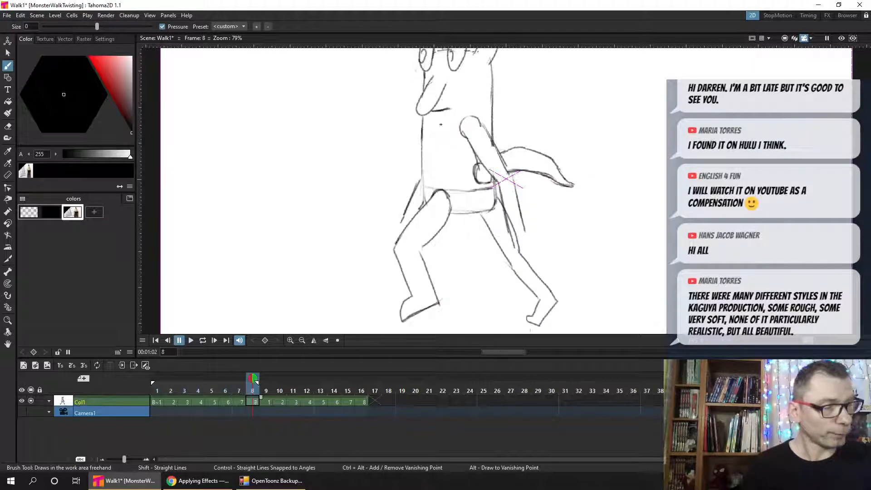
mouse_move(439, 111)
mouse_down()
mouse_move(440, 121)
mouse_move(447, 111)
mouse_up()
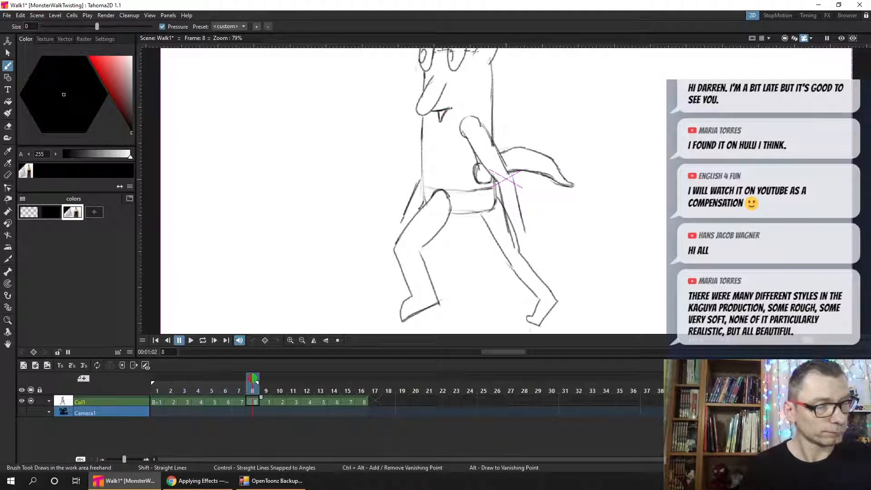
key(ctrl+s)
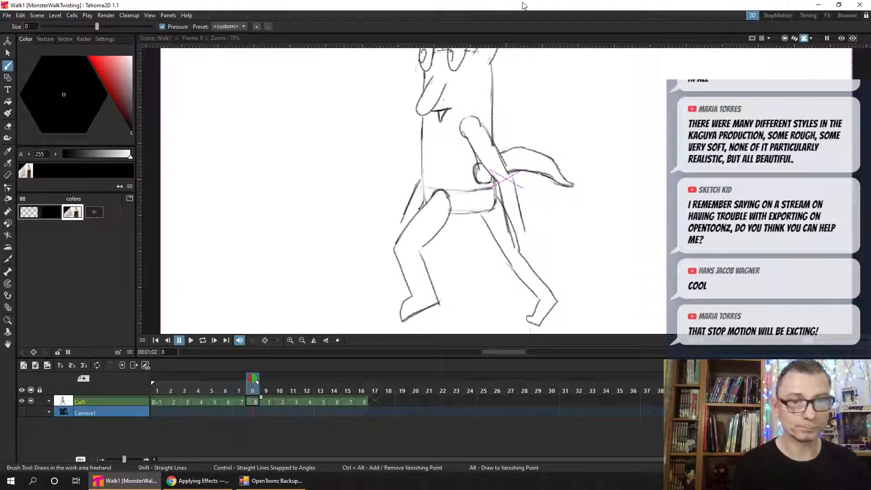
key(ctrl+s)
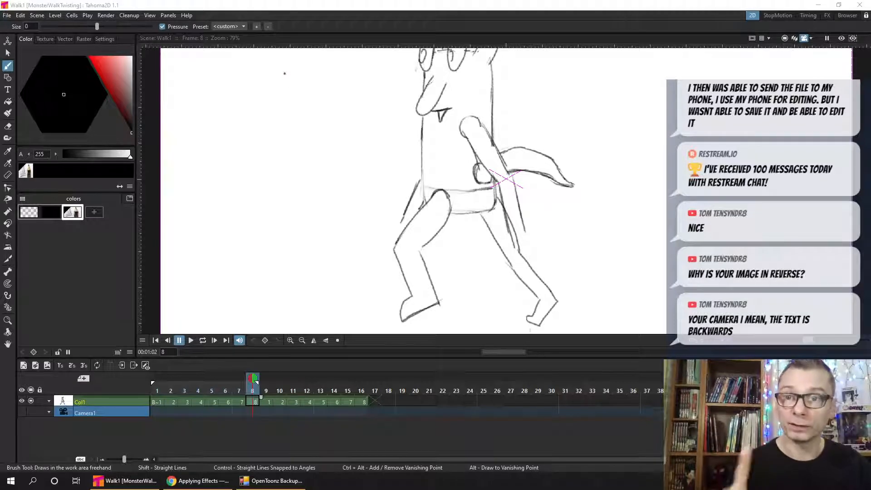
key(ctrl+s)
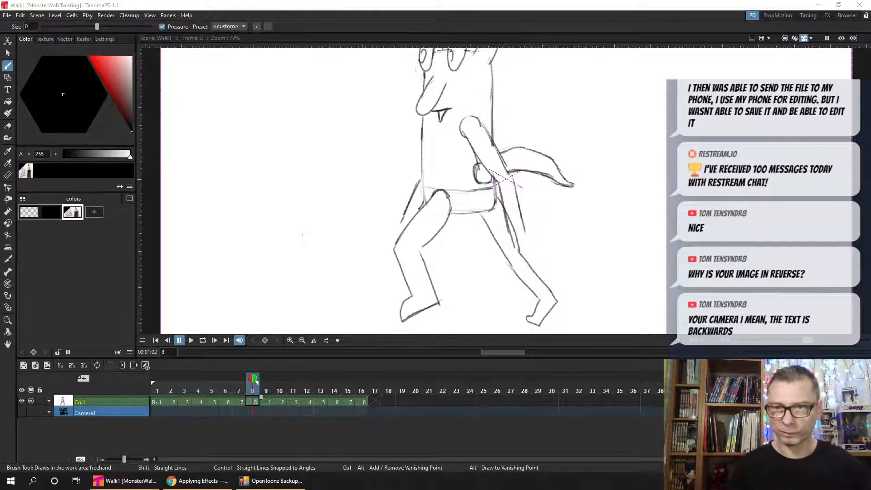
- Examine the MonsterWalkTwisting project's outputs folder in File Explorer and return to Tahoma2D
drag(0, 223, 233, 28)
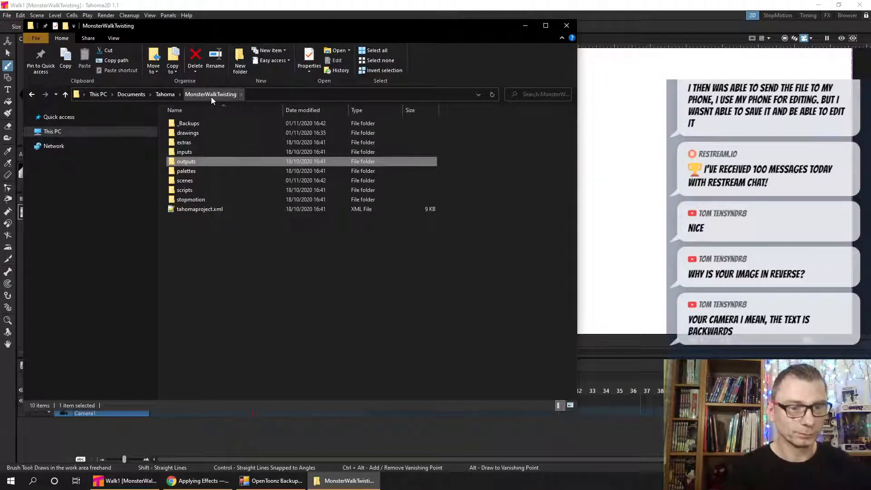
click(224, 298)
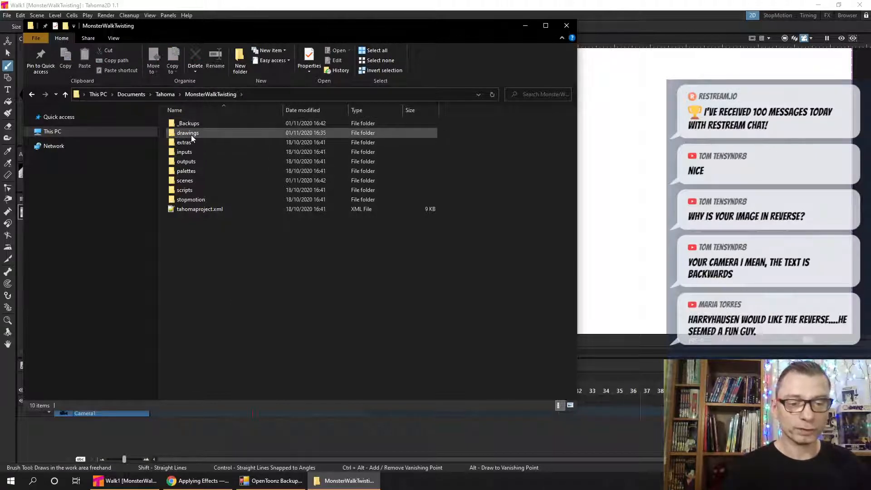
click(188, 154)
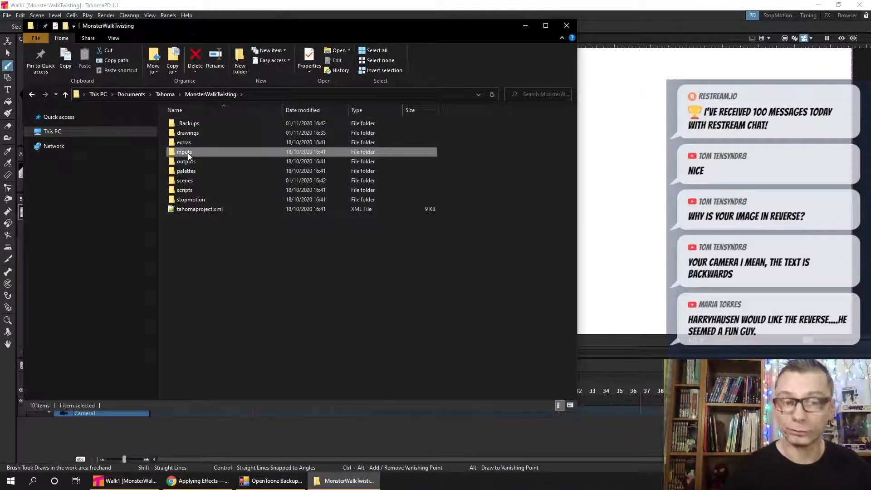
click(189, 162)
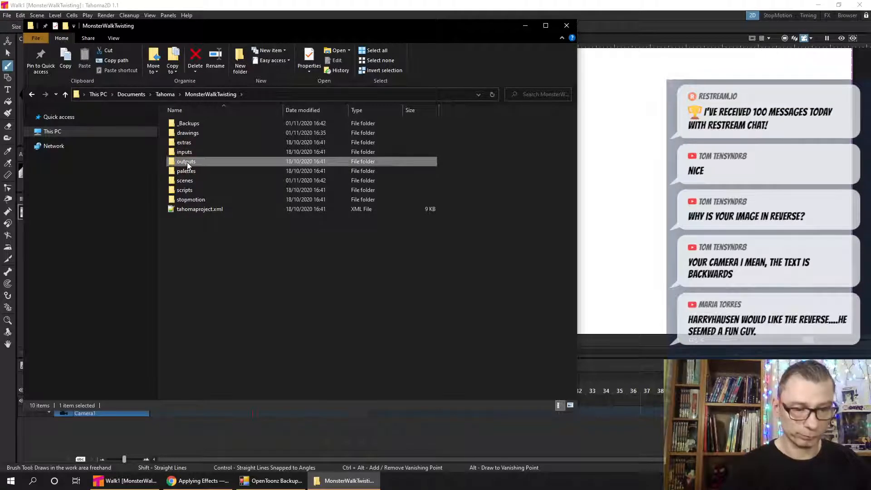
double_click(187, 163)
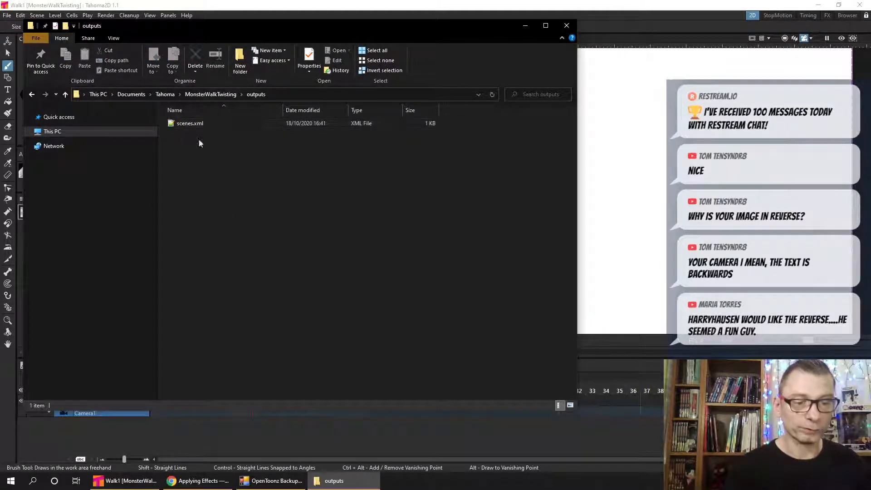
drag(225, 30, 243, 147)
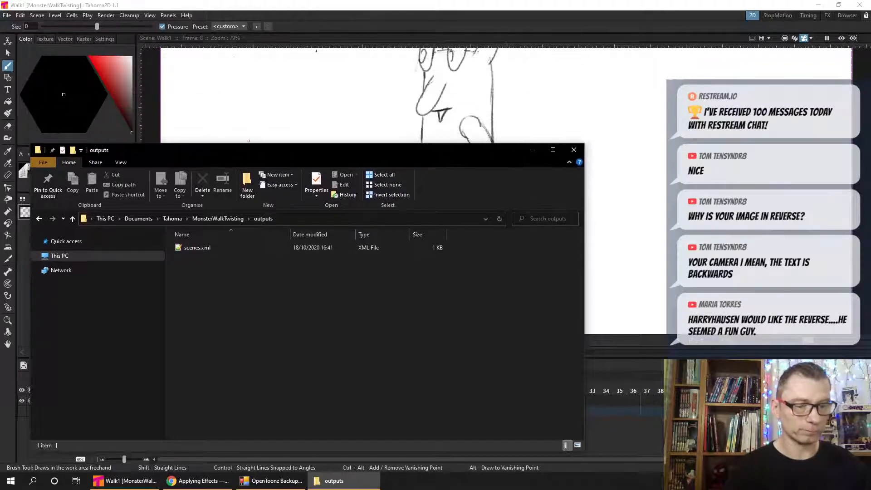
click(324, 10)
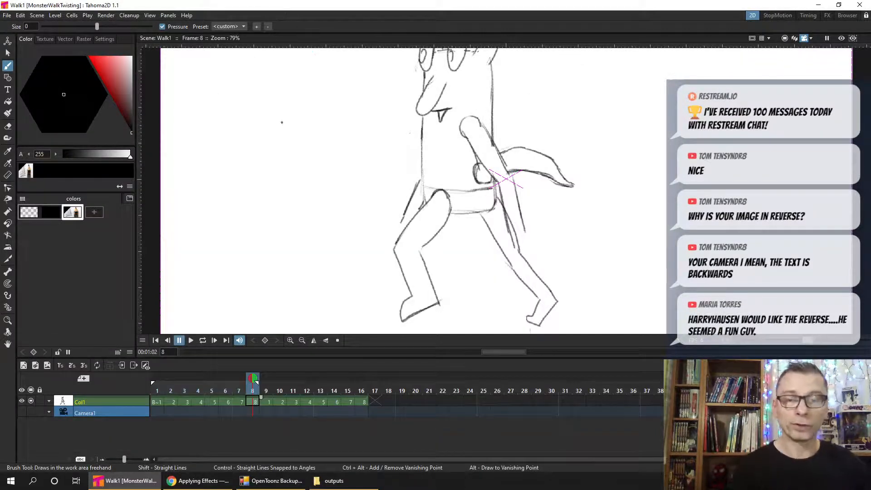
- Open the output settings and set the render range's end frame to 8
click(106, 15)
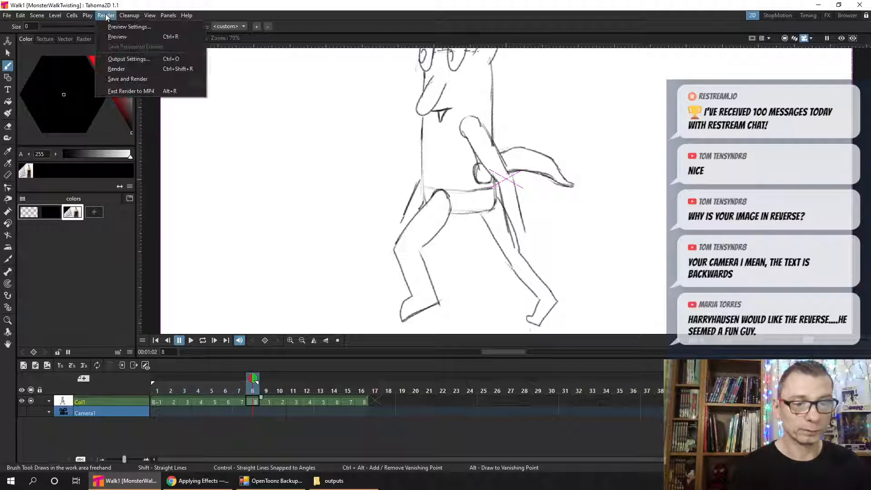
click(126, 59)
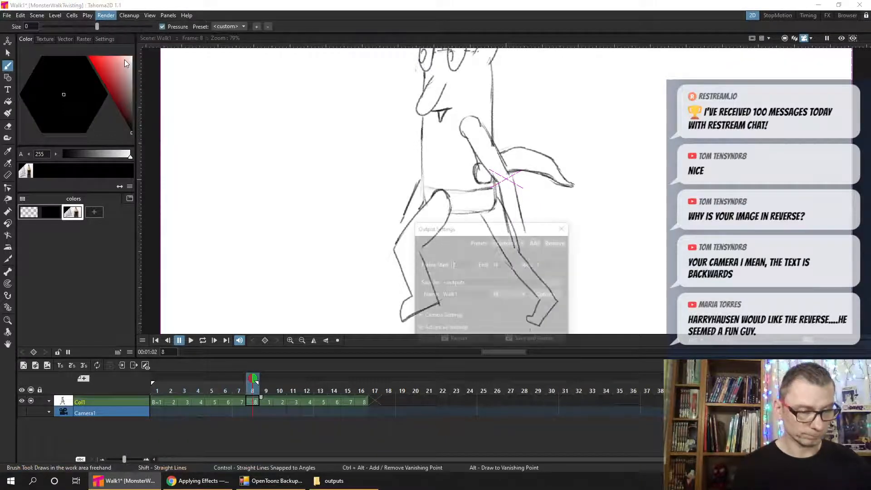
drag(513, 230, 284, 66)
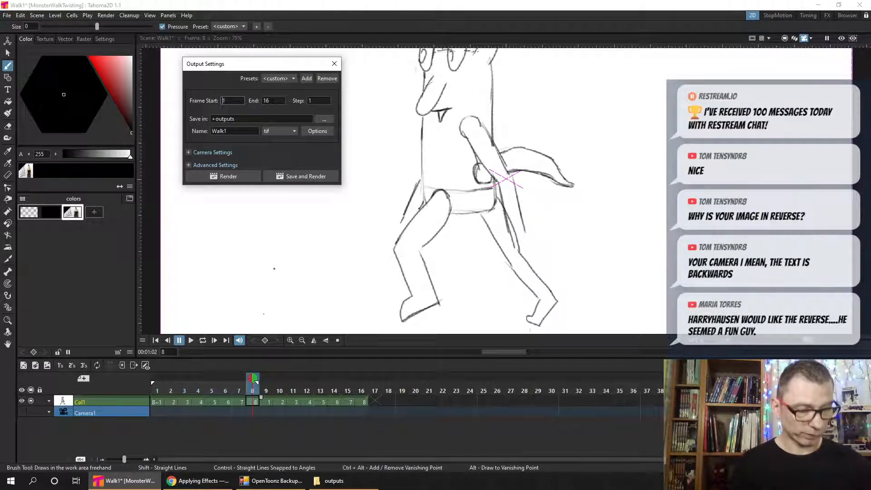
key(Tab)
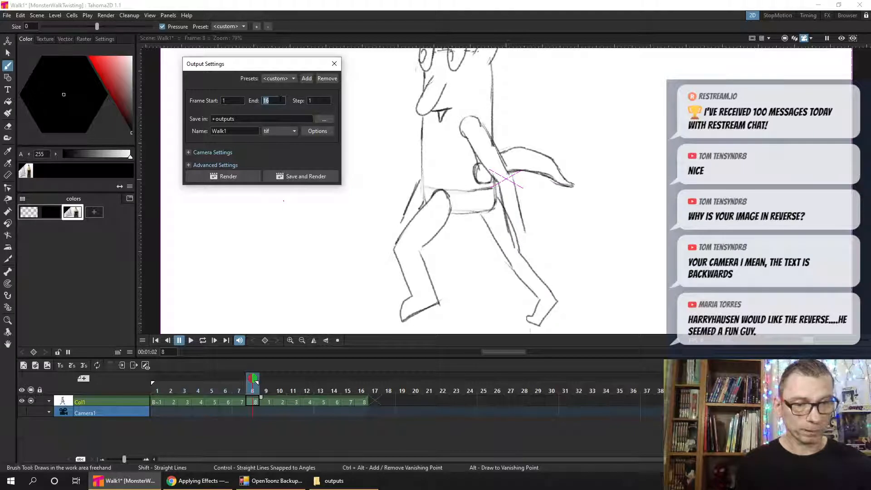
text(8)
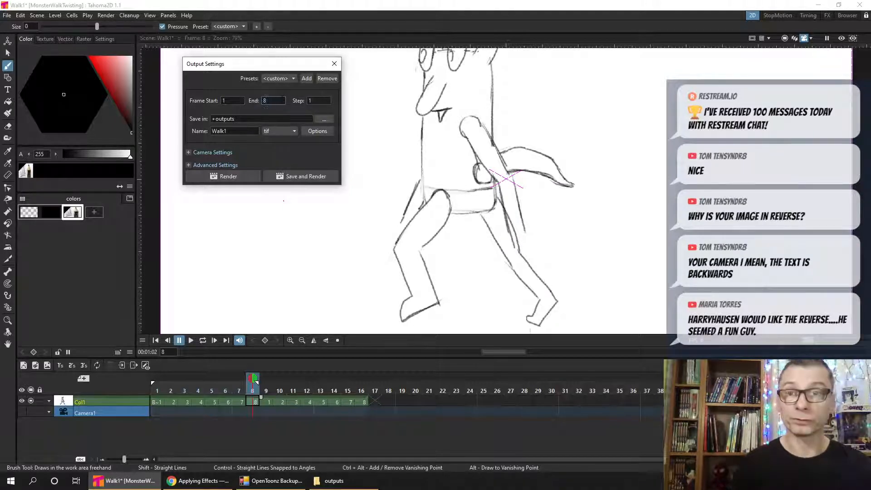
- Name the render output MonsterWalk and choose mp4 as its file format
click(232, 131)
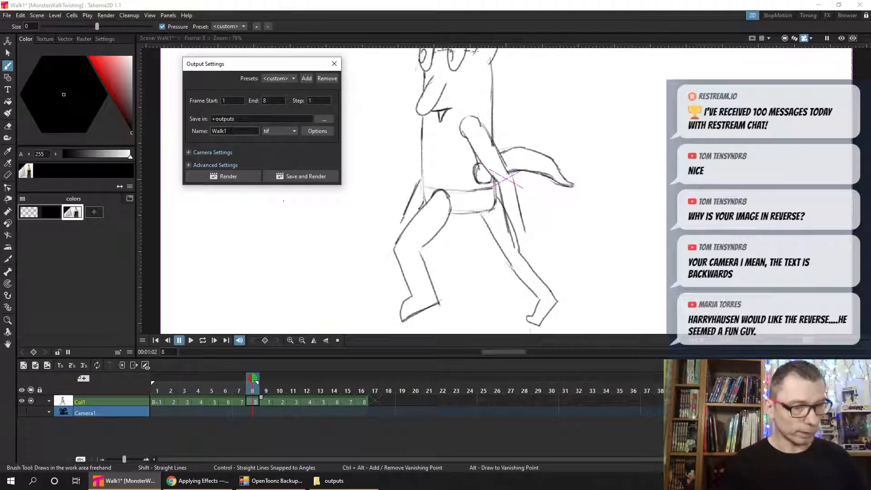
key(BackSpace)
text(Monster)
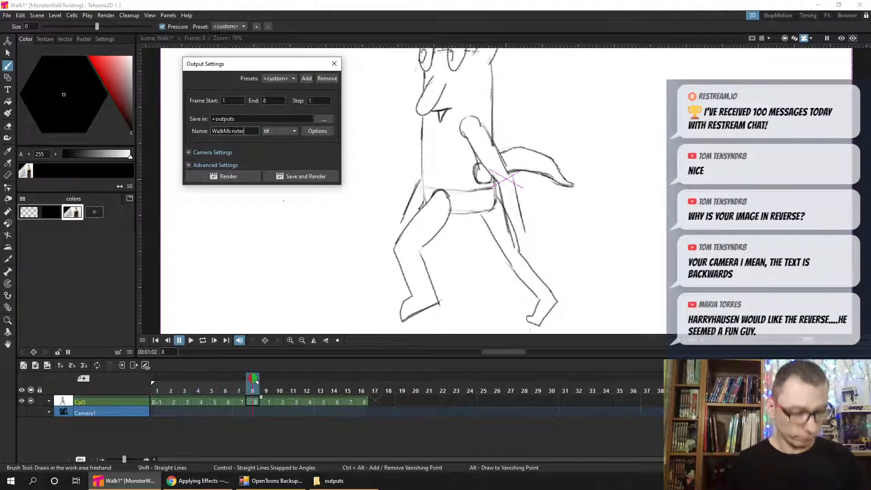
key(Home)
key(Delete)
key(Delete)
key(Delete)
key(Delete)
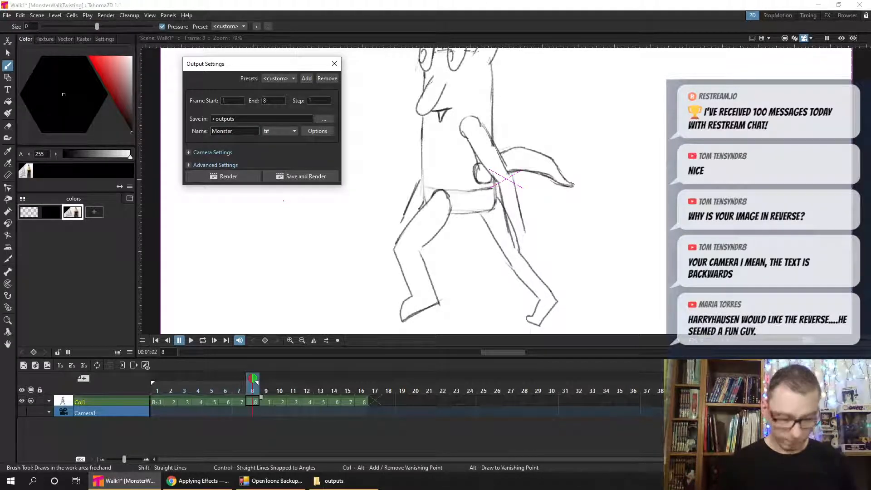
text(Walk)
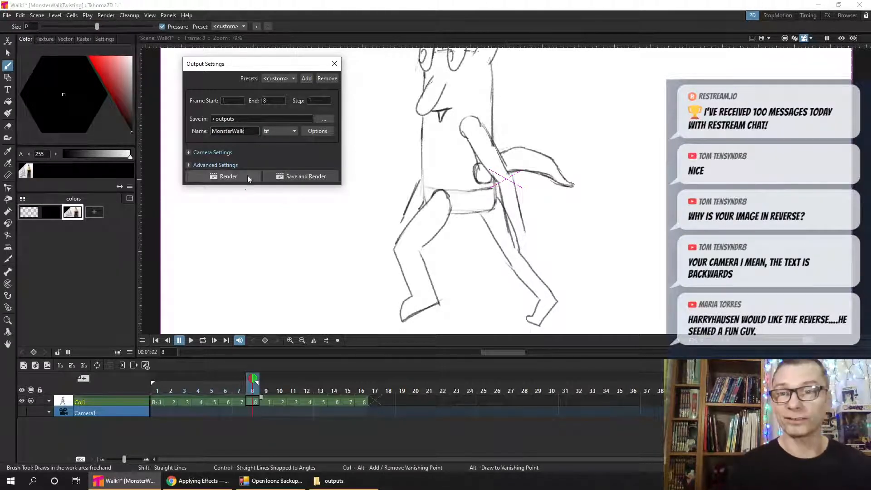
click(293, 131)
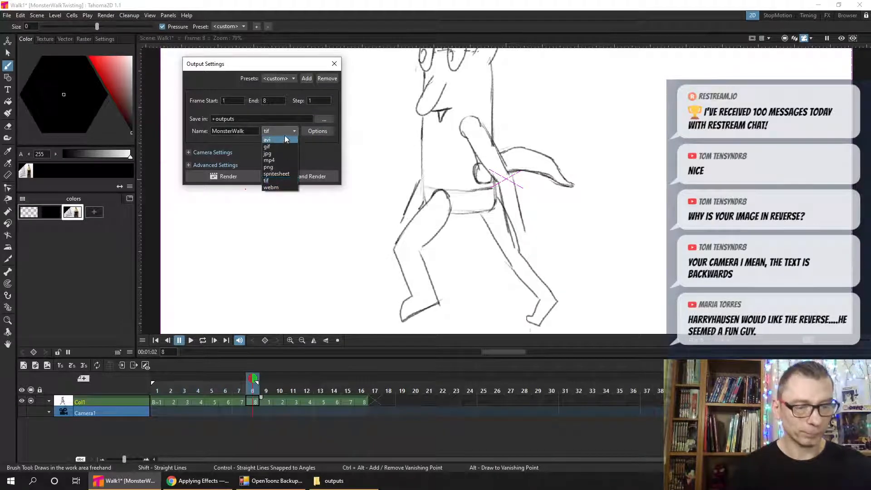
click(276, 160)
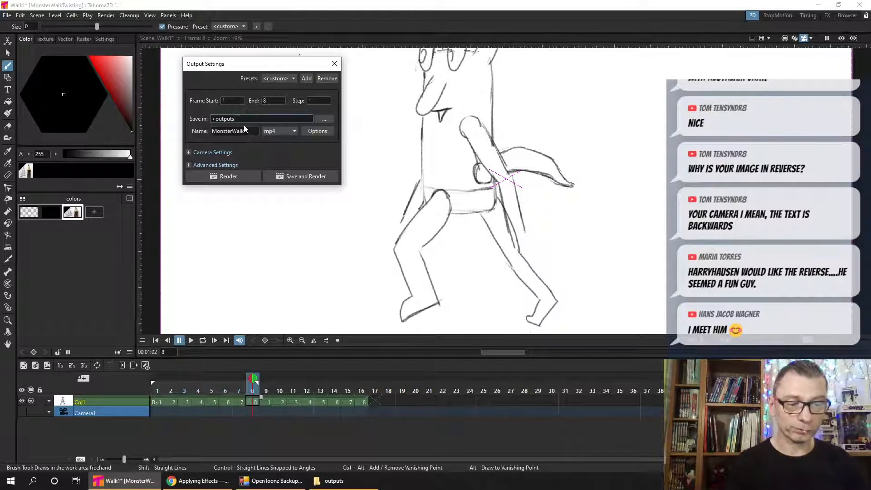
- Examine the render destination in File Explorer and the project's folder tree, leaving the save location set to outputs
click(334, 480)
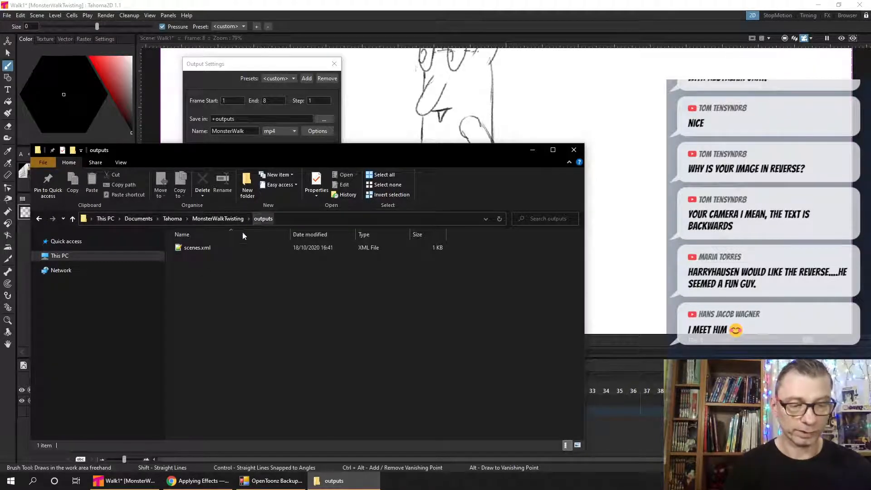
click(268, 65)
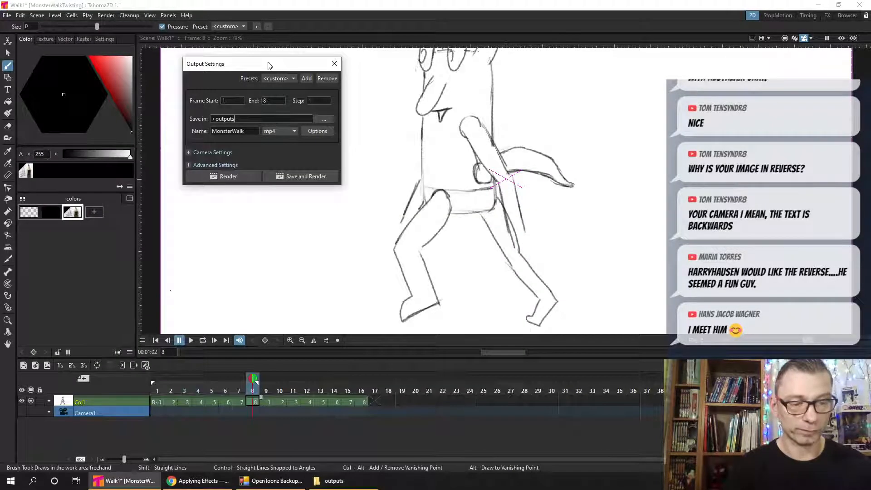
click(327, 120)
drag(395, 116, 440, 73)
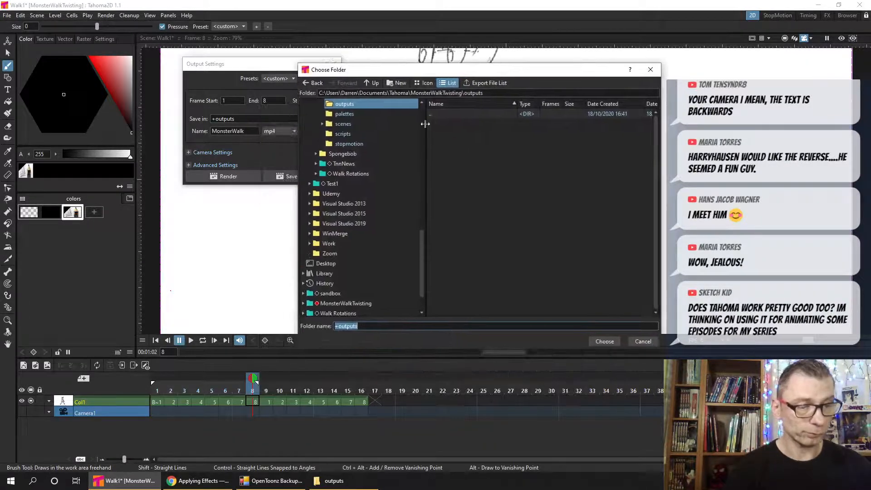
drag(421, 254, 429, 225)
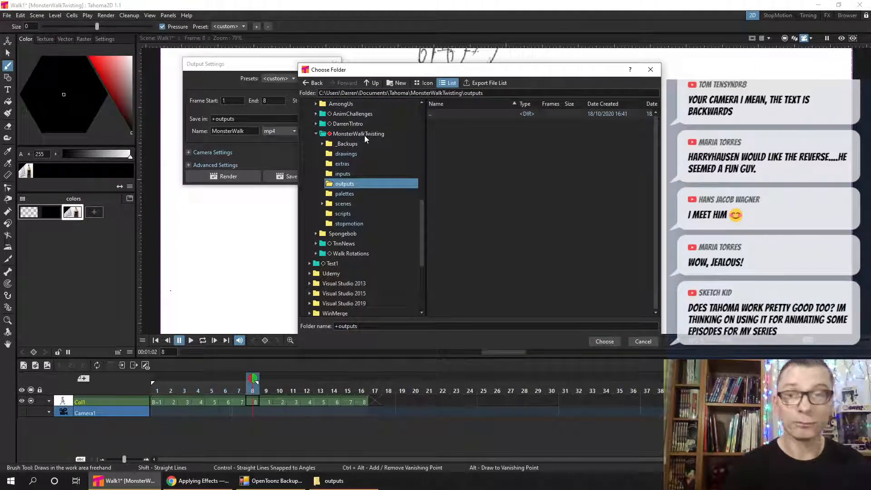
mouse_move(424, 224)
mouse_down()
mouse_move(425, 121)
mouse_move(422, 241)
mouse_up()
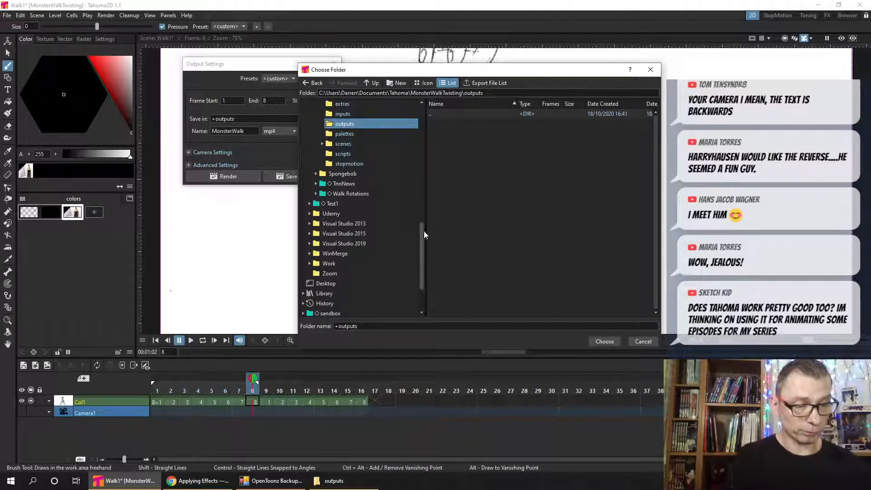
drag(423, 238, 425, 190)
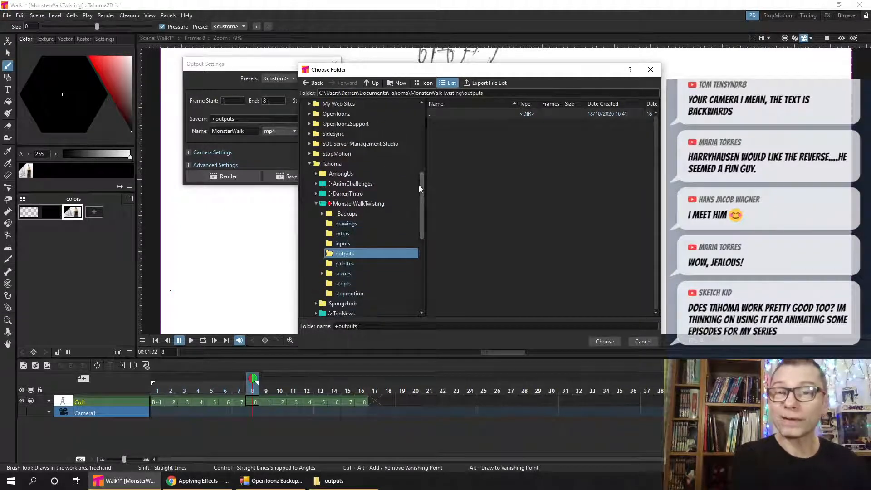
click(650, 69)
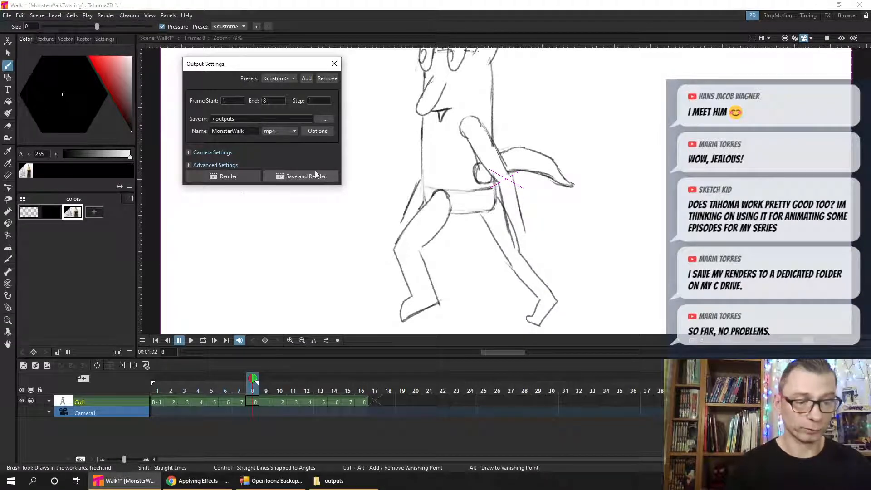
- Save the scene, render it to MonsterWalk.mp4, and bring up the outputs folder in File Explorer
click(302, 178)
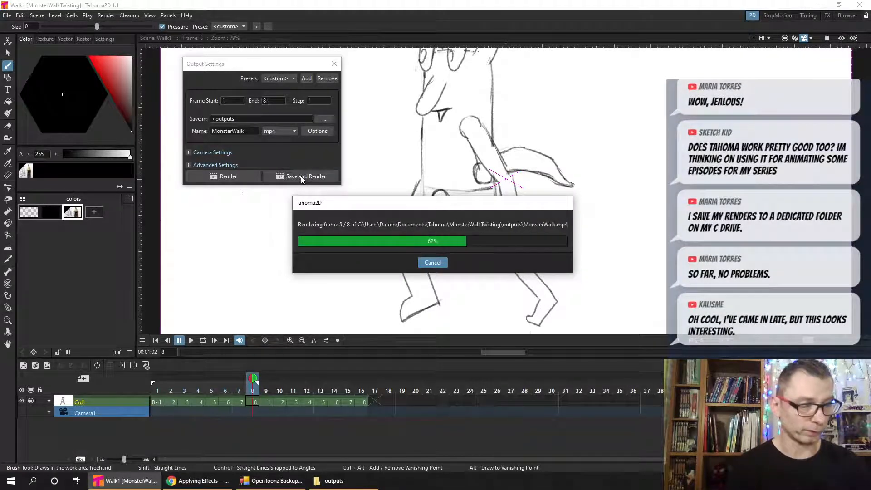
click(345, 473)
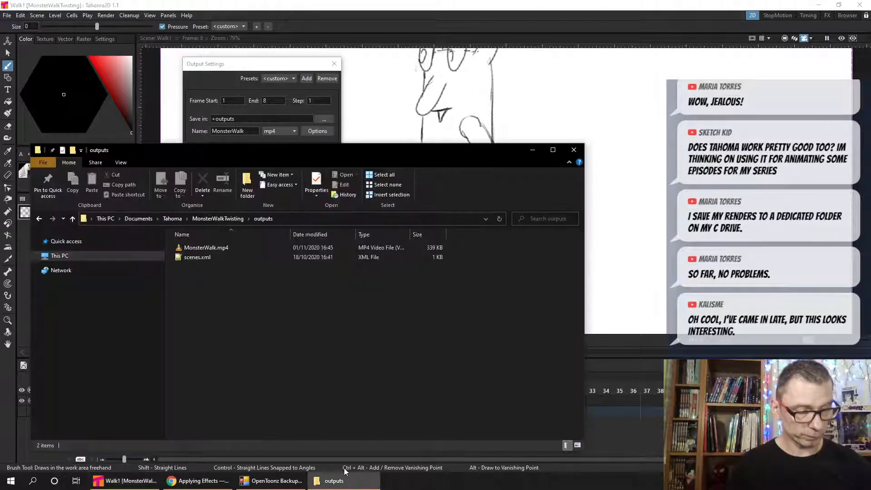
- Check the rendered MonsterWalk.mp4 in the outputs folder
click(216, 249)
click(233, 262)
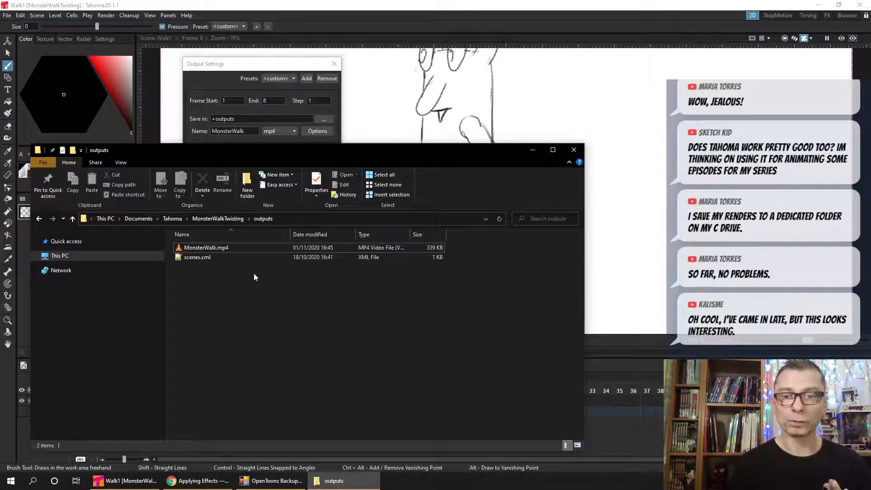
- Return to Tahoma2D, change the render output to gif, name it MonsterWalkies, and save and render the scene
click(277, 65)
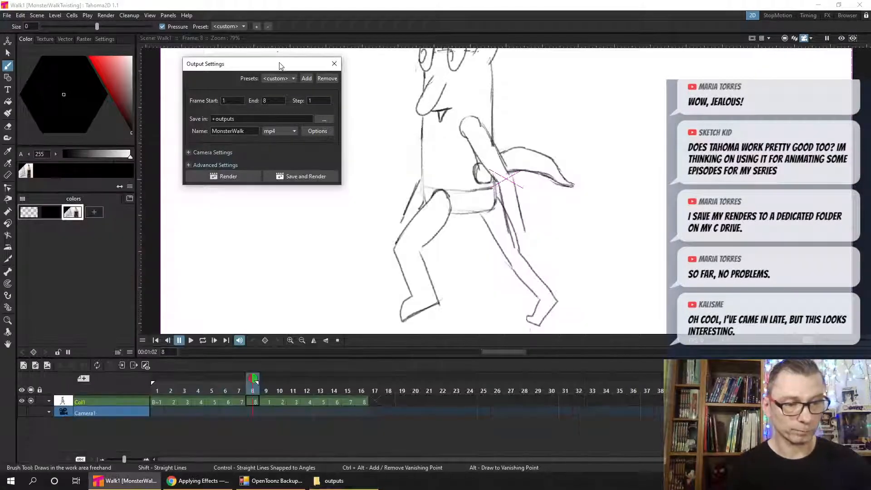
click(288, 132)
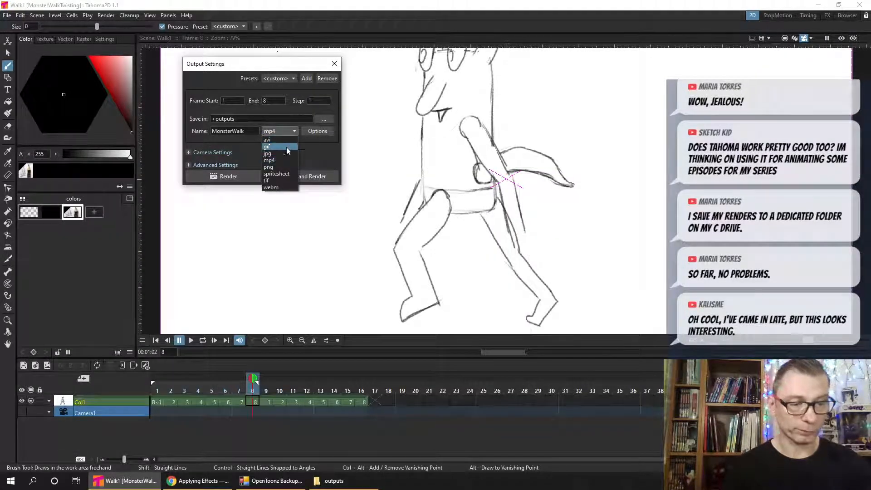
click(275, 146)
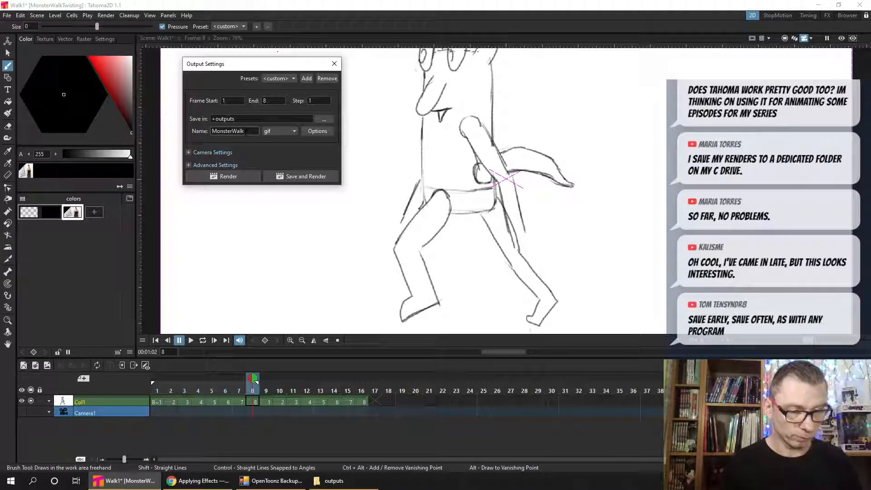
text(ies)
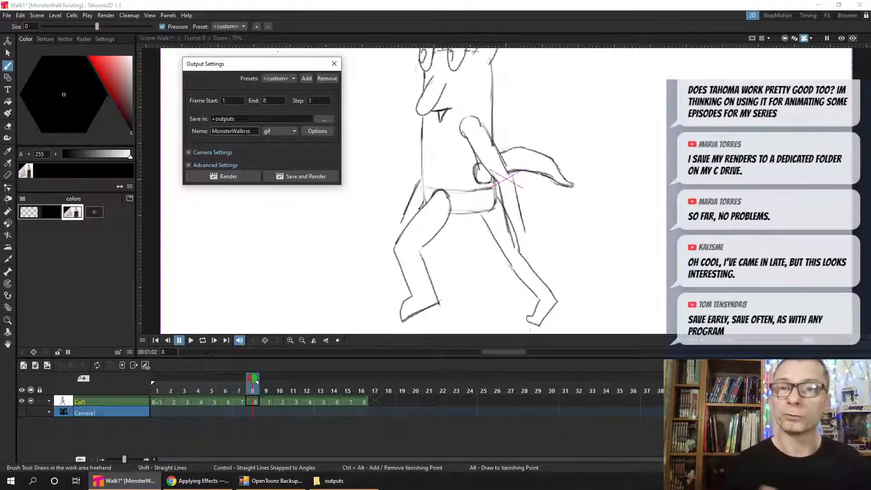
click(318, 176)
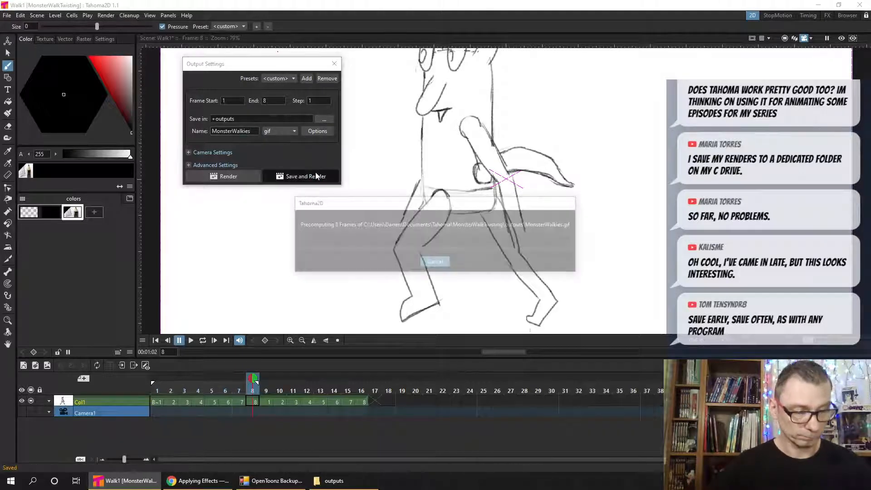
- Bring up the outputs folder in File Explorer and open MonsterWalkies.gif to check the render
click(337, 480)
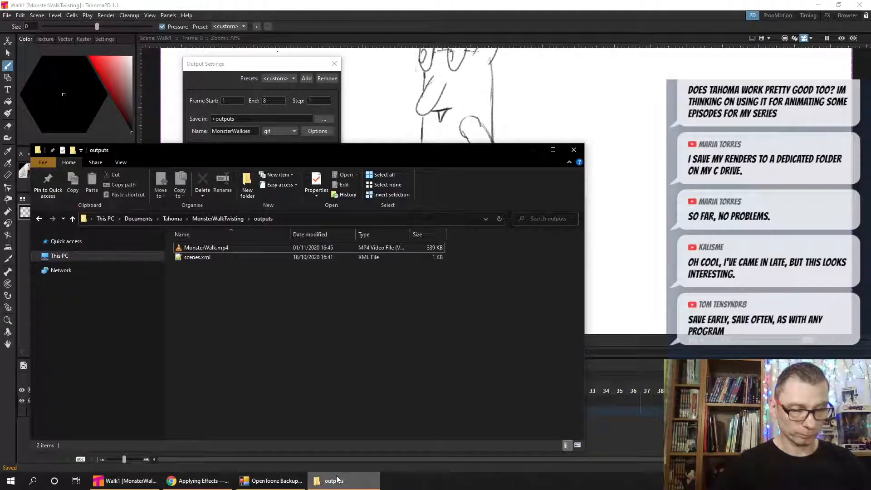
drag(502, 152, 402, 112)
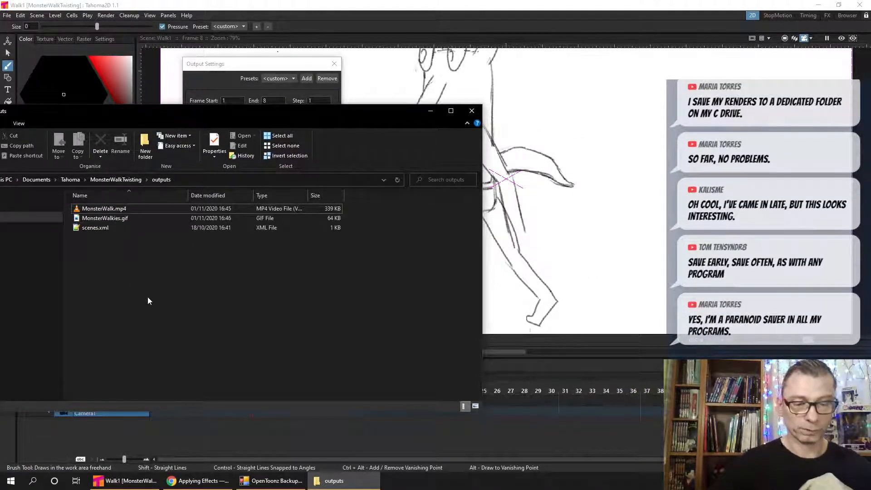
double_click(125, 220)
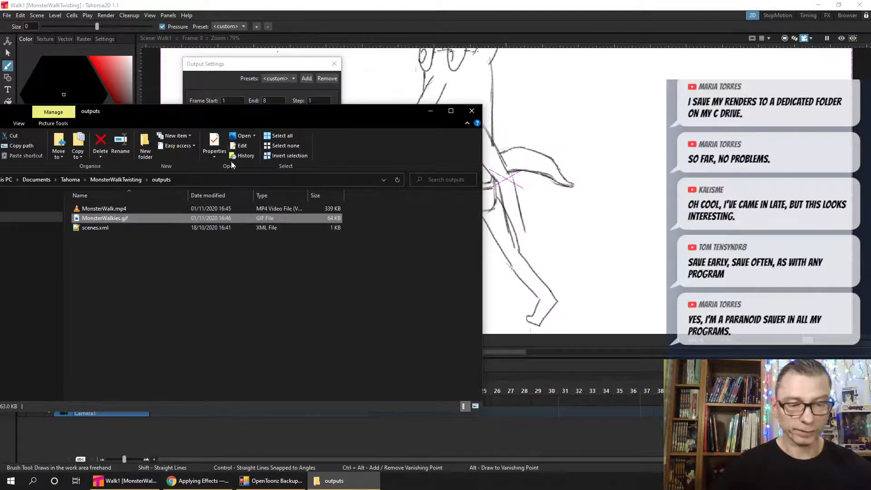
drag(240, 110, 367, 150)
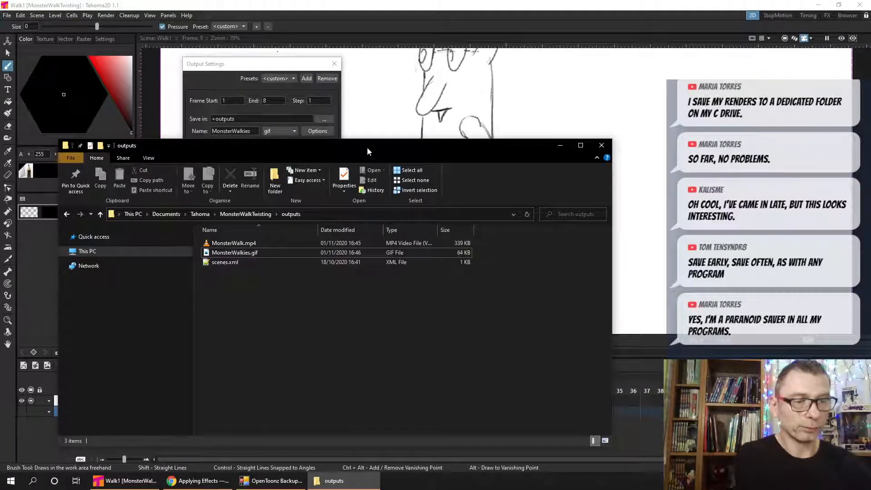
- Go back to Tahoma2D, review the save location and output name, close the output settings and save everything in the scene
click(285, 67)
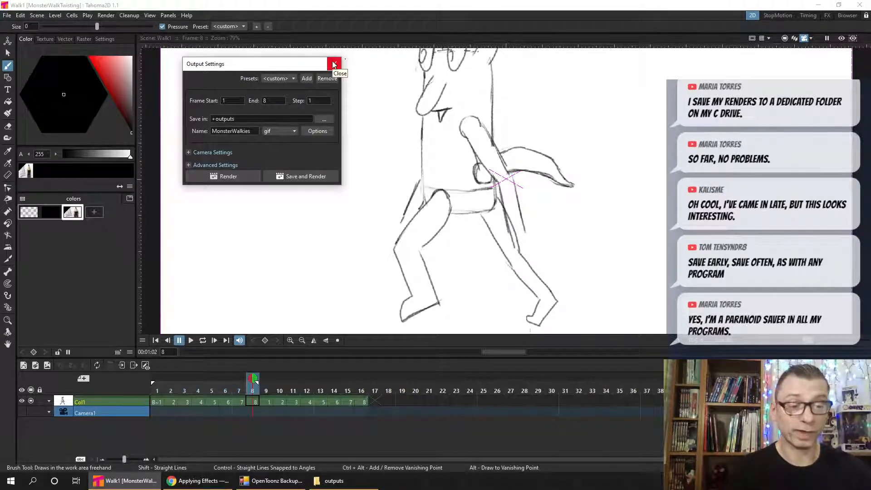
click(247, 117)
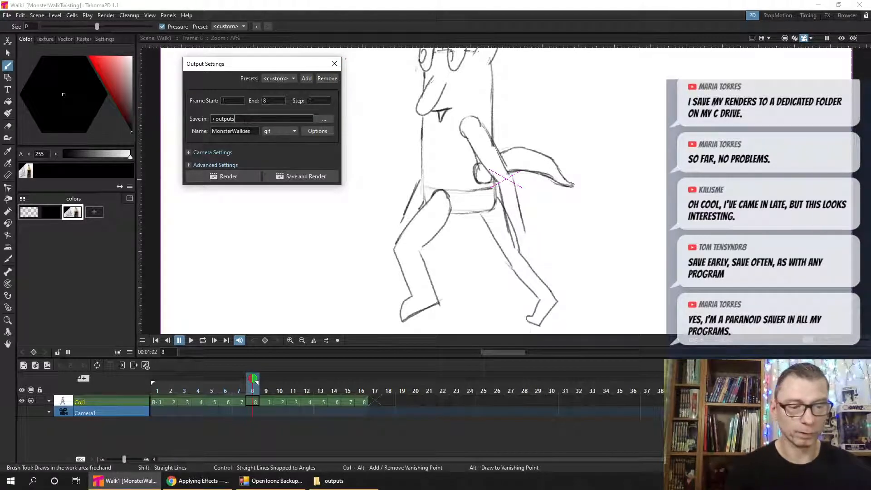
click(251, 131)
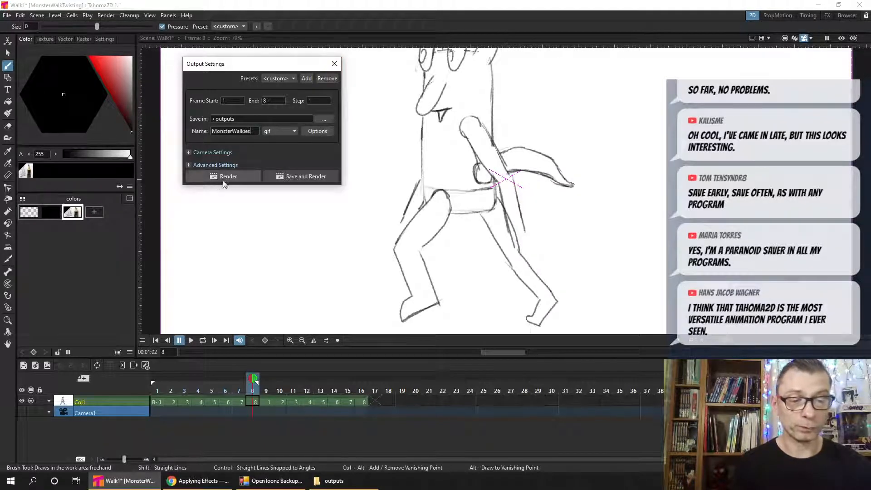
click(334, 64)
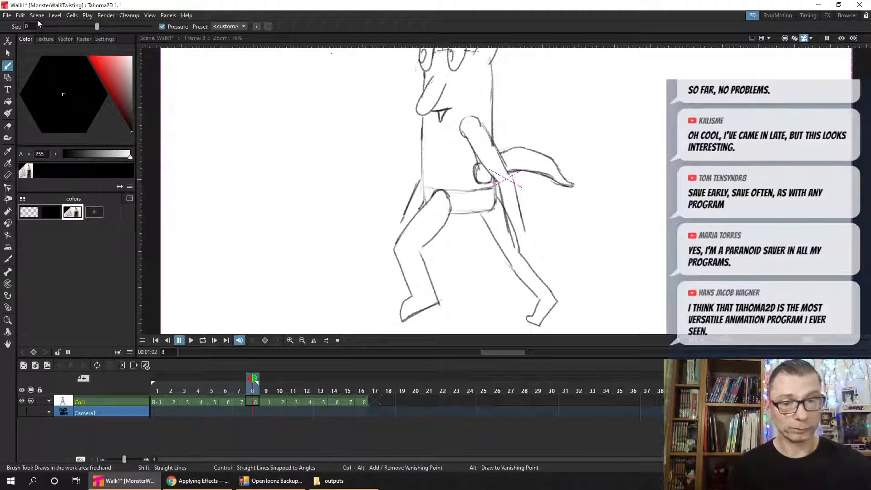
click(7, 15)
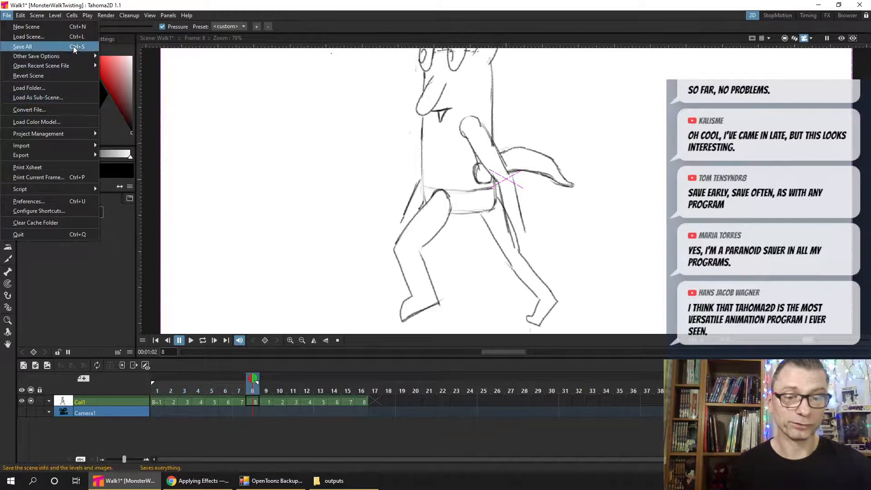
click(74, 48)
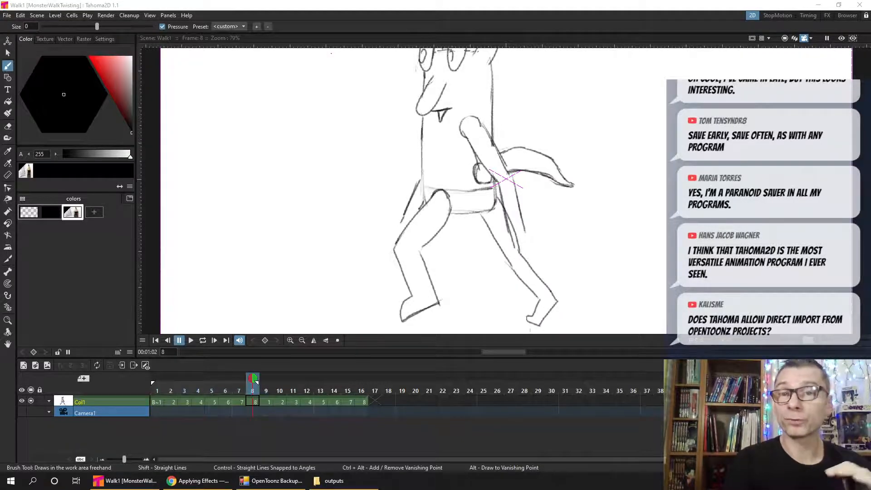
- Start loading a scene and browse to the scenes folder of OpenToonz's Futurama project FuturamaFanEpisode01
click(7, 16)
click(48, 36)
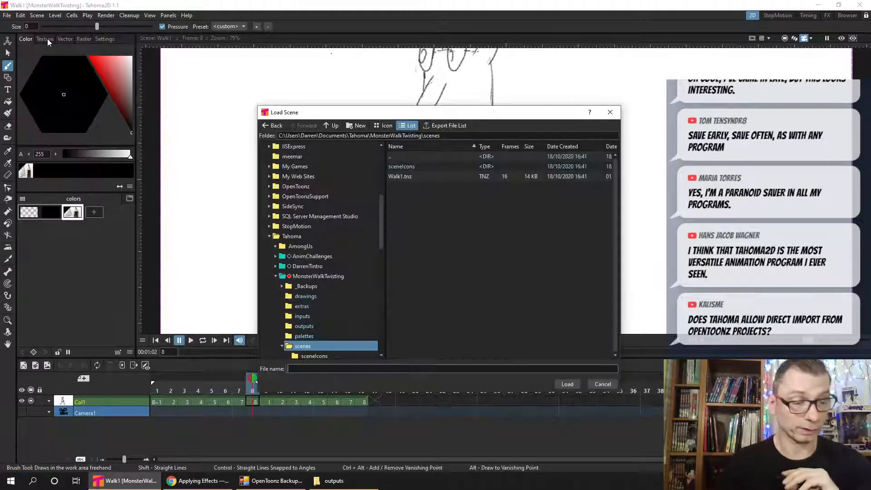
mouse_move(380, 226)
mouse_down()
mouse_move(383, 189)
mouse_move(382, 229)
mouse_up()
click(296, 305)
scroll(381, 205, down, 2)
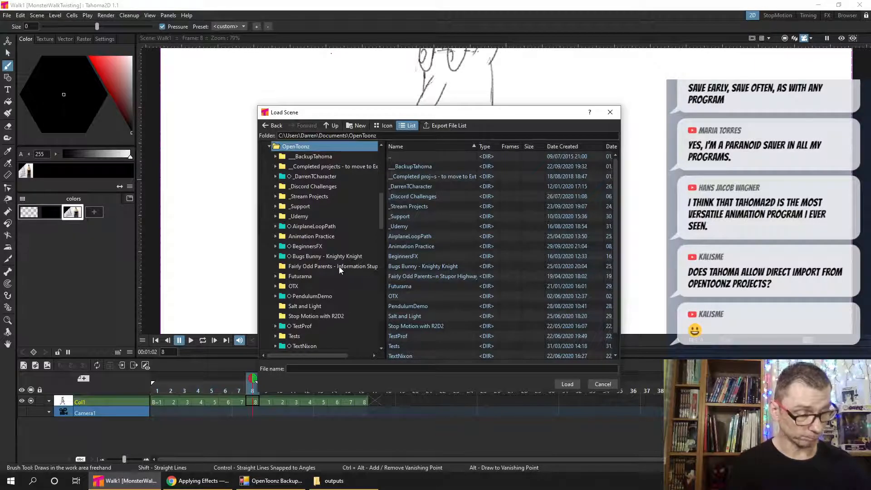
double_click(291, 276)
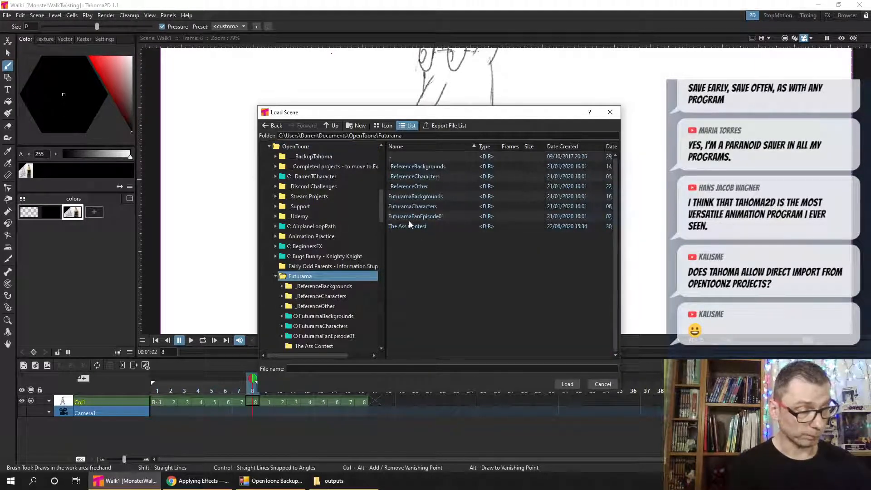
drag(381, 209, 380, 236)
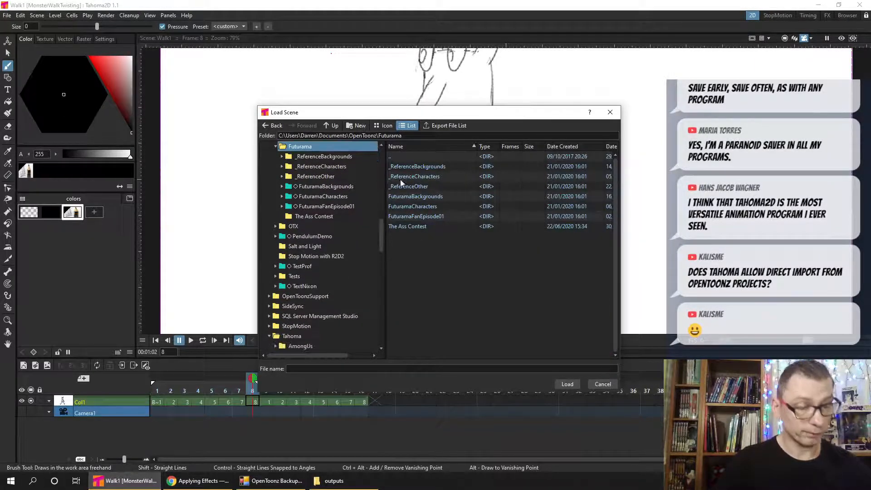
click(282, 207)
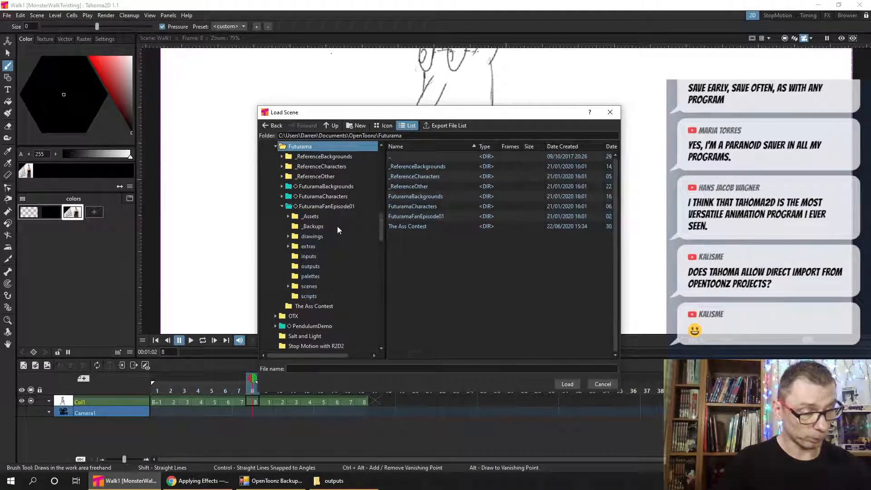
click(350, 287)
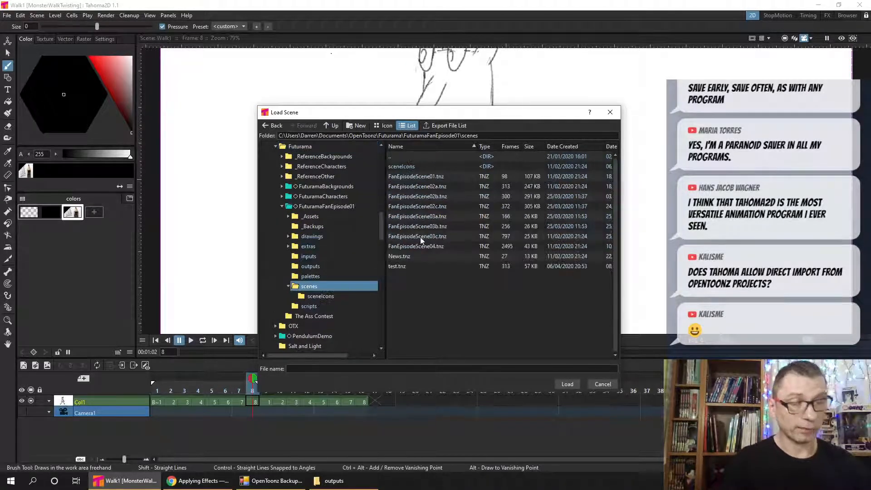
- Load the OpenToonz scene FanEpisodeScene01.tnz and scrub its timeline to frame 35
click(439, 176)
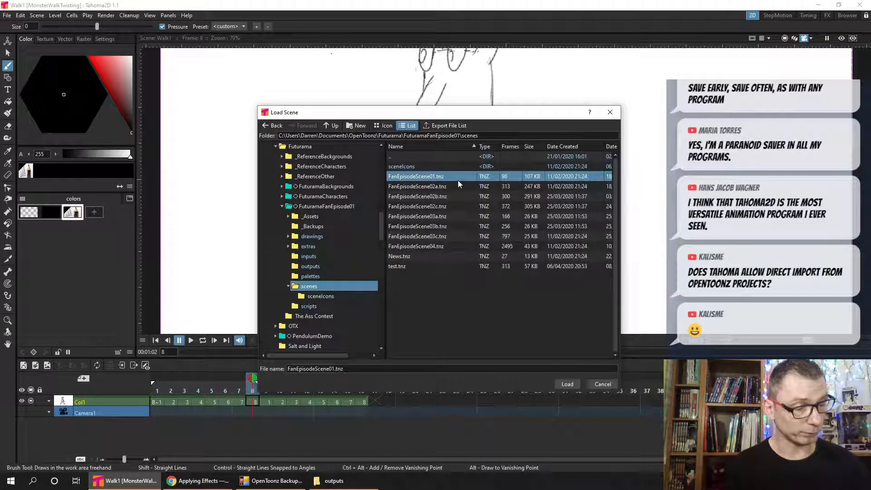
click(569, 384)
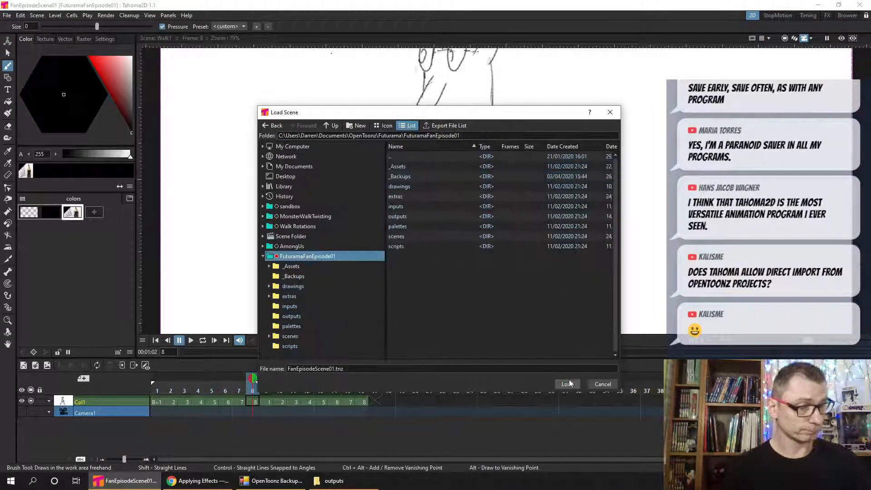
click(567, 384)
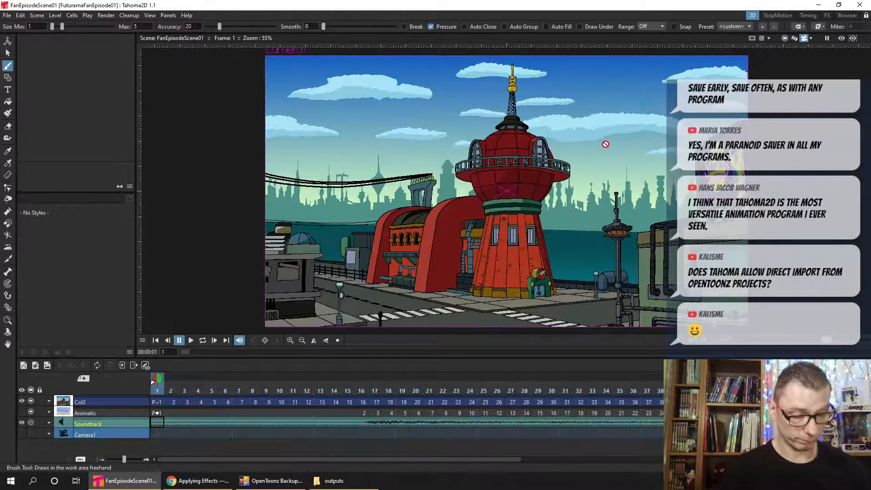
drag(164, 387, 625, 380)
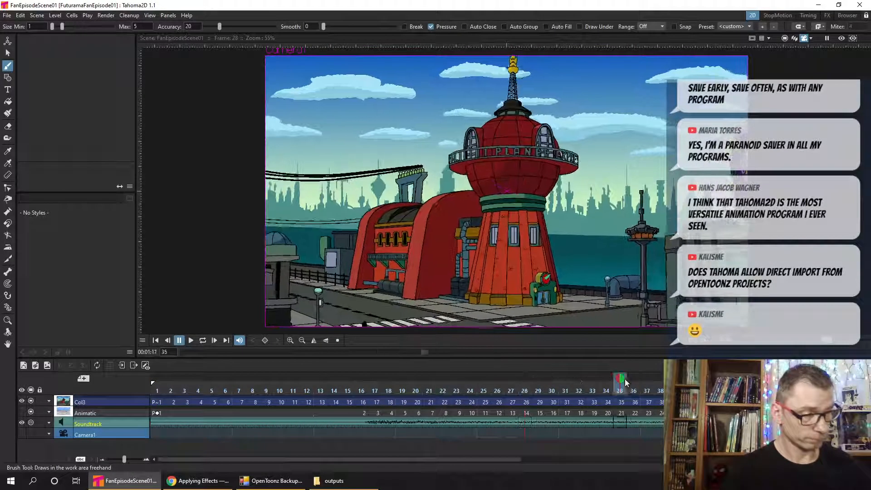
- Reopen the MonsterWalkTwisting project's Walk1 scene from the recent scene files
click(7, 17)
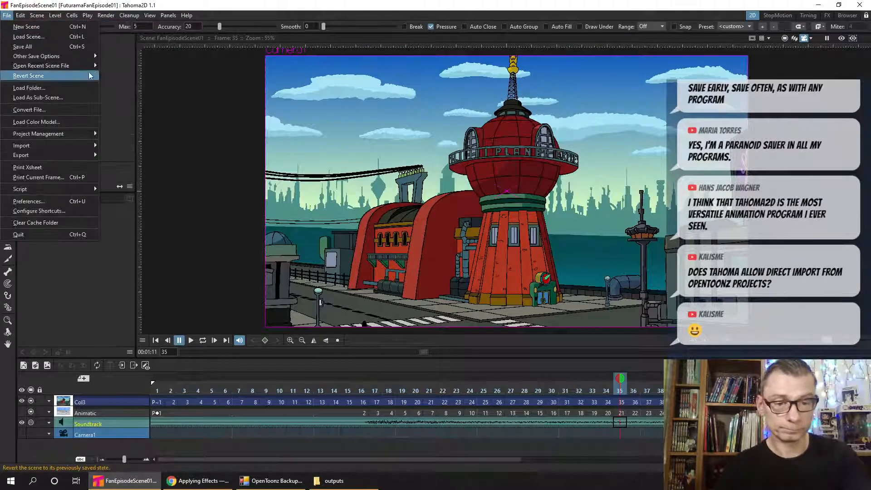
mouse_move(84, 67)
click(328, 78)
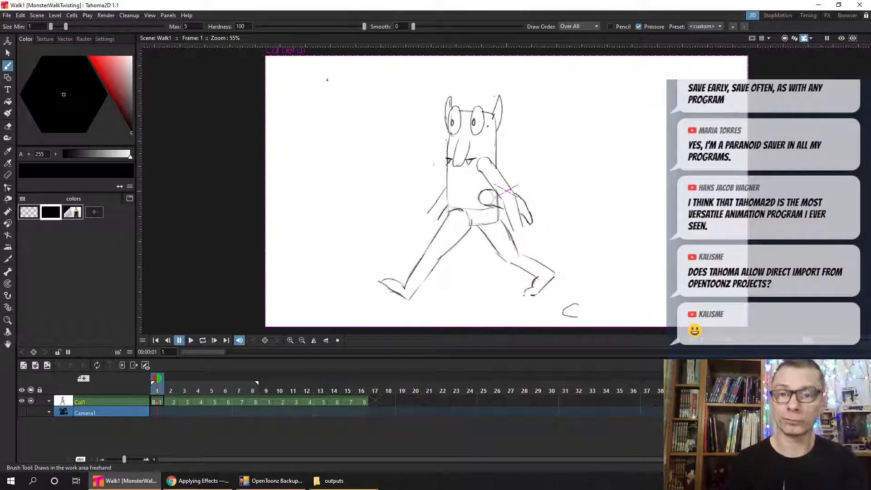
- Examine the Tahoma projects folder and the contents of the MonsterWalkTwisting project folder in File Explorer
click(347, 474)
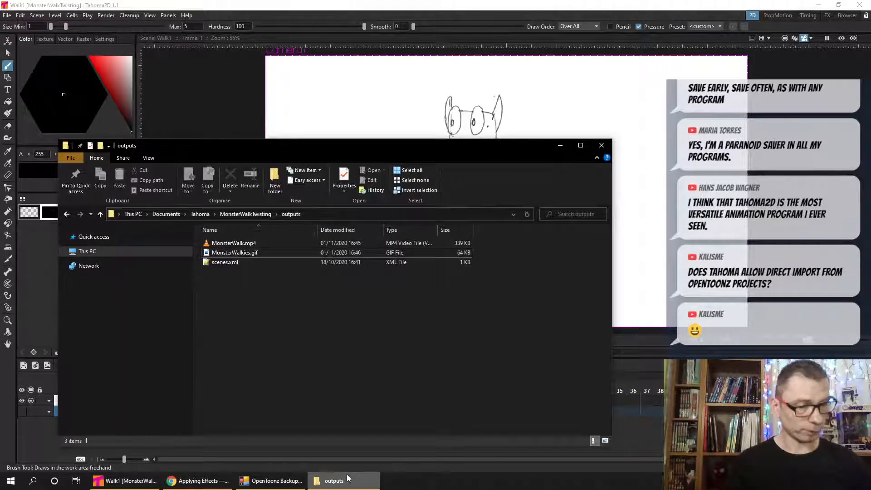
click(252, 213)
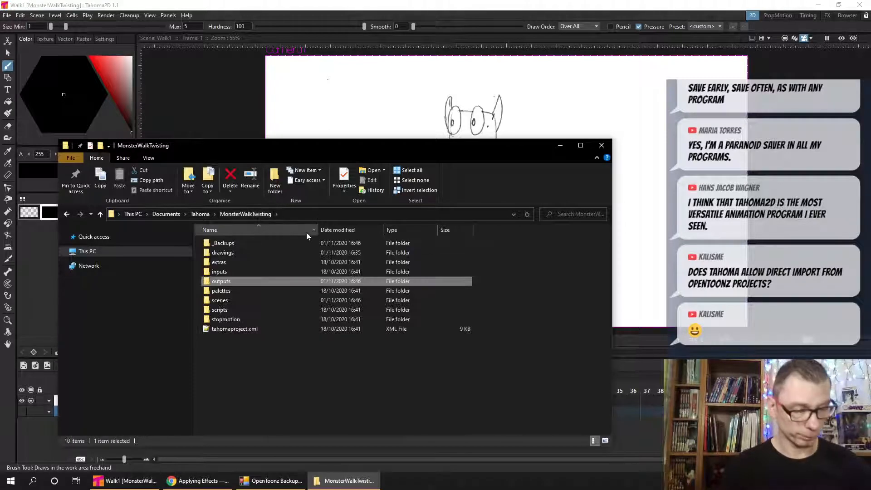
click(255, 358)
click(197, 215)
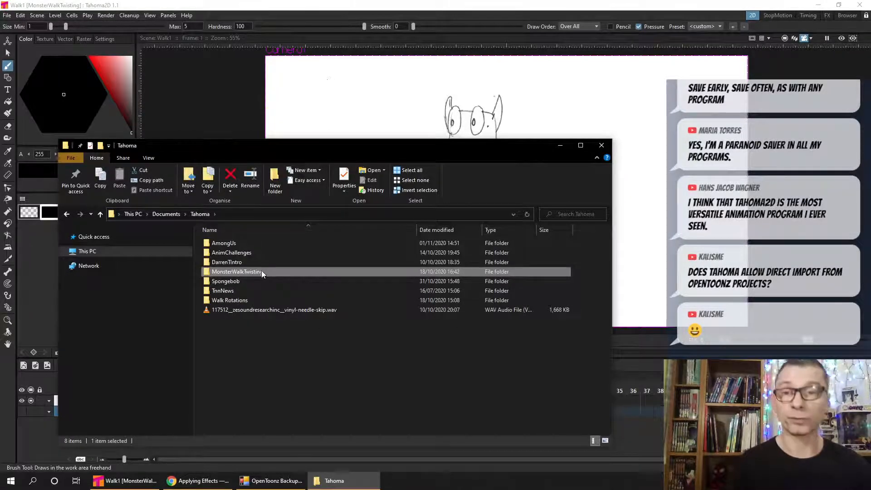
mouse_move(255, 262)
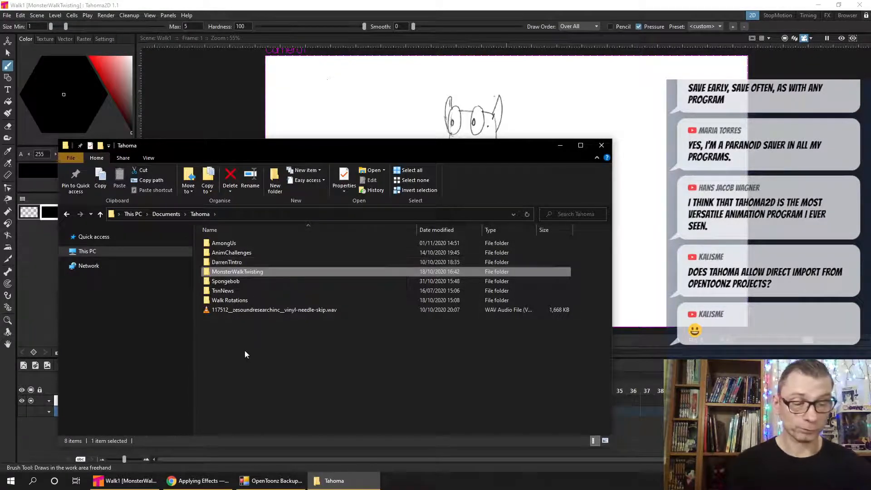
click(248, 334)
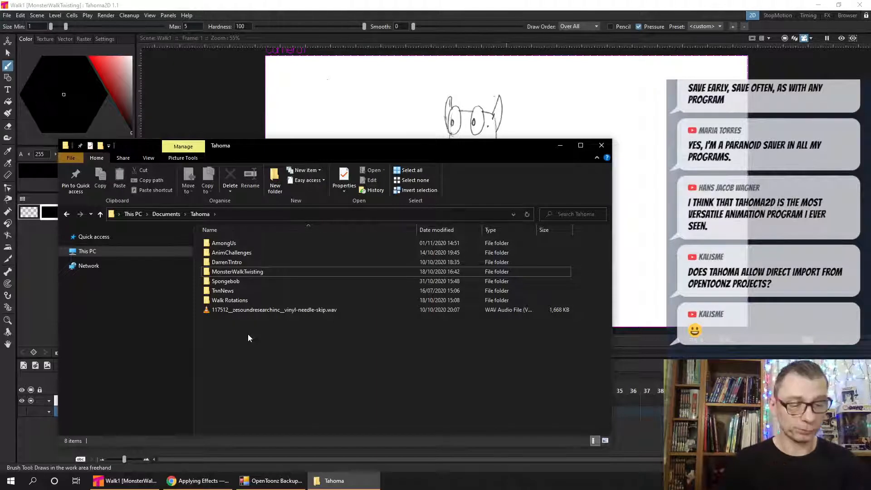
double_click(241, 271)
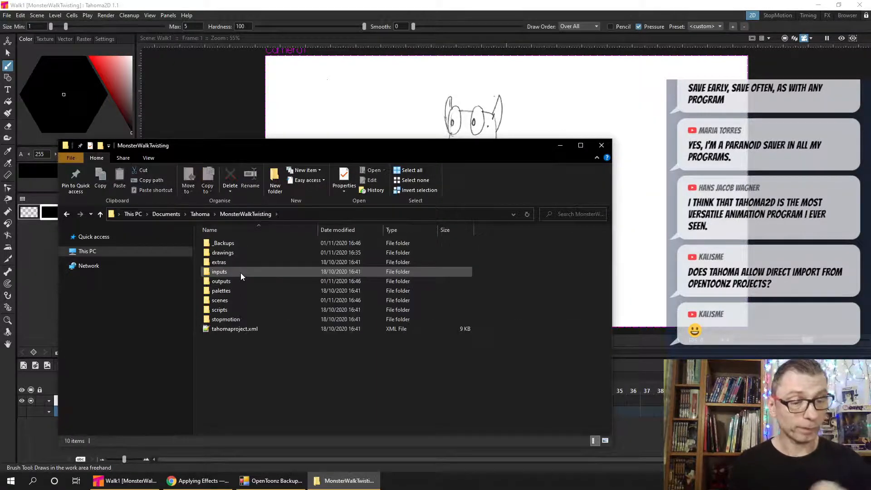
drag(327, 147, 300, 47)
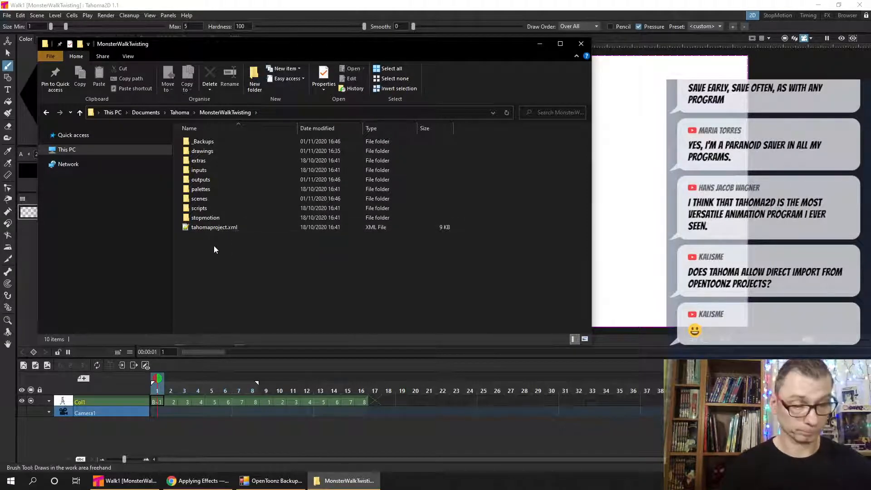
- Point out the tahomaproject.xml file in the MonsterWalkTwisting folder, and save the Walk1 scene in Tahoma2D
double_click(213, 227)
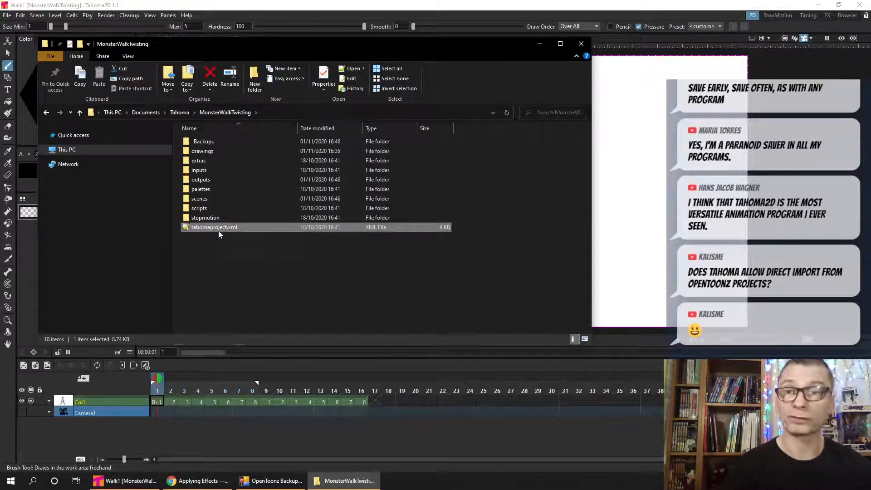
click(258, 261)
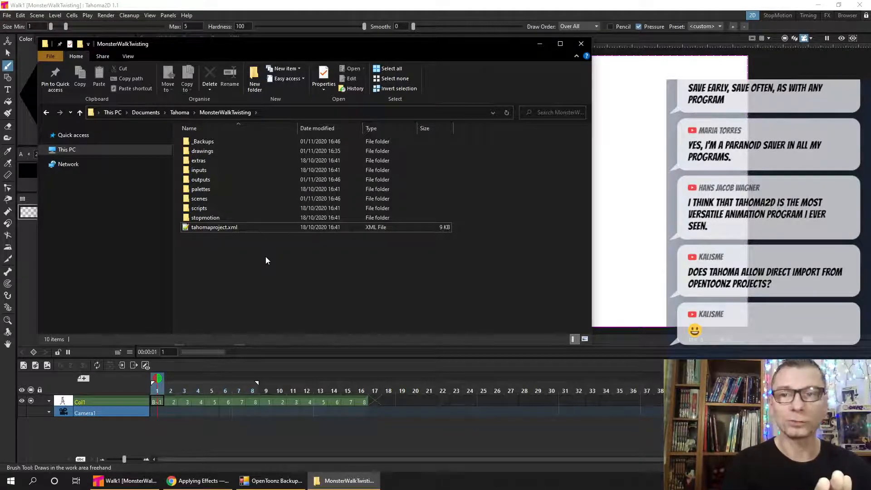
click(539, 45)
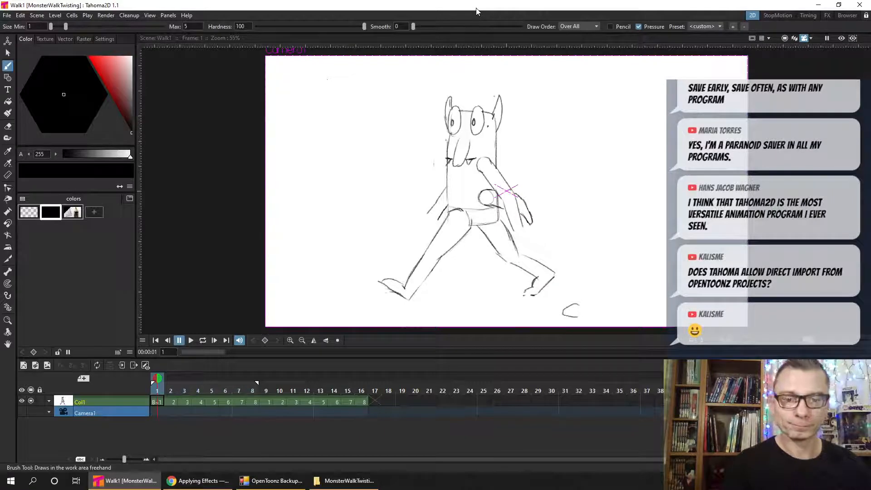
key(ctrl+s)
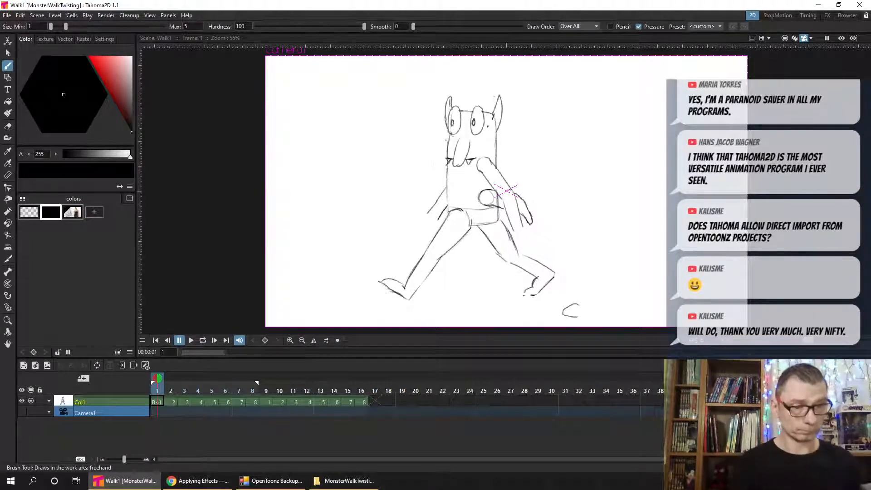
- Review the Walk1 output settings and browse the project folders available as the render's save location, leaving the location as it is
click(150, 15)
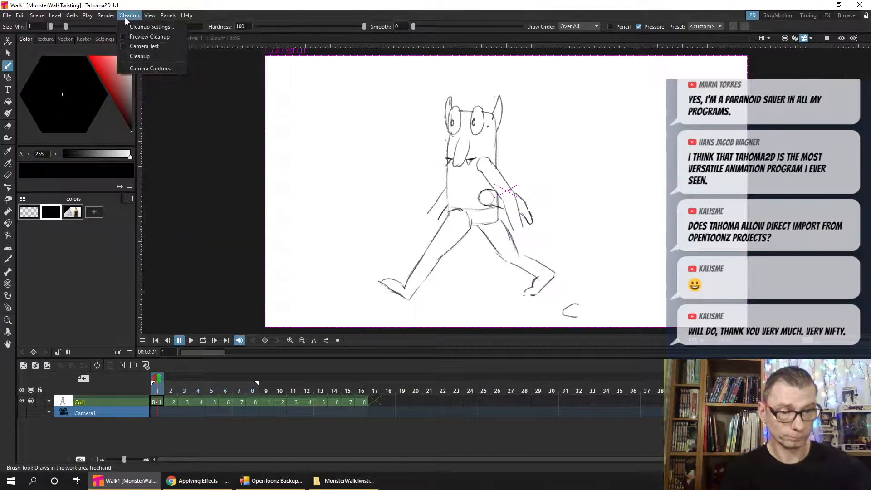
mouse_move(107, 16)
click(160, 59)
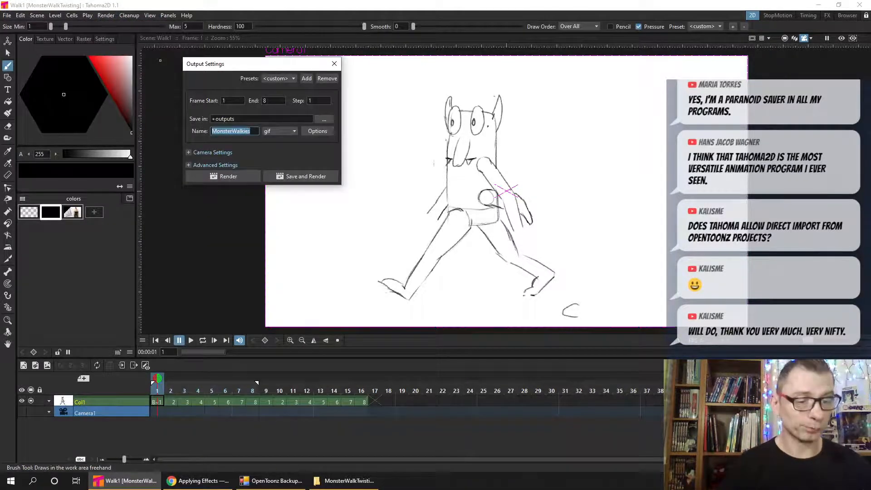
click(241, 118)
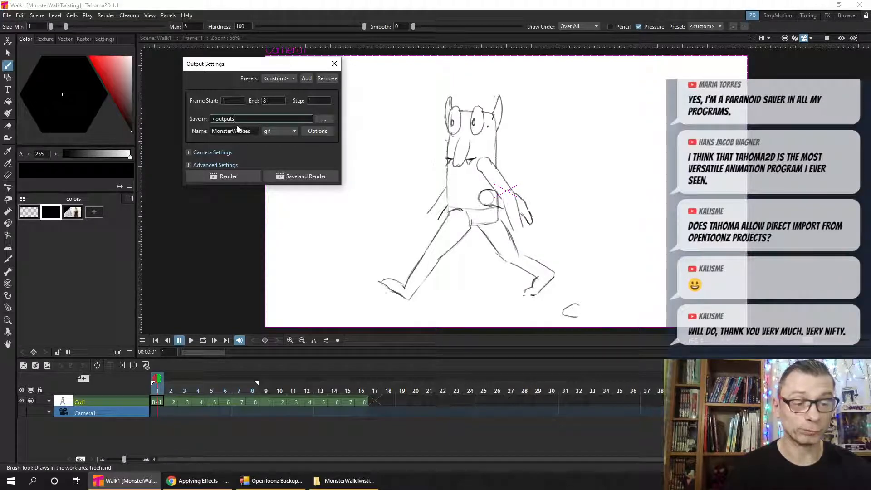
click(324, 119)
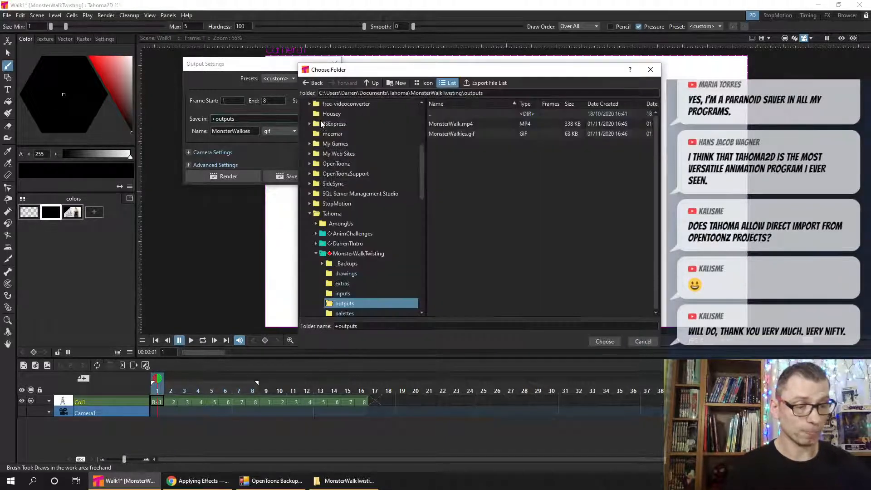
drag(423, 178, 421, 207)
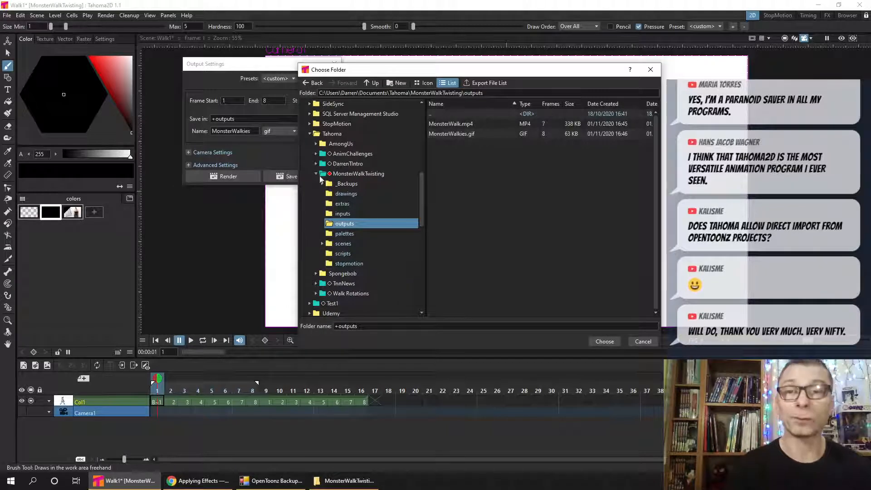
click(651, 69)
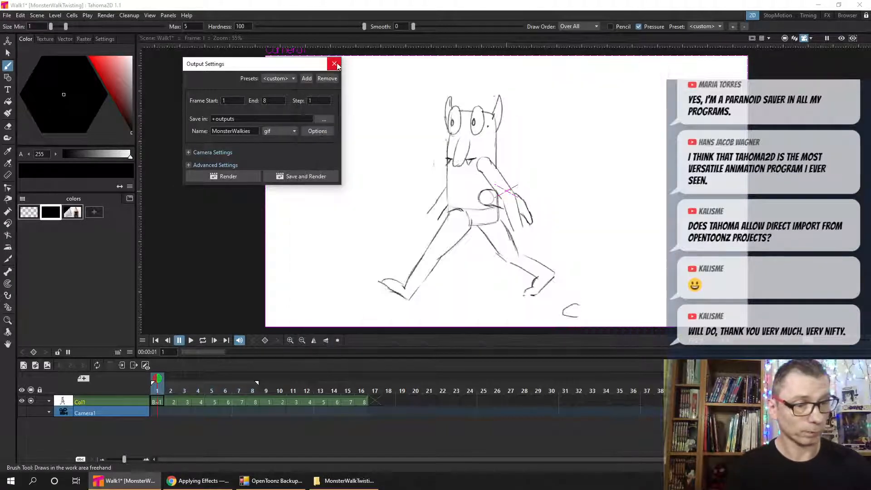
click(334, 65)
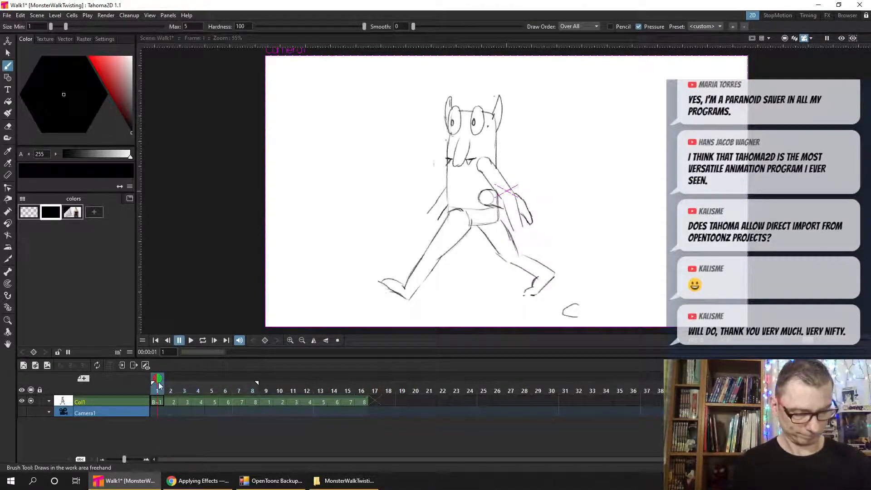
- Scrub the walk cycle to frame 8, save the Walk1 scene, and start looped playback
drag(168, 389, 263, 382)
click(255, 390)
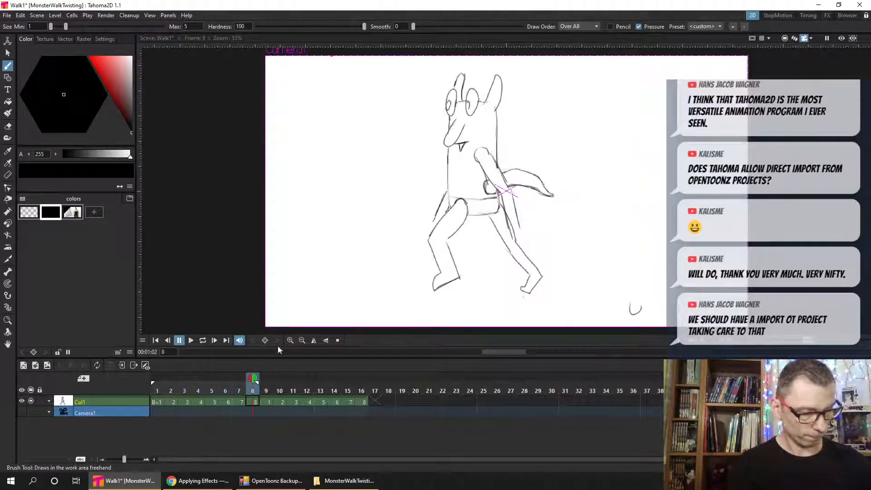
key(ctrl+s)
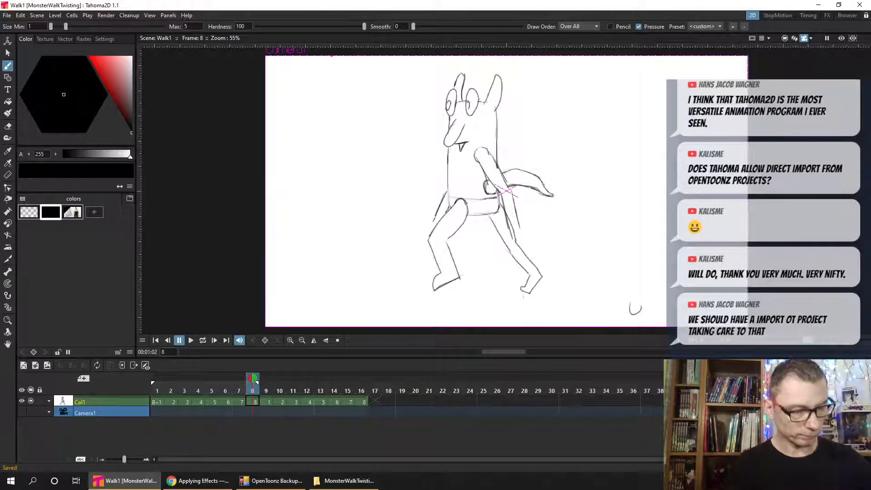
click(203, 340)
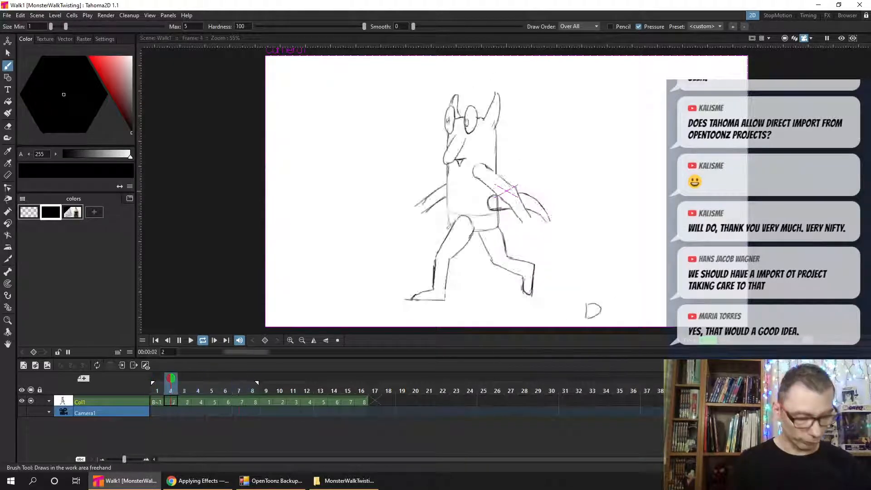
- Open tahomaproject.xml from the MonsterWalkTwisting folder in Notepad++ and examine its folder definitions and scene properties
click(345, 480)
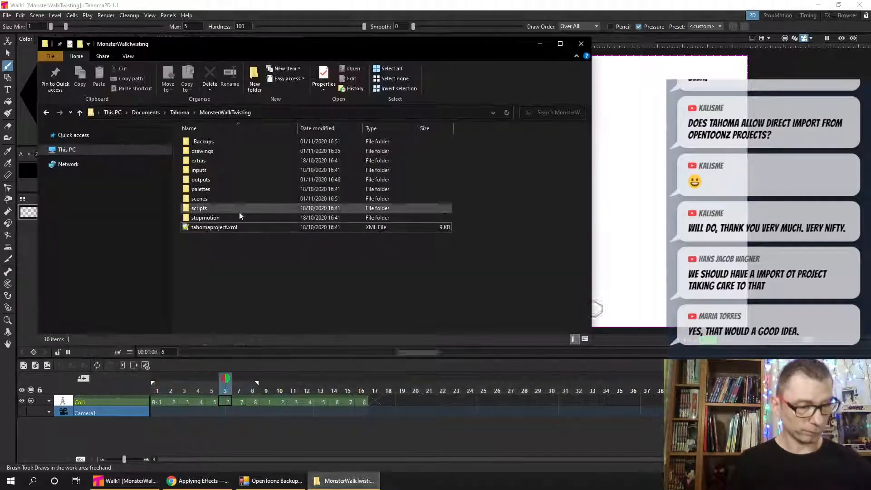
right_click(205, 229)
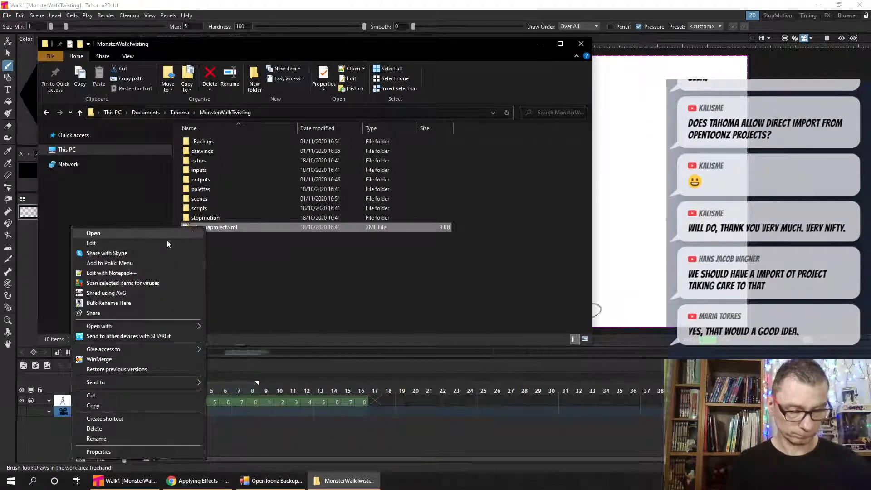
click(134, 273)
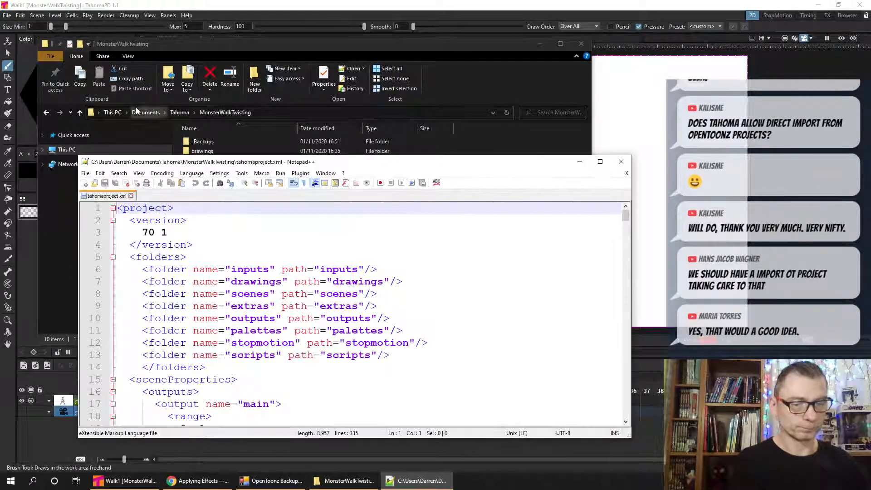
drag(237, 162, 231, 43)
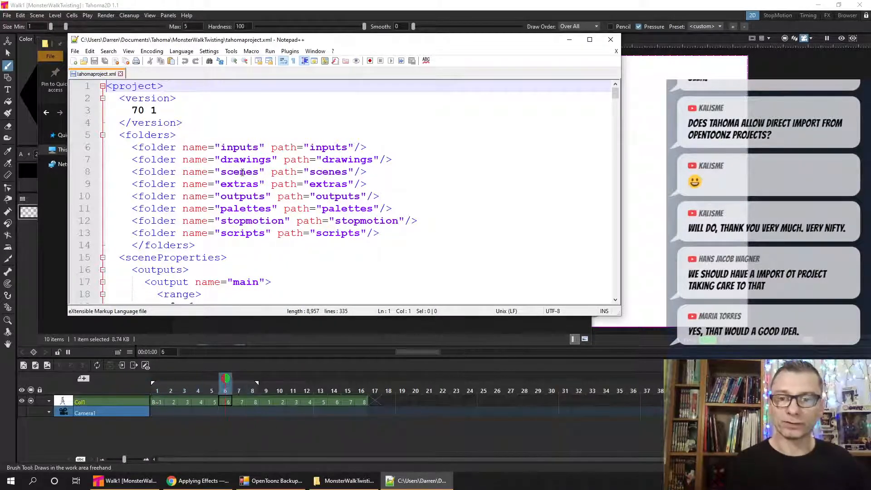
scroll(256, 214, down, 3)
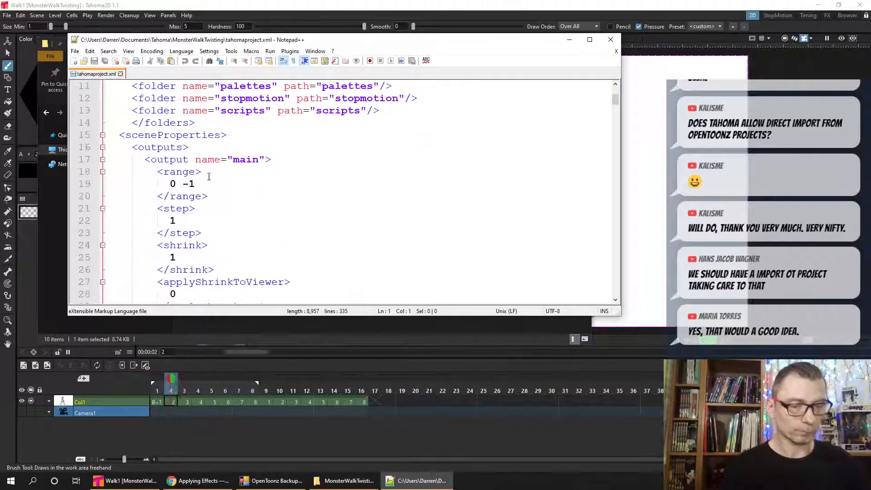
click(105, 134)
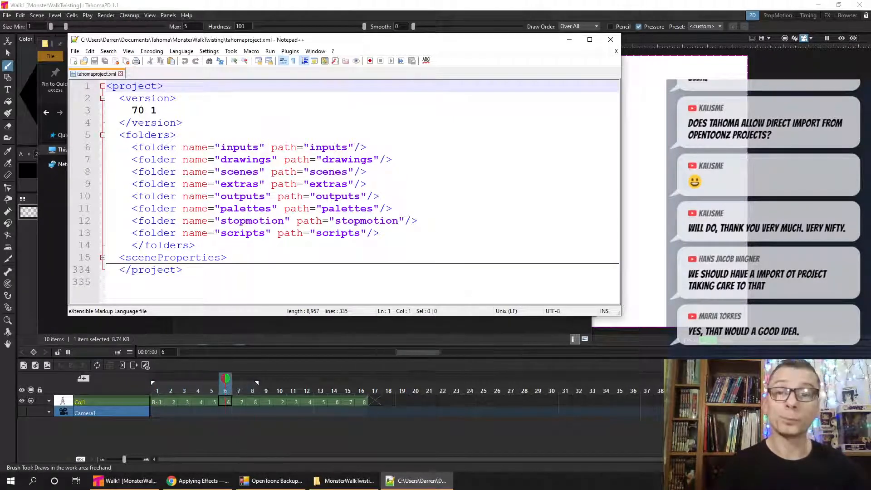
click(611, 39)
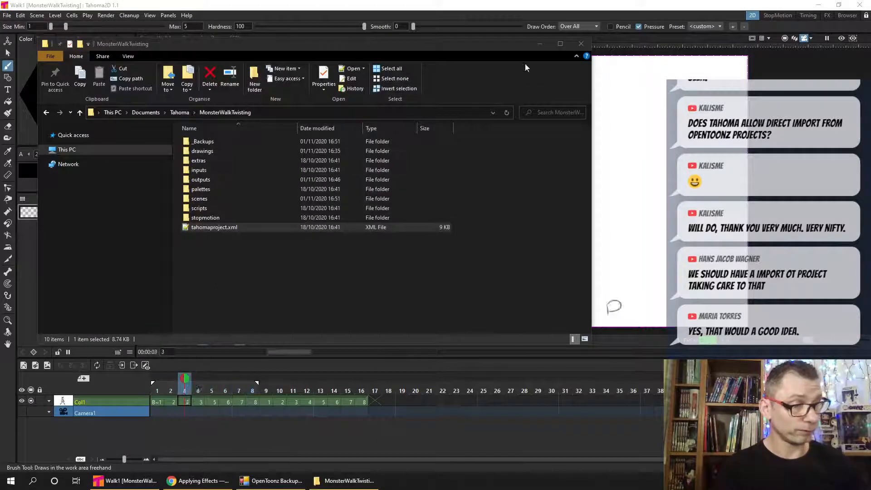
click(537, 43)
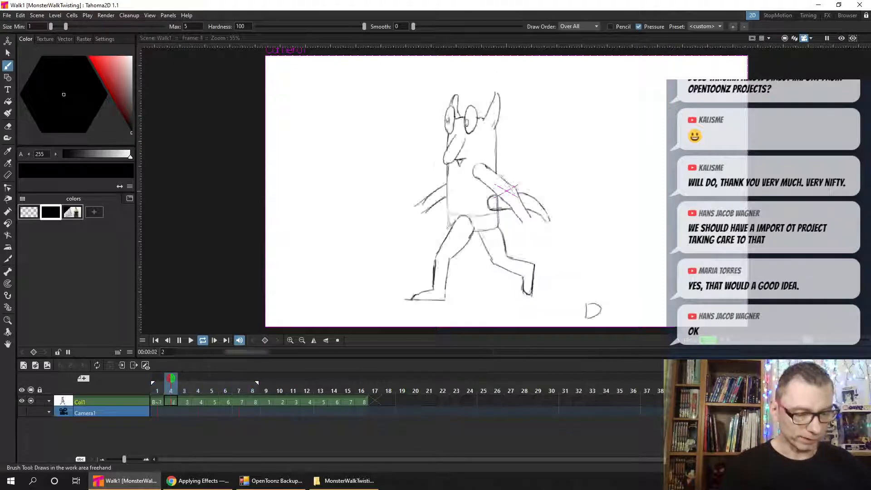
- Show the TahomaThumbnail1.png image in Photos, and return to looping the walk cycle in Tahoma2D
click(179, 341)
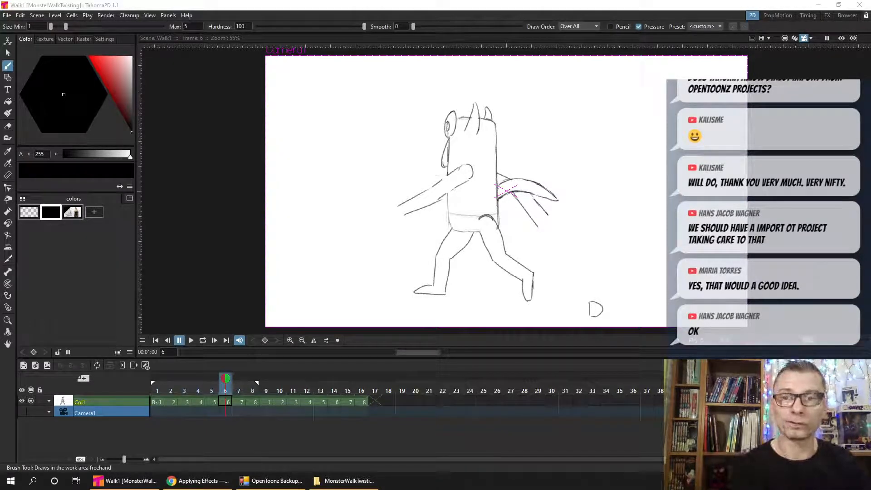
drag(0, 100, 295, 47)
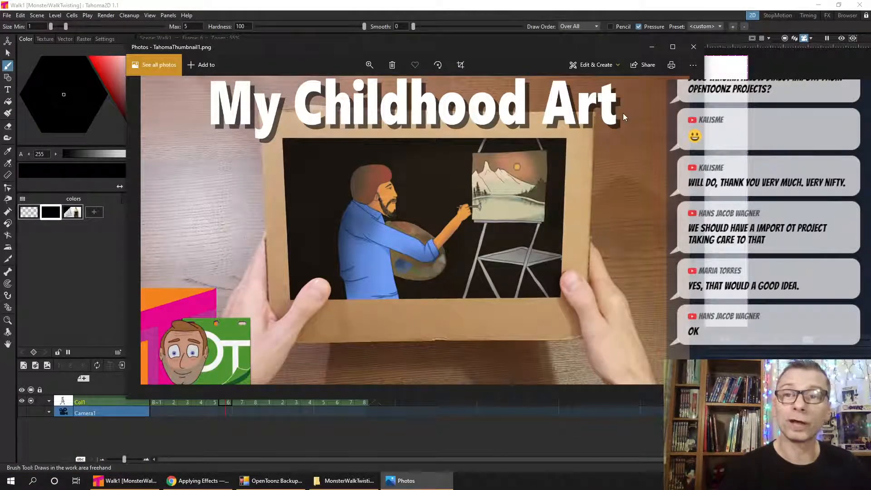
click(475, 39)
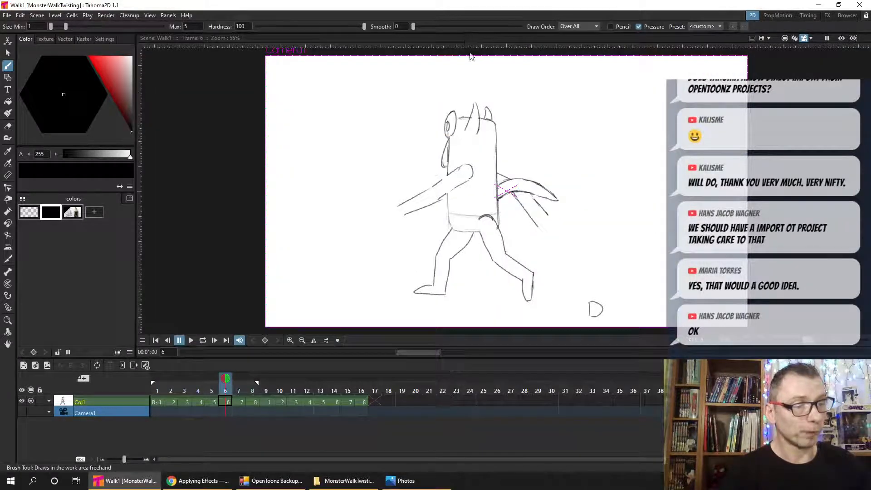
click(443, 485)
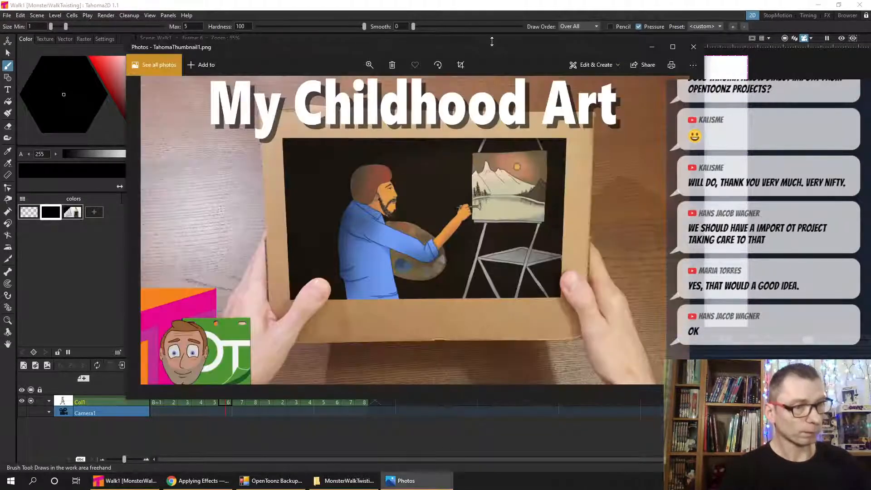
drag(491, 41, 420, 68)
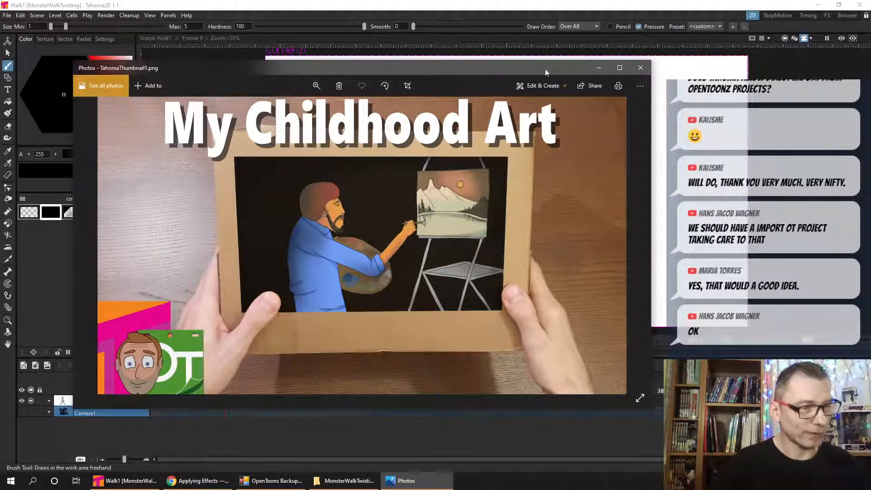
click(598, 69)
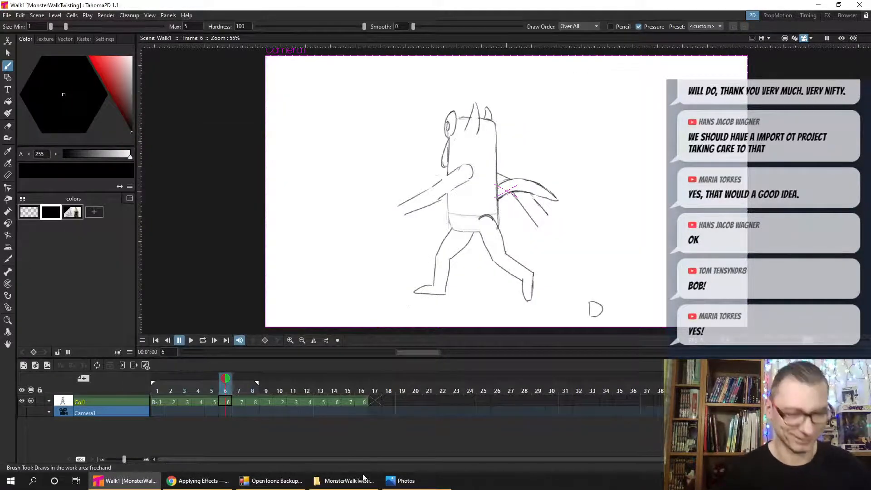
click(203, 340)
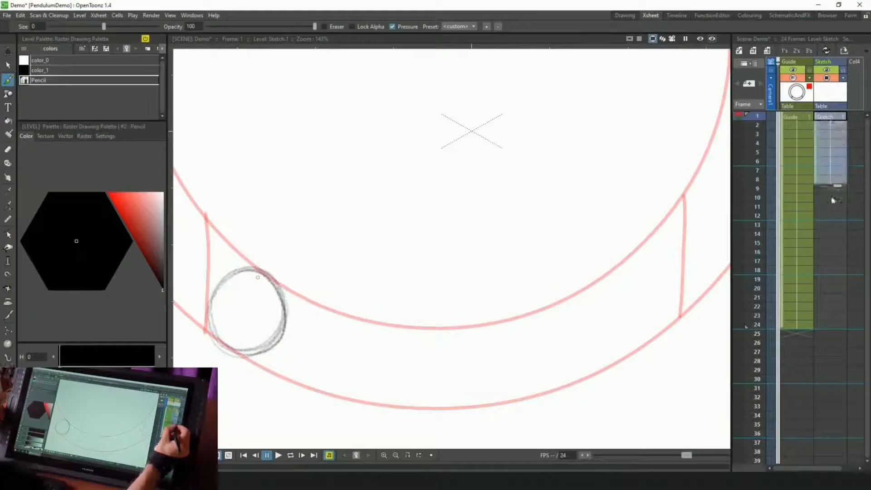
- Extend the PendulumDemo Sketch column to frame 24 in OpenToonz, and pencil the ball at the arc's right end on that frame
drag(833, 200, 831, 326)
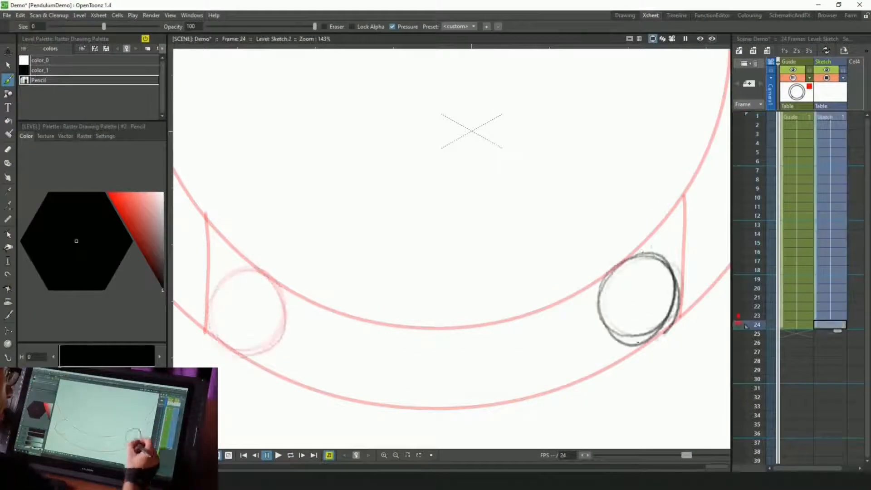
key(a)
drag(670, 305, 646, 329)
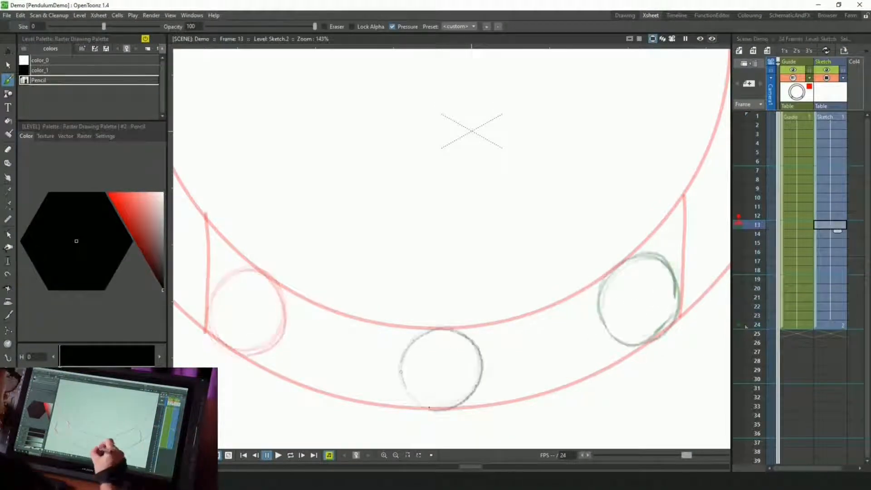